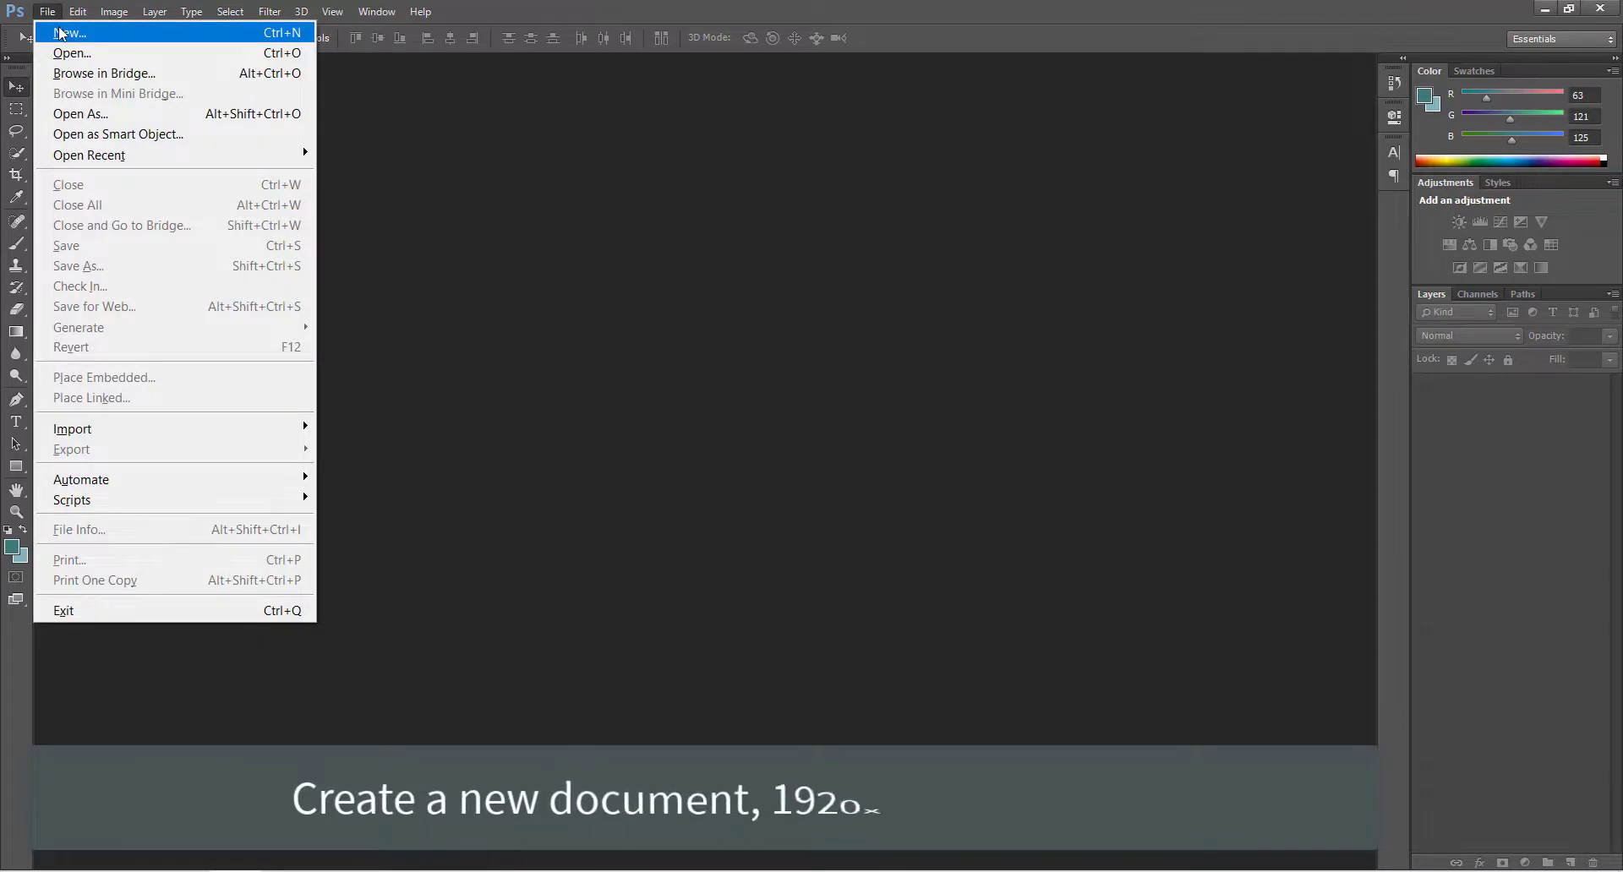
# Create a new 1920 by 1080 pixel RGB document at 72 pixels per inch with a white background.
pyautogui.click(70, 33)
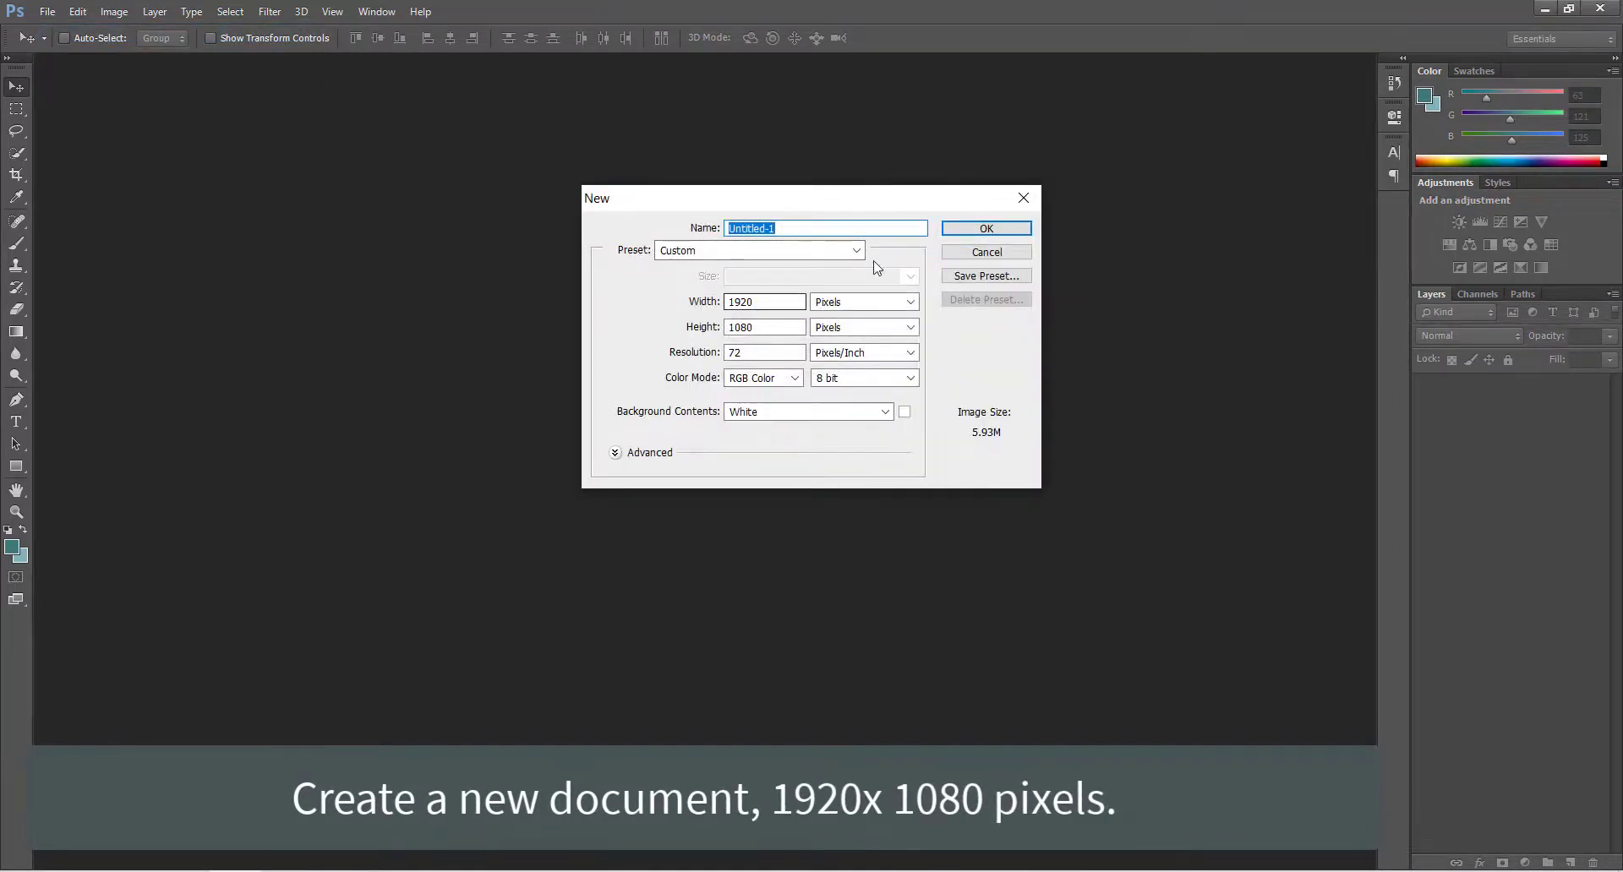
pyautogui.click(957, 225)
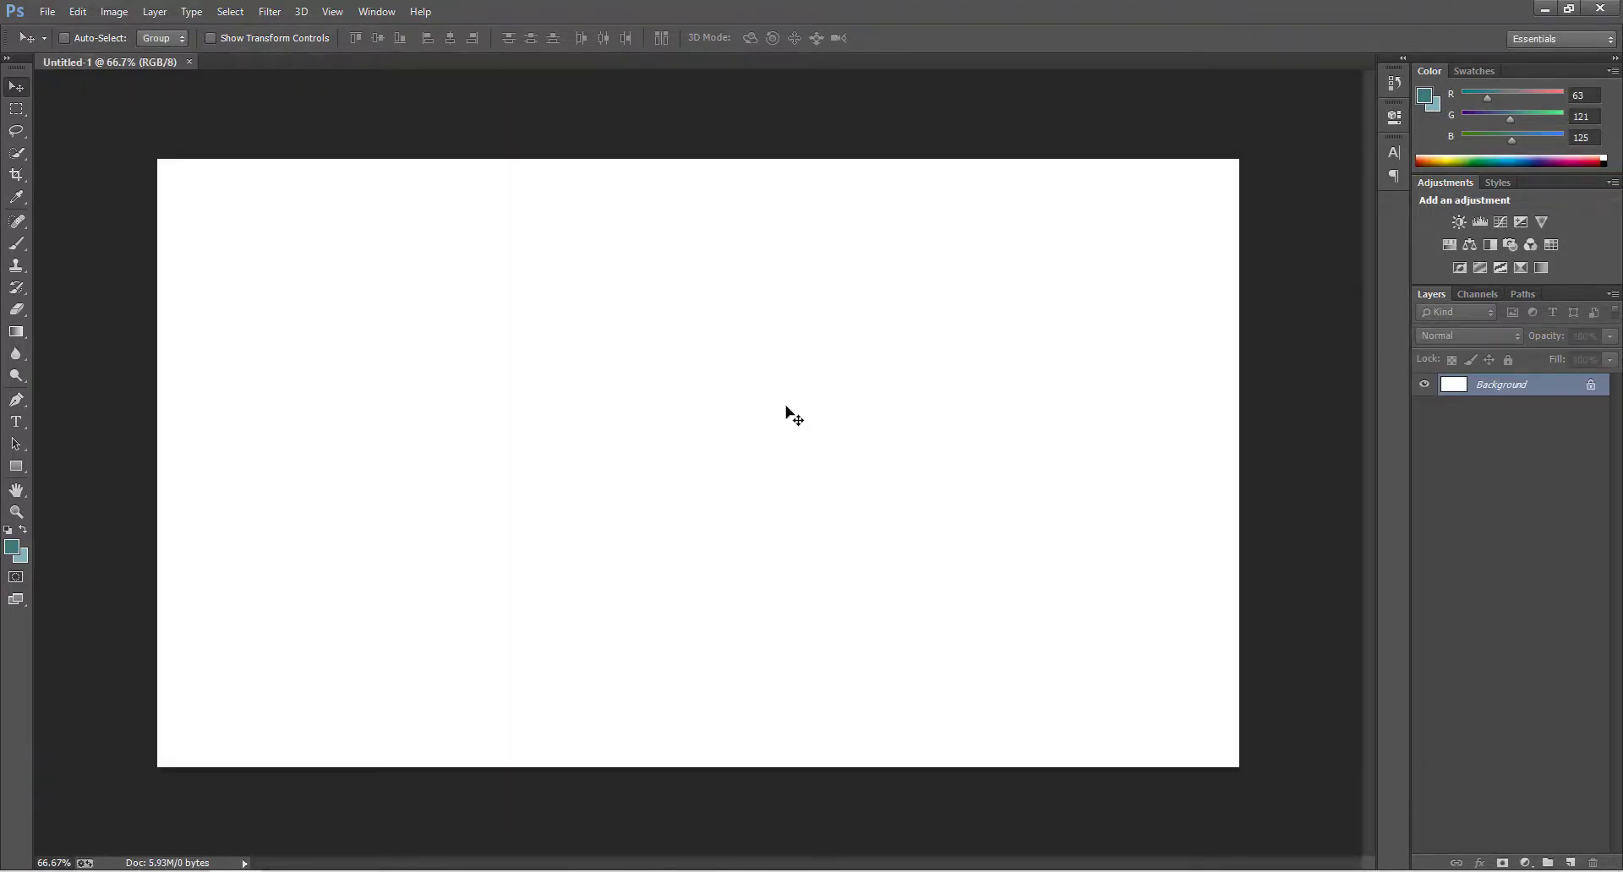
# Place the blue-wooden-texture image from the transformers folder in File Explorer into the Photoshop document and scale it to cover the canvas.
pyautogui.hotkey('alt', 'Tab')
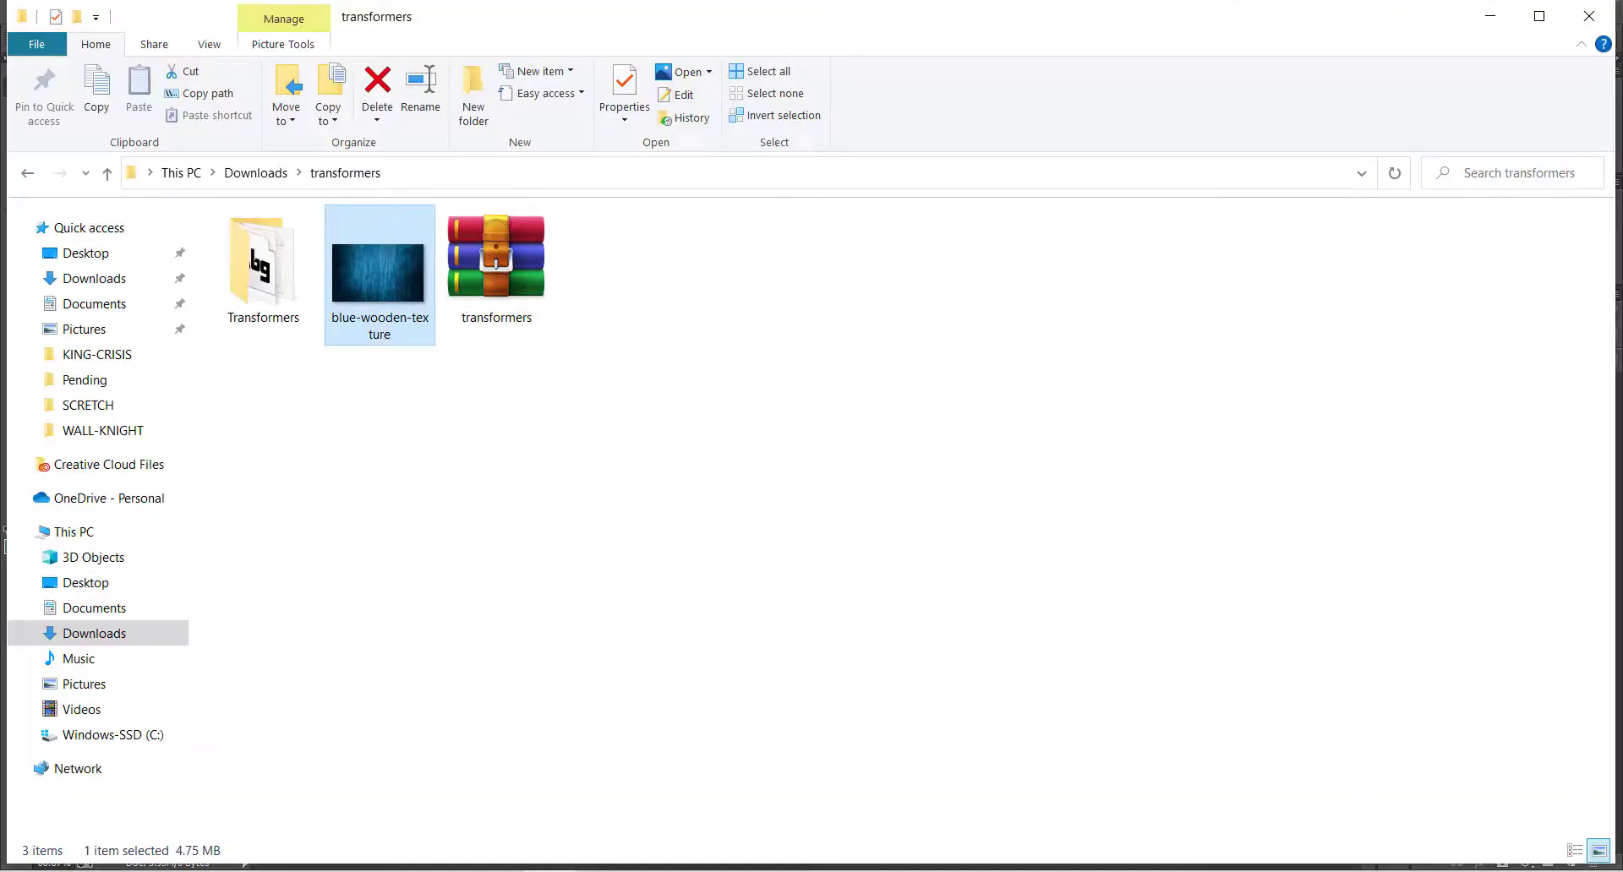
pyautogui.moveTo(382, 273); pyautogui.dragTo(512, 536)
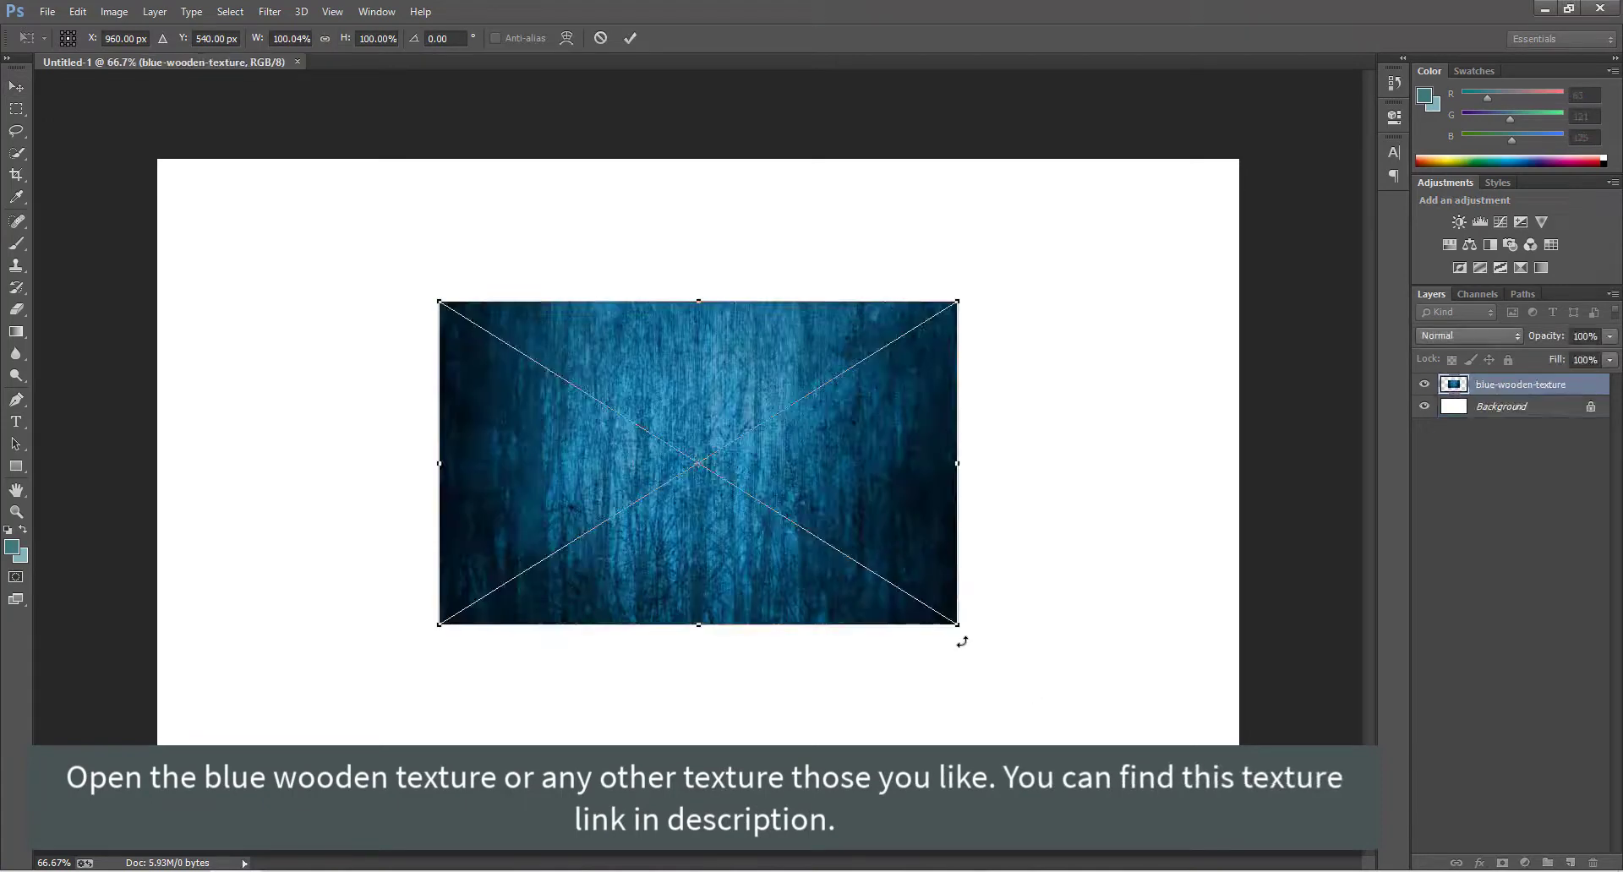
pyautogui.moveTo(961, 629); pyautogui.dragTo(1246, 805)
pyautogui.press('Return')
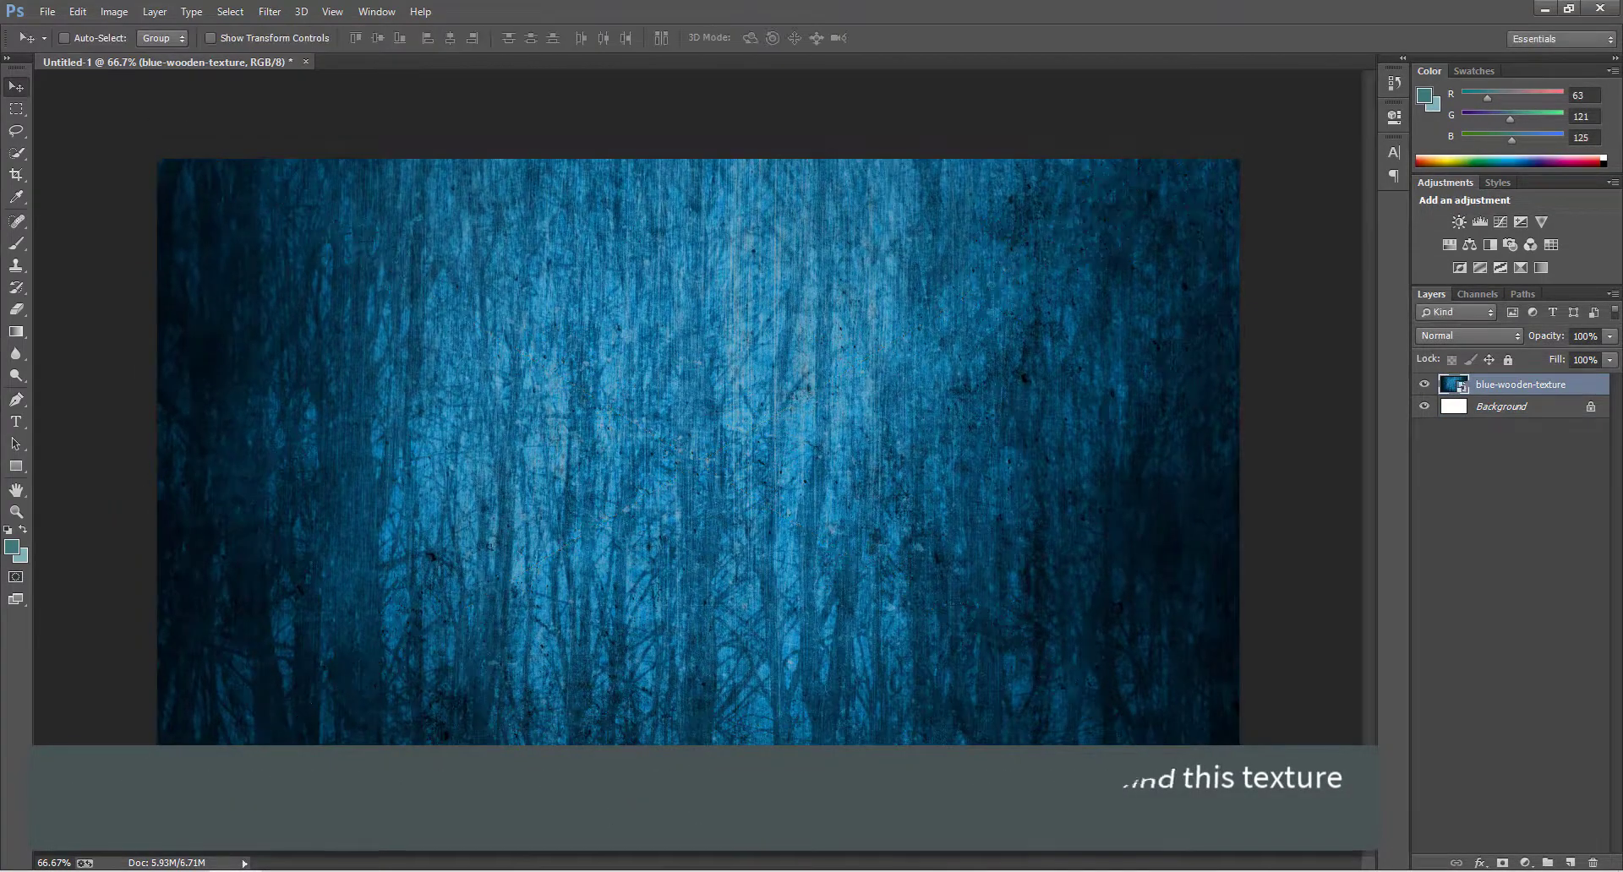
# Add the text TRANSFORMERS on the canvas and set its font to Transformers.
pyautogui.click(16, 421)
pyautogui.click(336, 479)
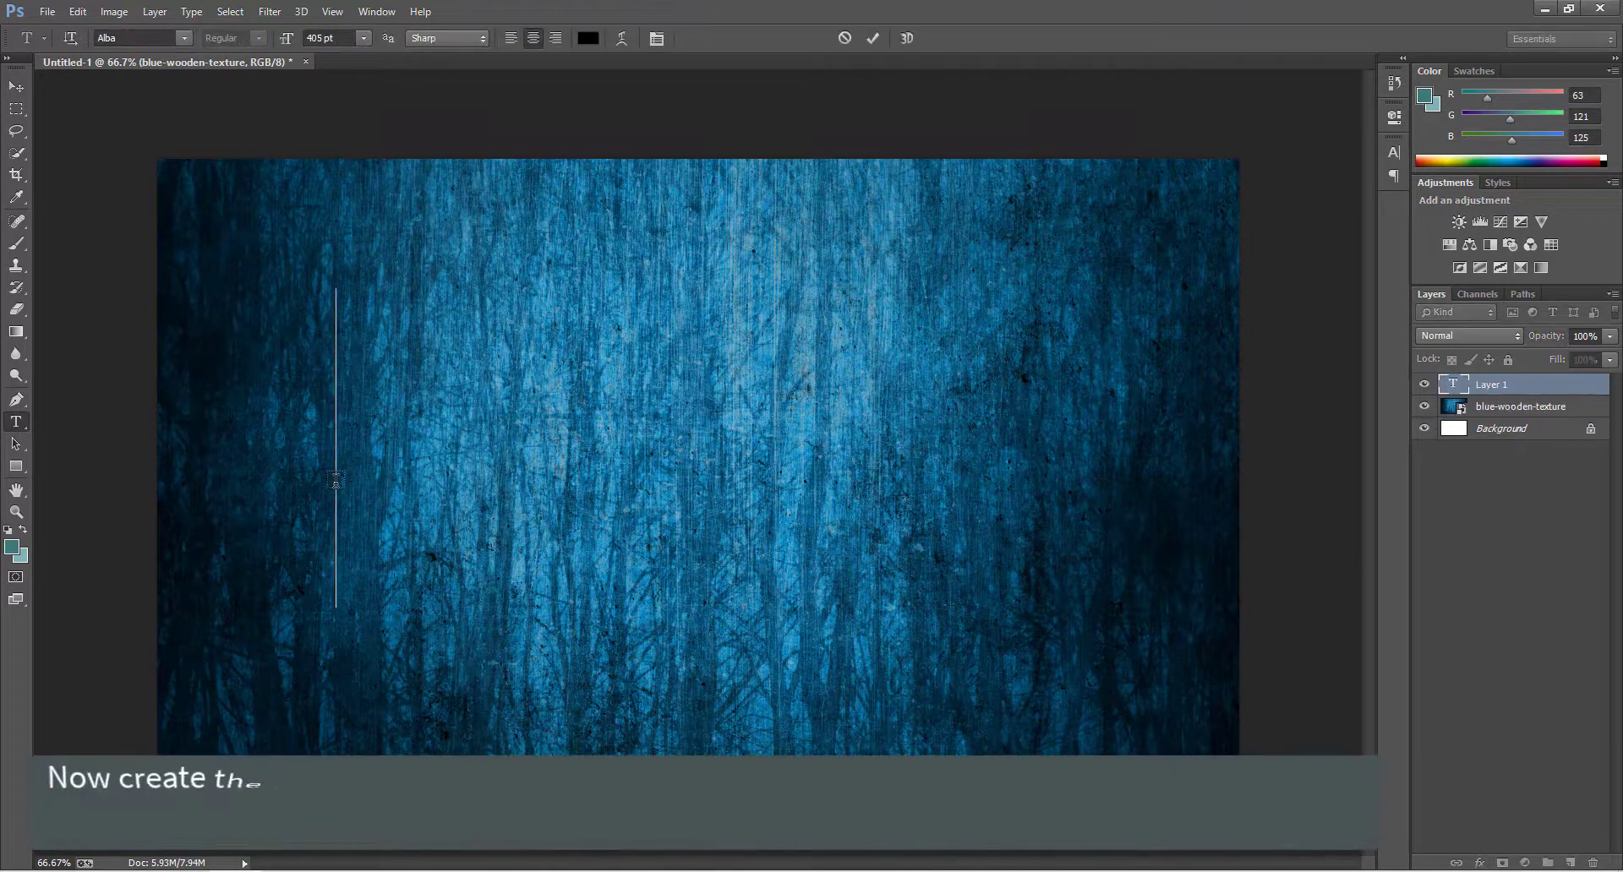
pyautogui.write('TRANSFORMERS')
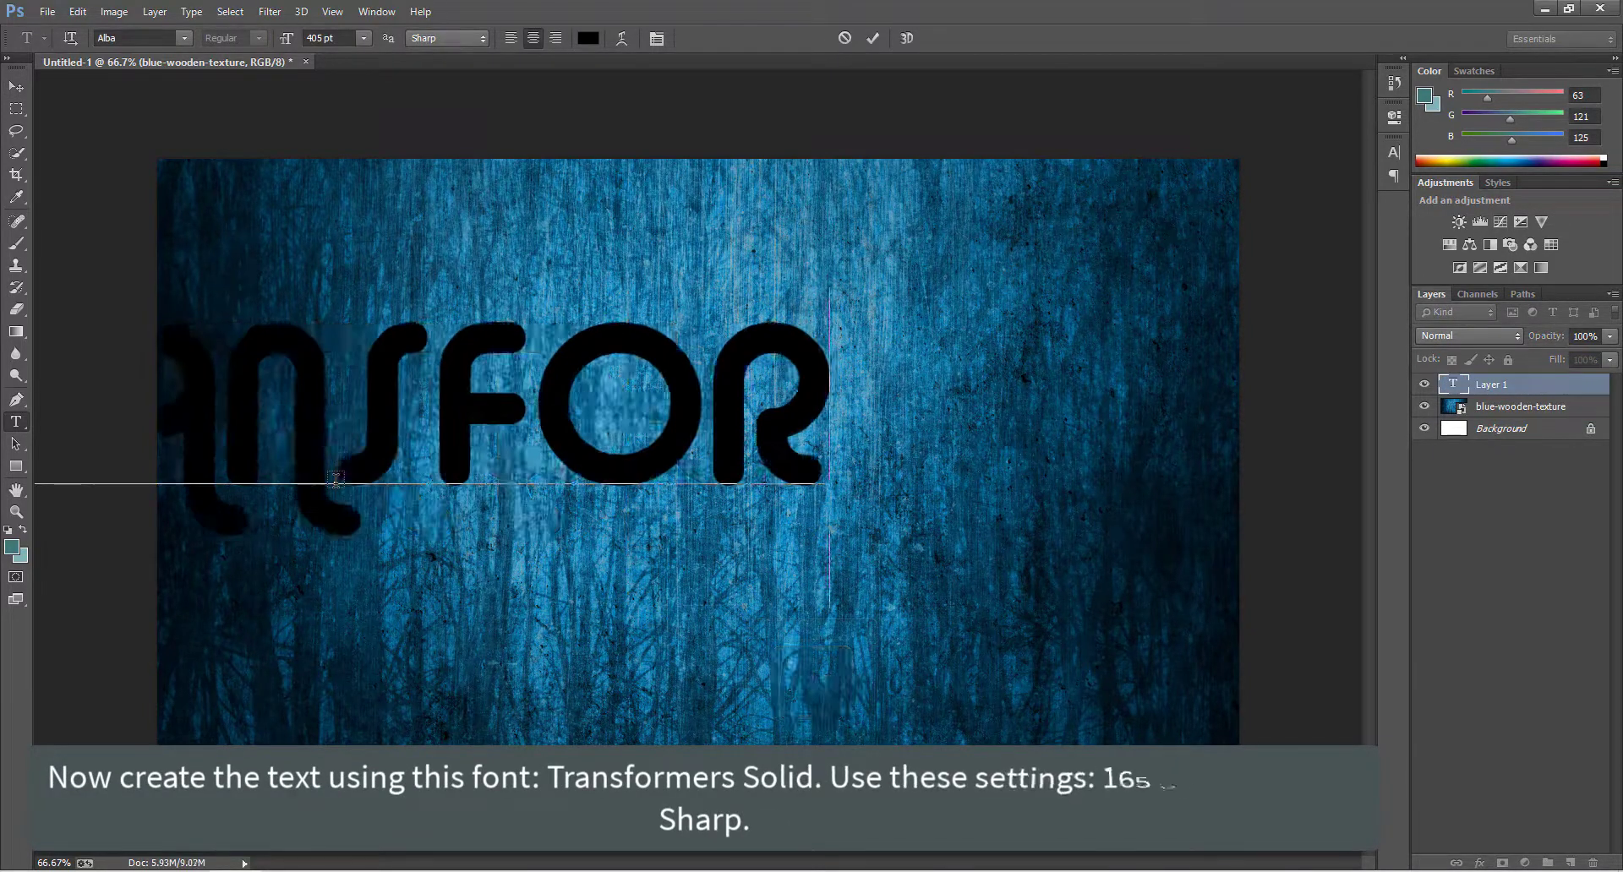
pyautogui.hotkey('ctrl', 'a')
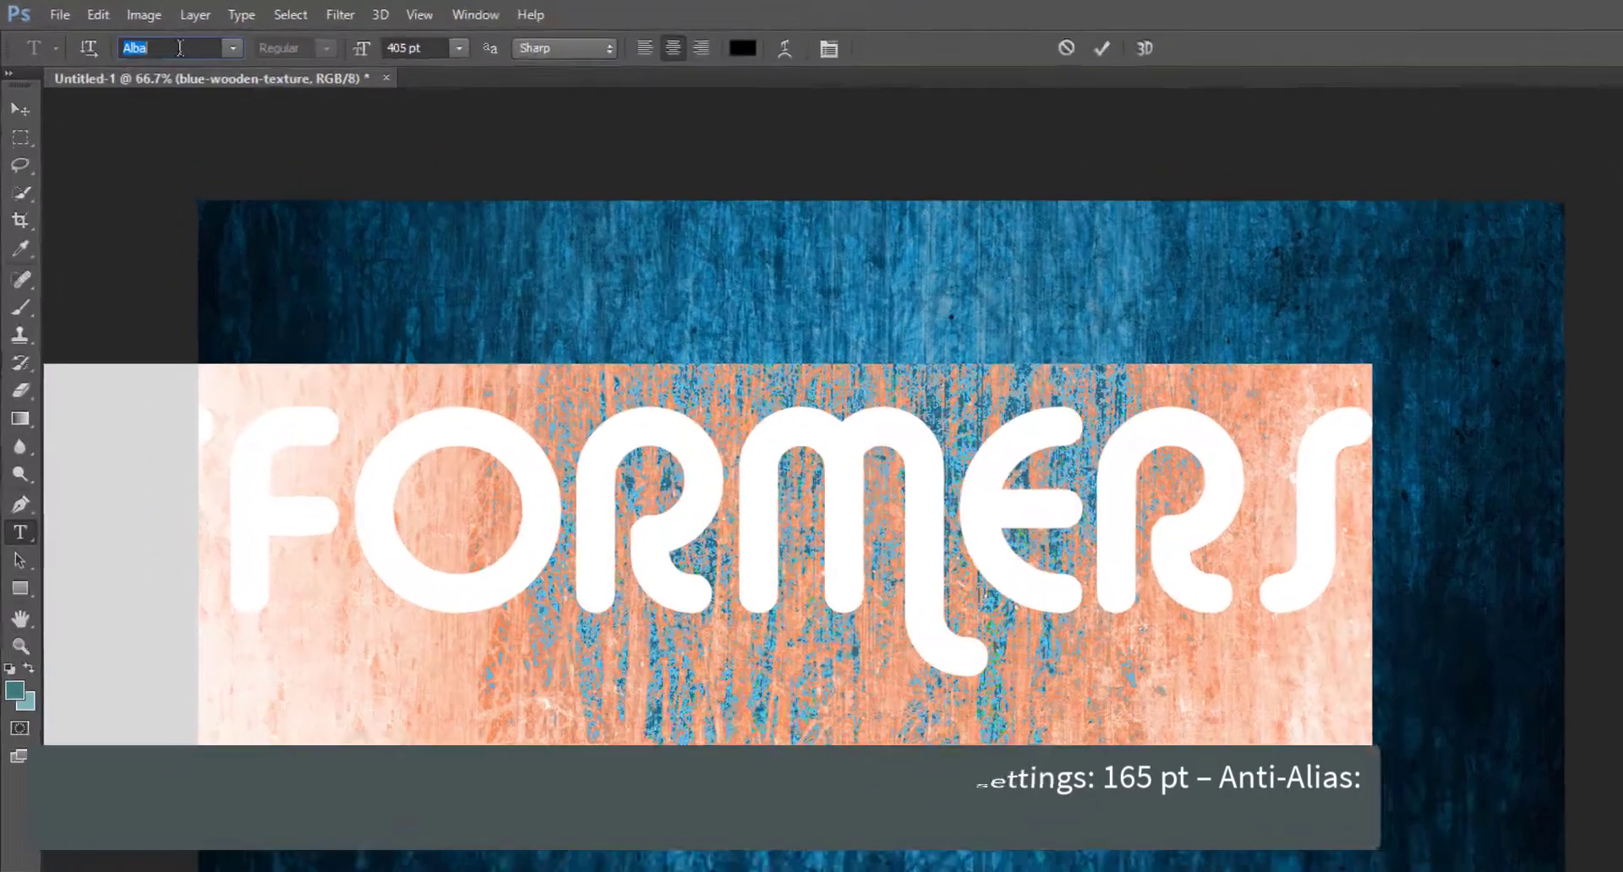
pyautogui.write('Transformers ...')
pyautogui.press('Tab')
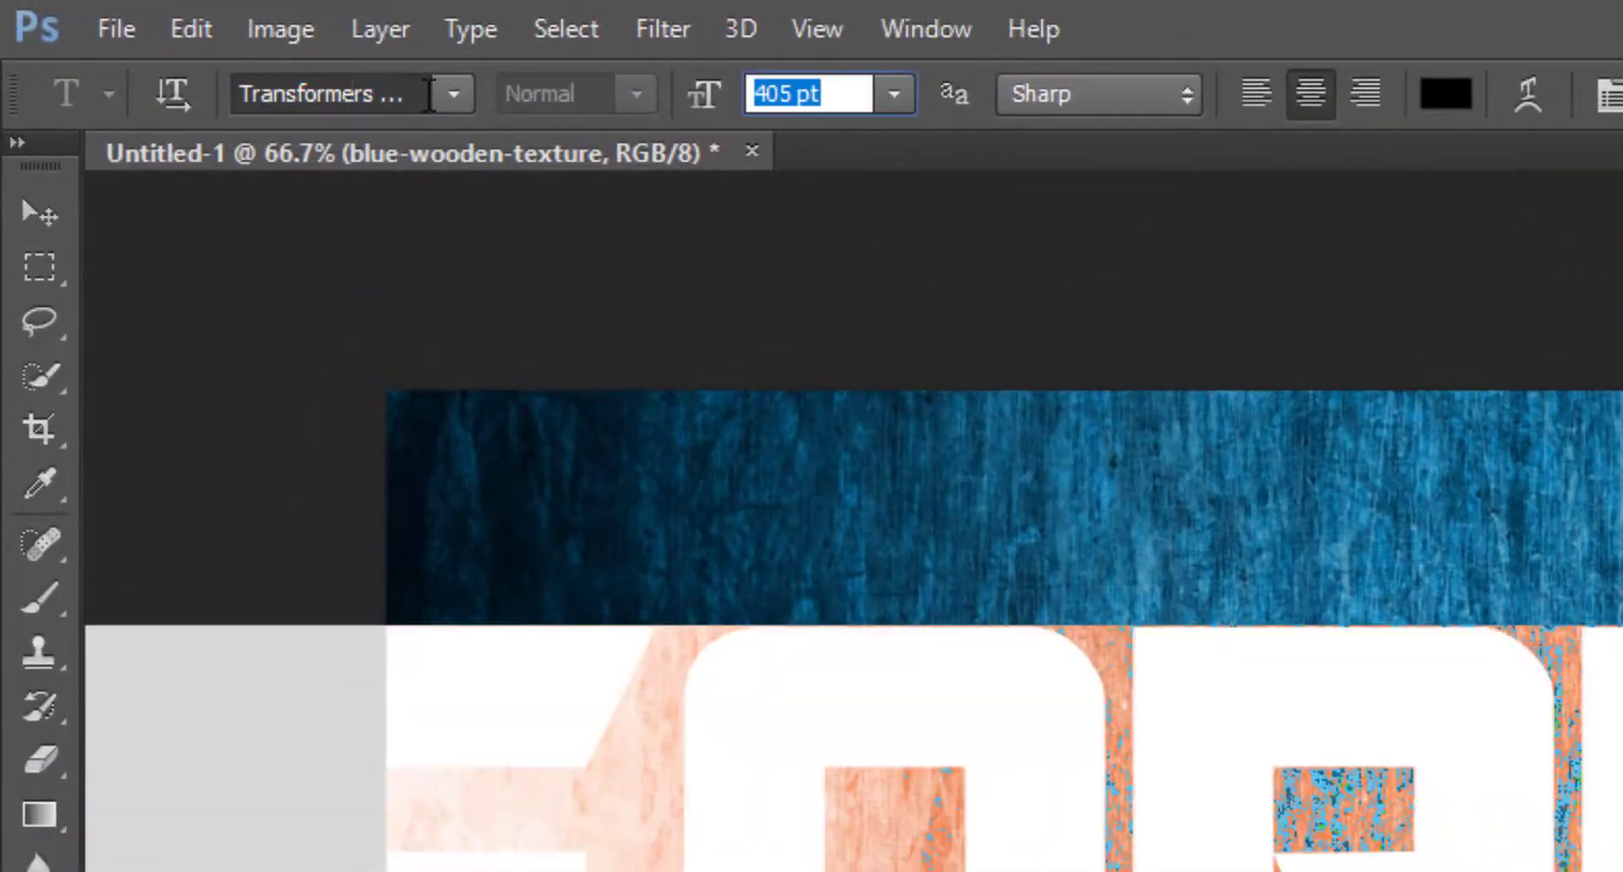
# Reduce the TRANSFORMERS text to 278 pt and centre it horizontally on the canvas.
pyautogui.moveTo(687, 100); pyautogui.dragTo(447, 159)
pyautogui.click(44, 213)
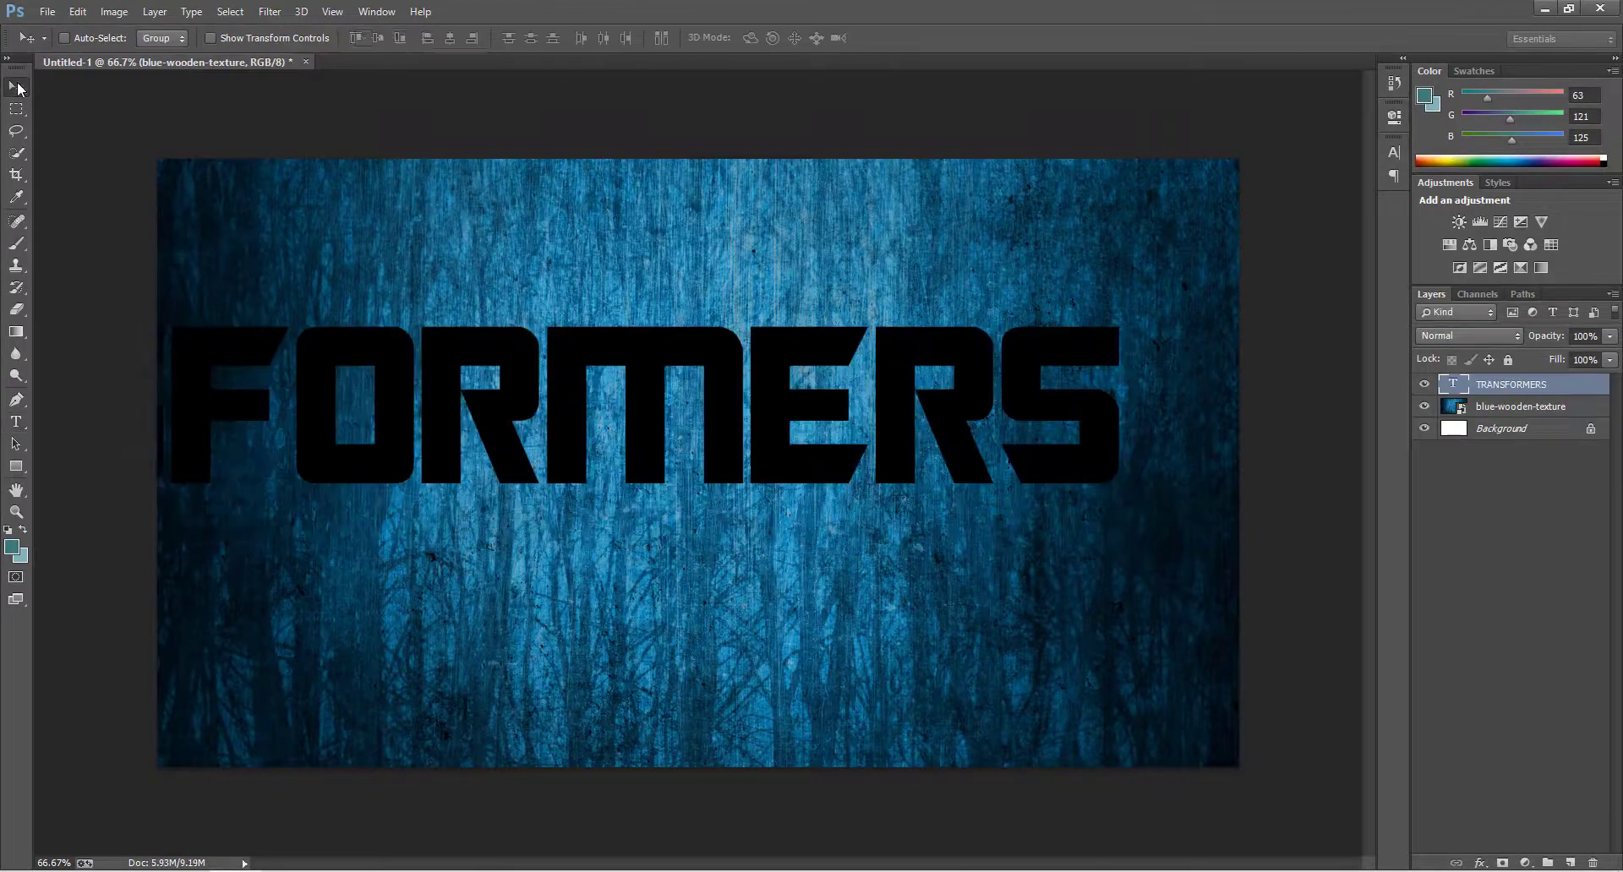
pyautogui.hotkey('ctrl', 'a')
pyautogui.click(450, 39)
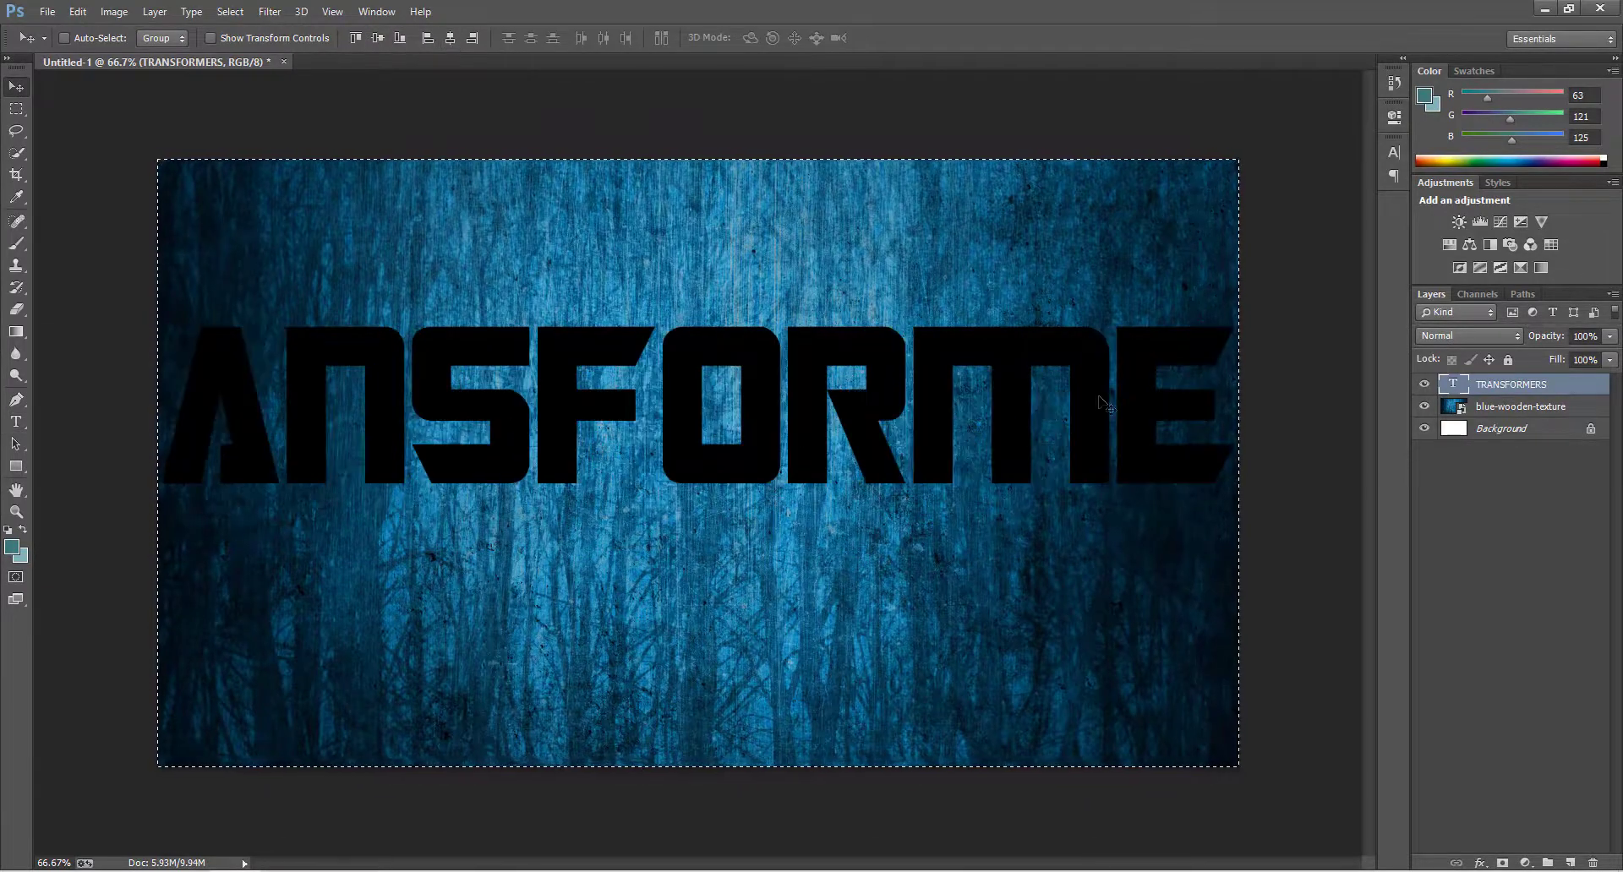
# Recolour the TRANSFORMERS text to white (ffffff) and reduce its font size until the whole word fits within the canvas width.
pyautogui.doubleClick(1449, 385)
pyautogui.click(588, 39)
pyautogui.moveTo(980, 347); pyautogui.dragTo(947, 286)
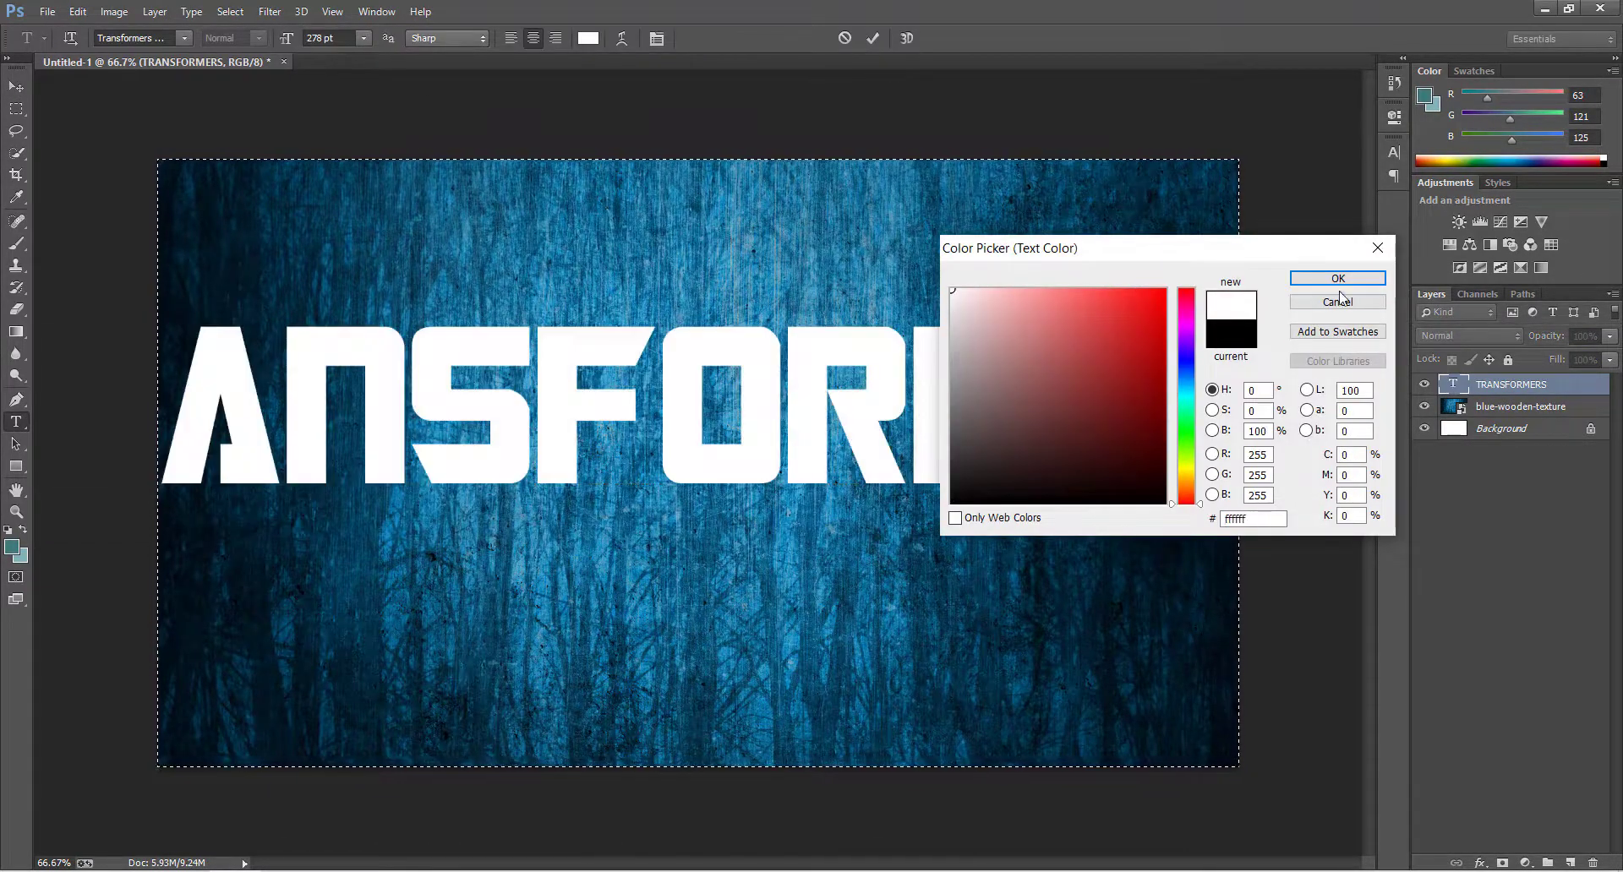
pyautogui.click(1339, 279)
pyautogui.moveTo(287, 40); pyautogui.dragTo(197, 38)
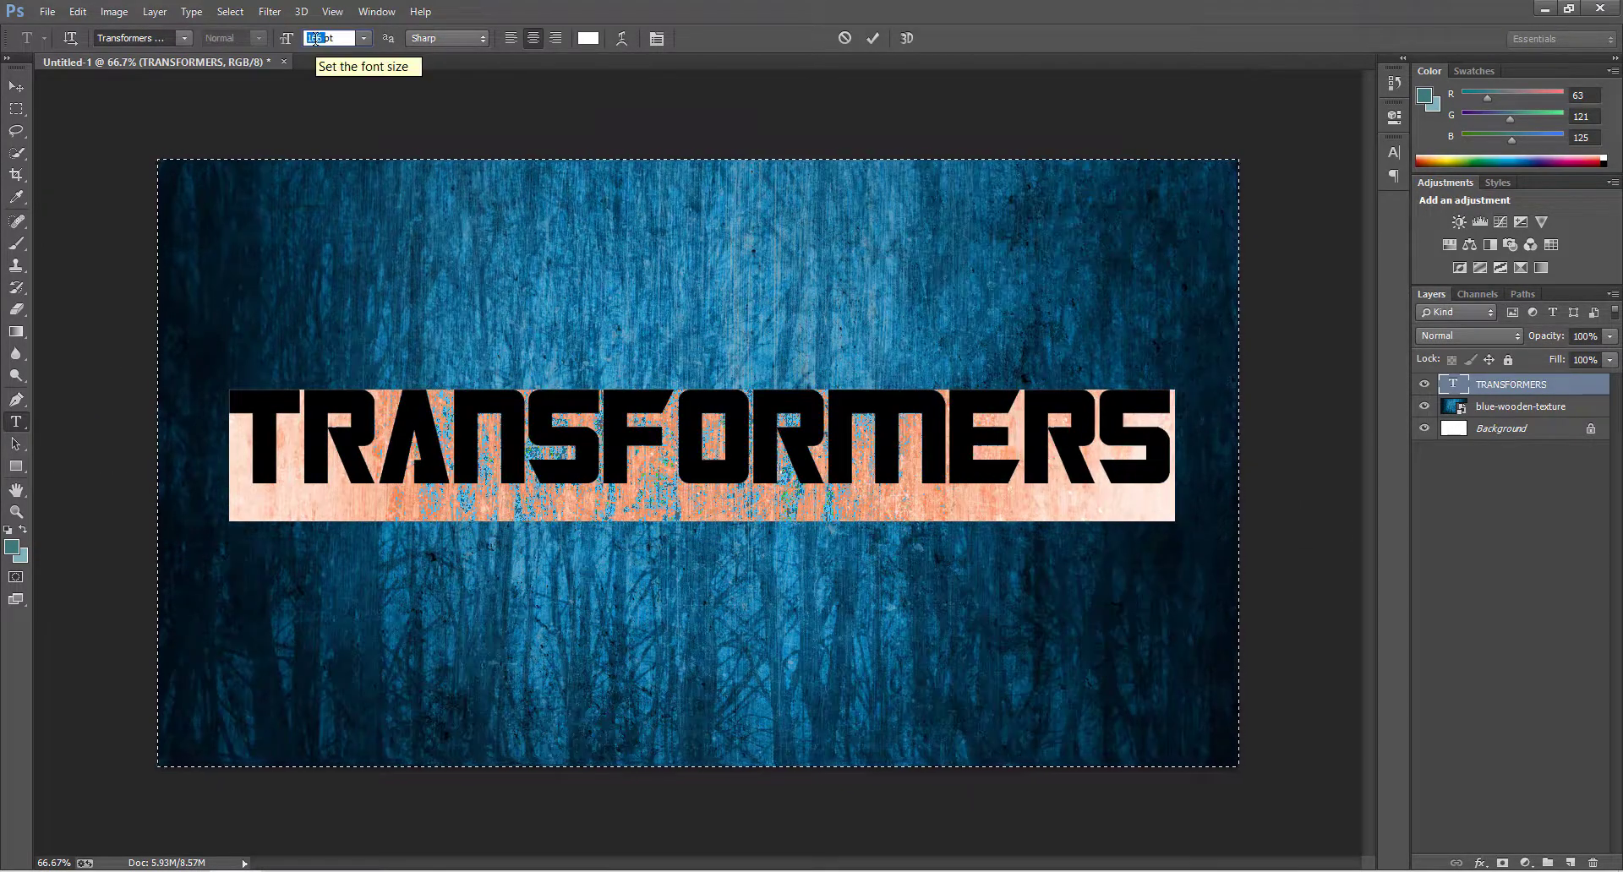
pyautogui.click(872, 38)
# Centre the text vertically and horizontally on the canvas, clear the selection and reset the foreground and background colours to default.
pyautogui.press('v')
pyautogui.hotkey('ctrl', 'a')
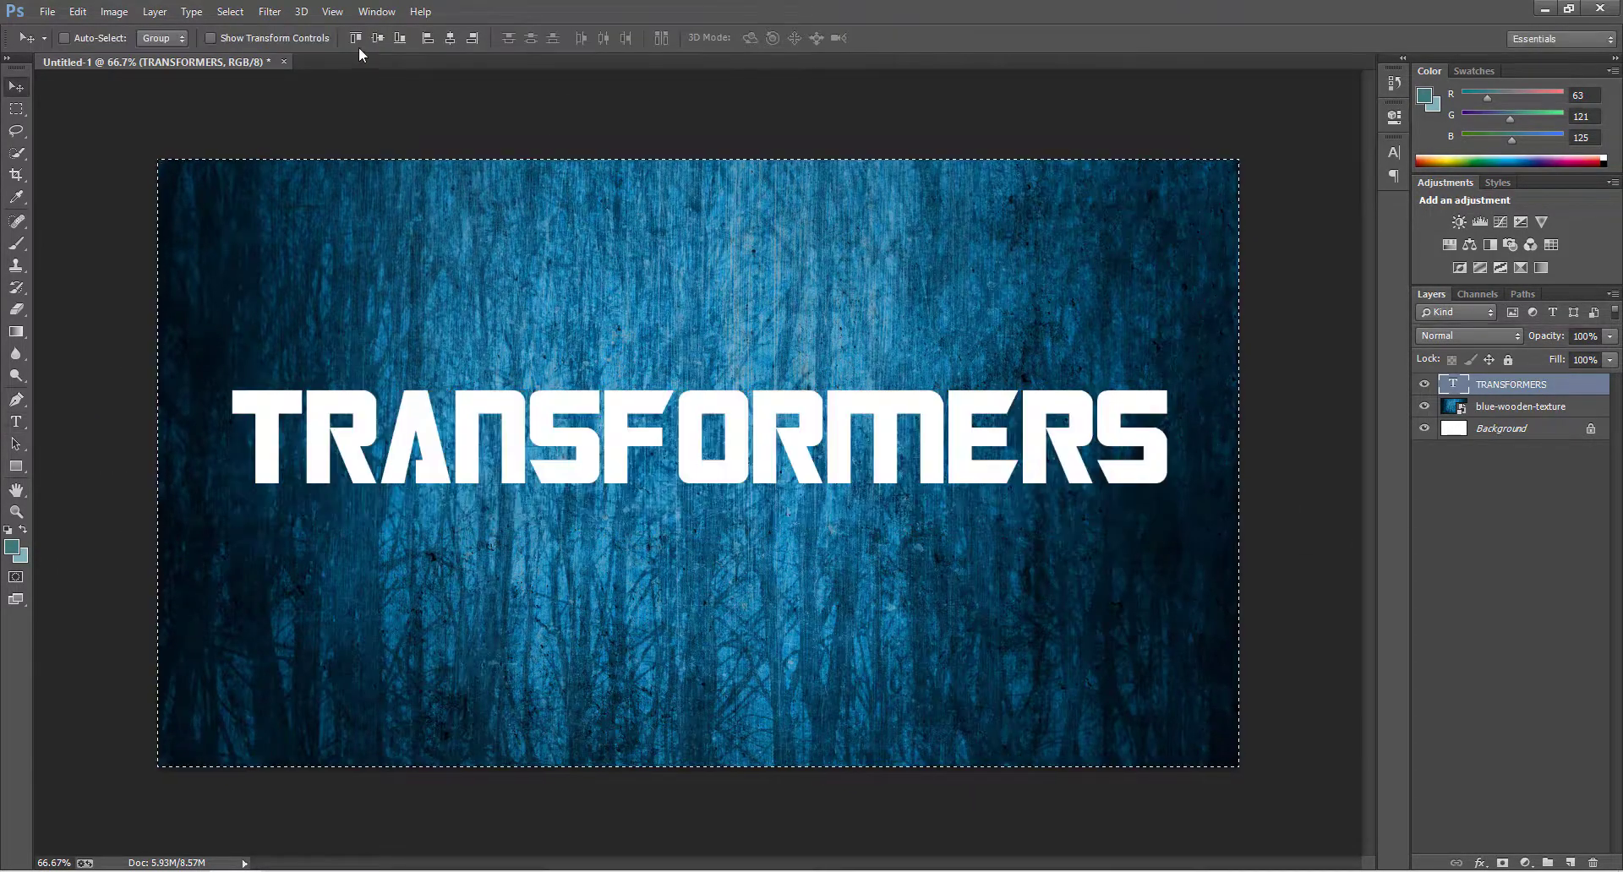
pyautogui.click(378, 38)
pyautogui.click(450, 38)
pyautogui.hotkey('ctrl', 'd')
pyautogui.press('d')
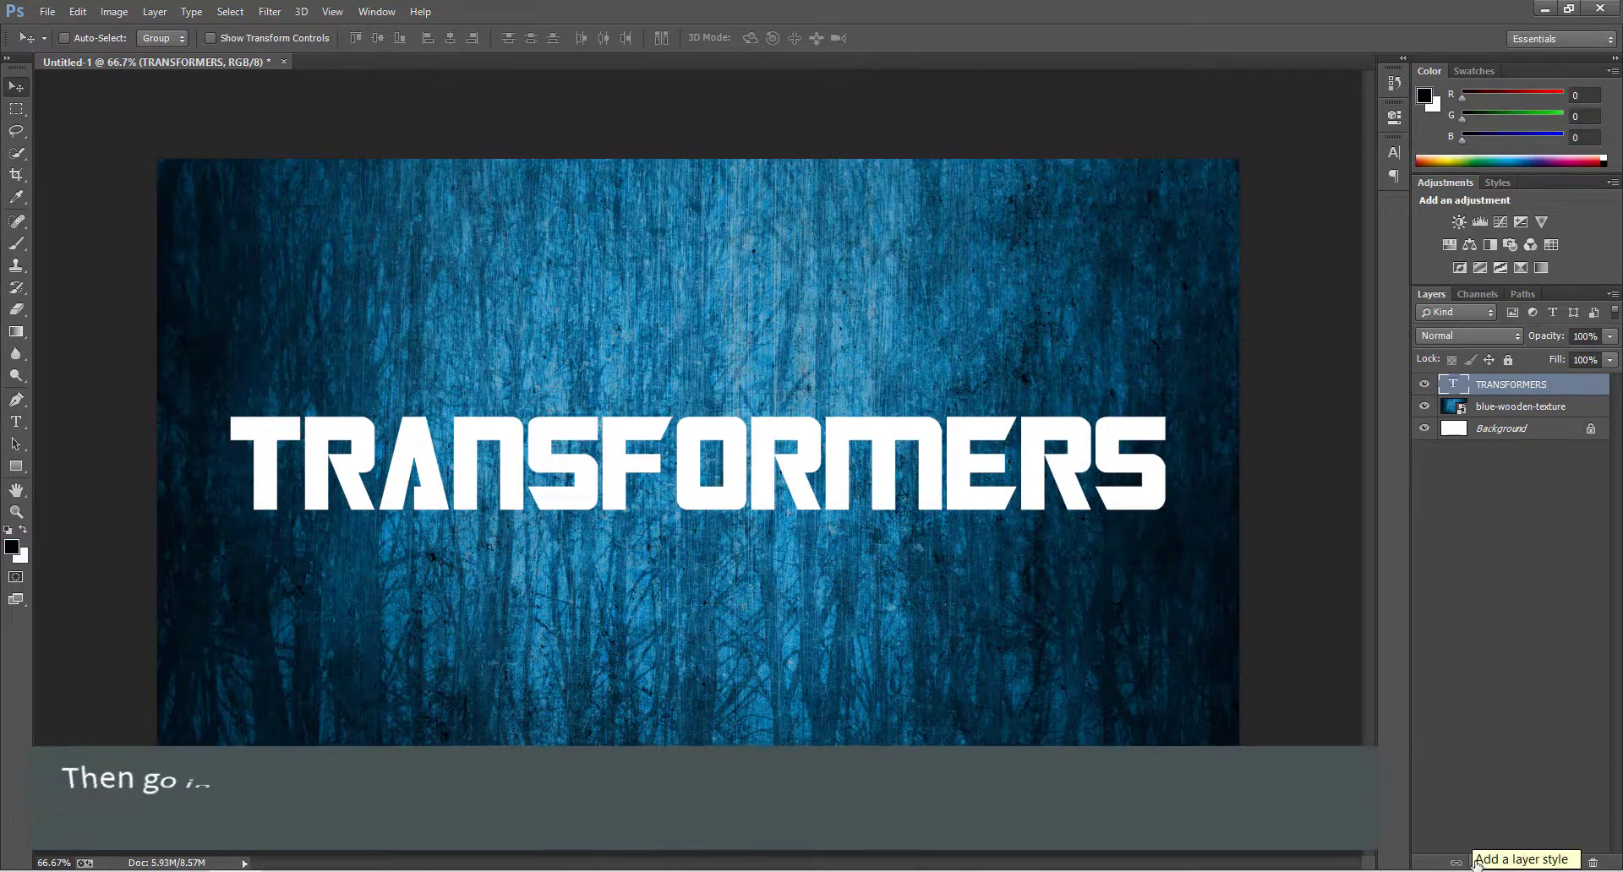
# Add a Drop Shadow to the TRANSFORMERS layer with Normal blend mode and 21% opacity.
pyautogui.click(1480, 863)
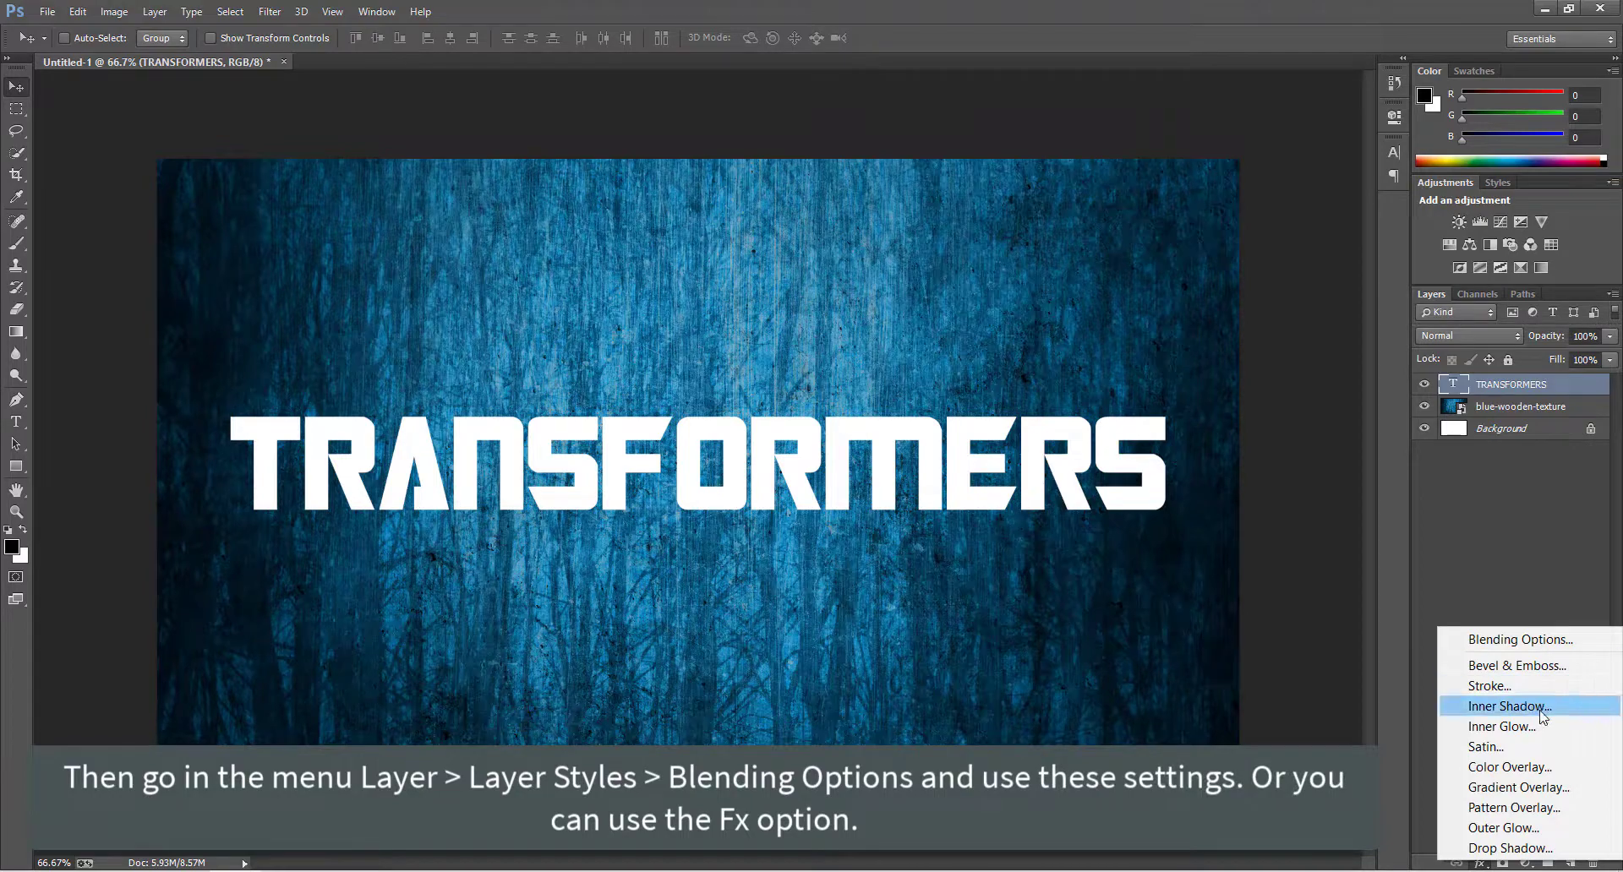
pyautogui.click(1509, 847)
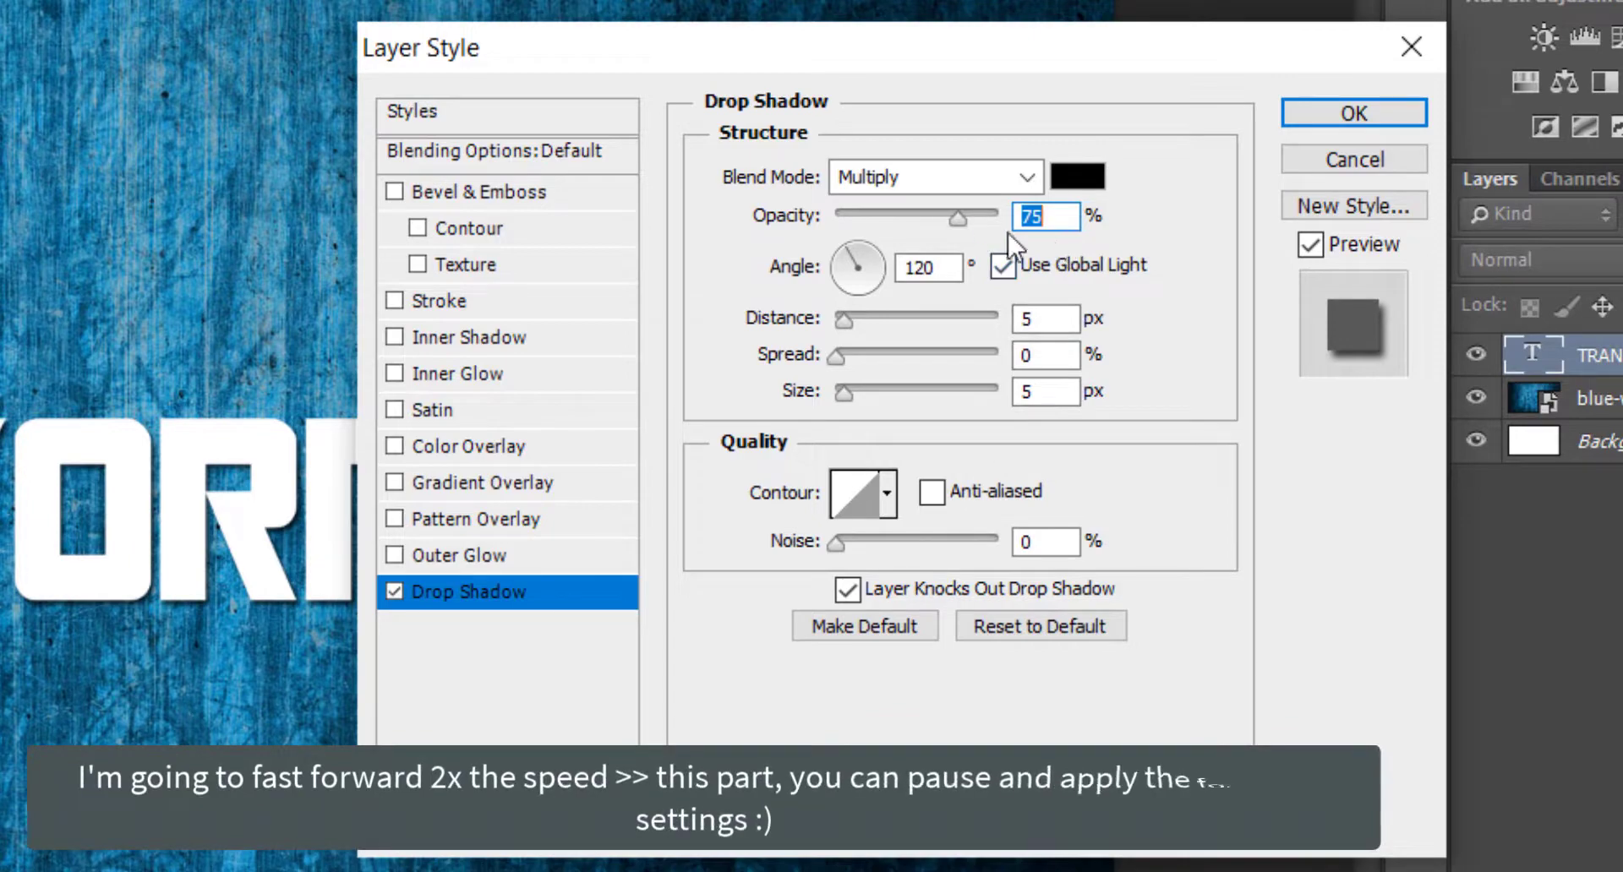
pyautogui.click(915, 185)
pyautogui.click(905, 214)
pyautogui.doubleClick(1044, 216)
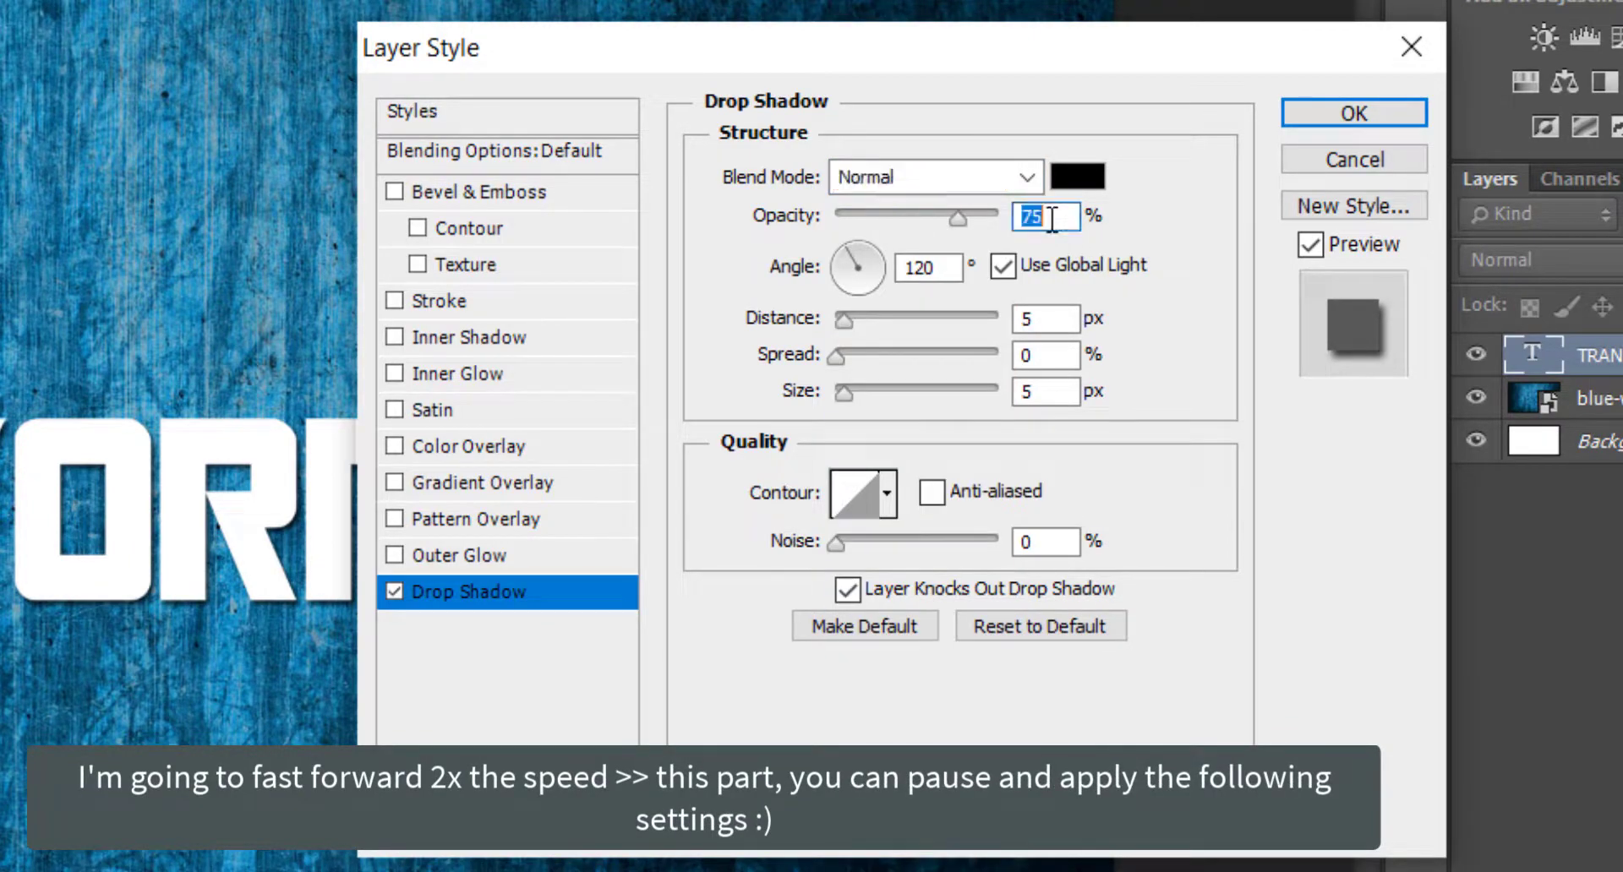
pyautogui.write('21')
pyautogui.press('Tab')
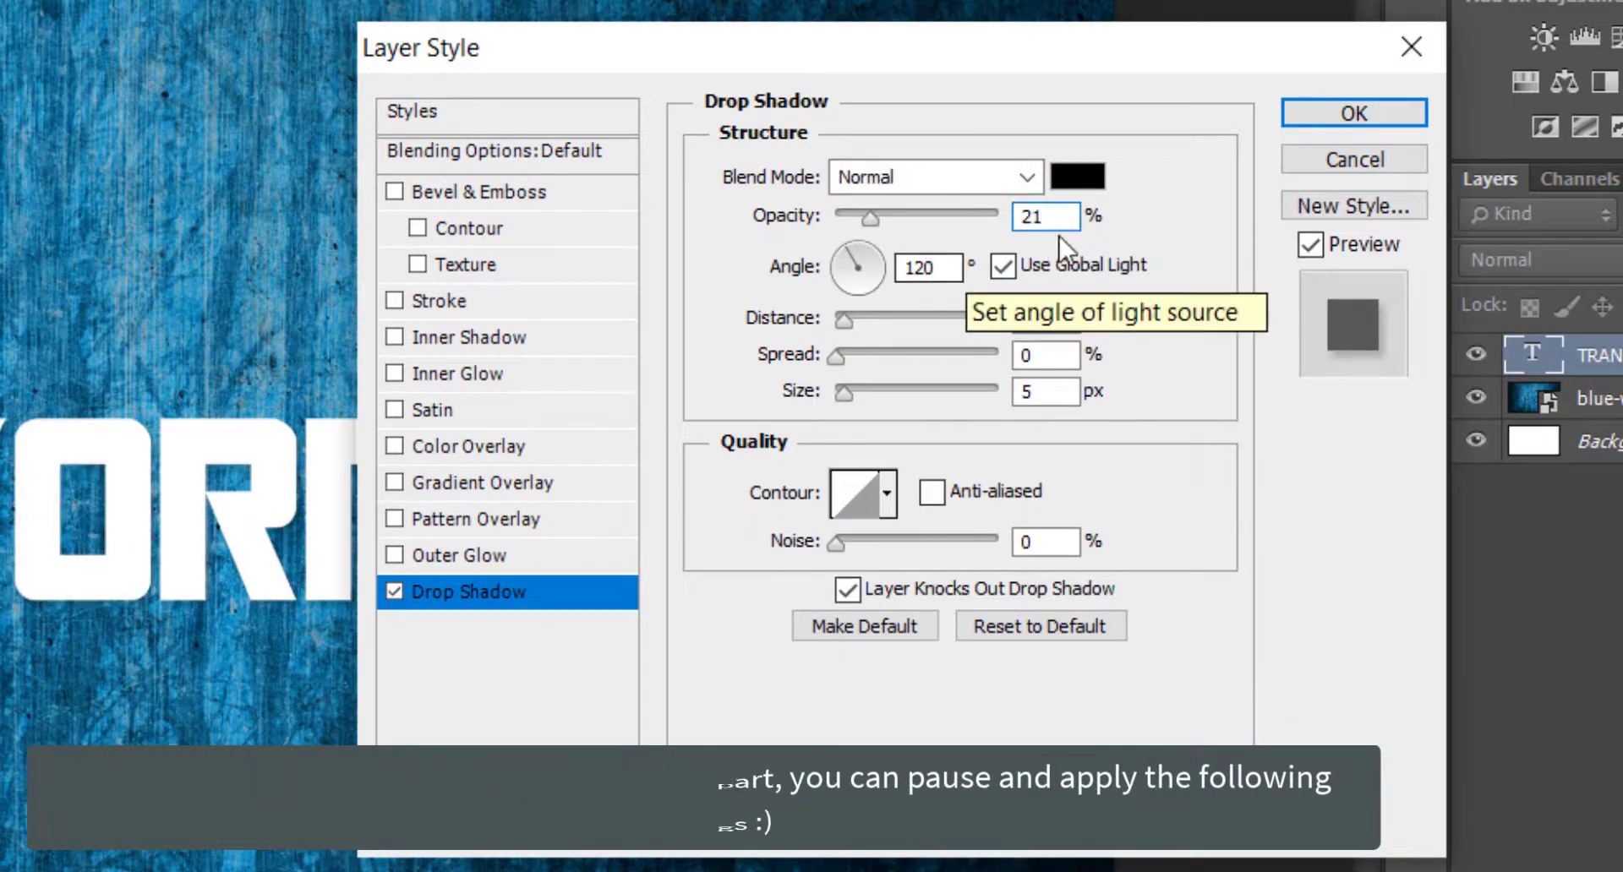
# Set the drop shadow's distance to 3 px and size to 13 px, and give it the single-peak contour.
pyautogui.doubleClick(1063, 319)
pyautogui.write('3')
pyautogui.press('Tab')
pyautogui.press('Tab')
pyautogui.write('13')
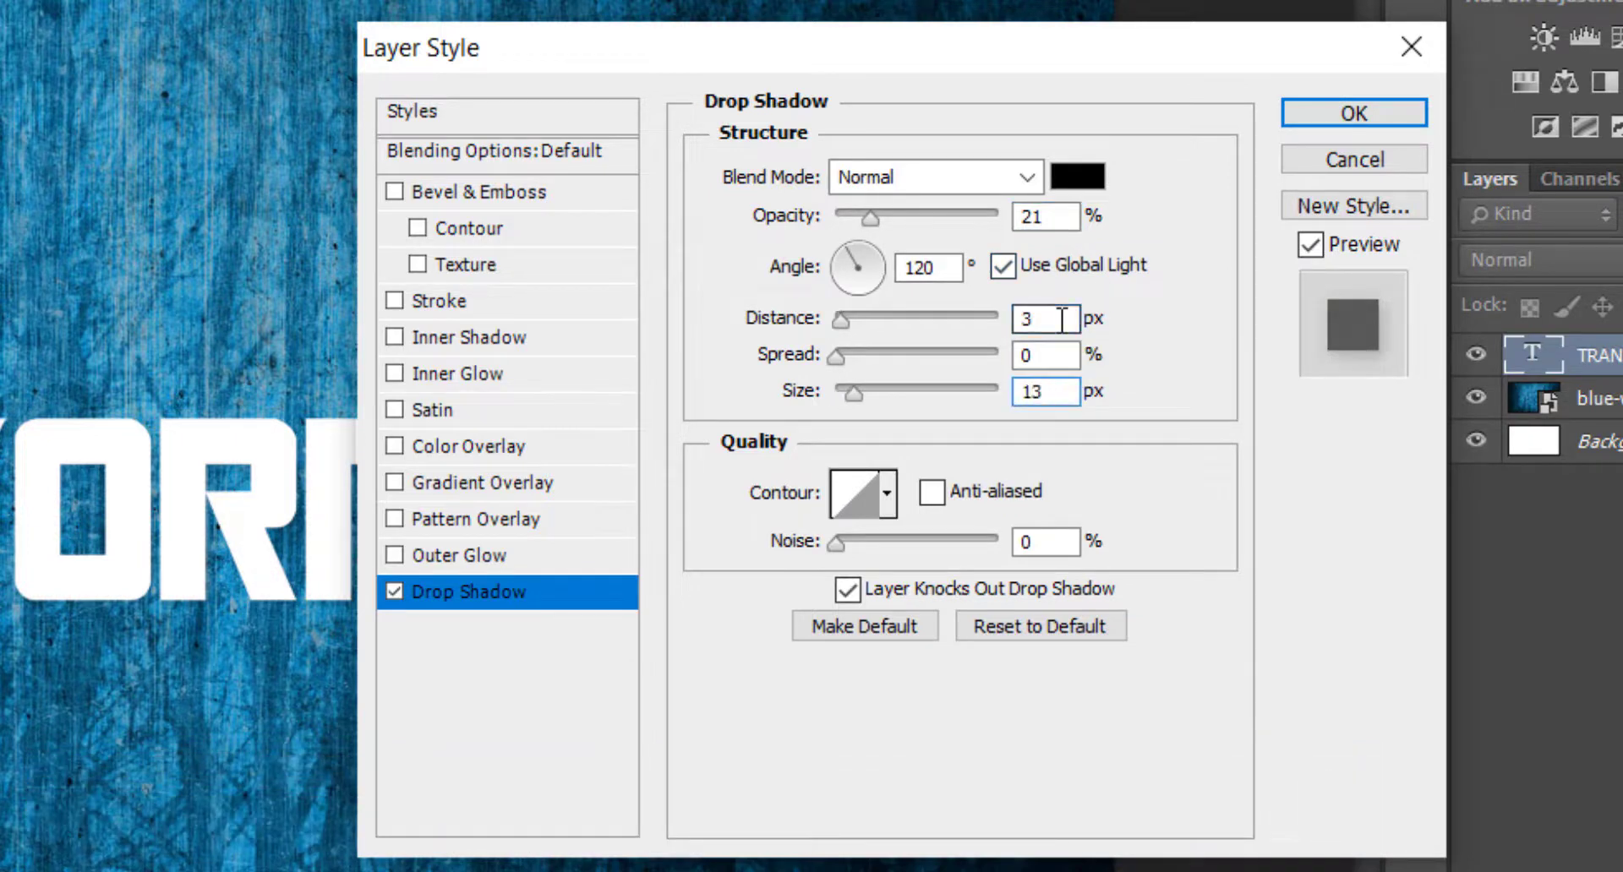
pyautogui.click(886, 494)
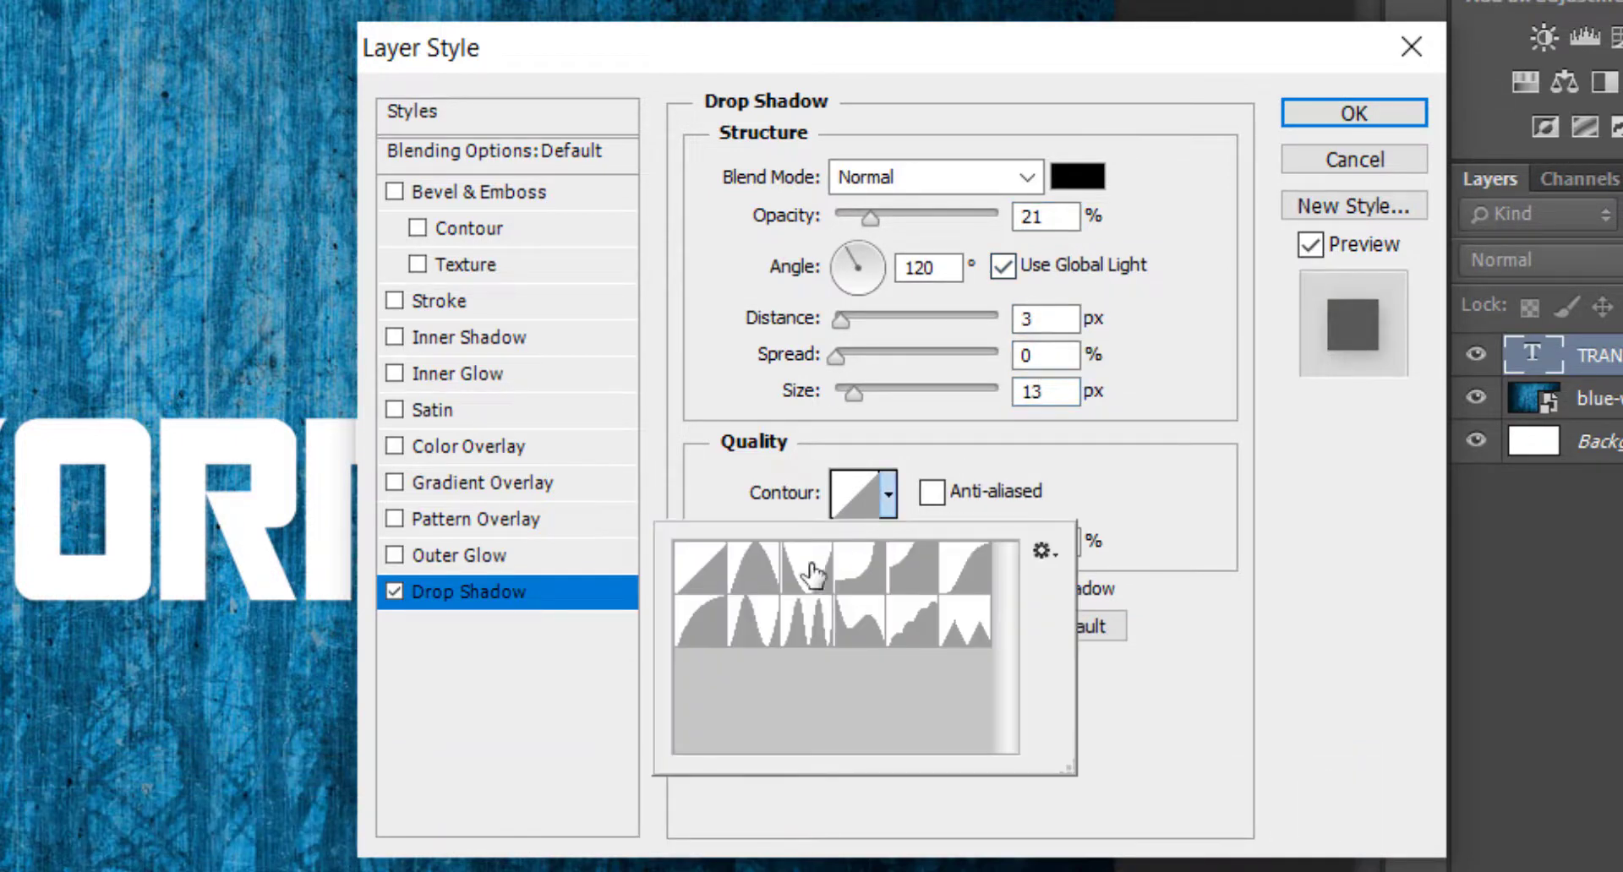
pyautogui.click(757, 584)
pyautogui.click(1180, 492)
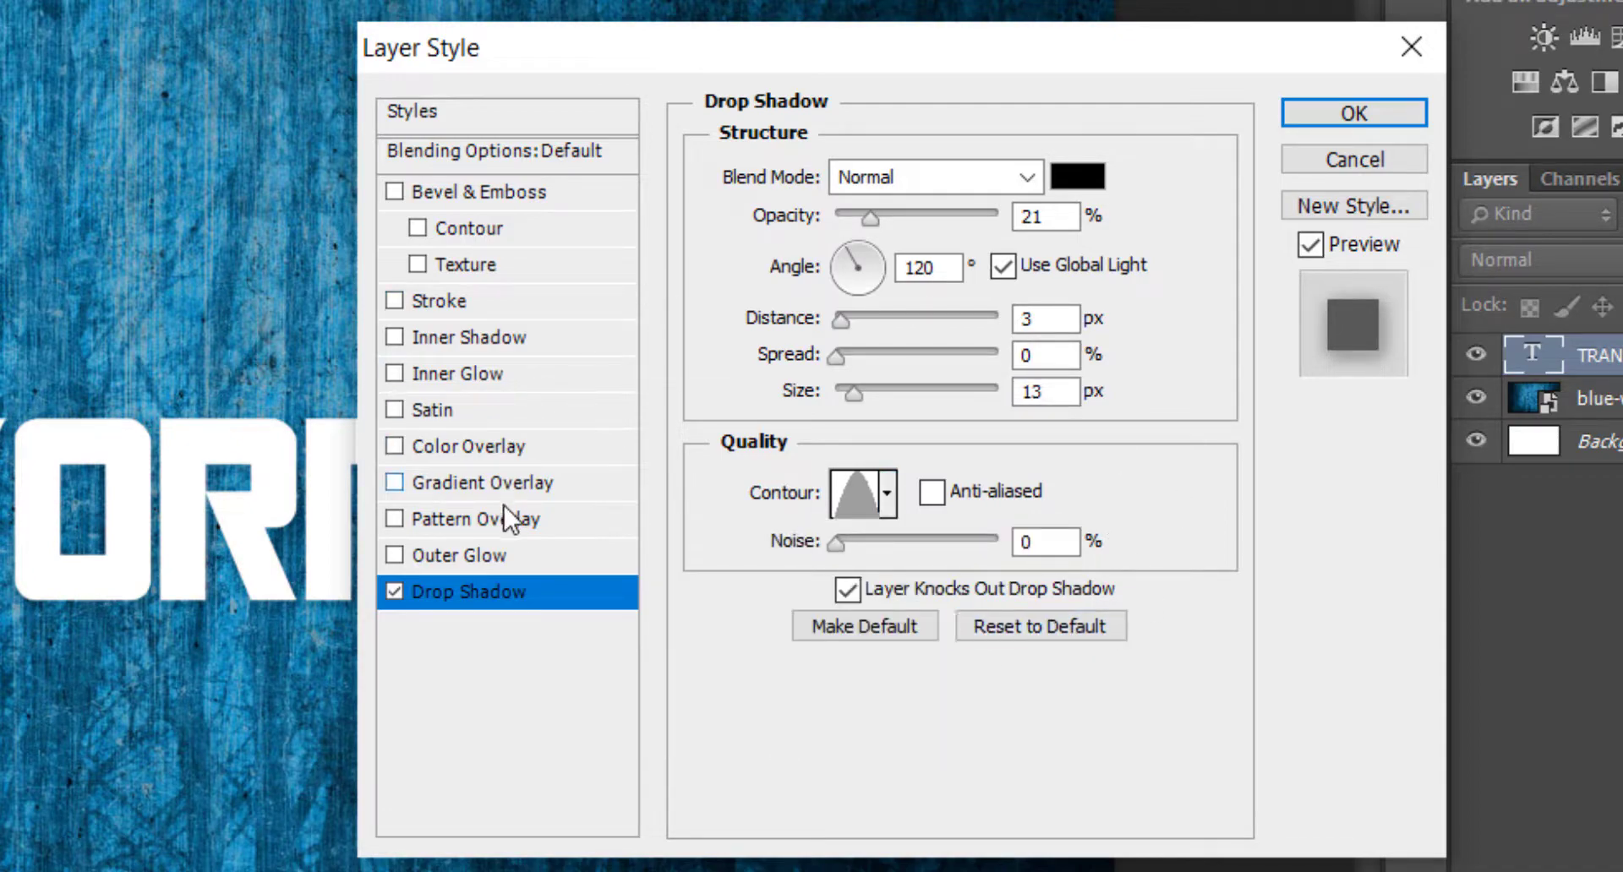
# Enable Outer Glow with Normal blend mode, 62% opacity and black as the glow colour.
pyautogui.click(534, 561)
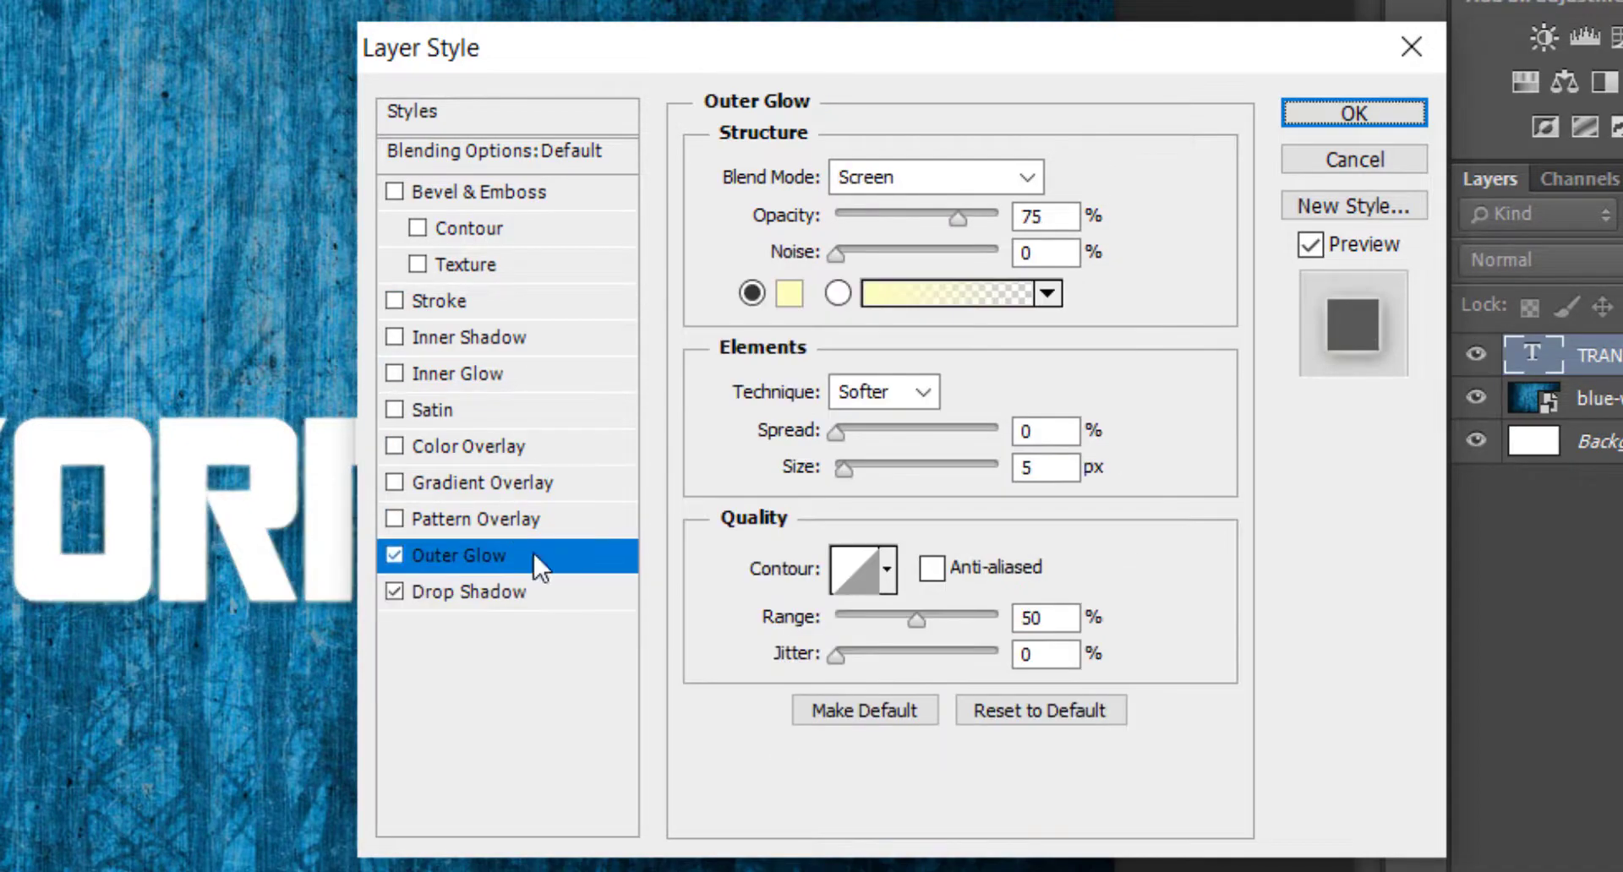
pyautogui.click(906, 175)
pyautogui.click(918, 214)
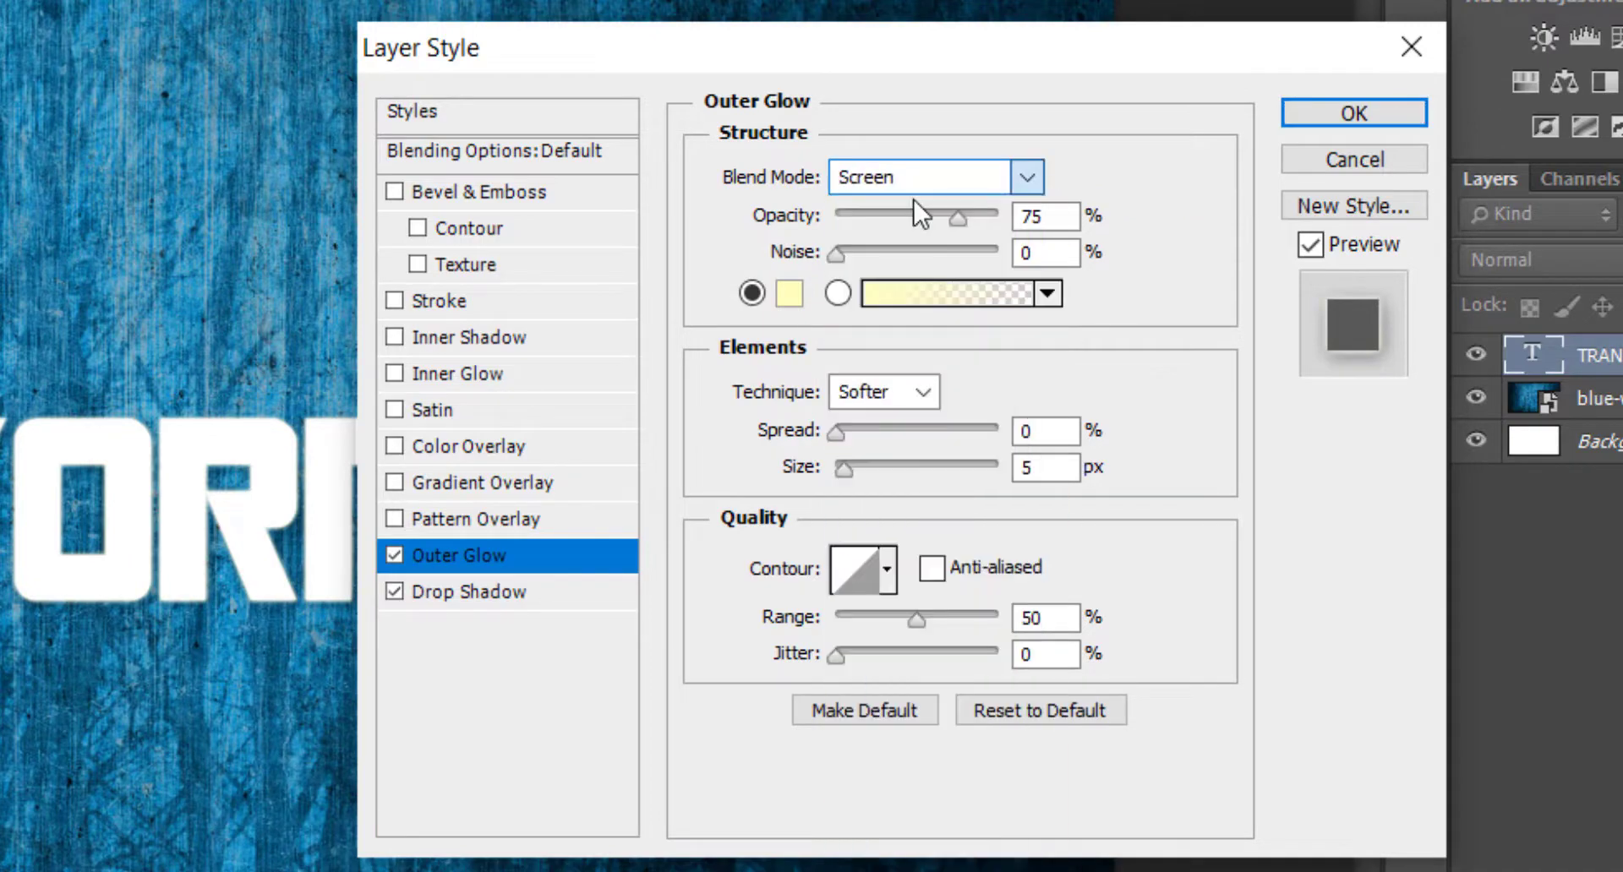
pyautogui.doubleClick(1035, 217)
pyautogui.write('62')
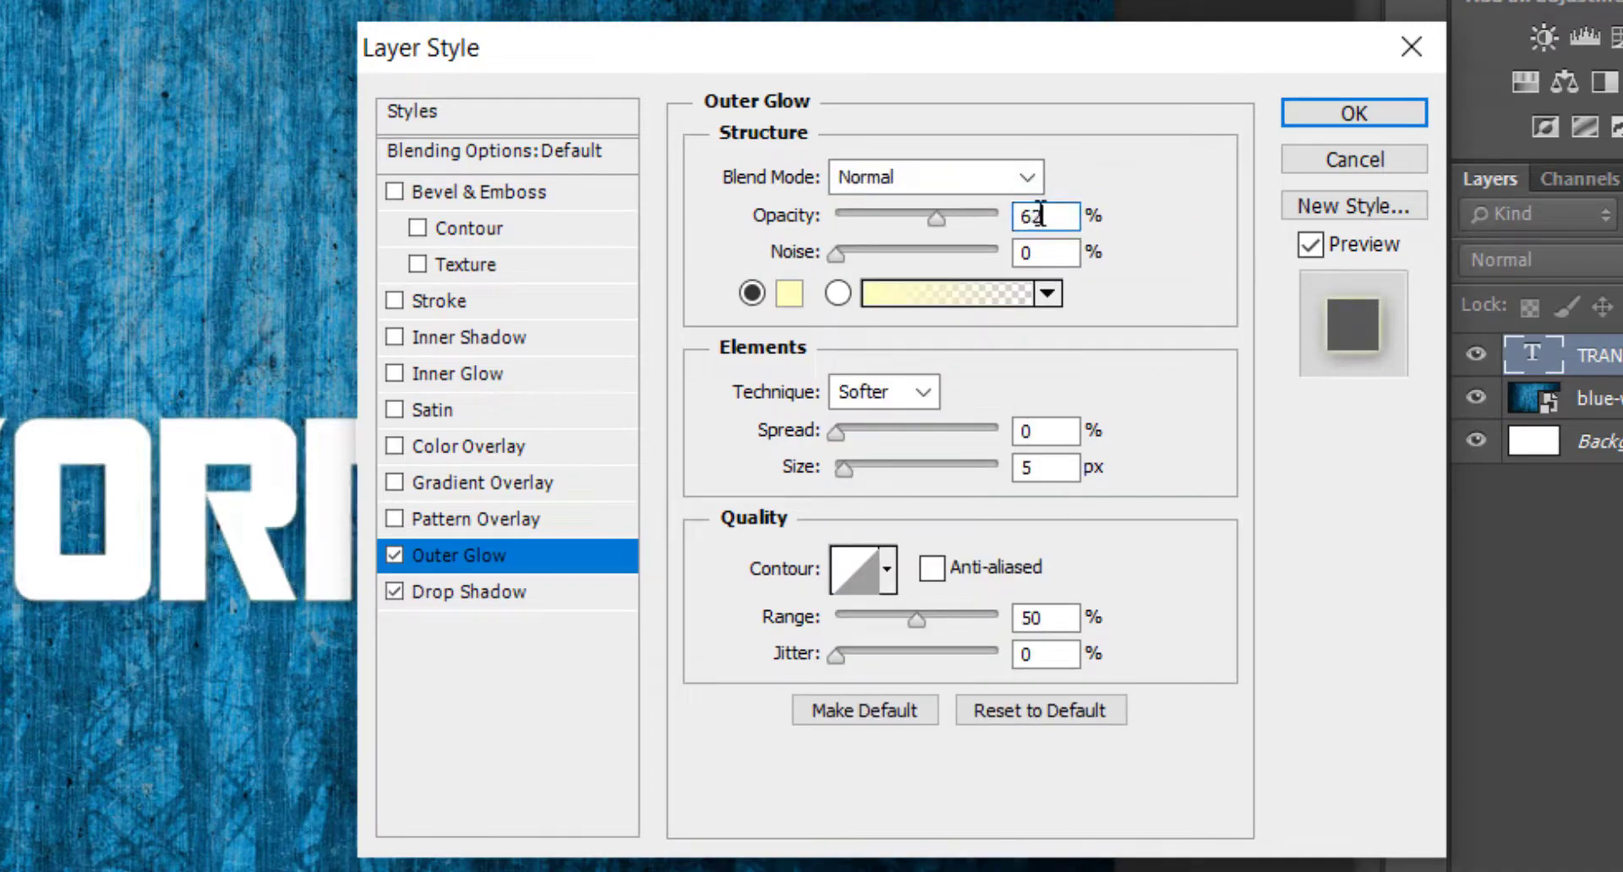
pyautogui.click(789, 297)
pyautogui.moveTo(788, 295); pyautogui.dragTo(800, 682)
pyautogui.click(1261, 151)
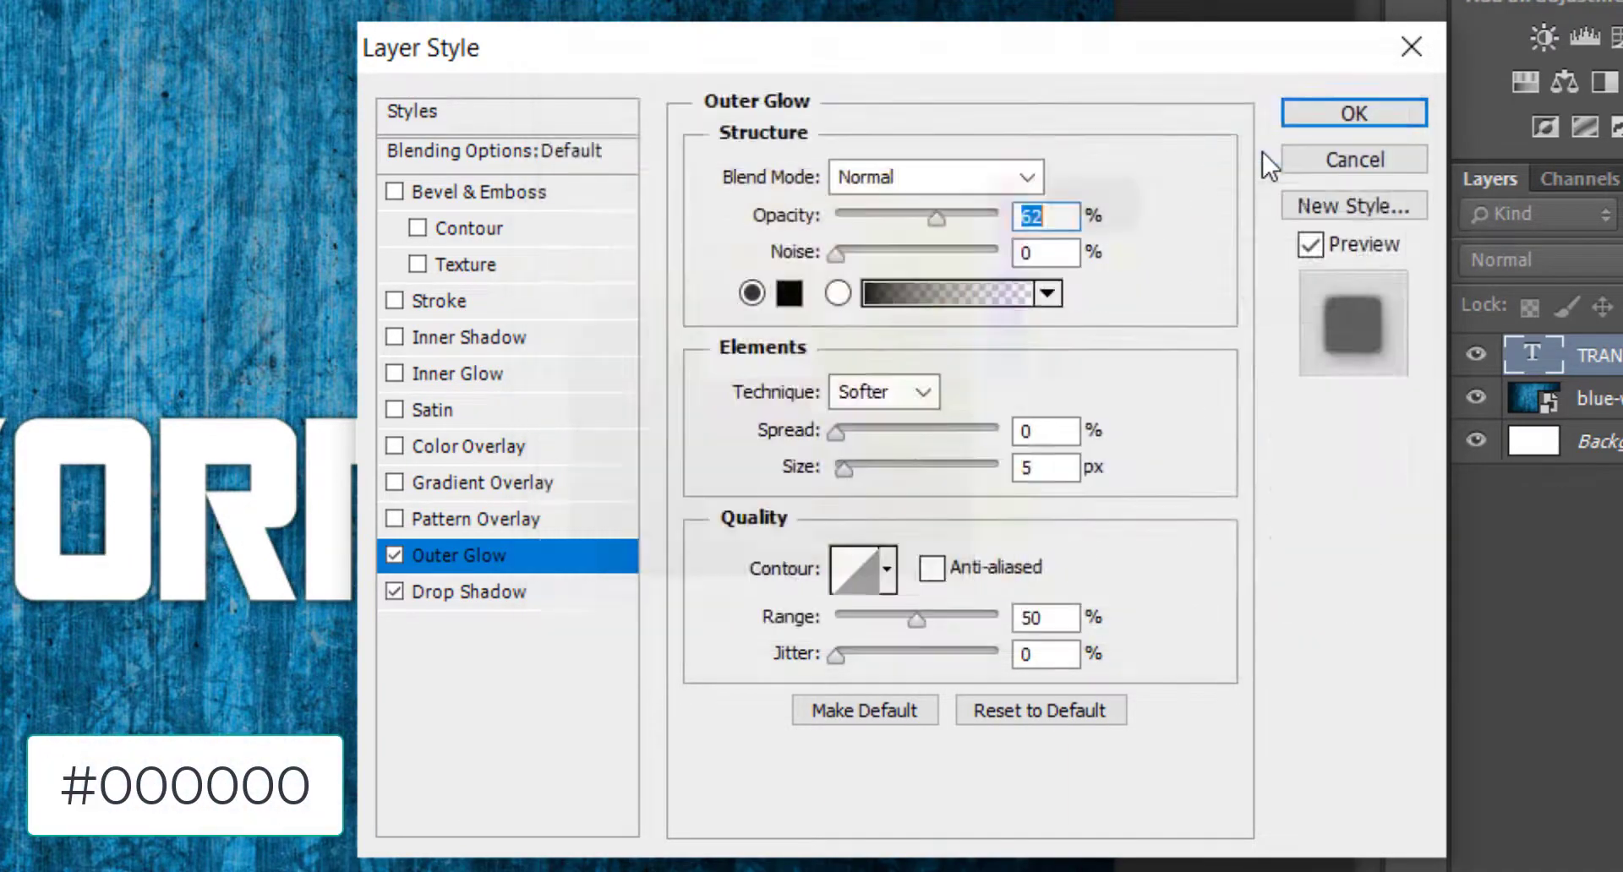
pyautogui.doubleClick(1078, 433)
pyautogui.write('50')
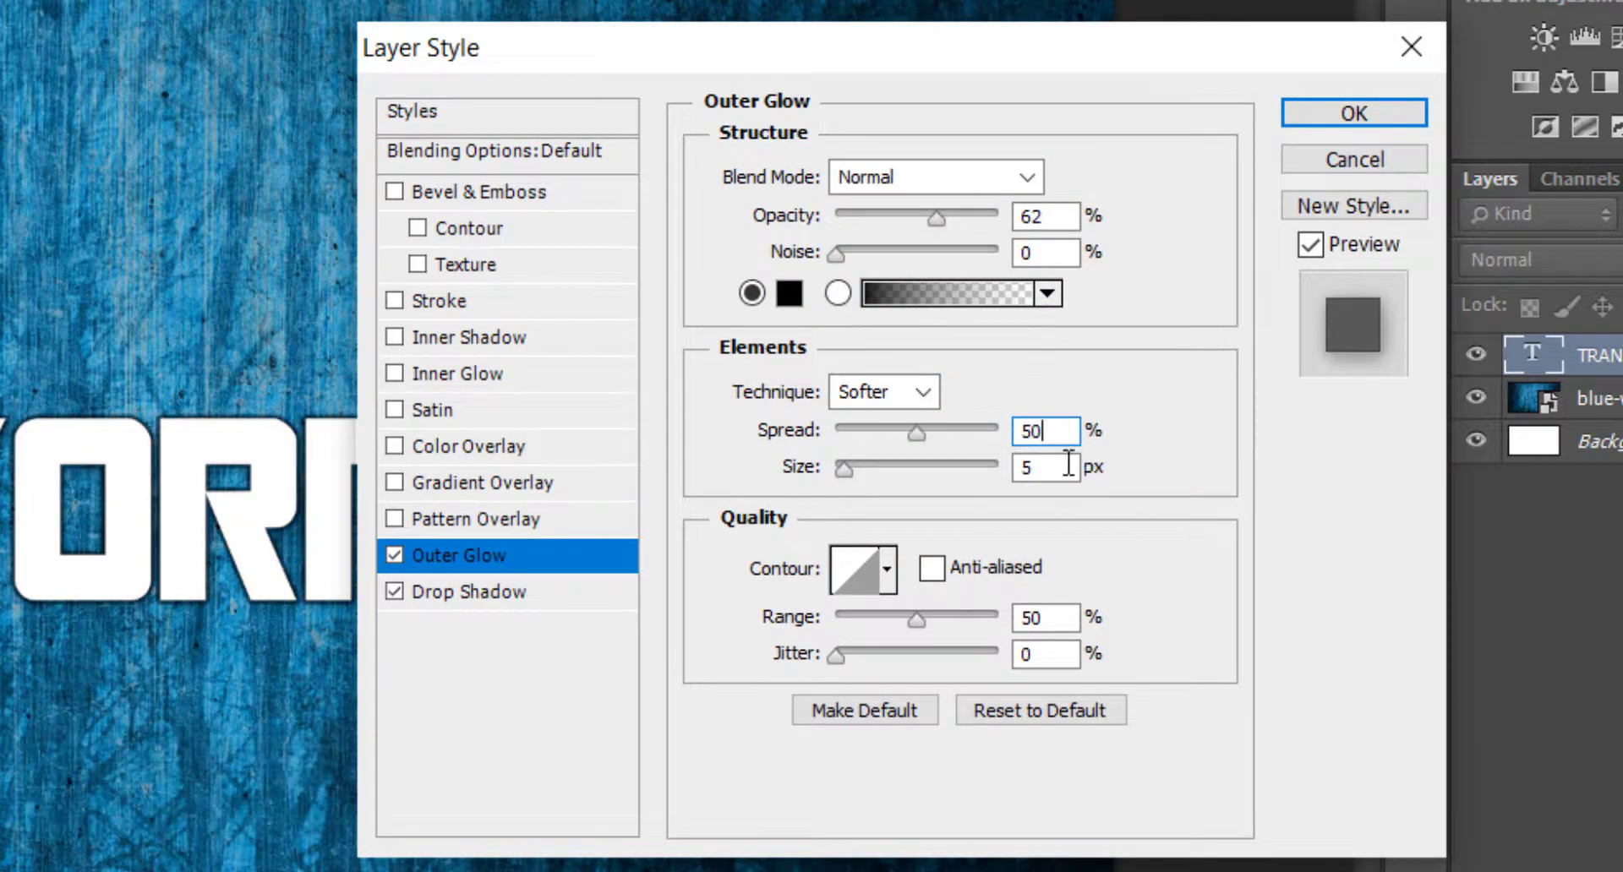
pyautogui.doubleClick(1068, 466)
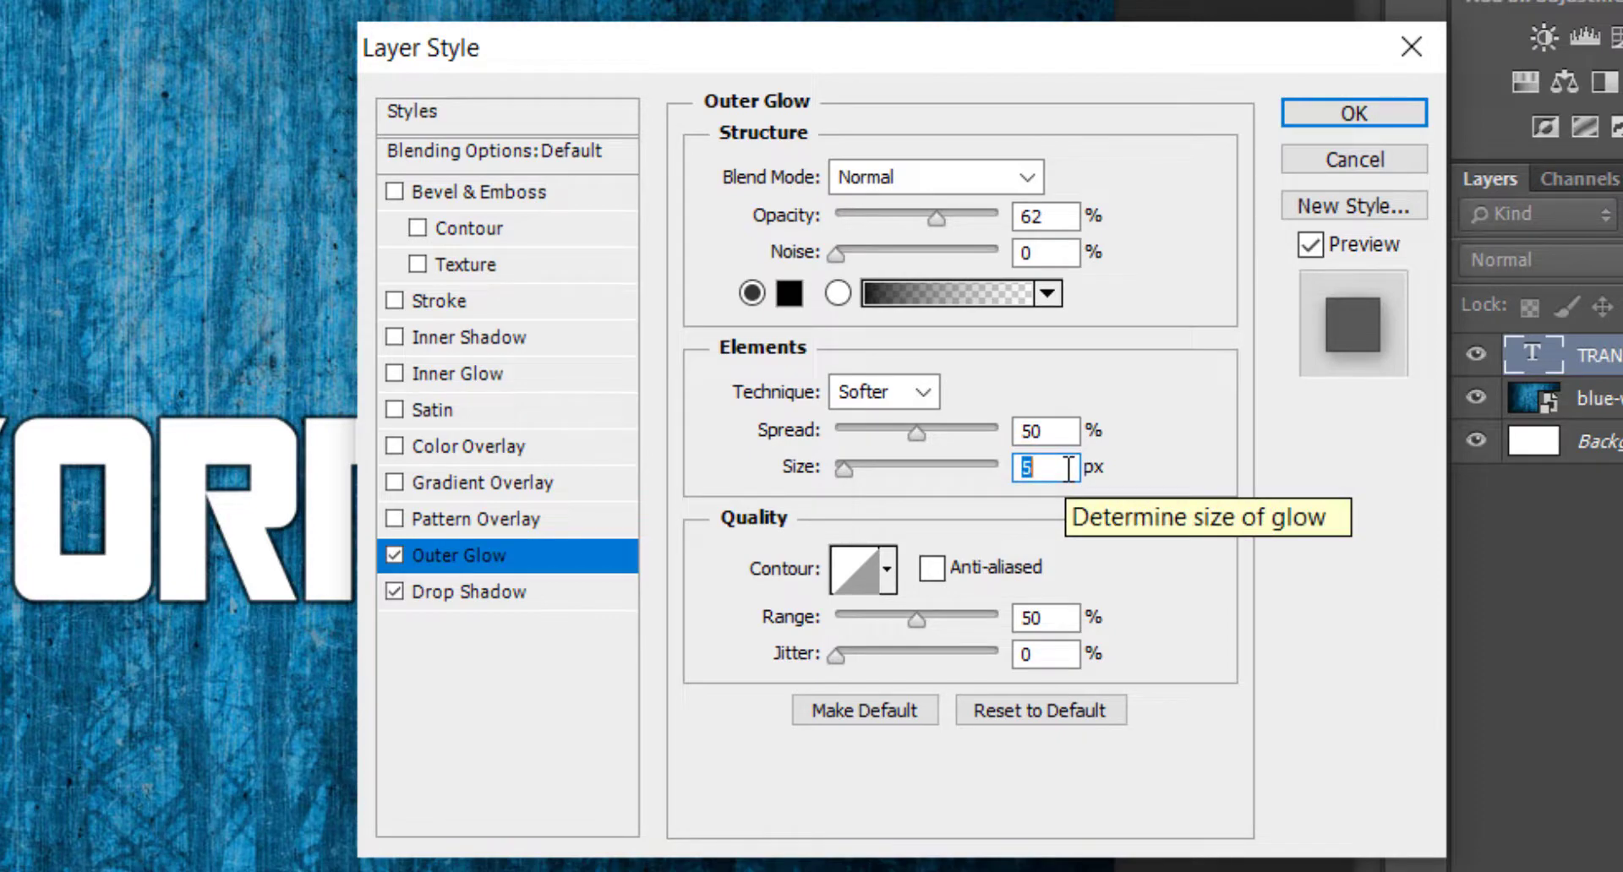
pyautogui.doubleClick(1049, 429)
pyautogui.write('0')
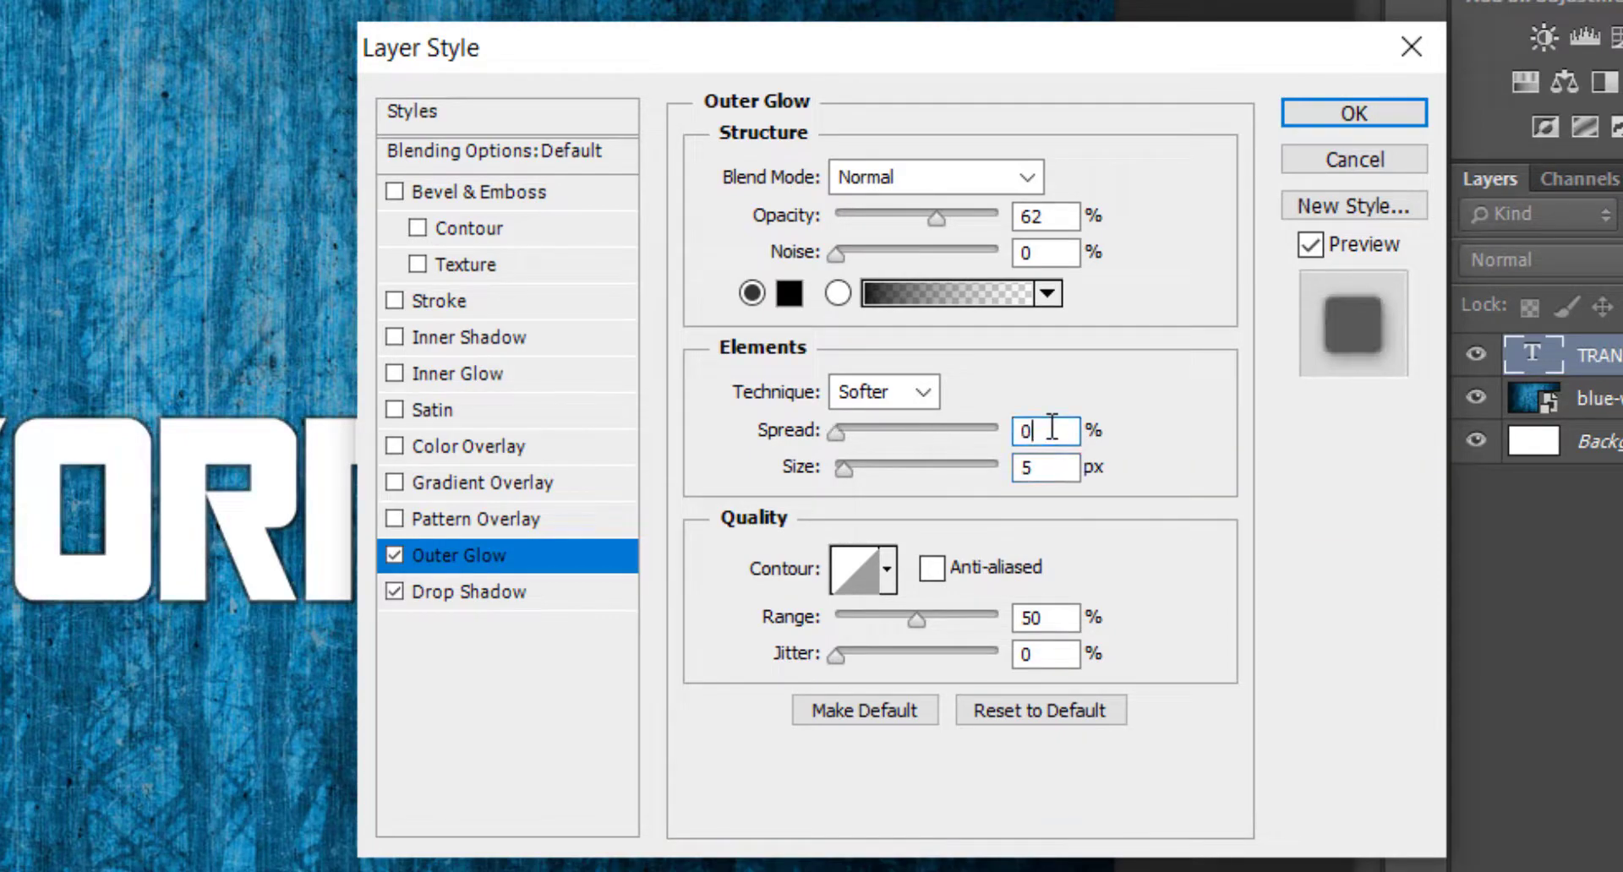
# Set the outer glow's size to 18 px.
pyautogui.press('Tab')
pyautogui.write('18')
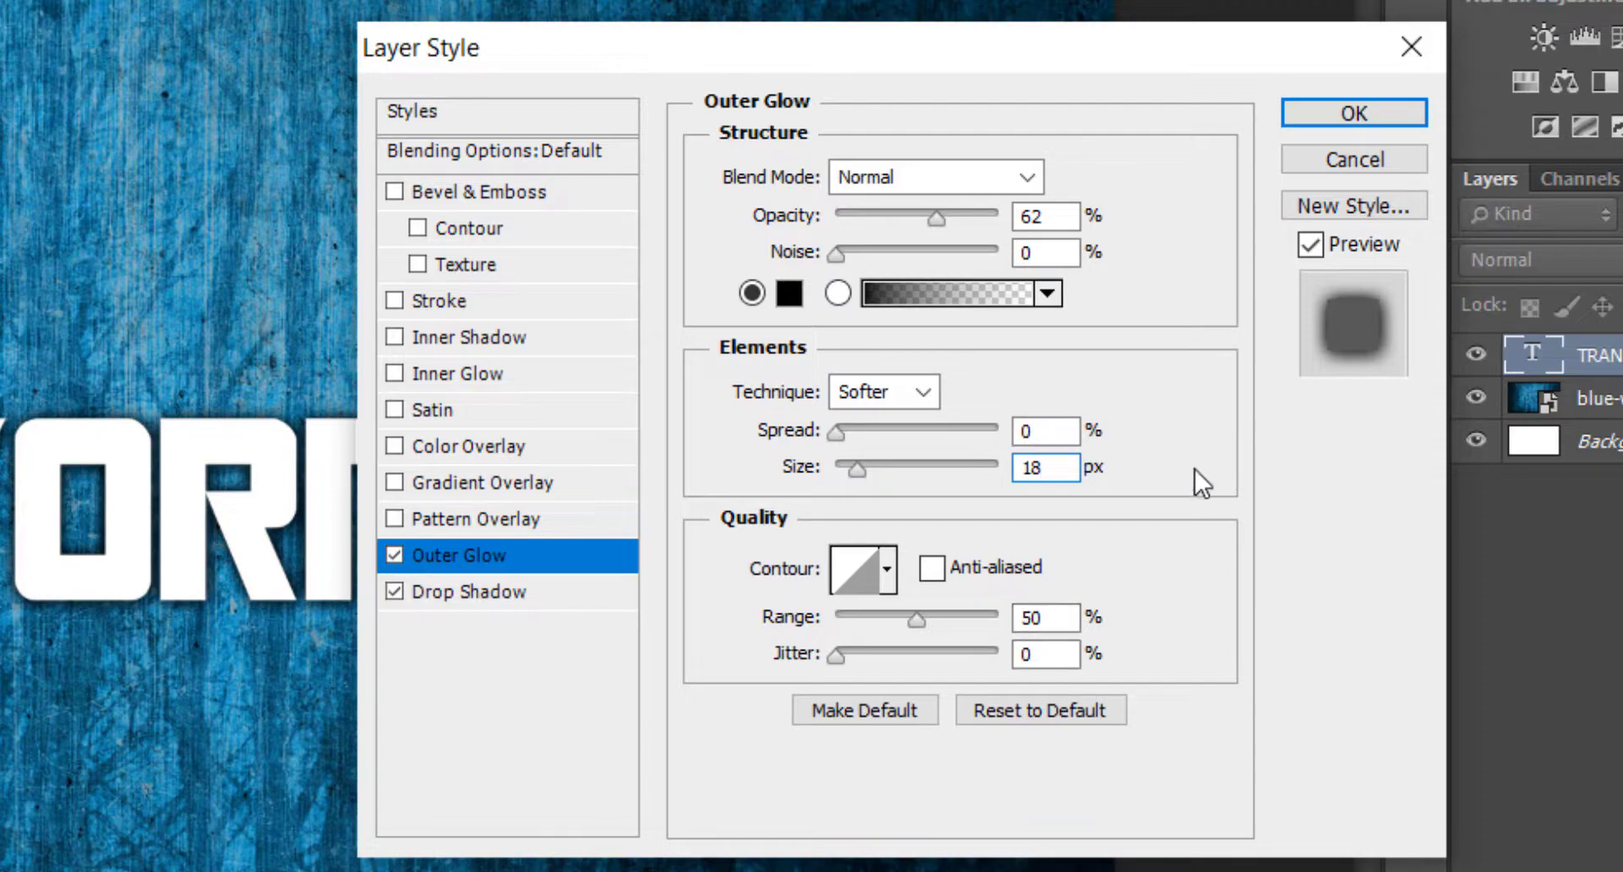
# Enable Bevel & Emboss with the Pillow Emboss style, Chisel Hard technique and a depth of 929%.
pyautogui.click(529, 194)
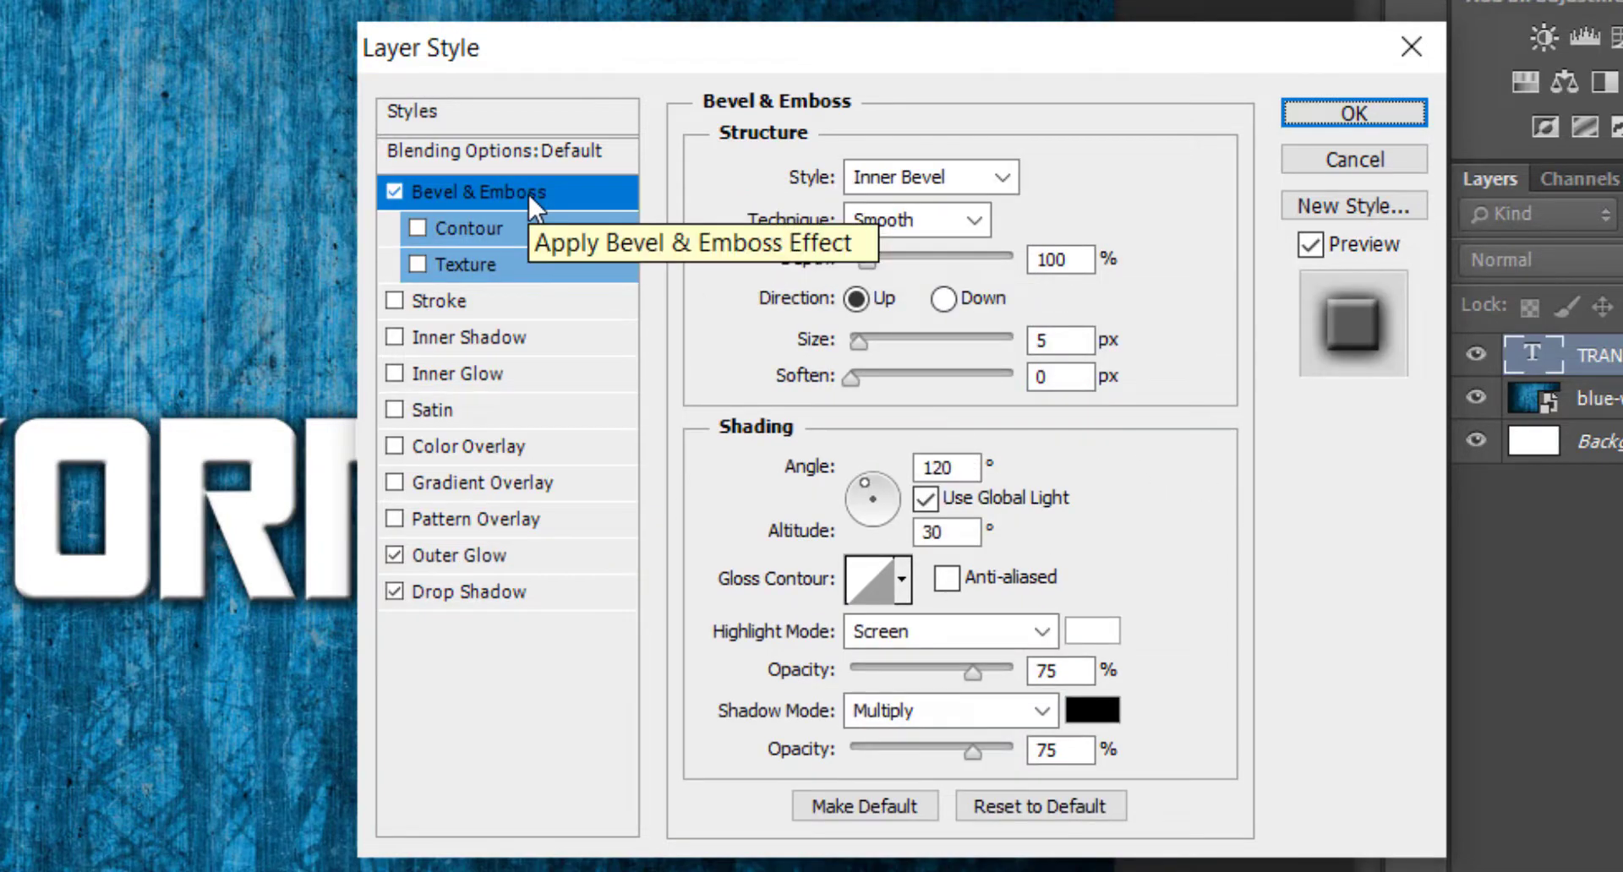
pyautogui.click(921, 187)
pyautogui.click(936, 317)
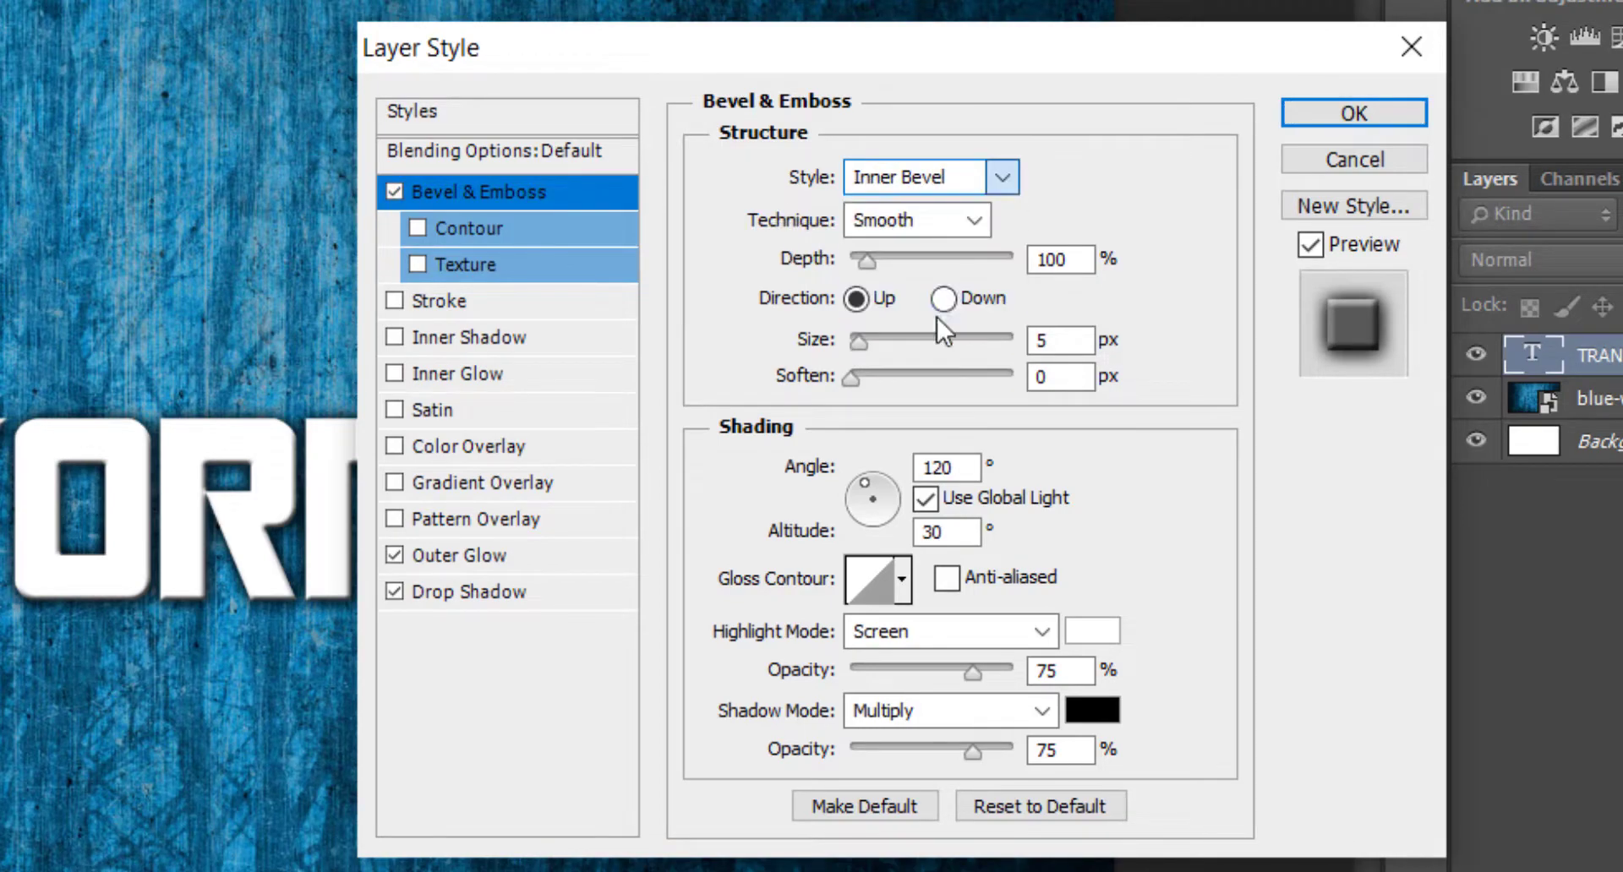
pyautogui.click(904, 222)
pyautogui.click(915, 296)
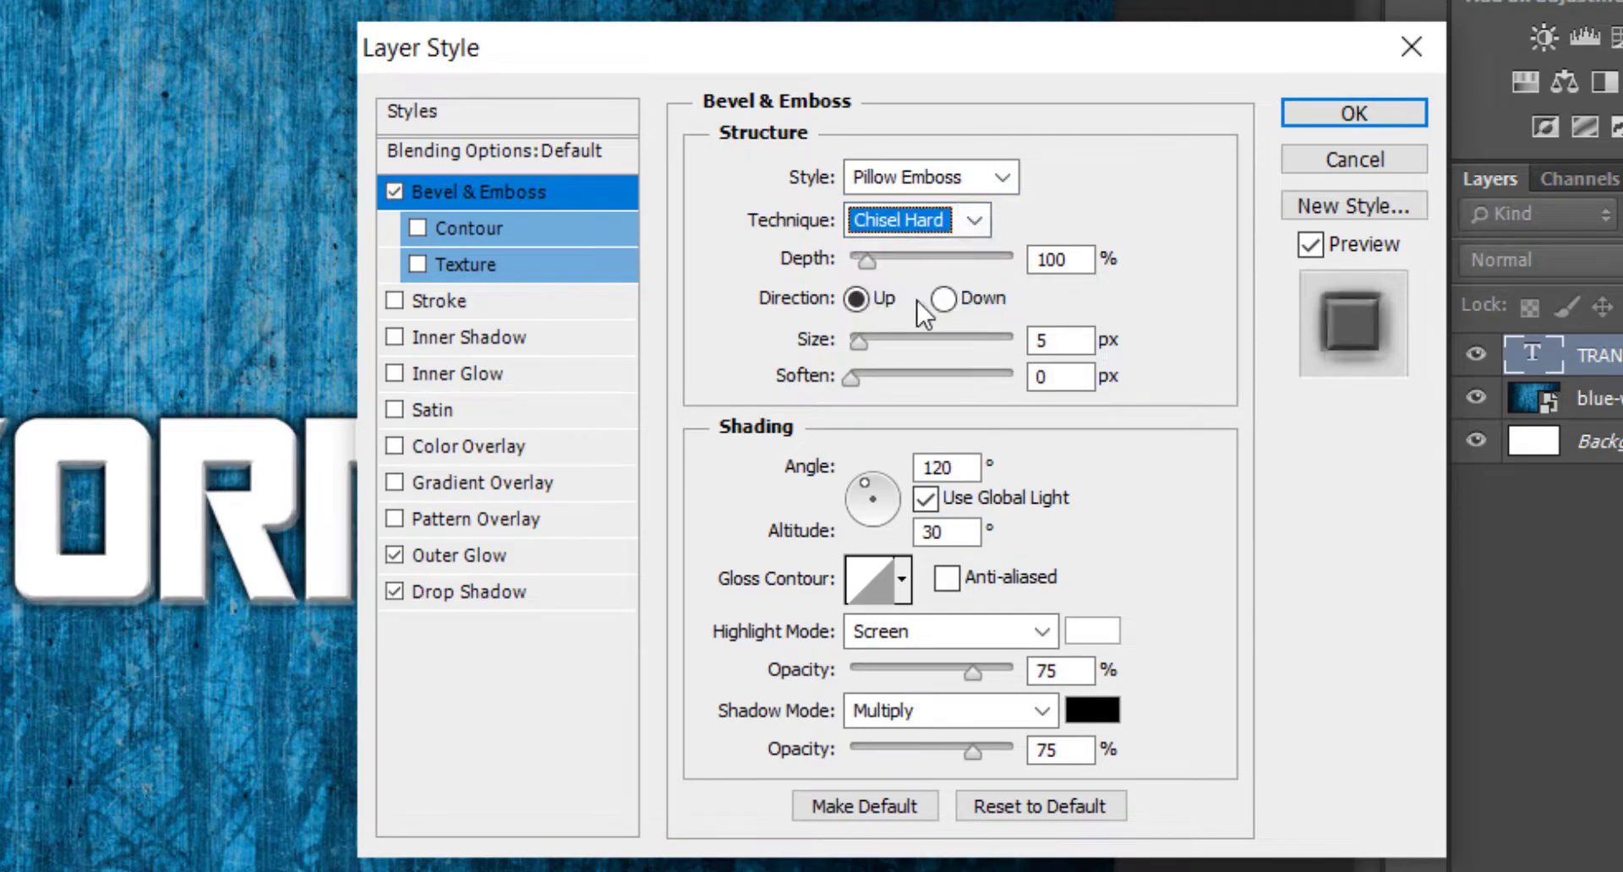
pyautogui.doubleClick(1078, 260)
pyautogui.write('5')
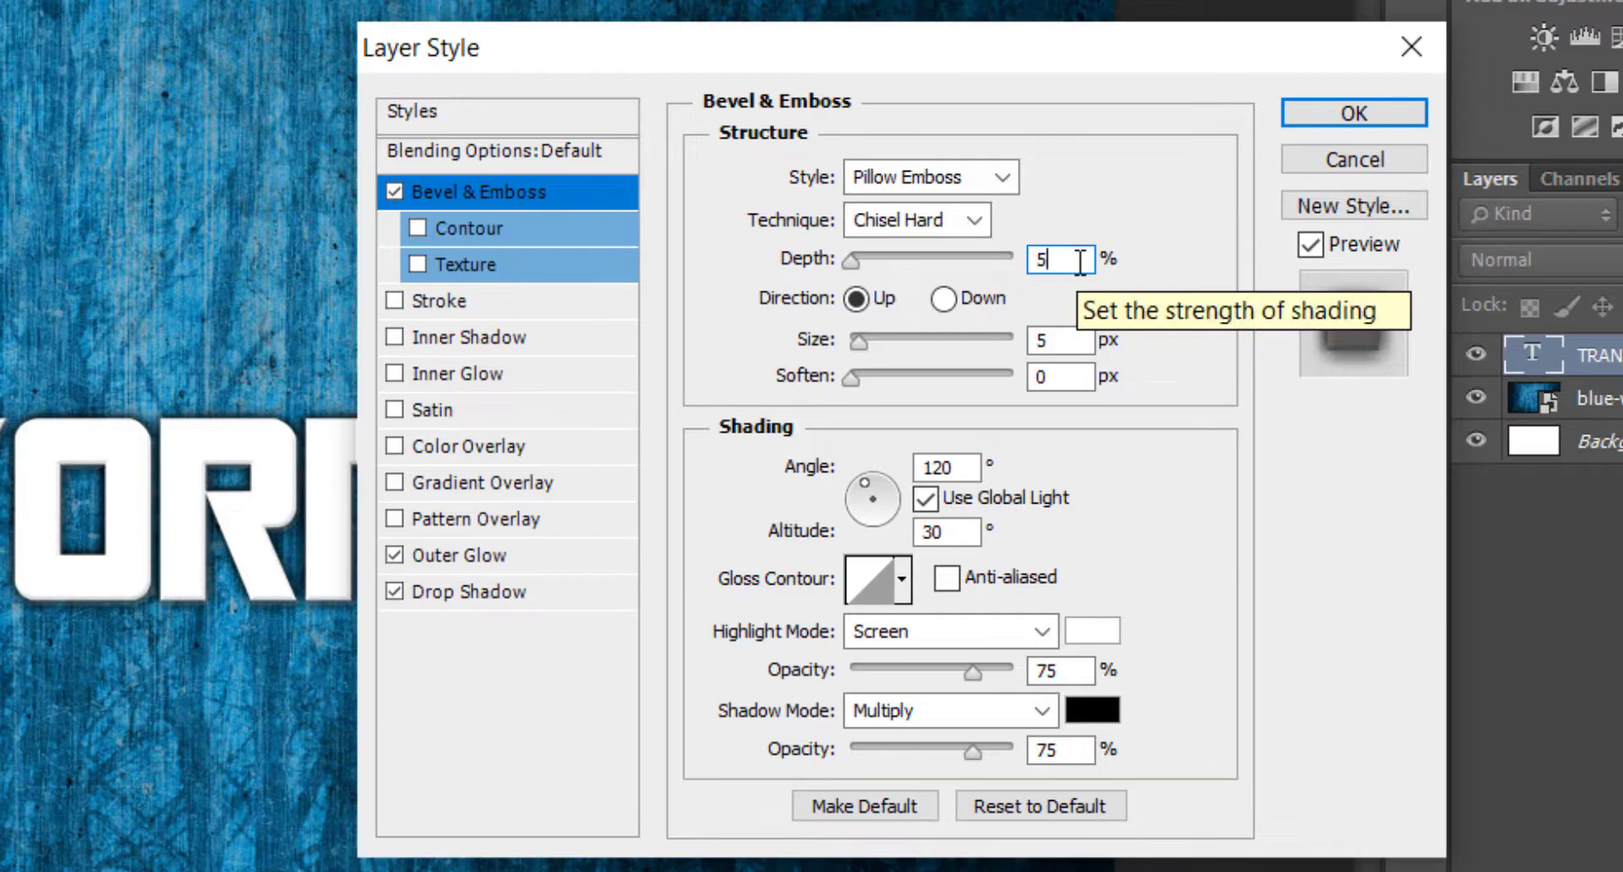
pyautogui.press('BackSpace')
pyautogui.write('929')
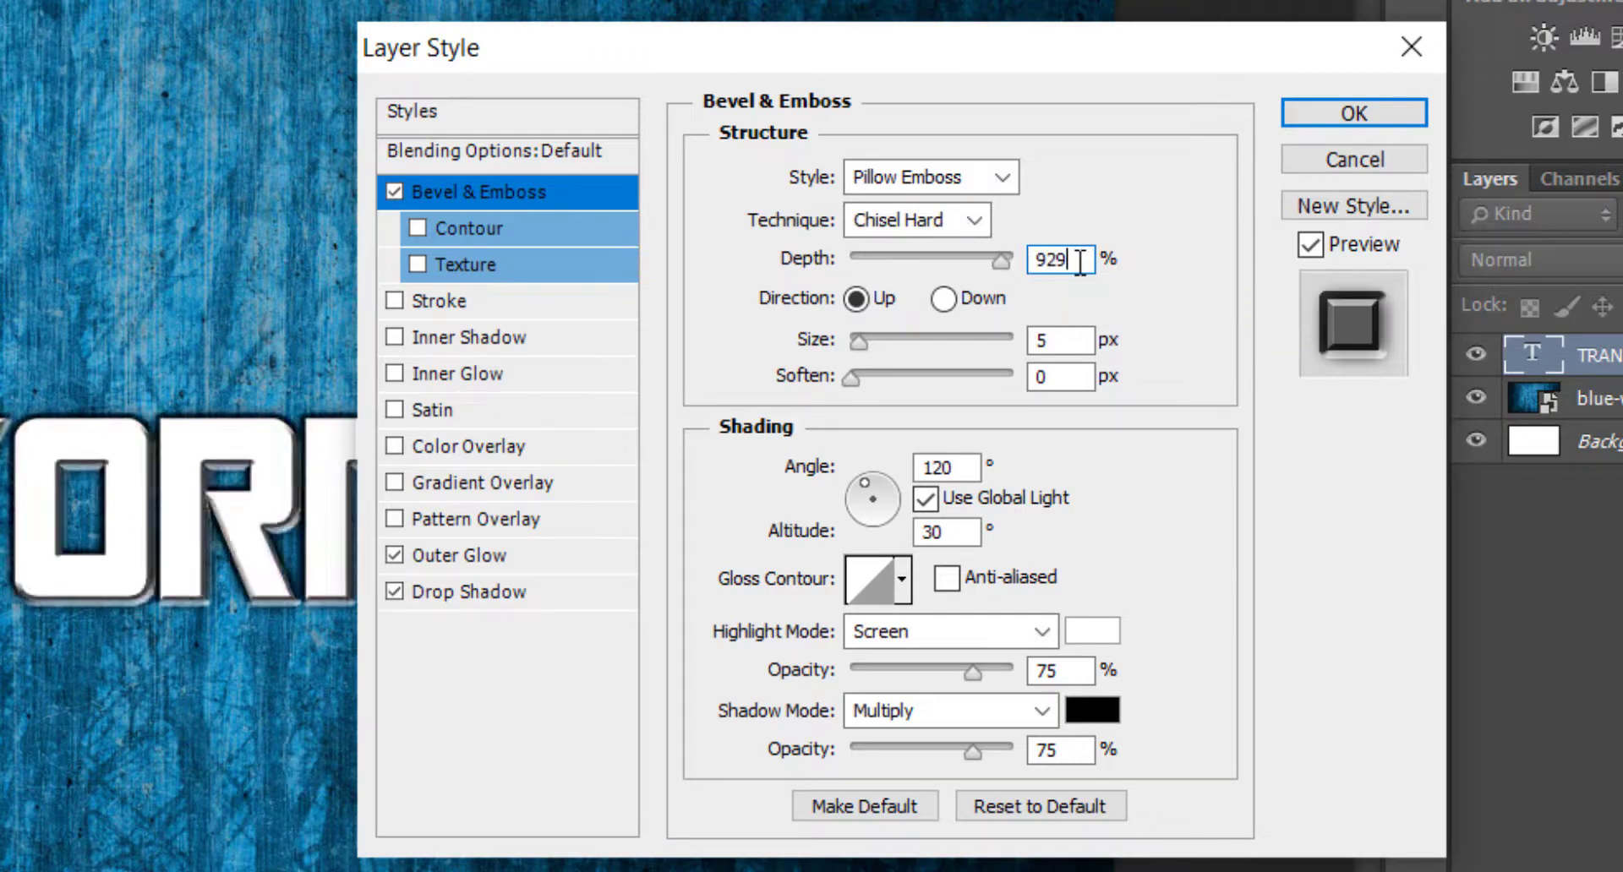
# Set the bevel's size to 4 px and make its gloss contour anti-aliased.
pyautogui.click(1058, 347)
pyautogui.press('Down')
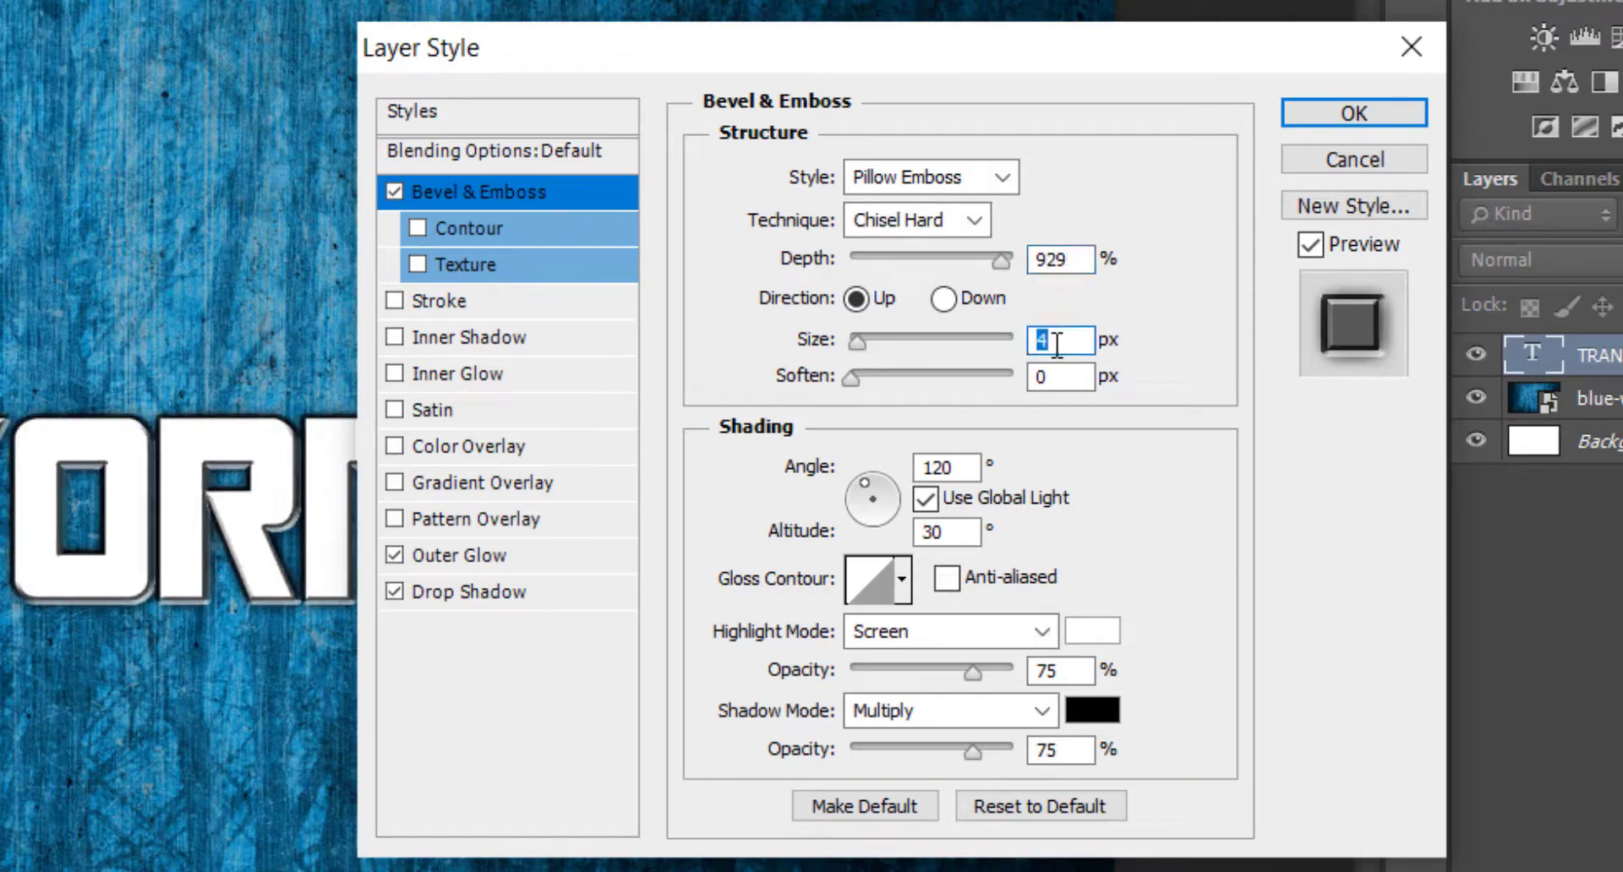
pyautogui.click(994, 580)
# Give the bevel highlight the colour #666666, 85% opacity and Color Dodge mode.
pyautogui.click(1095, 632)
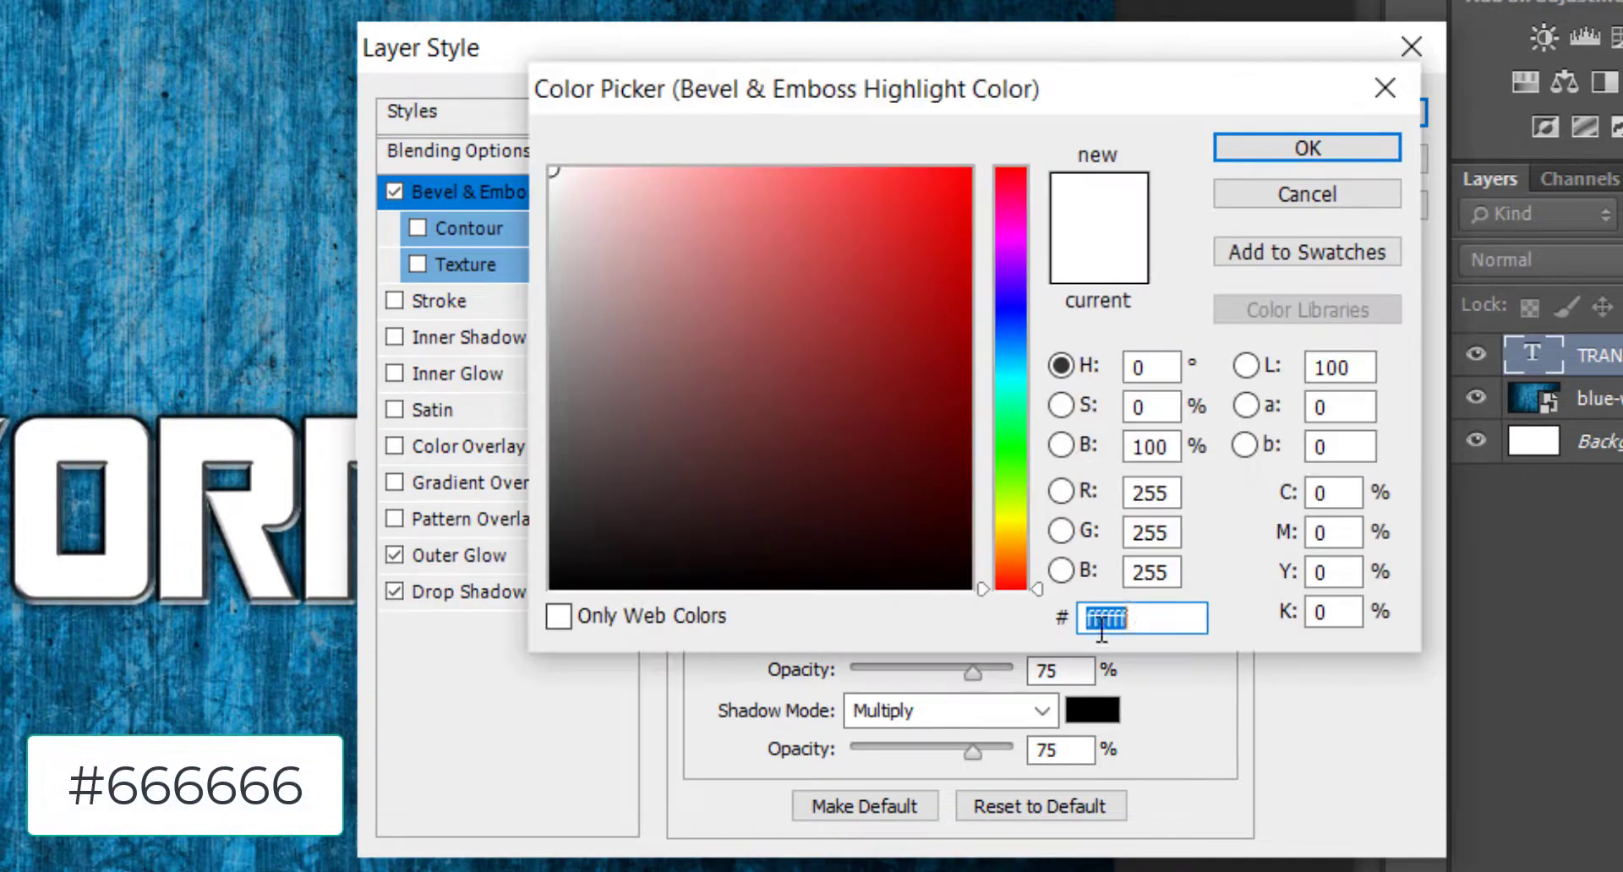
pyautogui.write('666666')
pyautogui.press('Return')
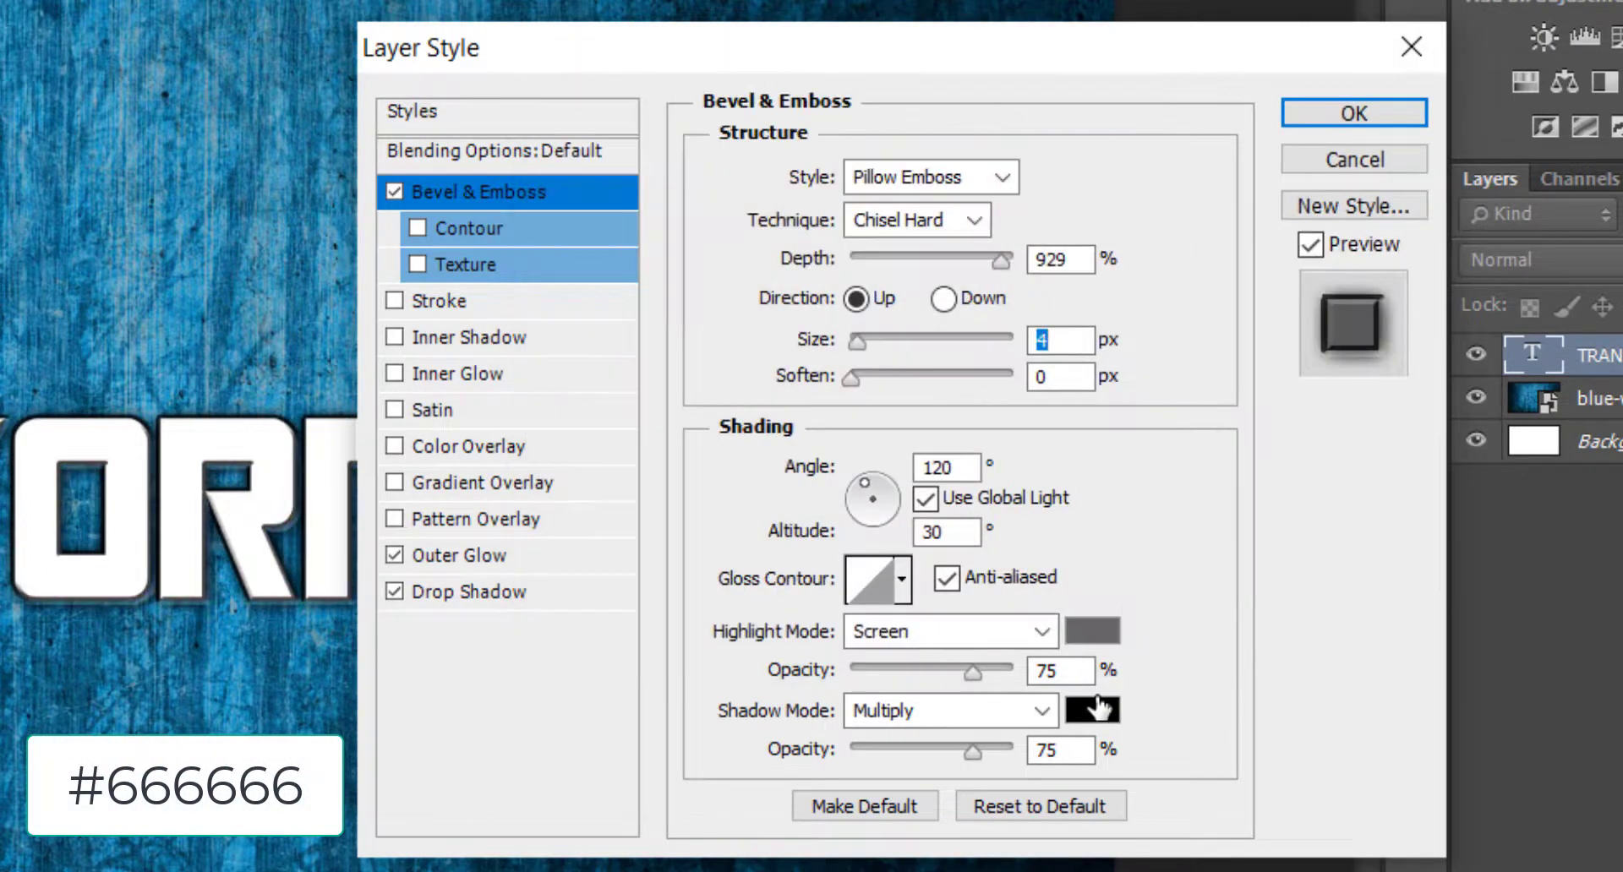
pyautogui.doubleClick(1068, 672)
pyautogui.write('85')
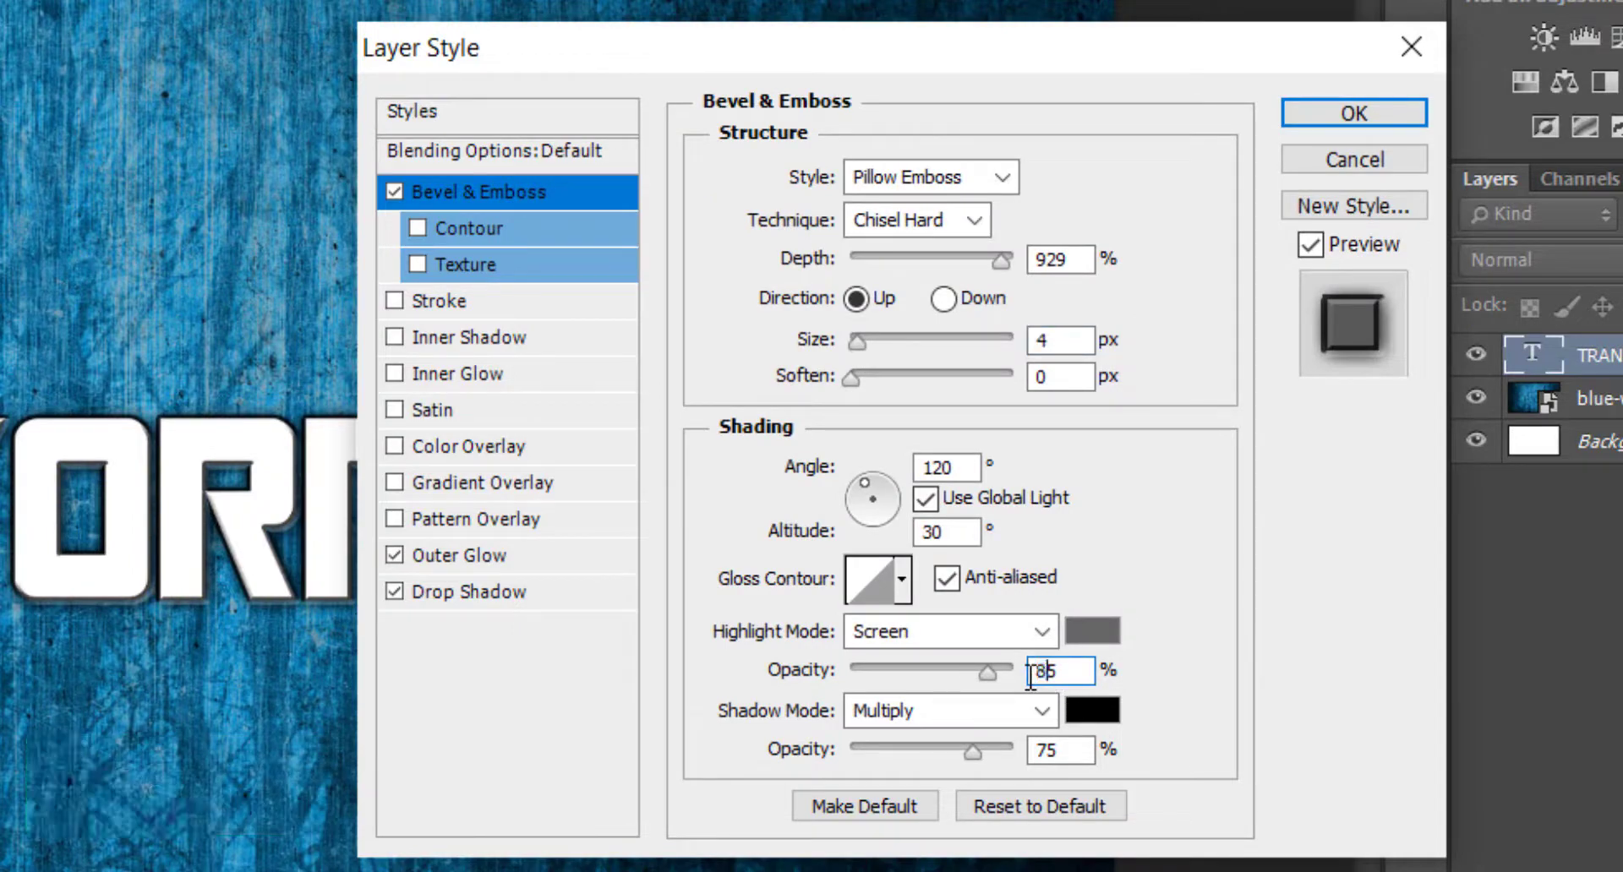
pyautogui.click(926, 643)
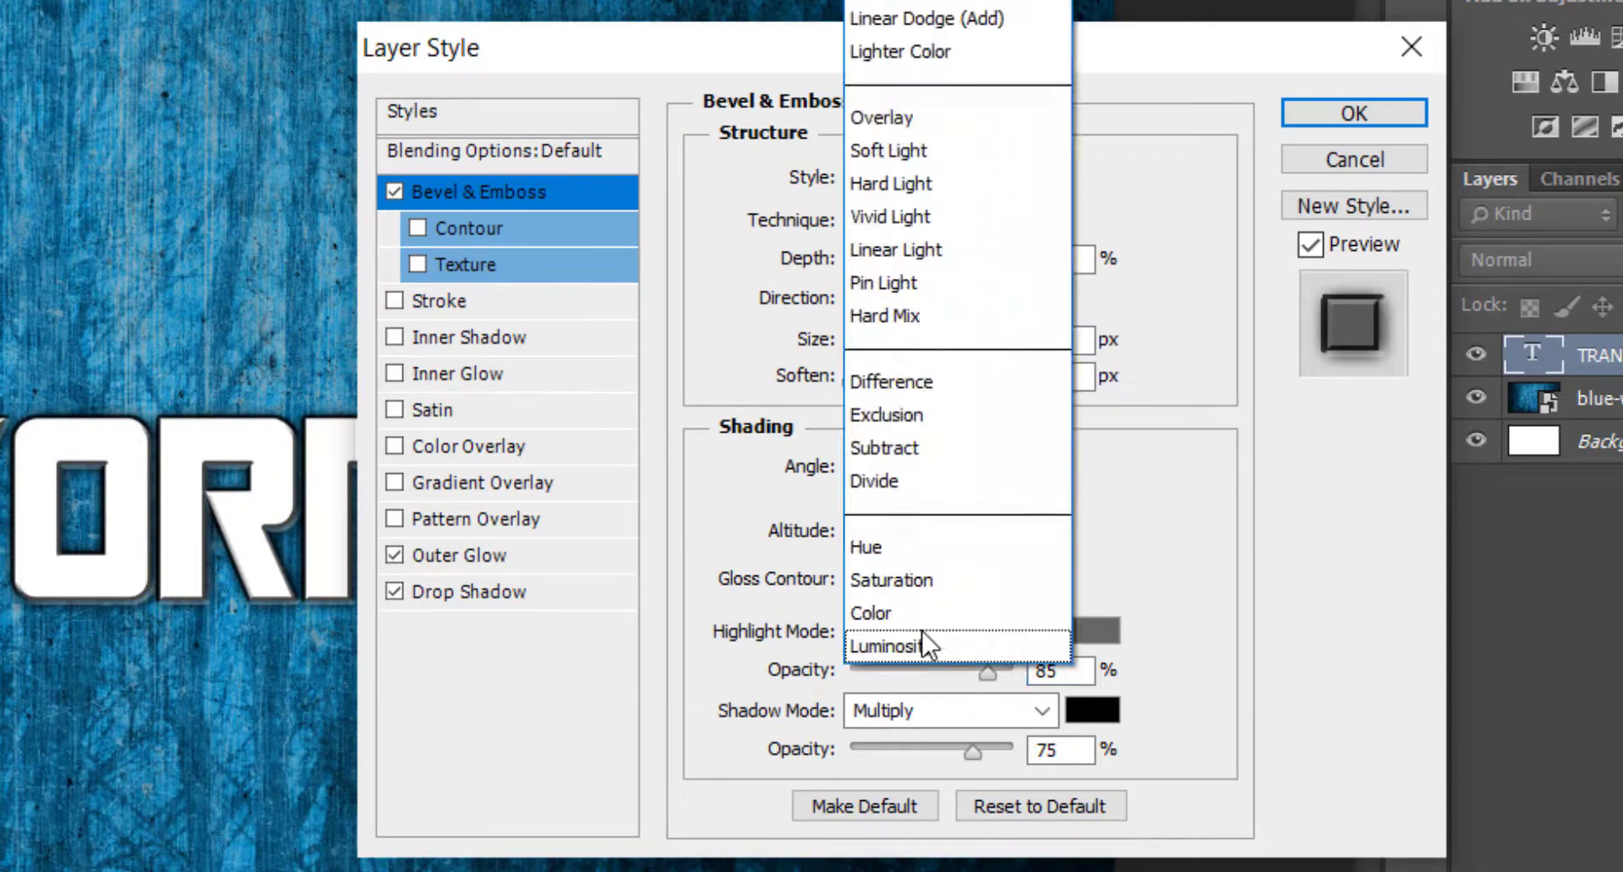
pyautogui.click(936, 2)
# Give the bevel shadow the colour #333333 and an opacity of 73%.
pyautogui.click(1088, 712)
pyautogui.write('333333')
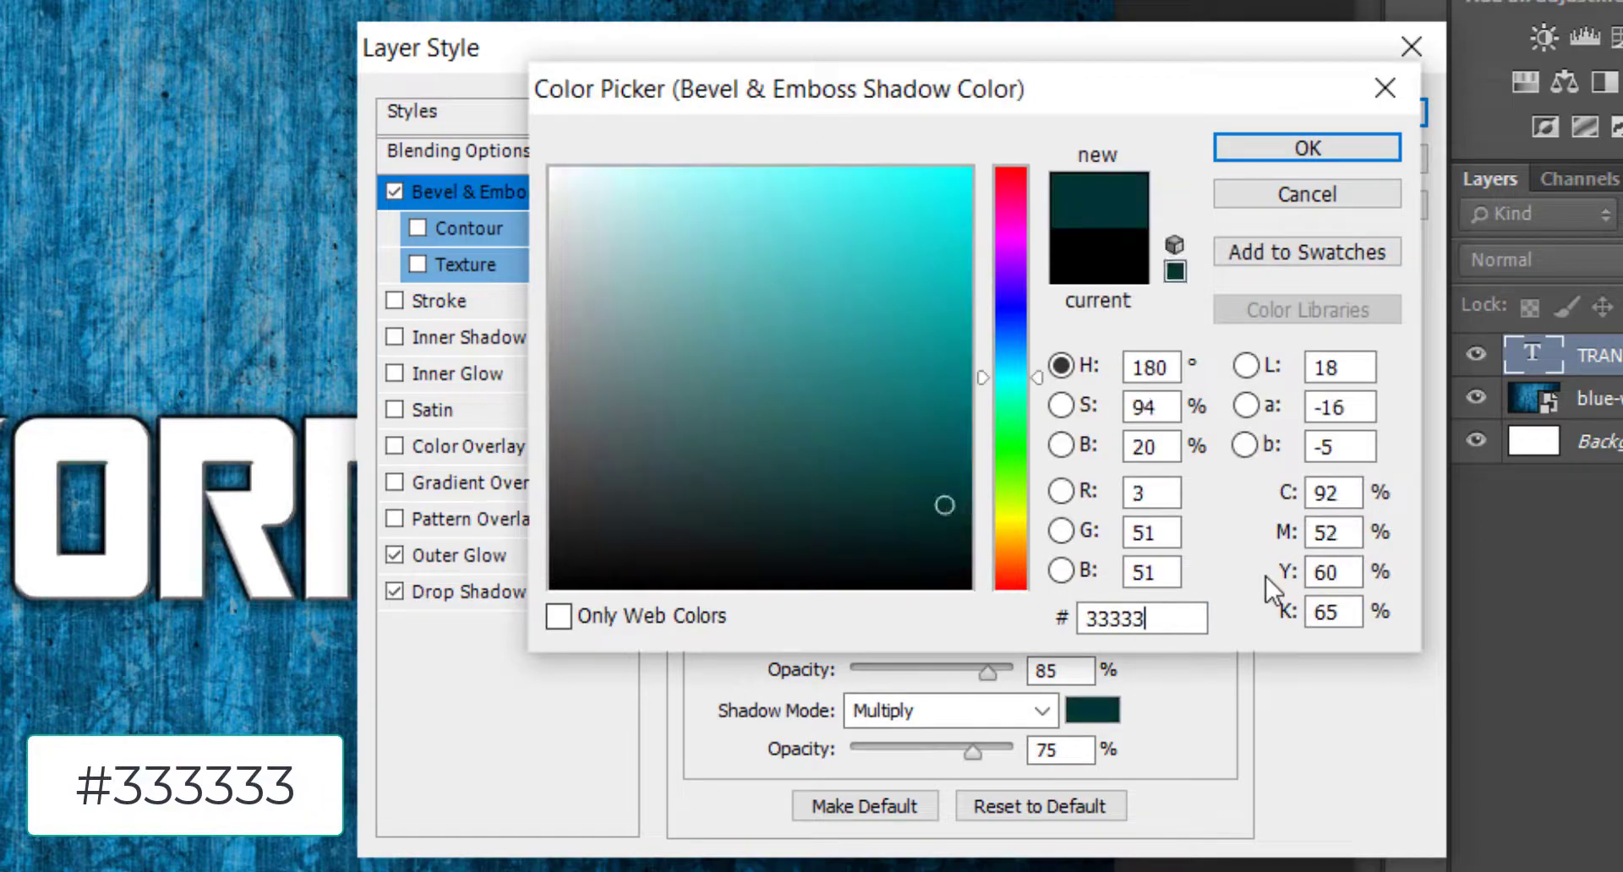
pyautogui.press('Return')
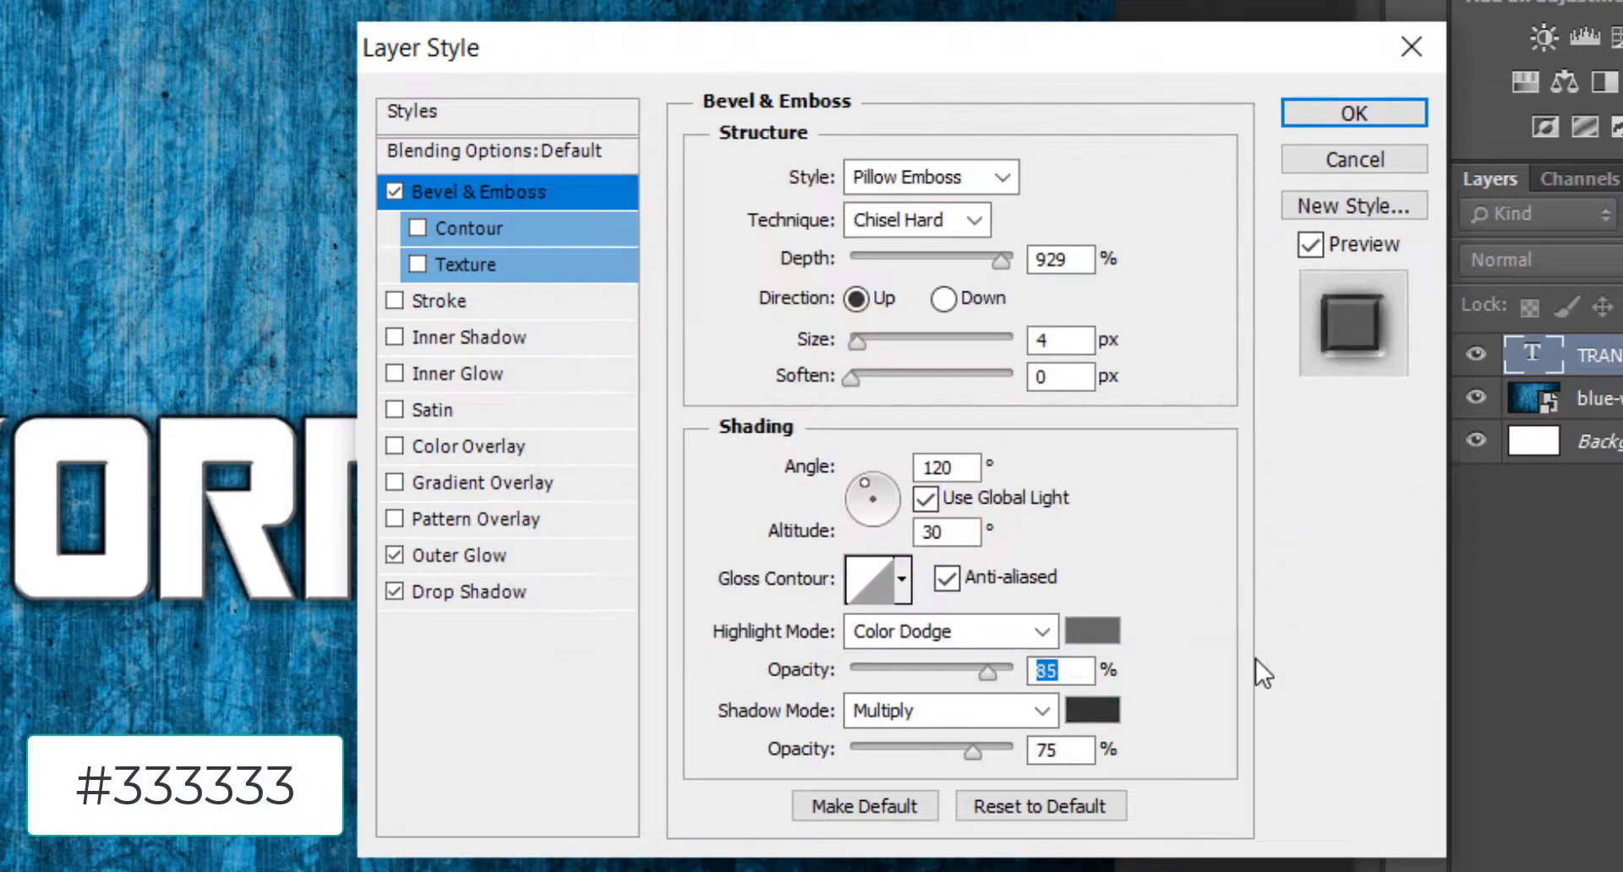
pyautogui.click(1062, 749)
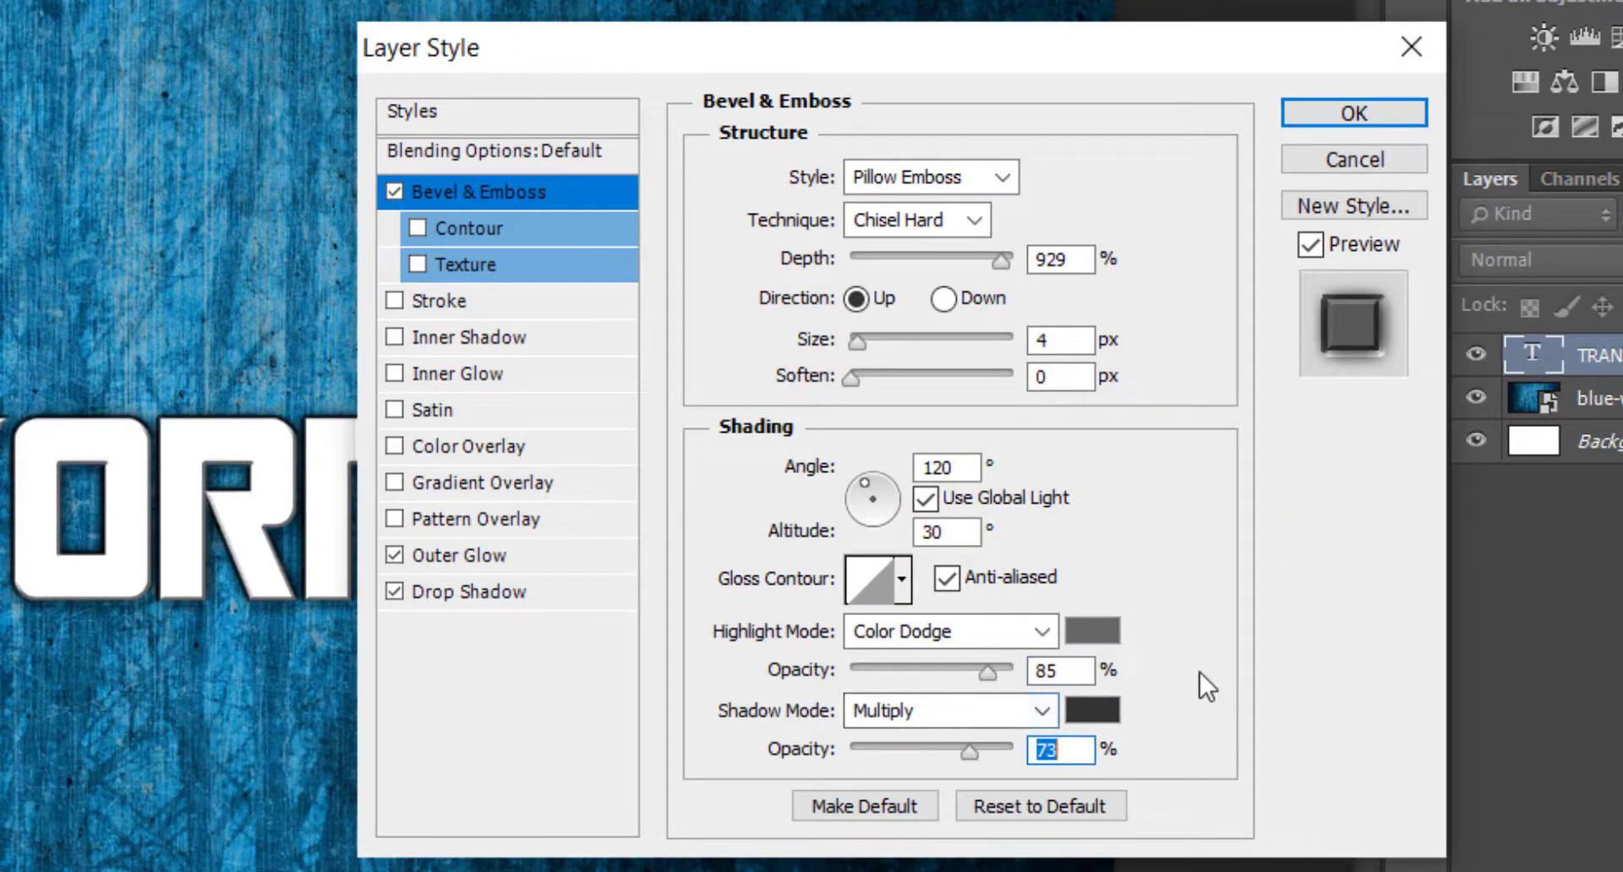
# Enable the bevel's Contour with anti-aliasing and a custom curve falling from 100% to 0% output, bowed through input 66%, output 49%.
pyautogui.click(510, 225)
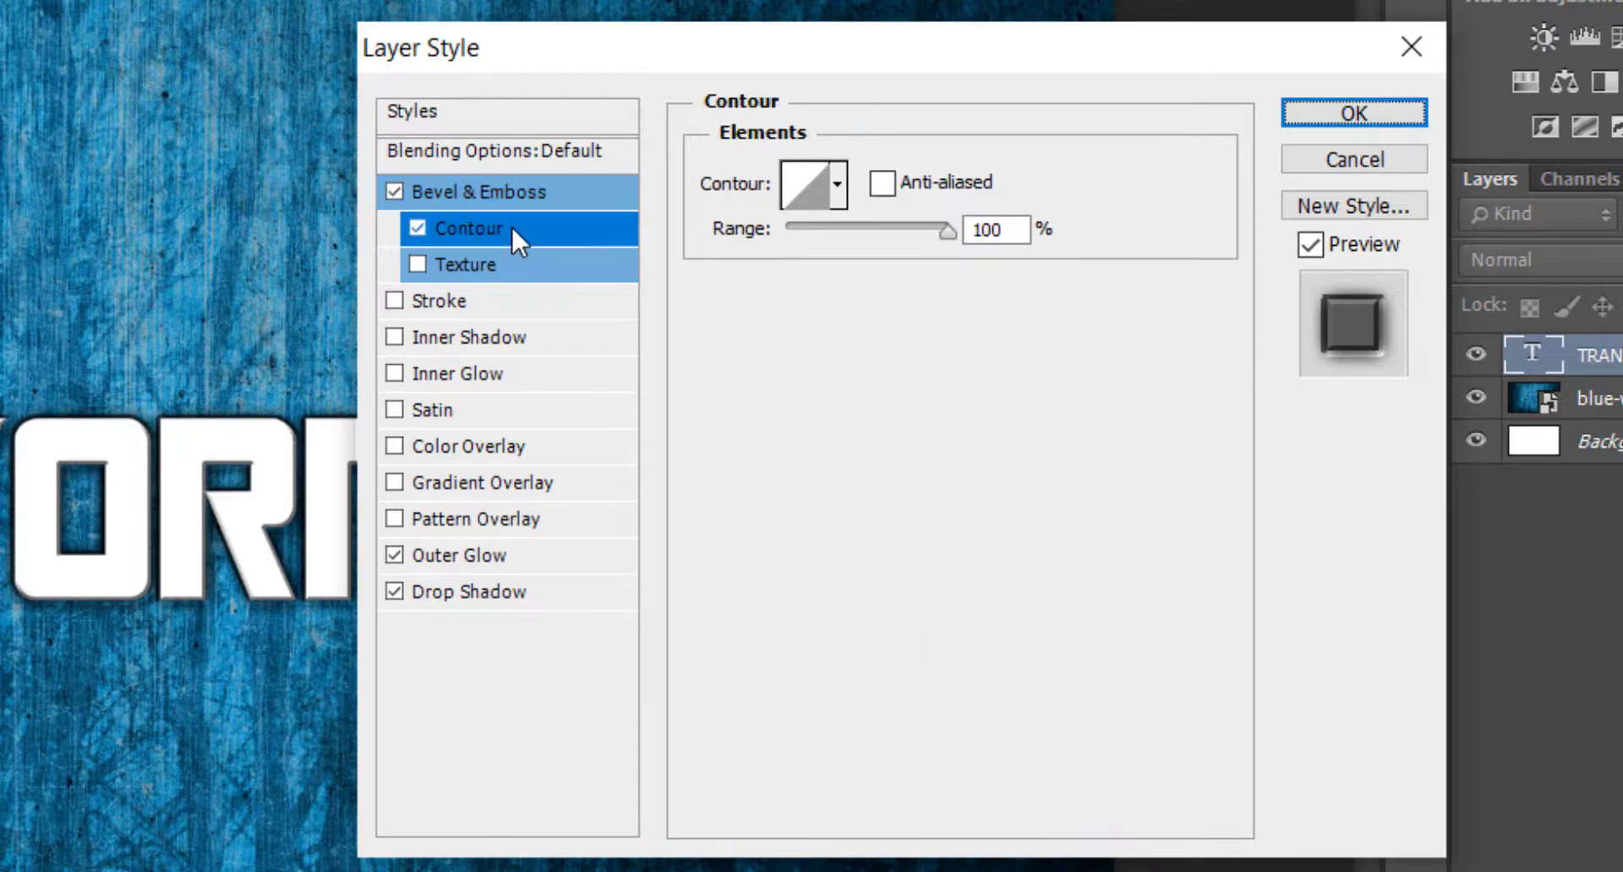
pyautogui.click(801, 203)
pyautogui.click(820, 181)
pyautogui.click(820, 181)
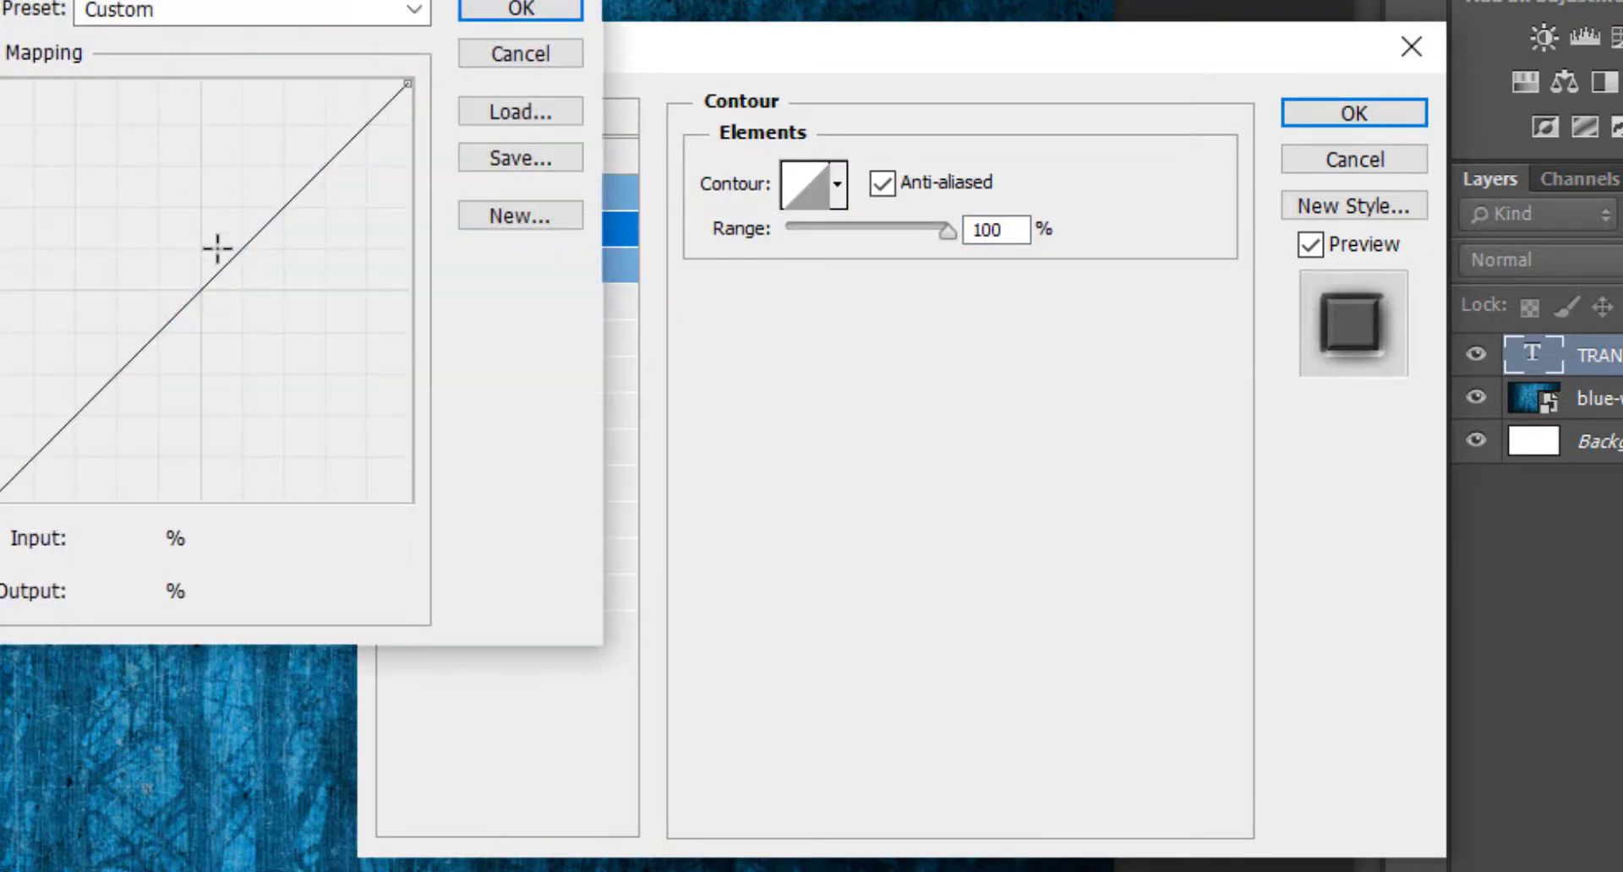
pyautogui.moveTo(0, 499); pyautogui.dragTo(0, 83)
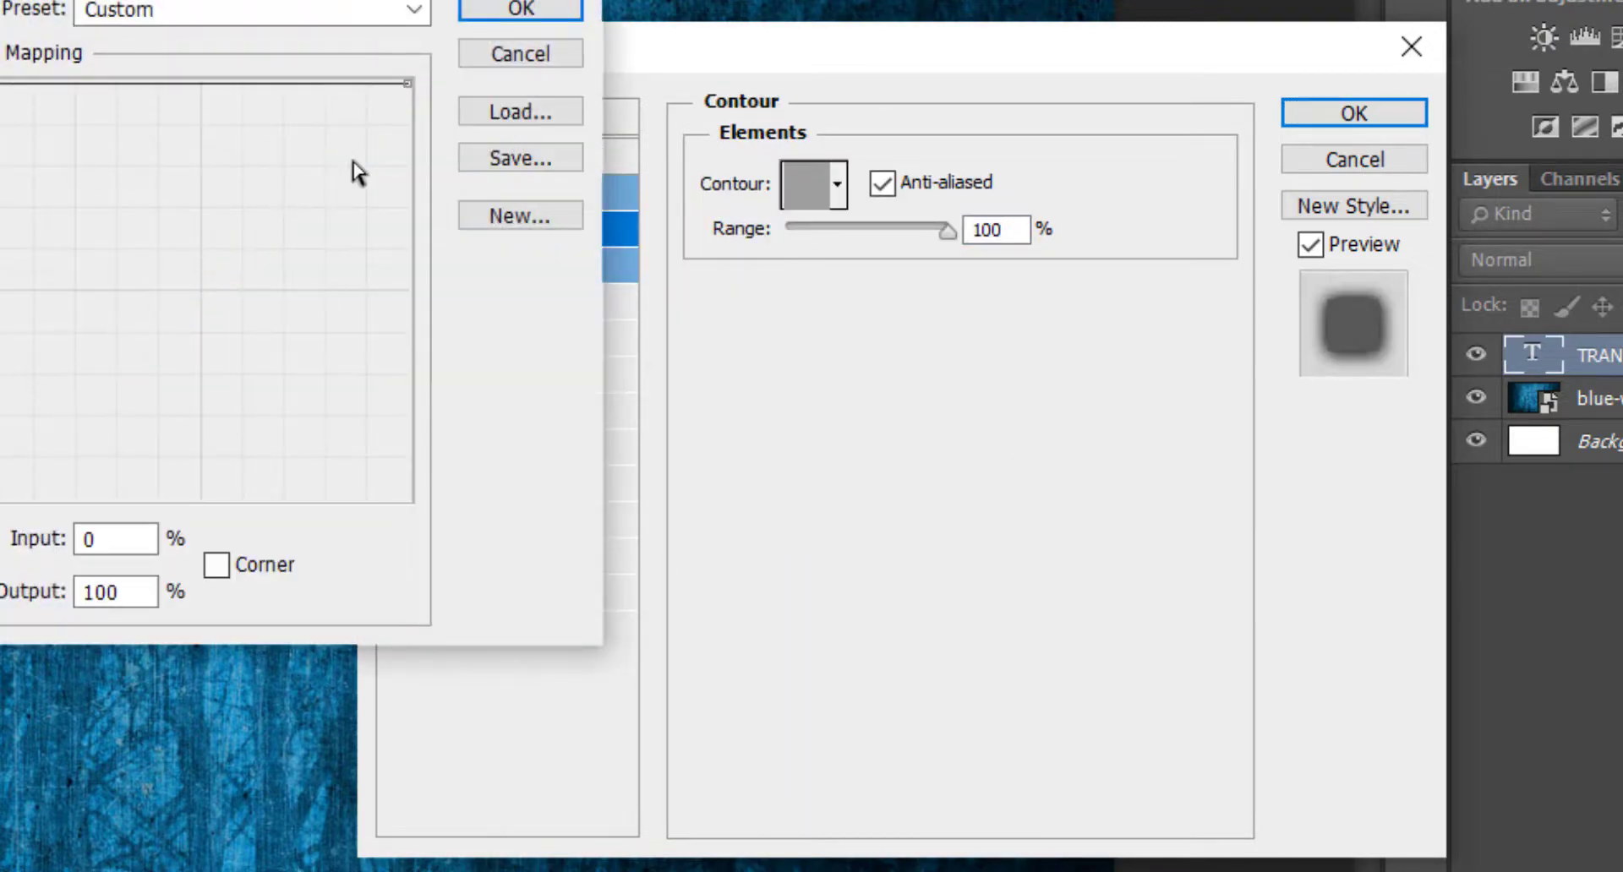
pyautogui.moveTo(404, 85); pyautogui.dragTo(423, 537)
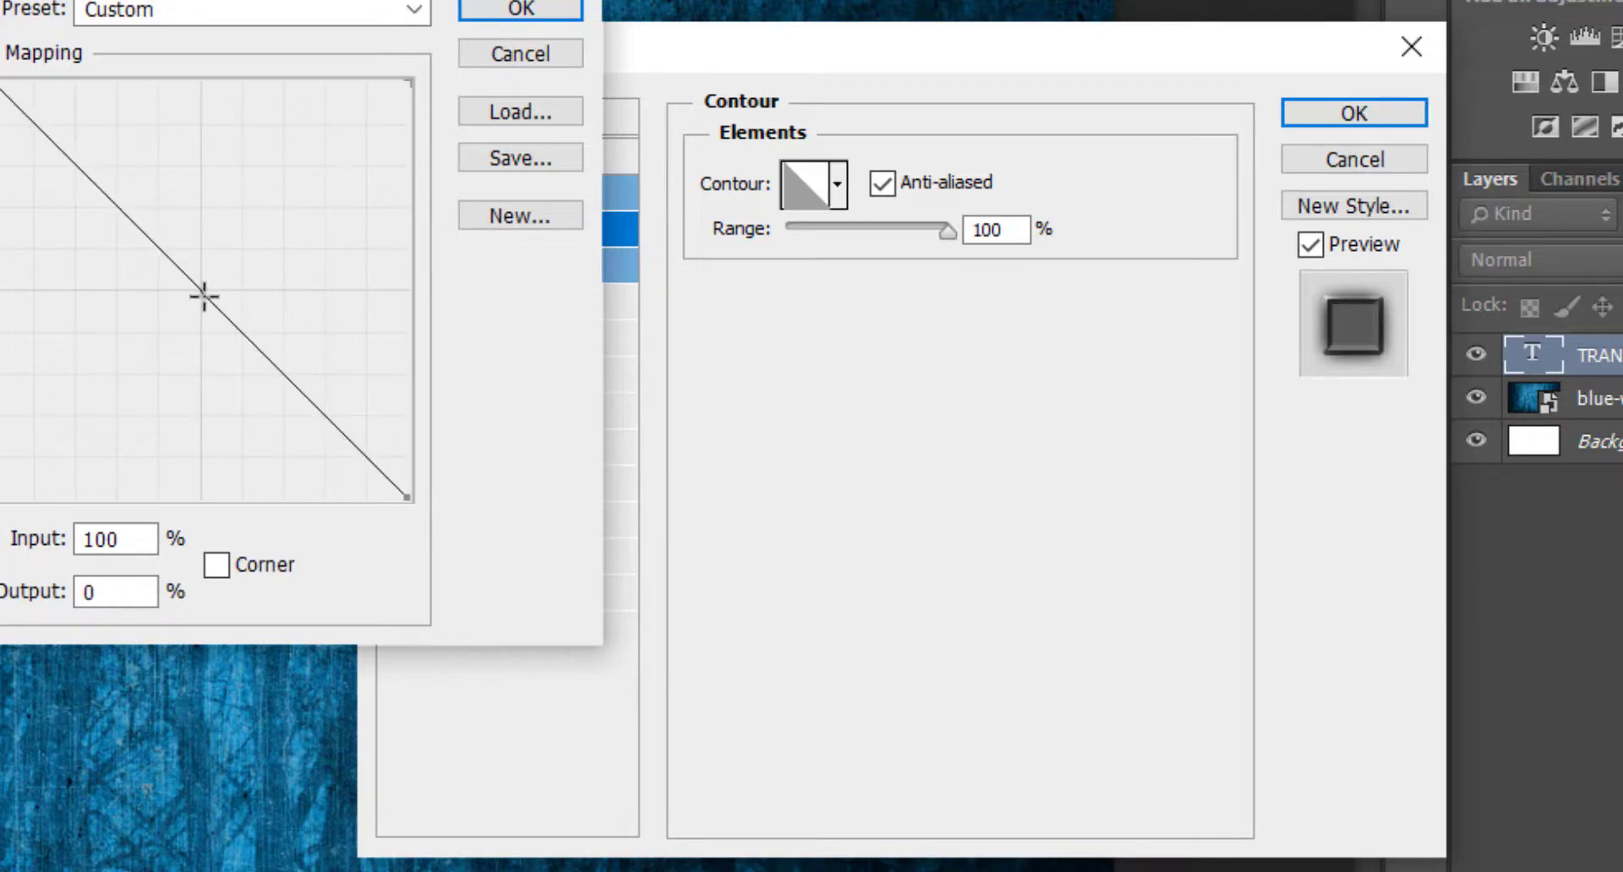
pyautogui.moveTo(202, 296); pyautogui.dragTo(267, 295)
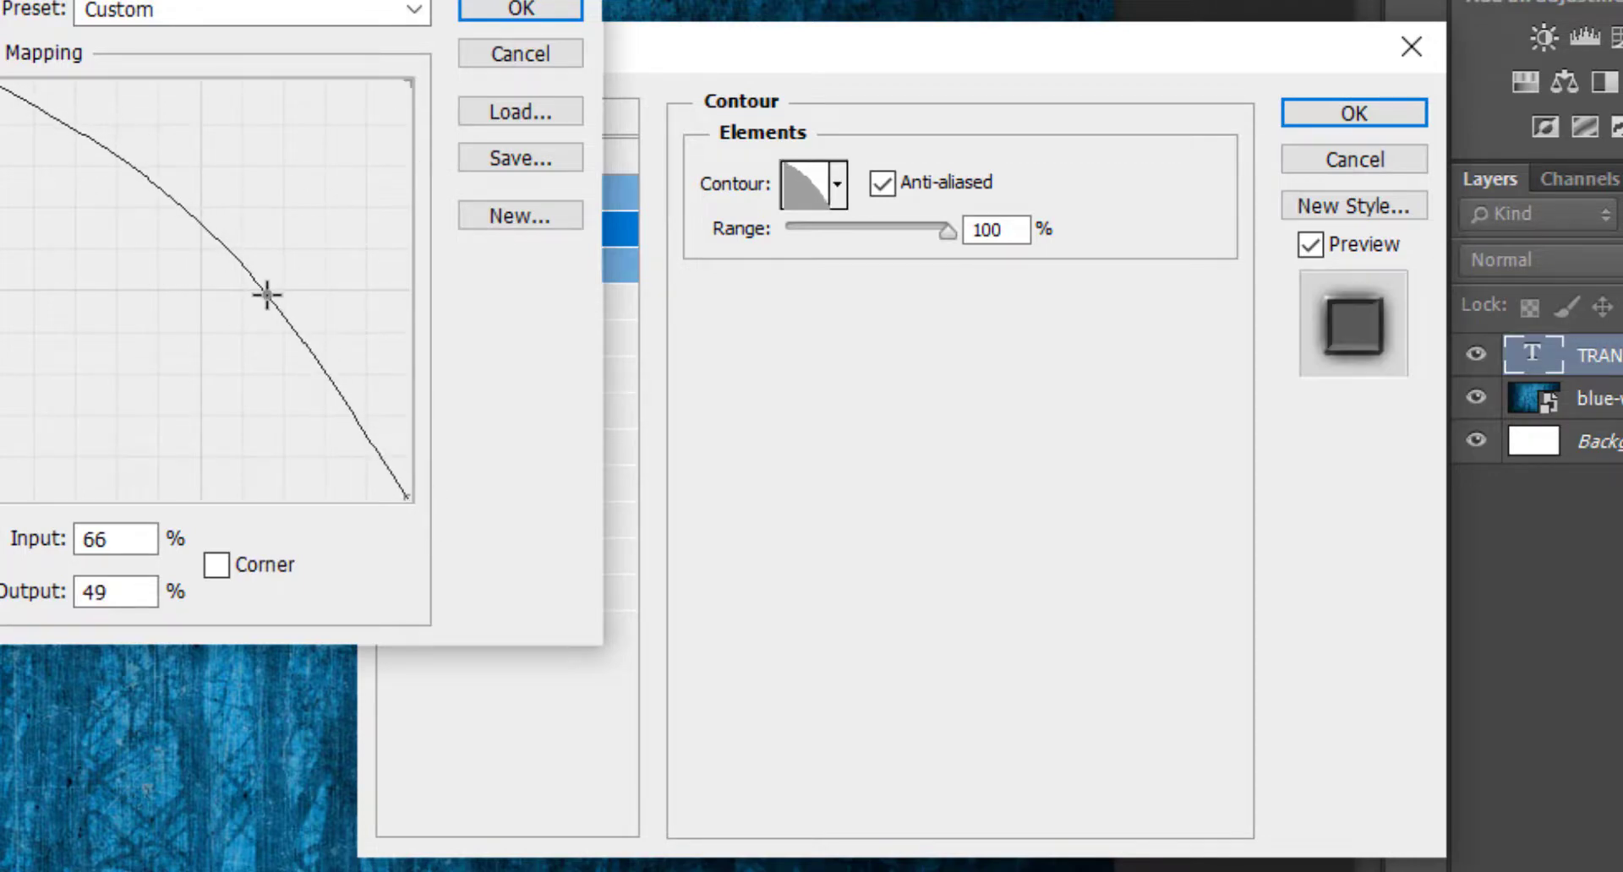
pyautogui.click(504, 9)
pyautogui.click(840, 188)
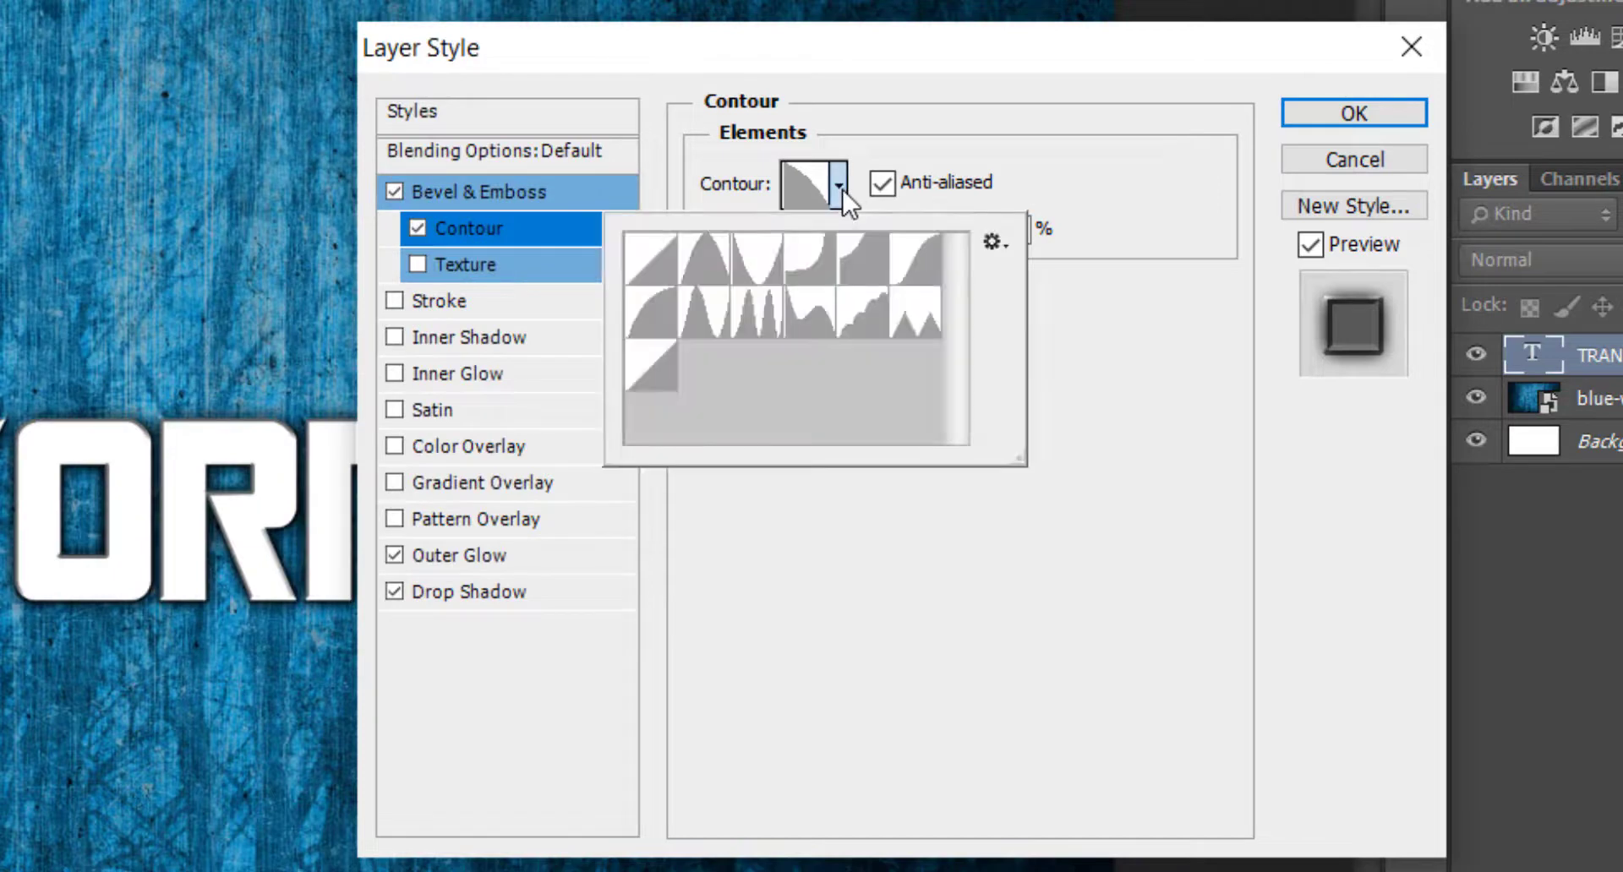
pyautogui.click(839, 188)
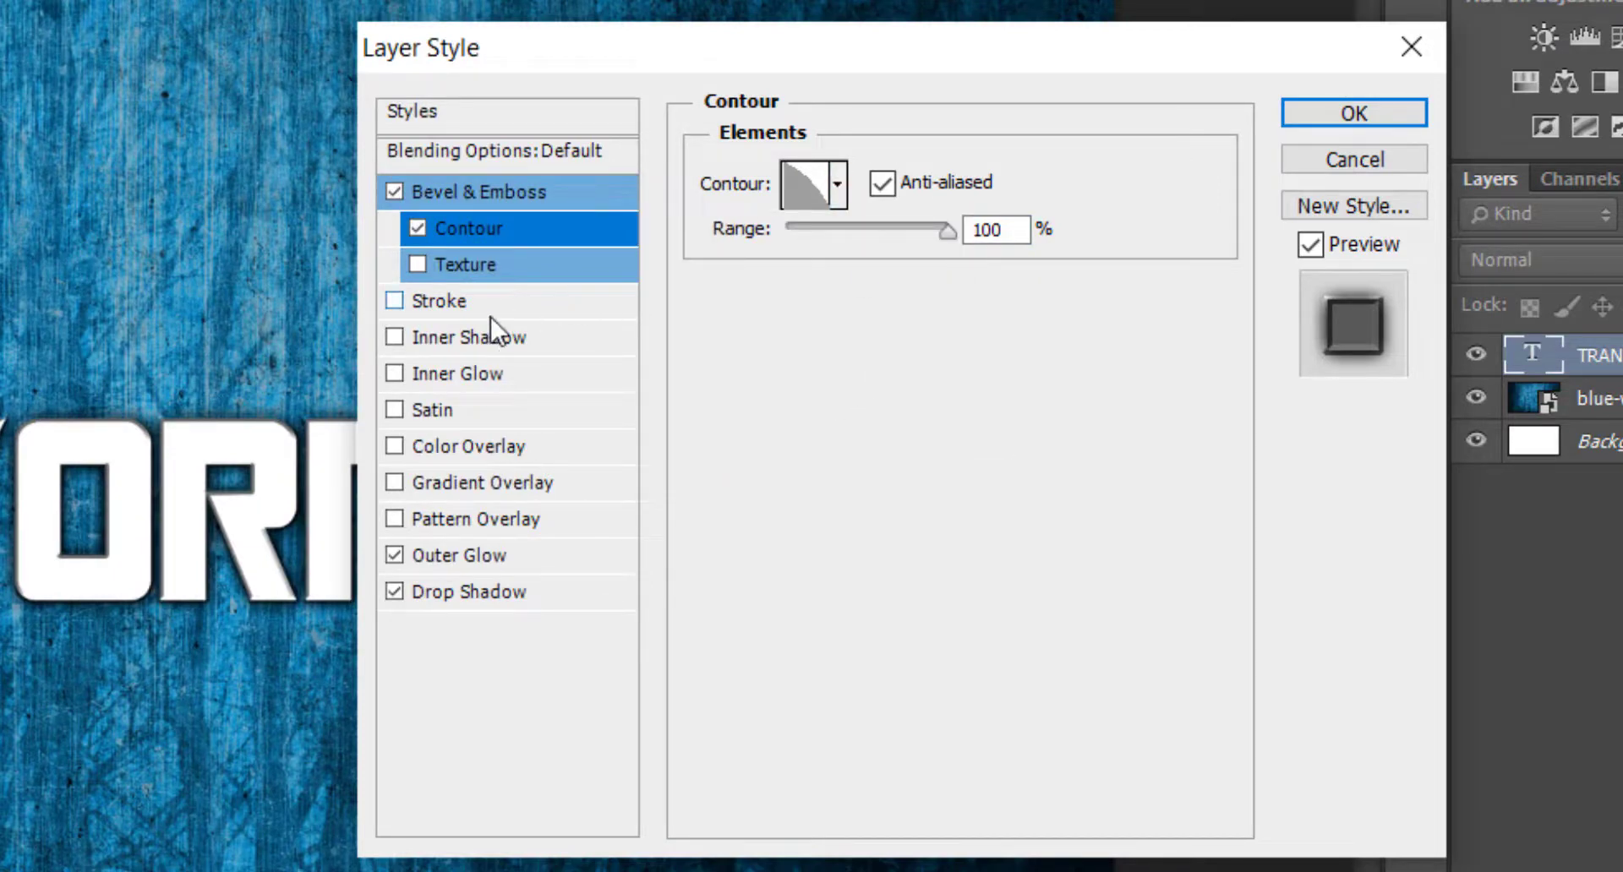
# Enable Satin with Soft Light blend mode, 5 px distance, 16 px size and an anti-aliased contour.
pyautogui.click(433, 410)
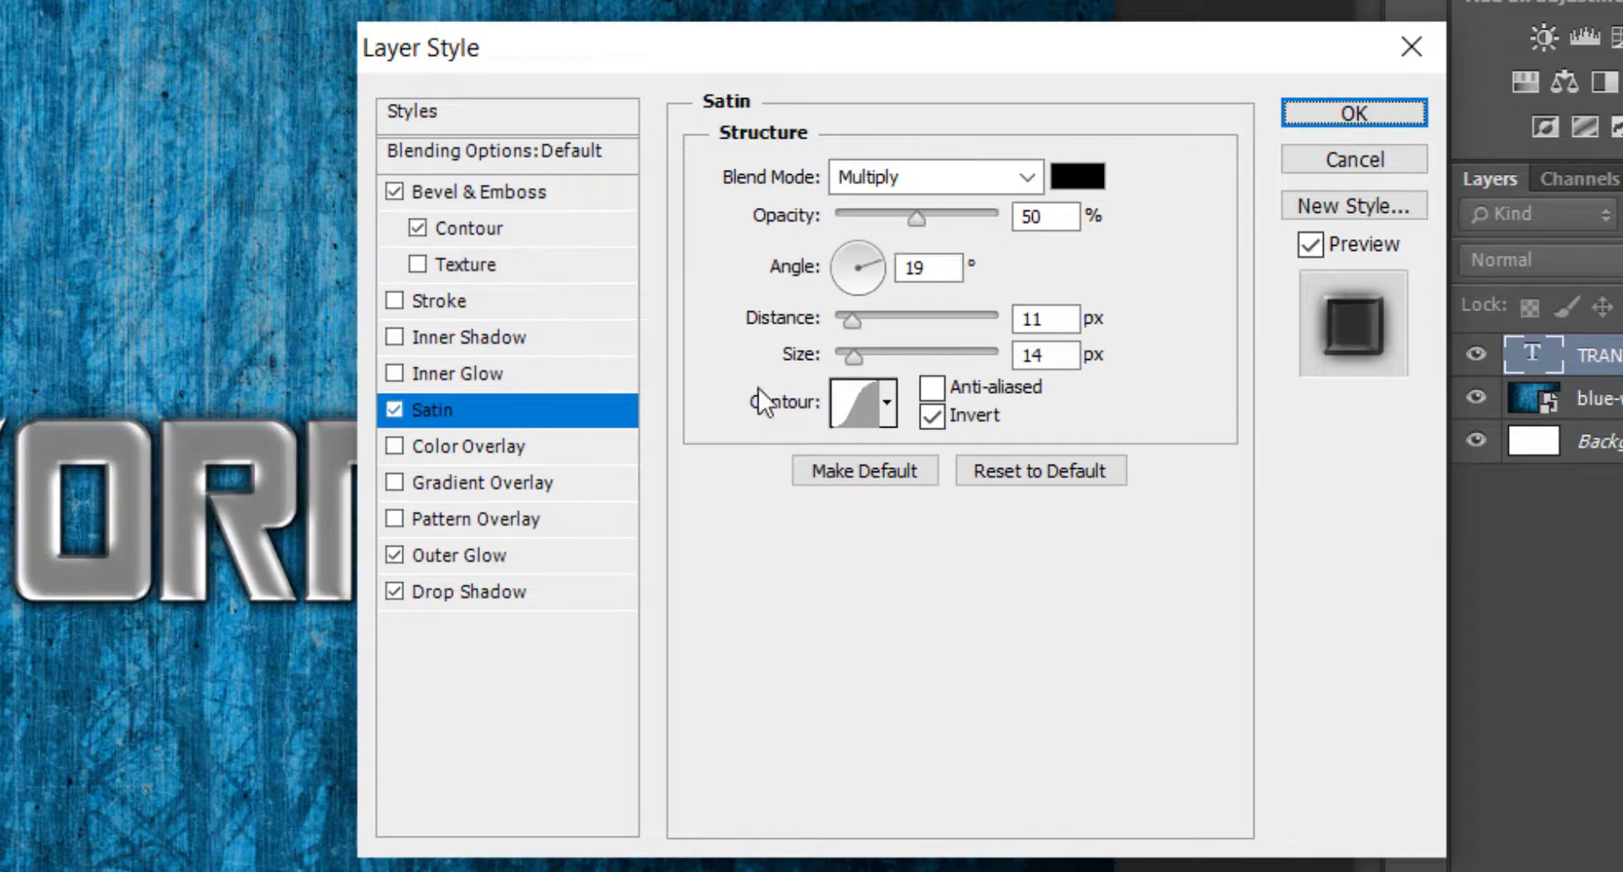
pyautogui.click(960, 181)
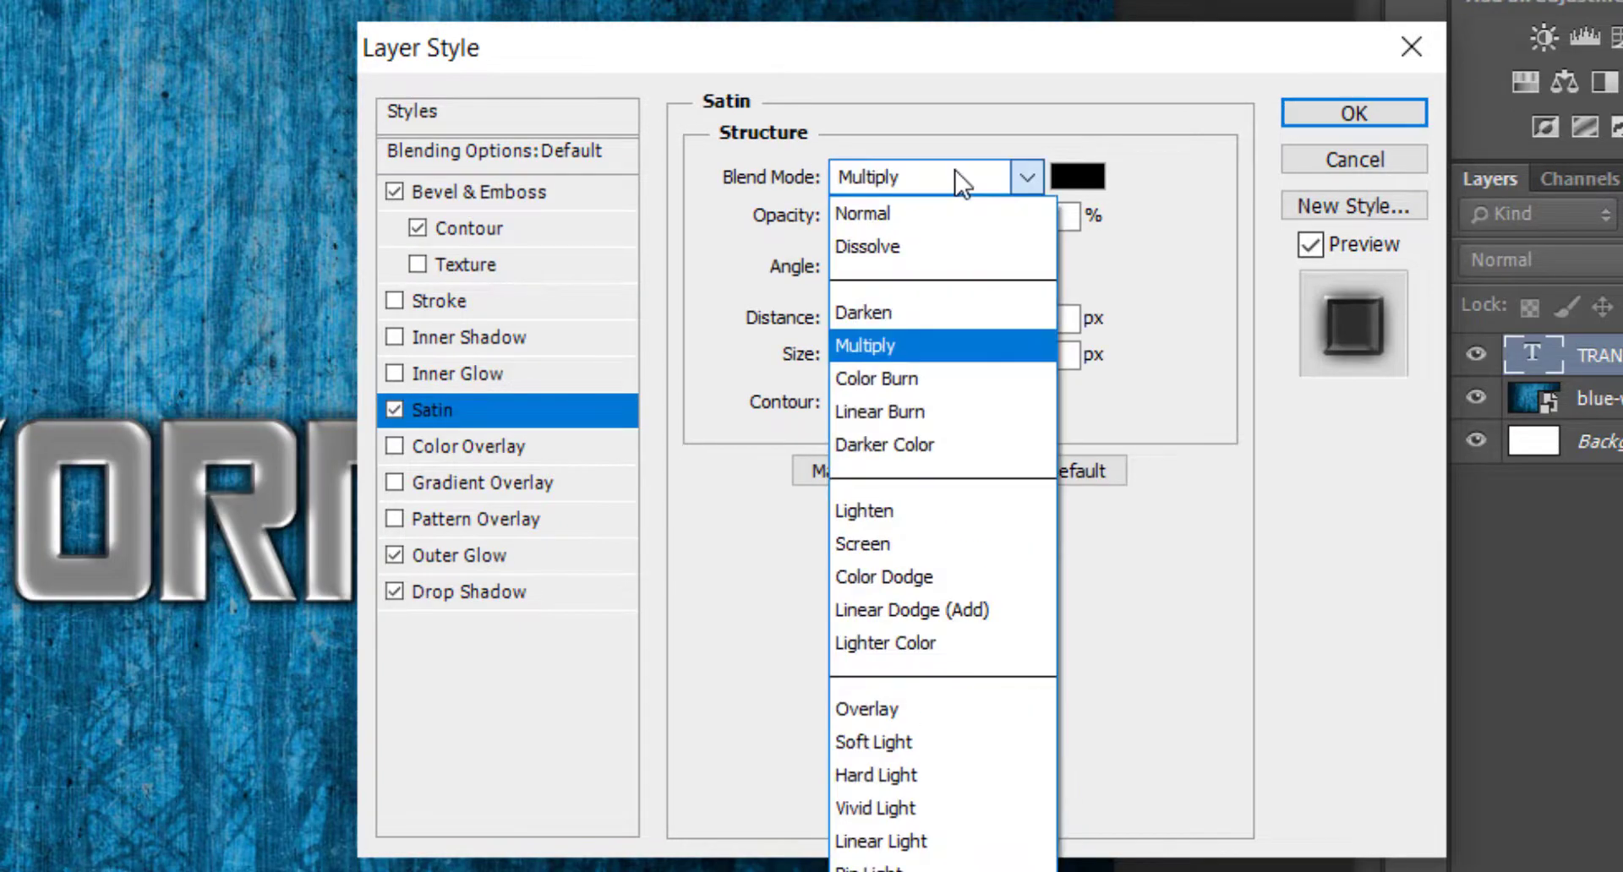
pyautogui.click(930, 742)
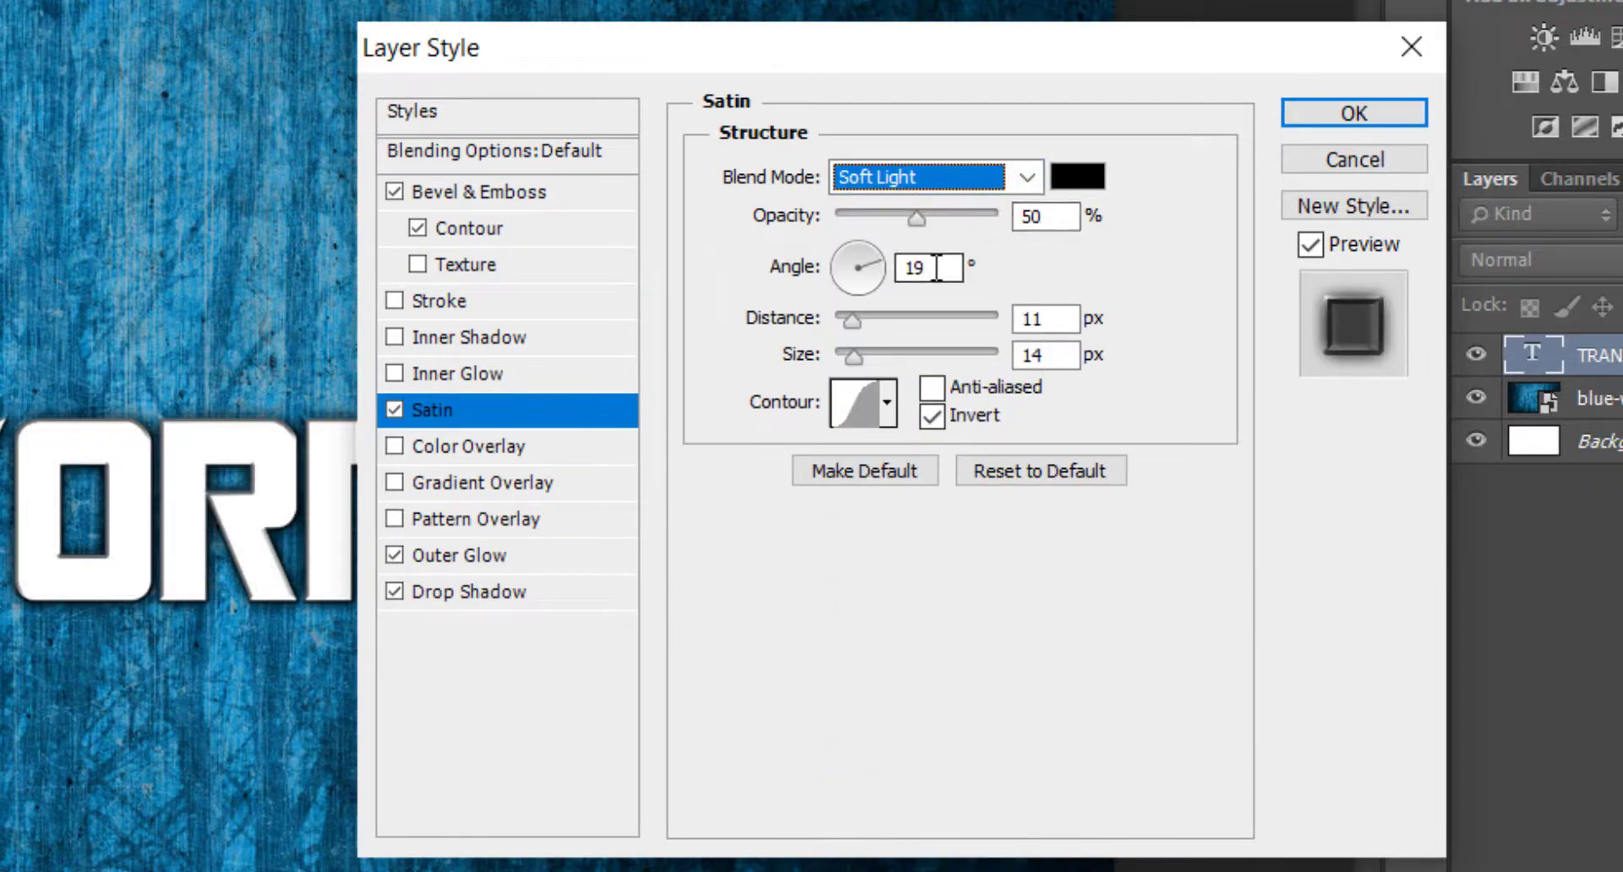
pyautogui.doubleClick(1040, 320)
pyautogui.write('5')
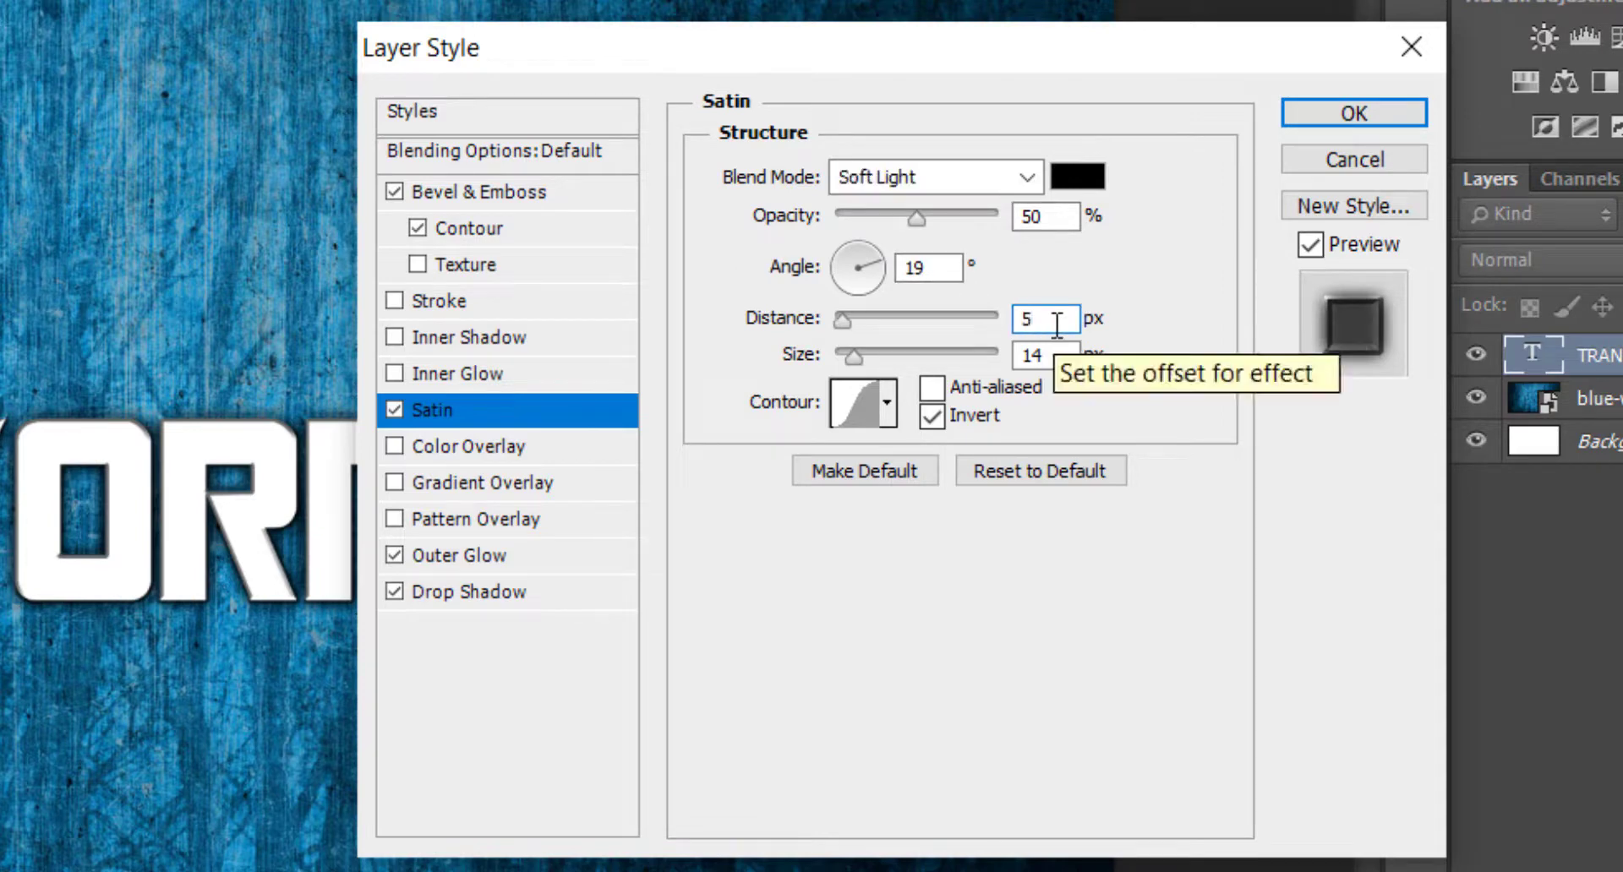
pyautogui.click(1064, 361)
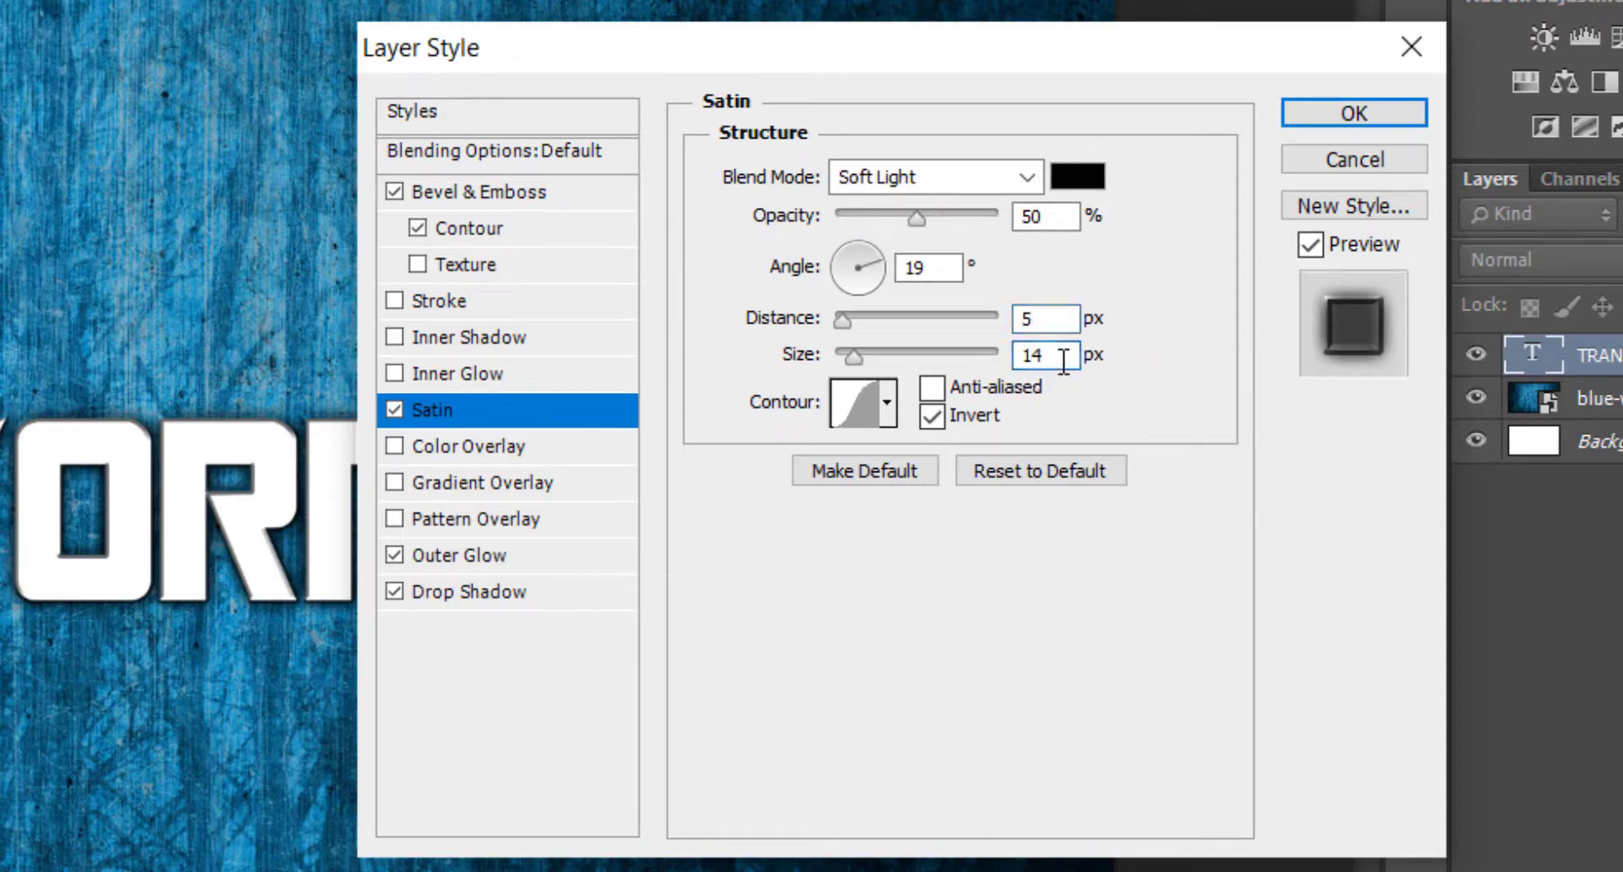
pyautogui.click(958, 384)
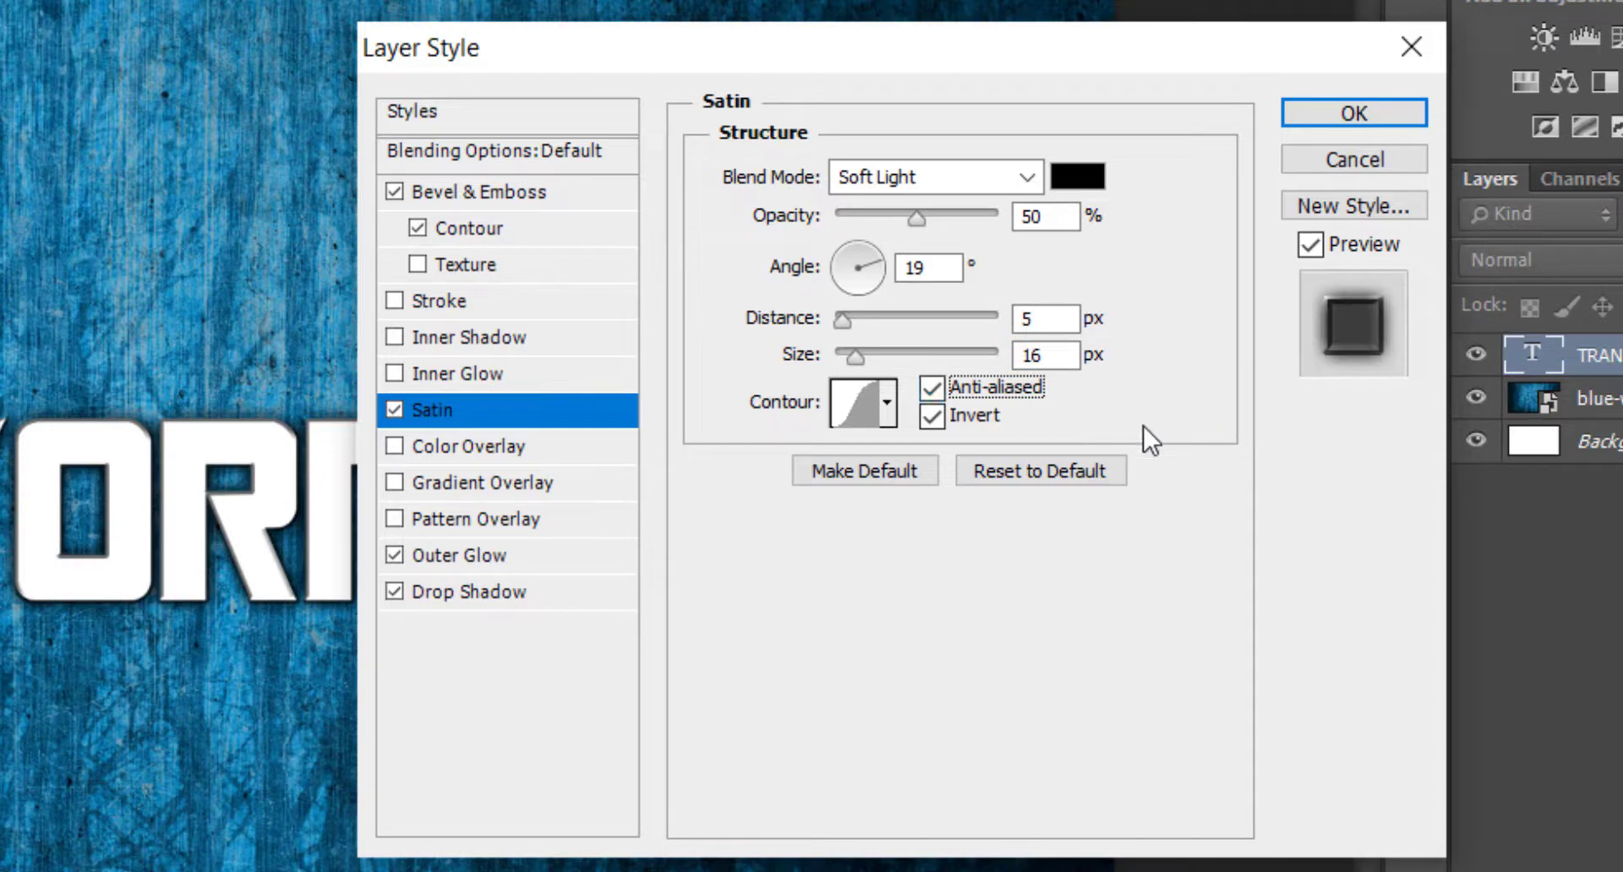
# Enable Gradient Overlay with the Multiply blend mode.
pyautogui.click(446, 483)
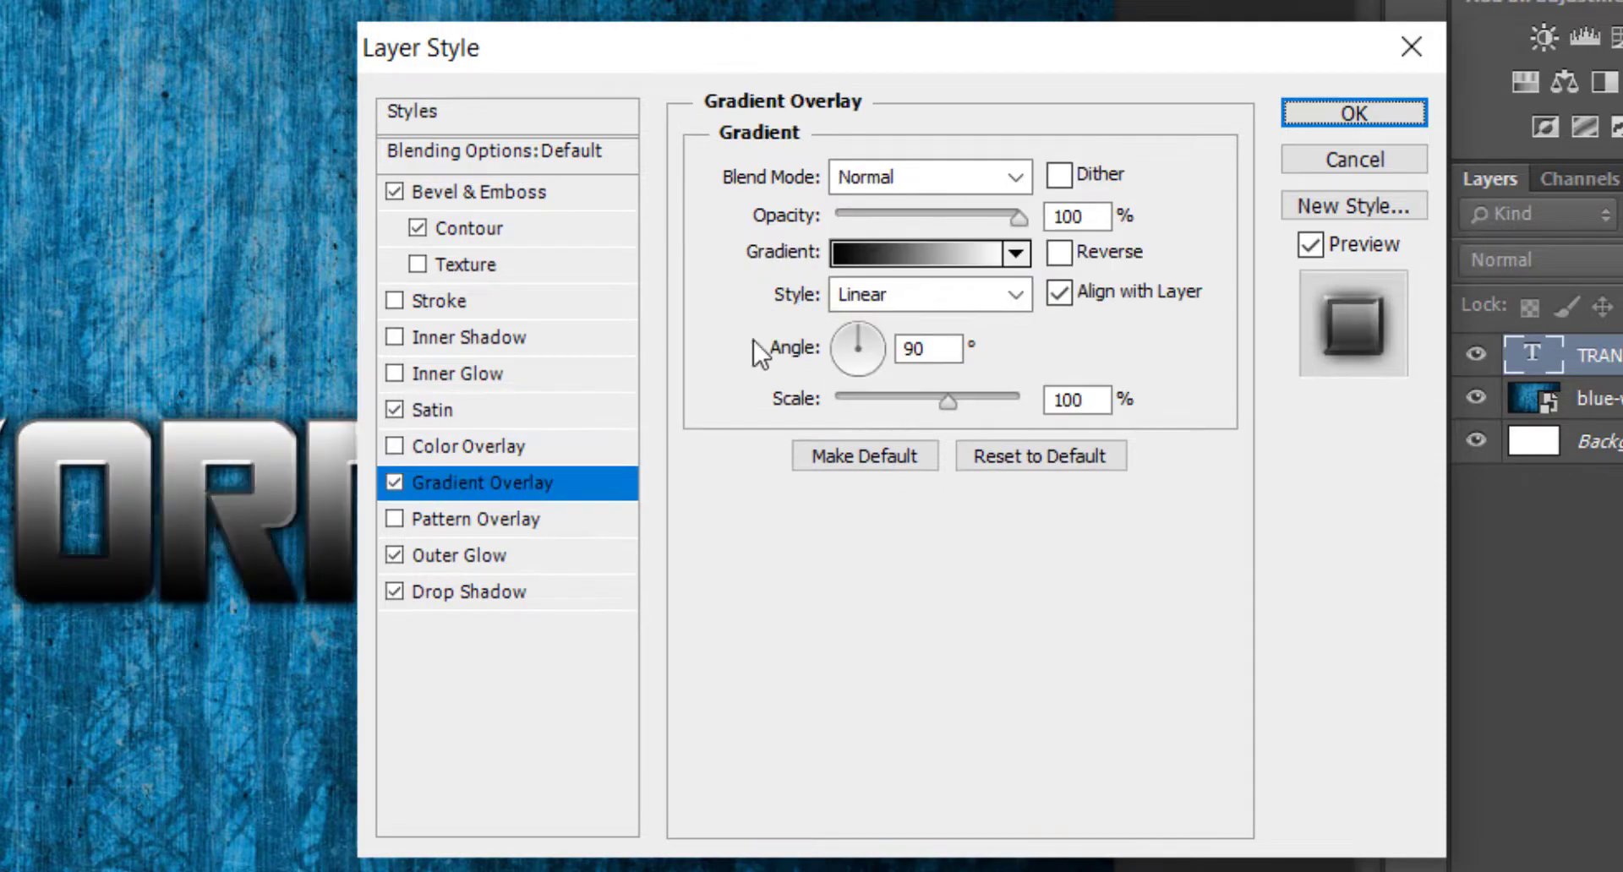
pyautogui.click(980, 175)
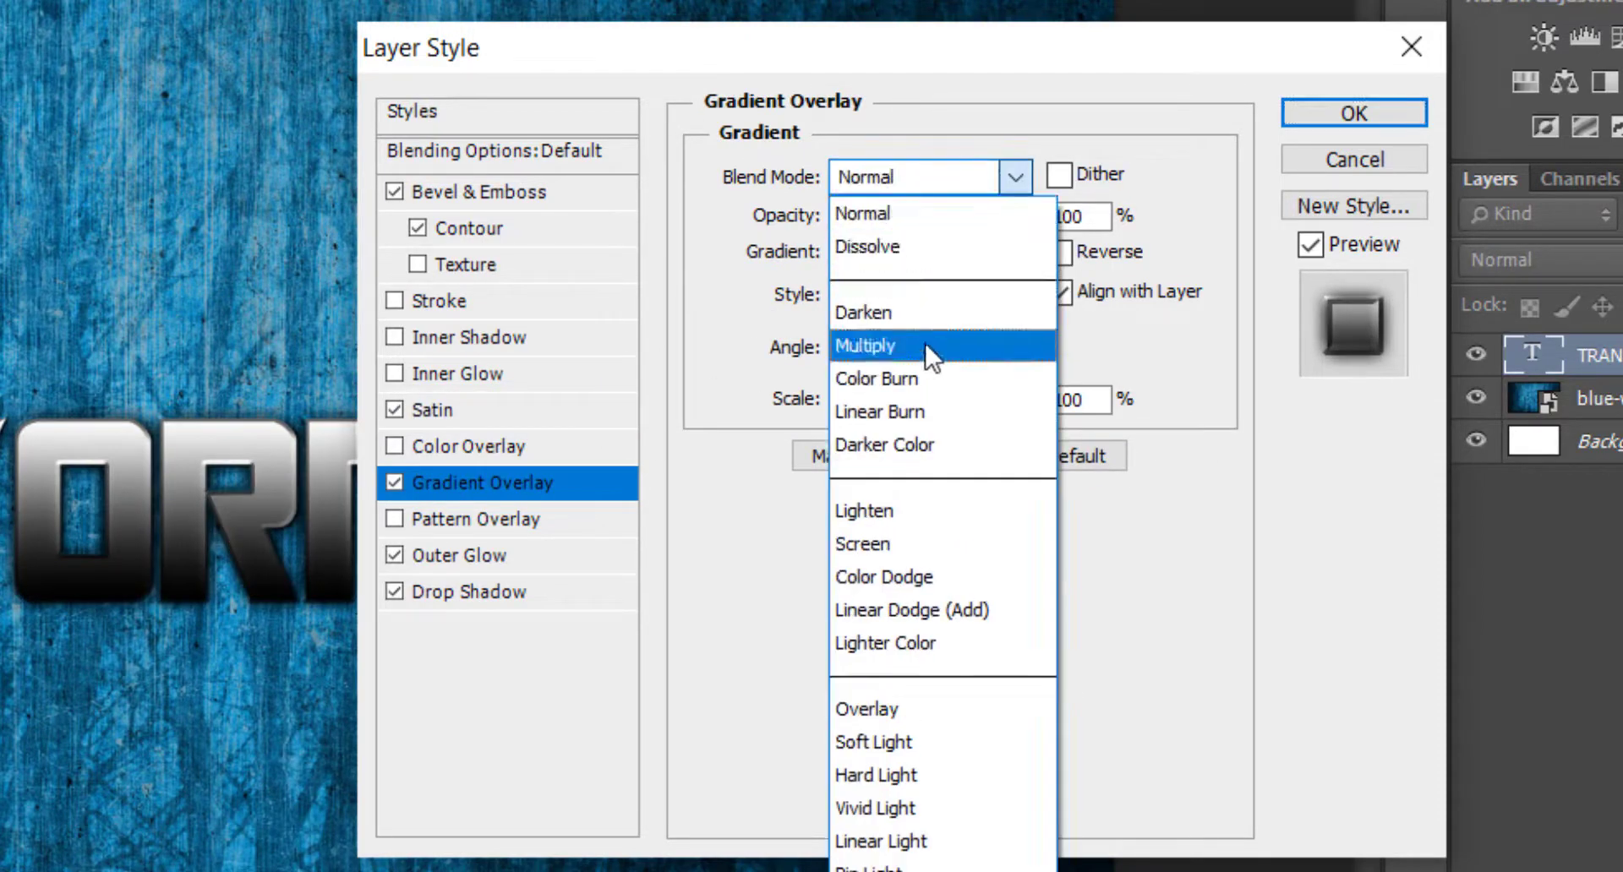
pyautogui.click(931, 349)
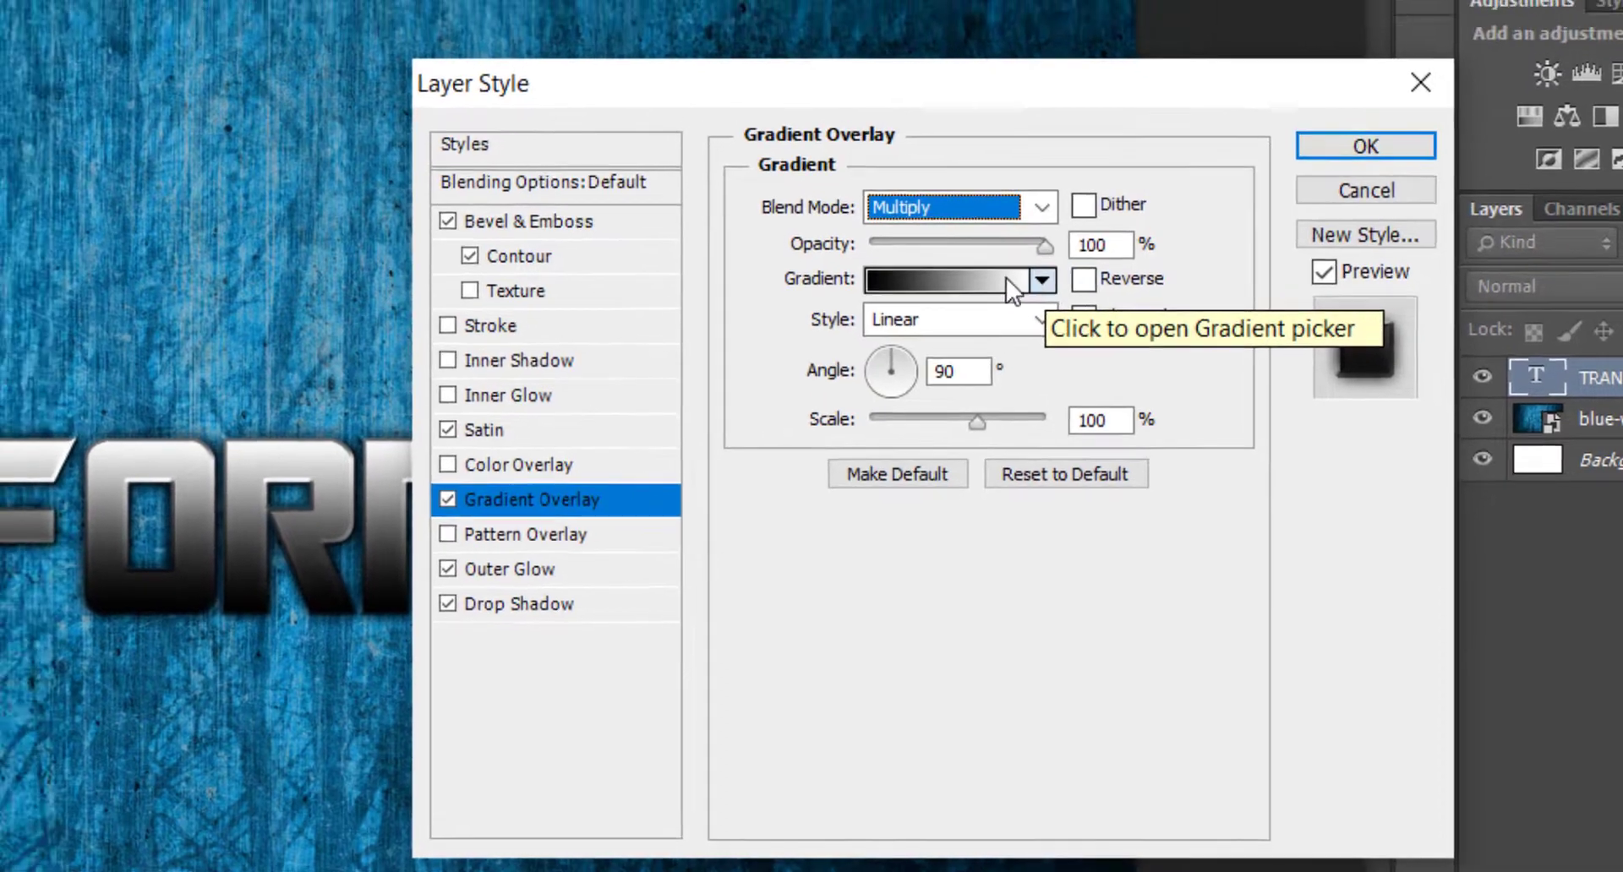
# Edit the overlay gradient by moving the white stop to just past the middle and adding a #999999 stop at 100%.
pyautogui.click(1000, 255)
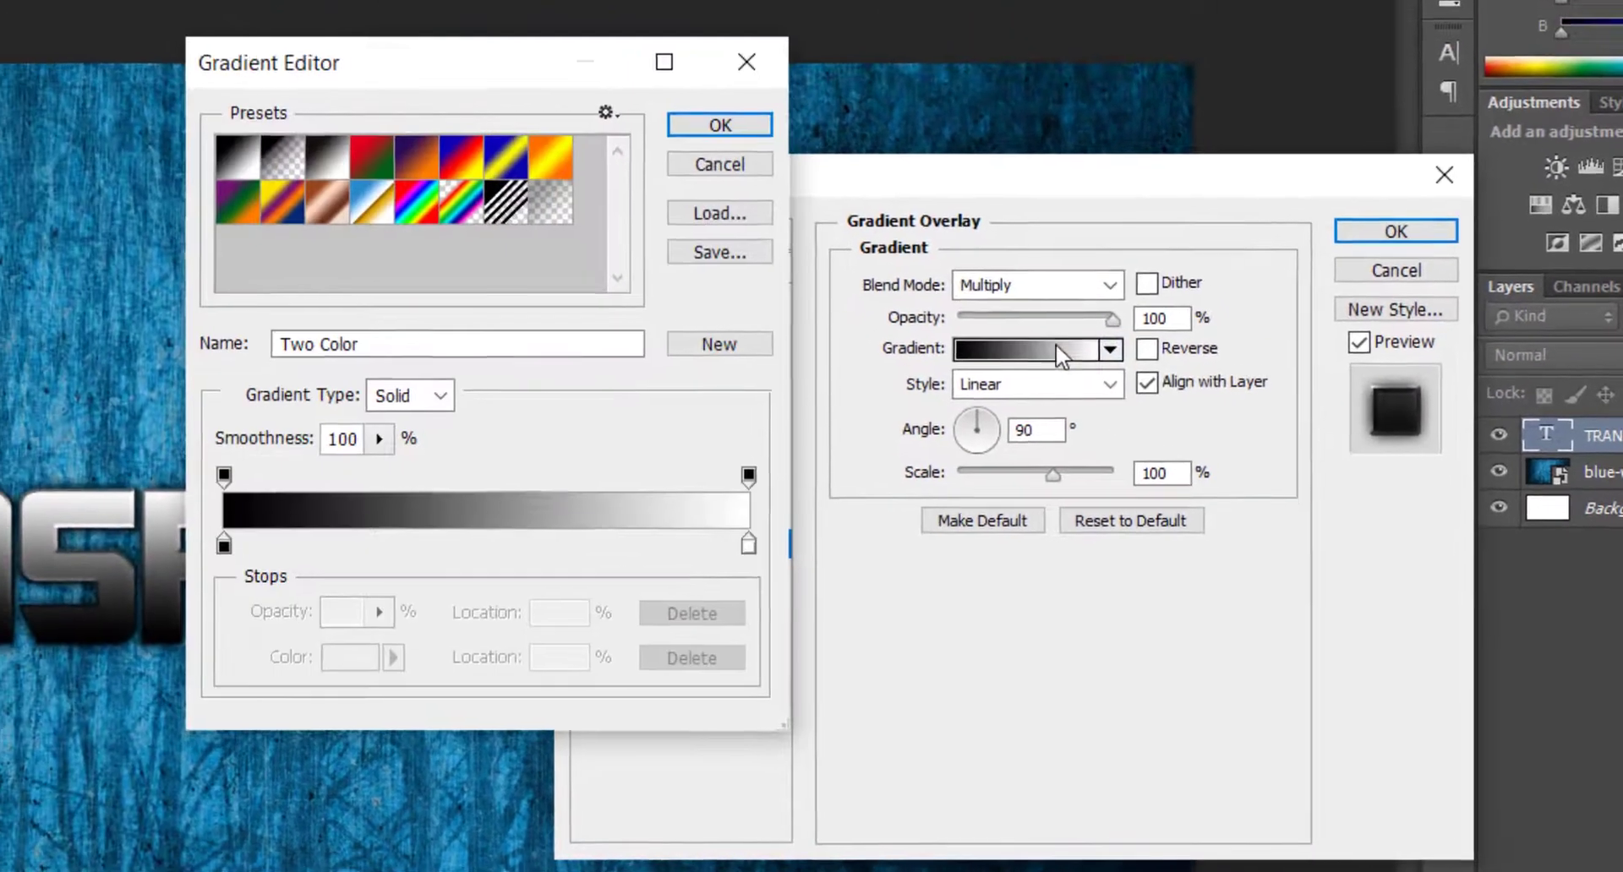
pyautogui.moveTo(755, 554); pyautogui.dragTo(556, 551)
pyautogui.click(743, 545)
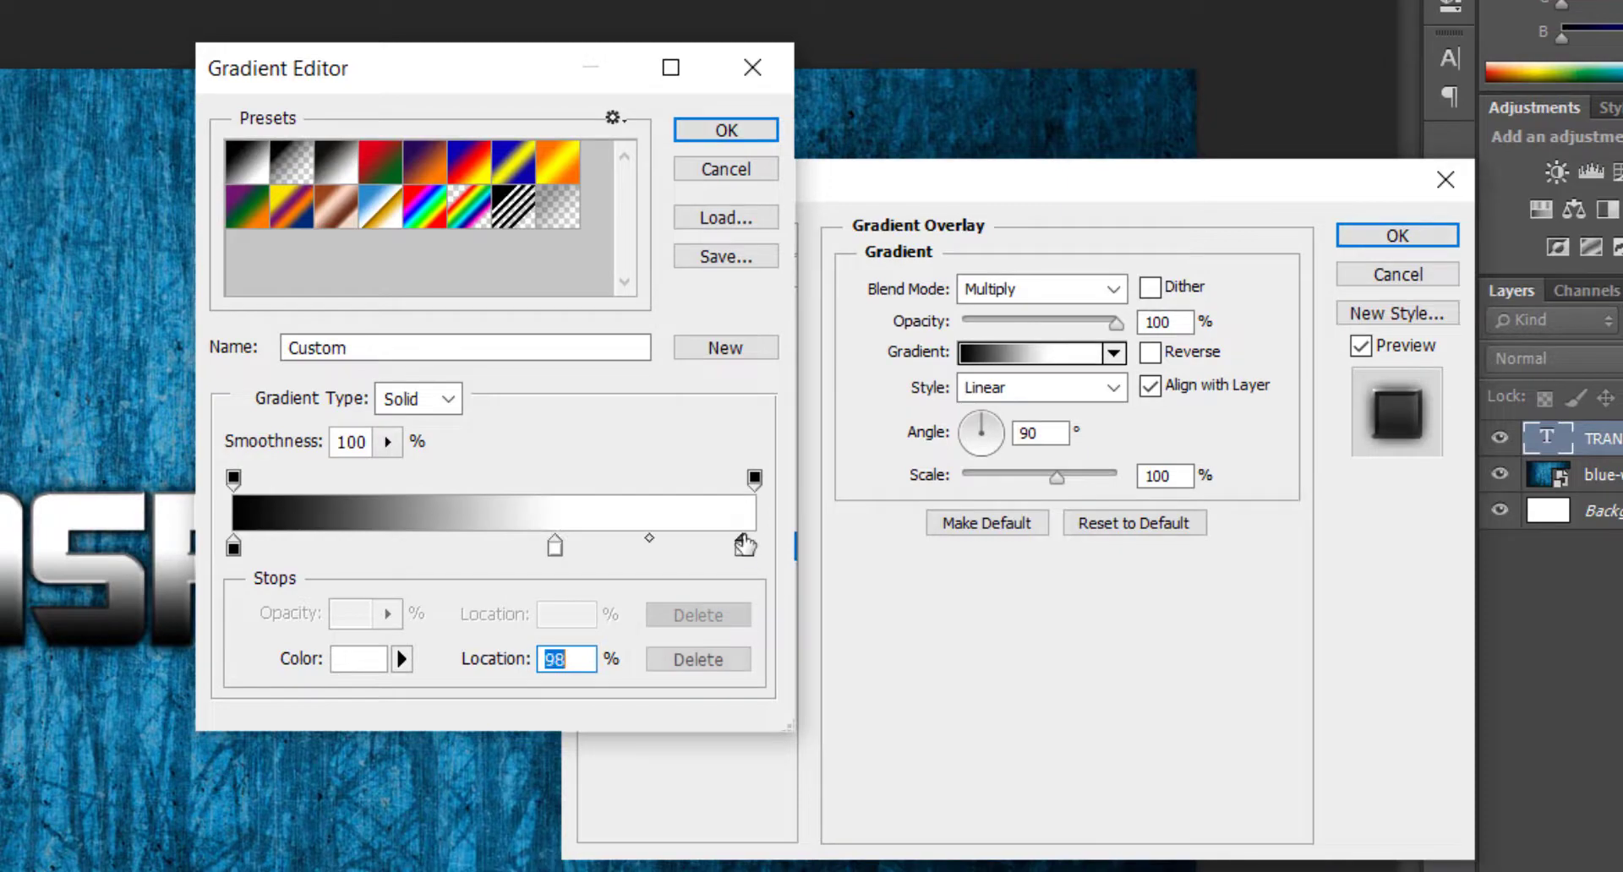
pyautogui.moveTo(745, 545); pyautogui.dragTo(775, 553)
pyautogui.doubleClick(755, 549)
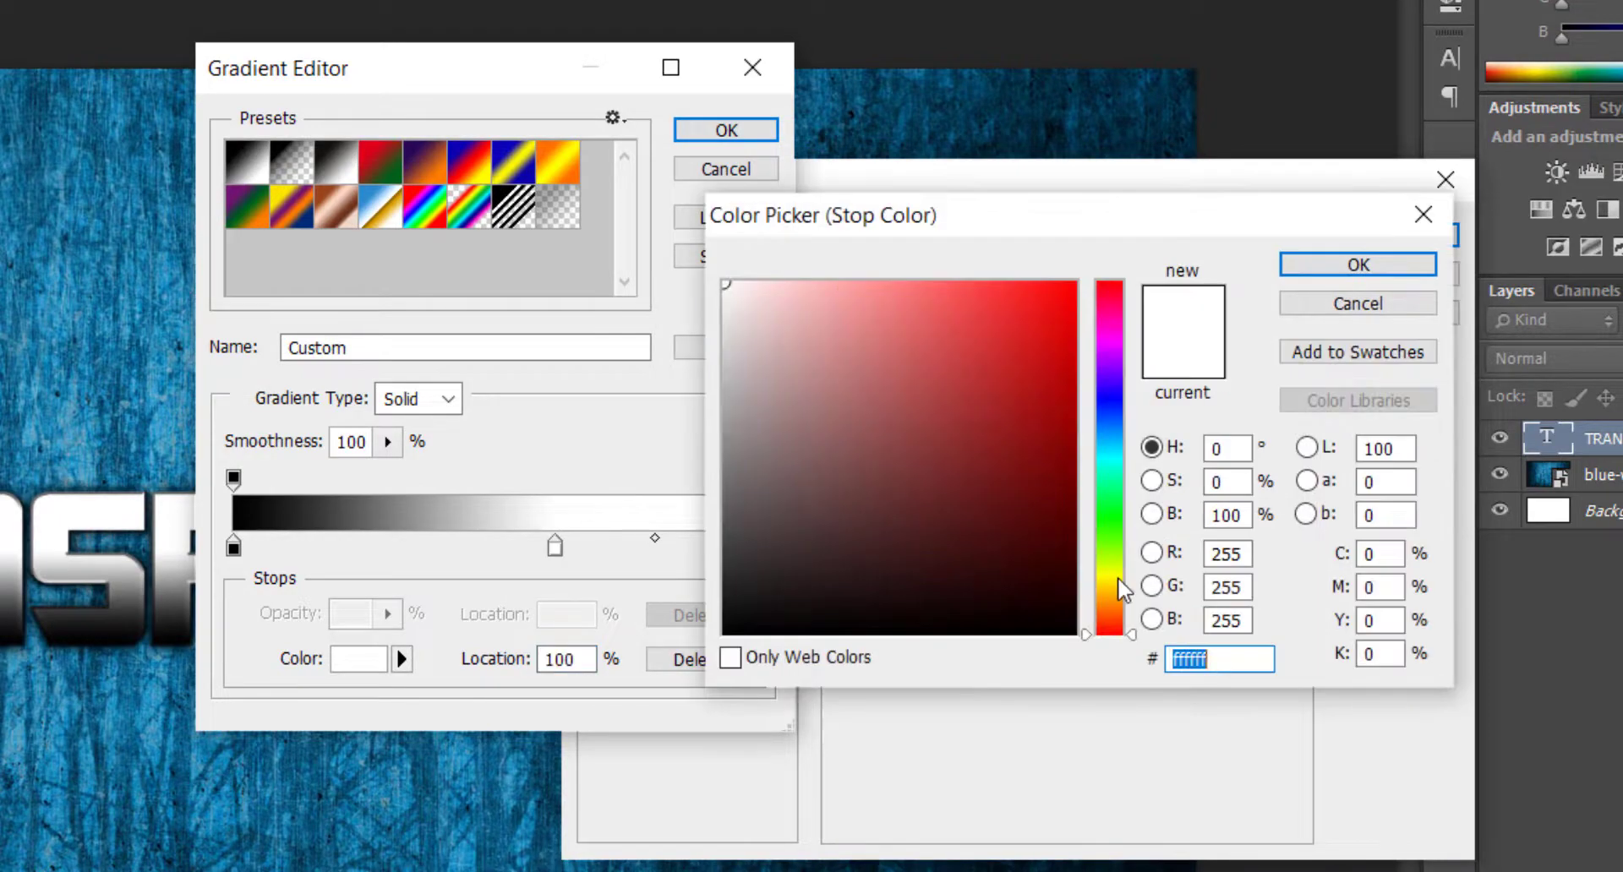
pyautogui.write('999999')
pyautogui.press('Return')
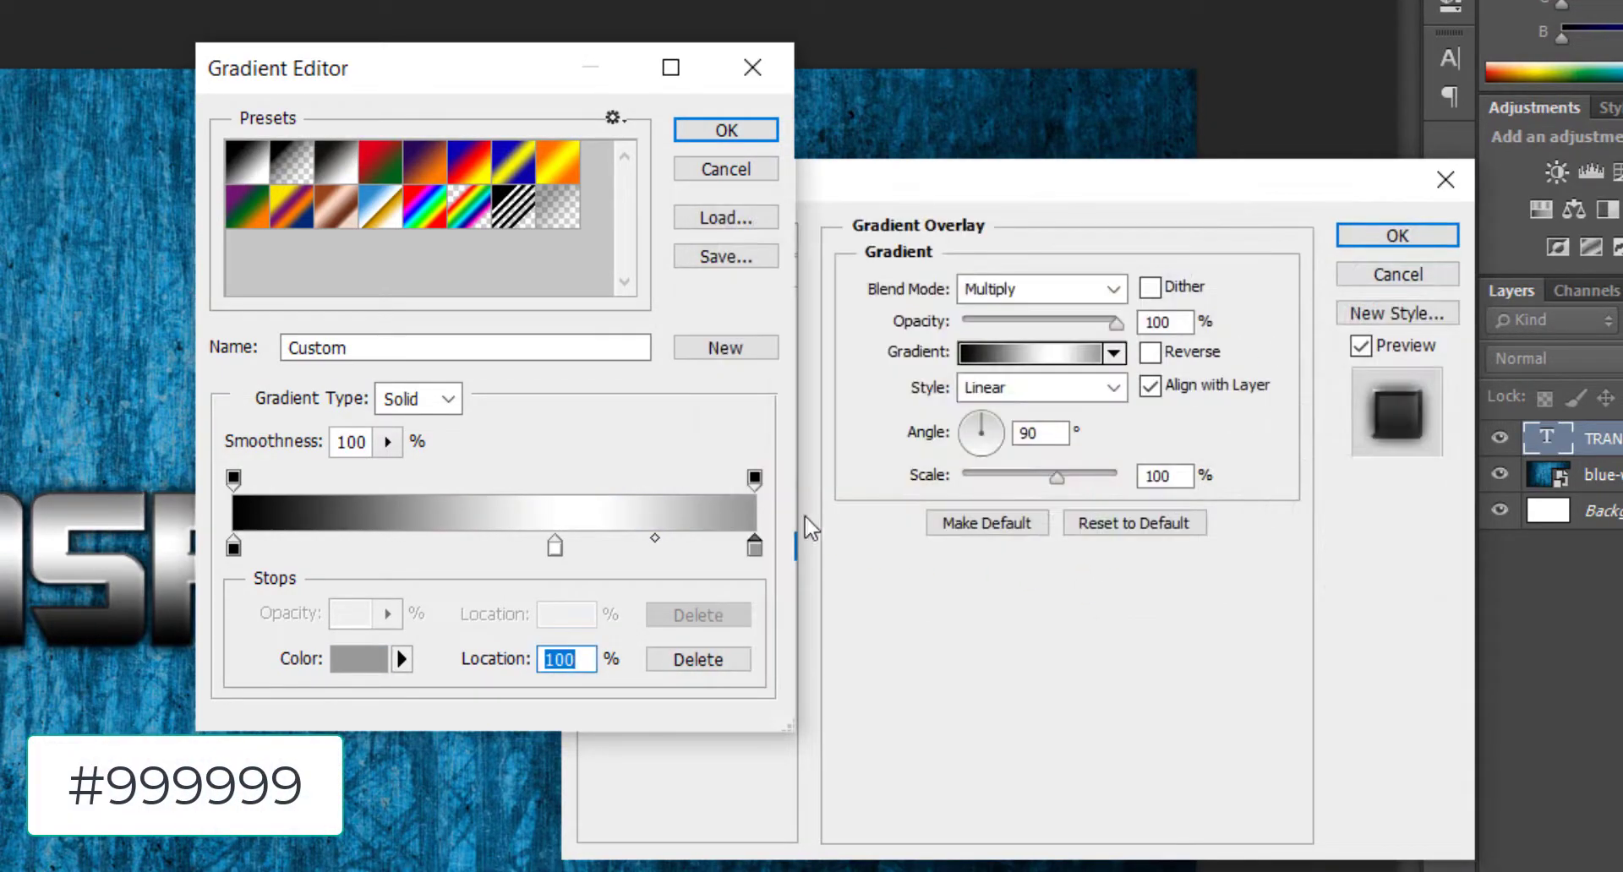
pyautogui.click(722, 129)
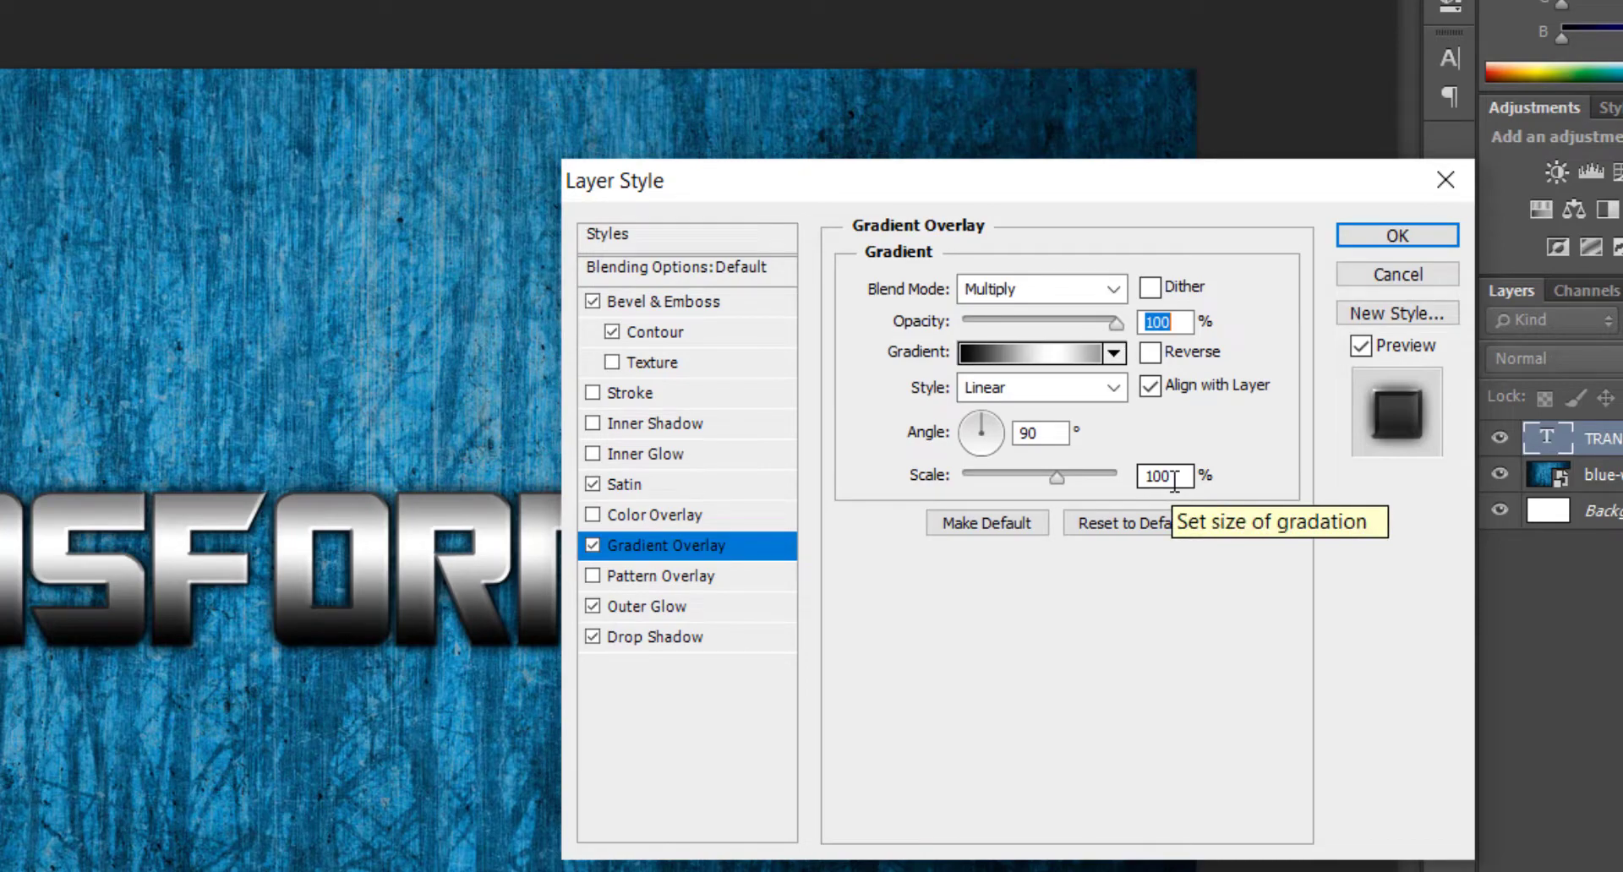
# Enable Pattern Overlay and choose the fourth pattern, the fine grey grain.
pyautogui.click(693, 583)
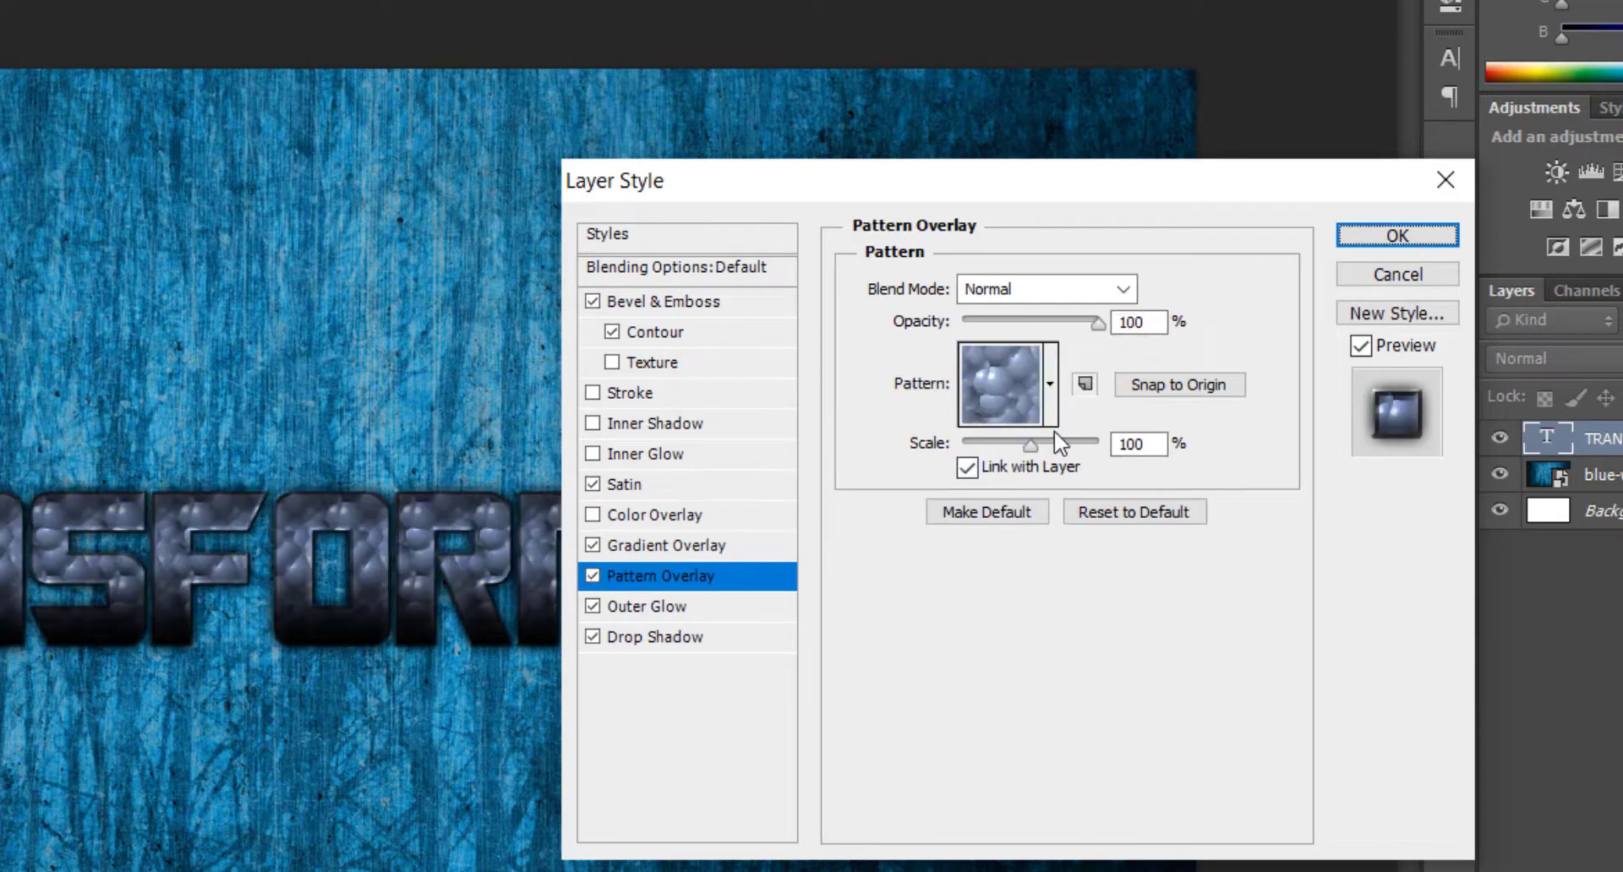
pyautogui.click(1050, 384)
pyautogui.click(1002, 472)
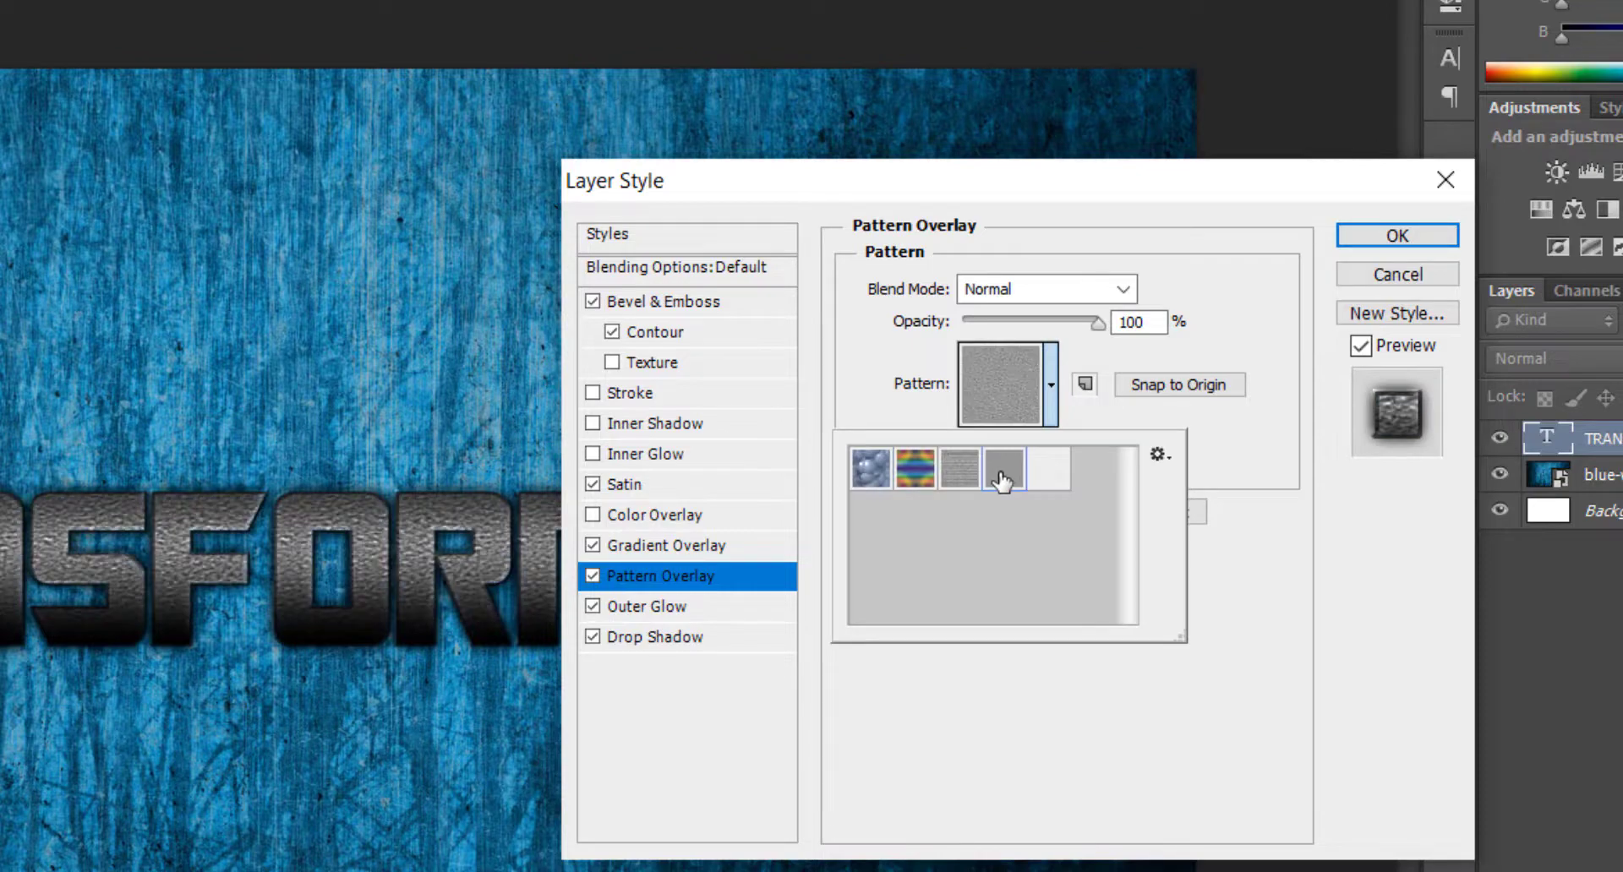
pyautogui.click(1239, 441)
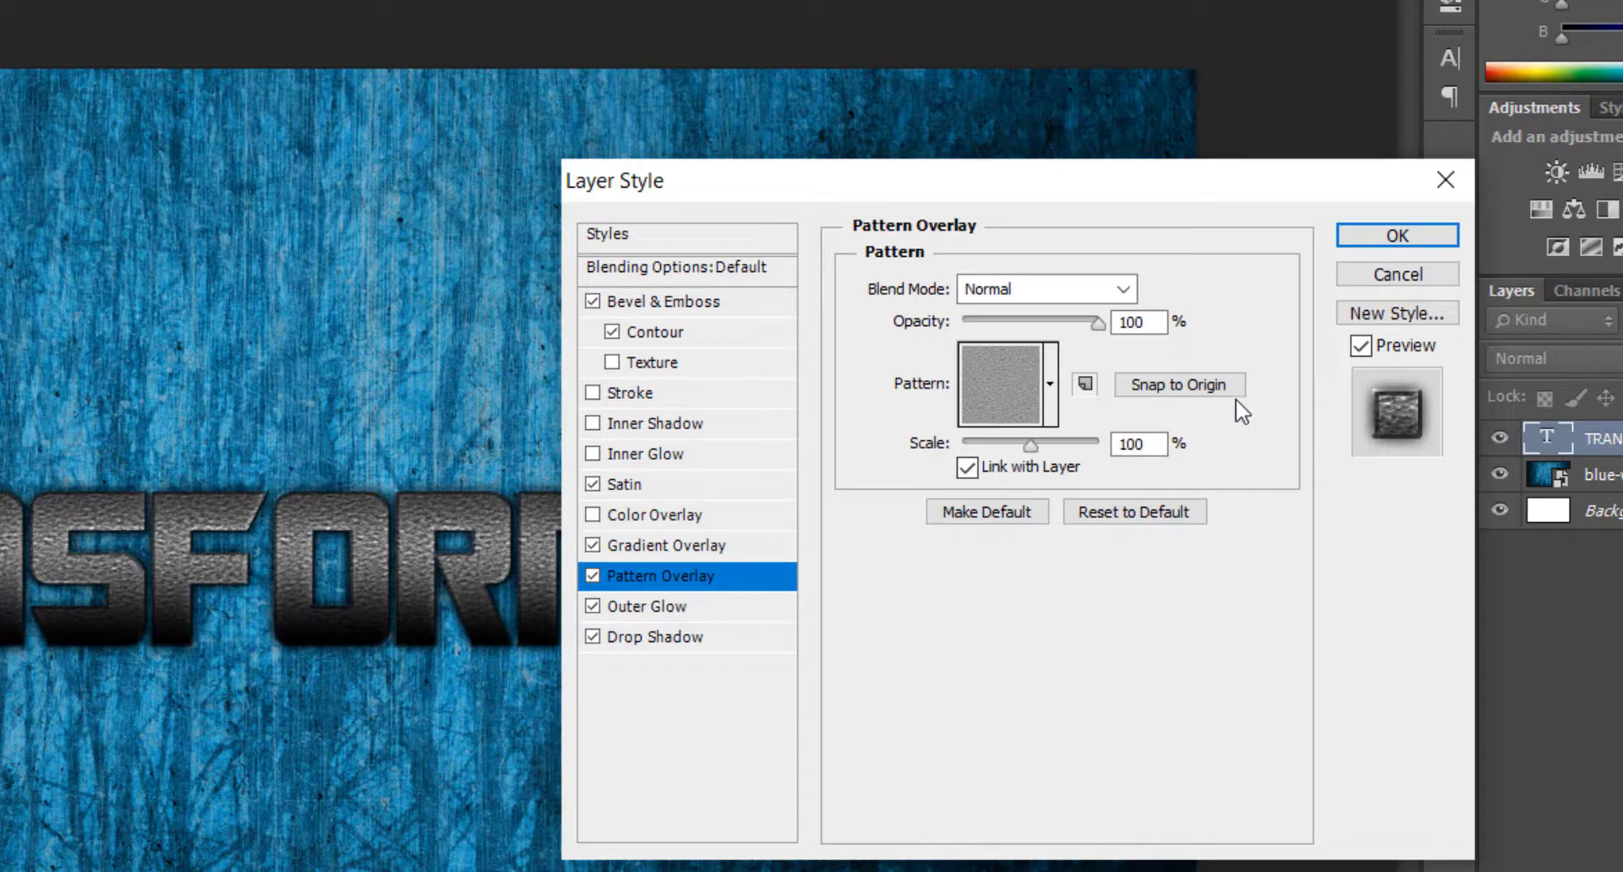
# Set the pattern overlay's opacity to 87% and its scale to 27%.
pyautogui.doubleClick(1137, 322)
pyautogui.write('87')
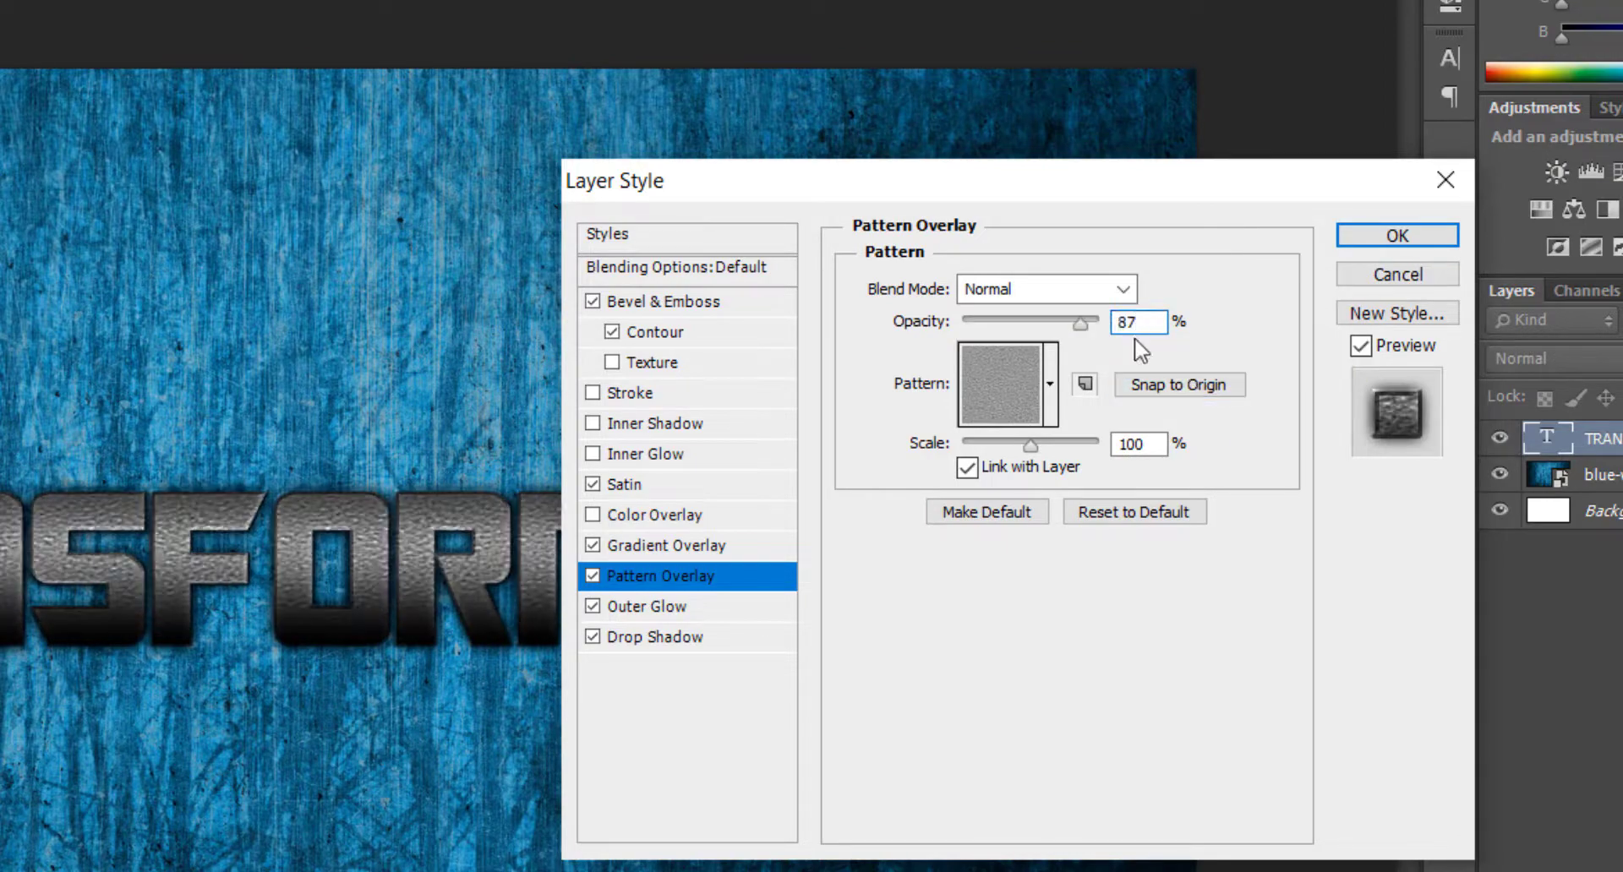
pyautogui.doubleClick(1136, 444)
pyautogui.write('5')
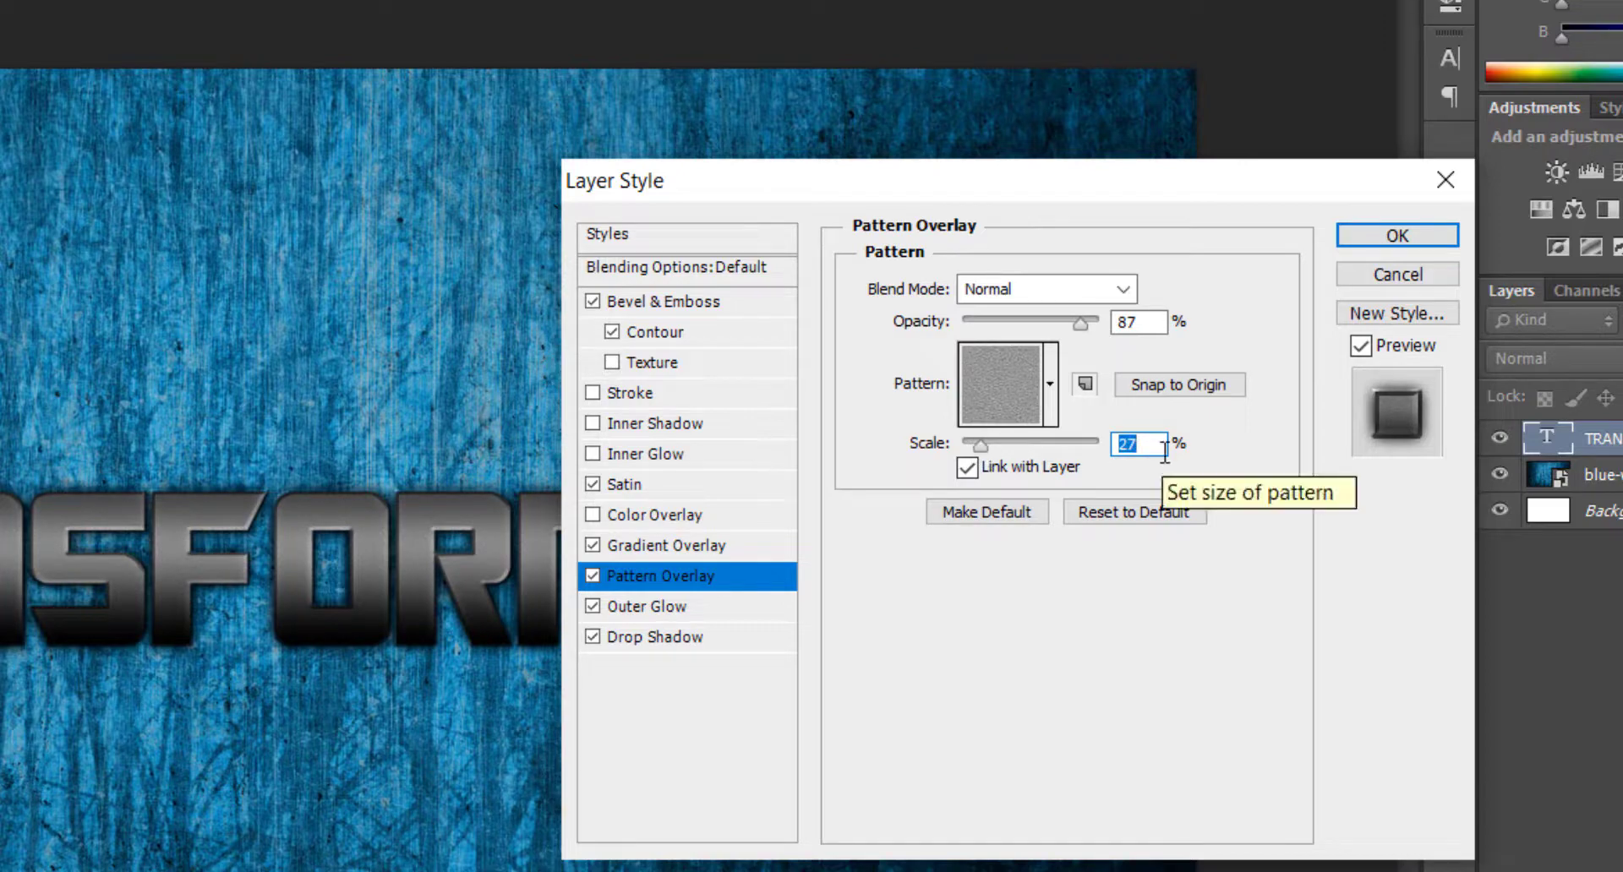
# Add a 2 px white #ffffff stroke positioned inside the TRANSFORMERS text and apply the layer styles.
pyautogui.click(622, 393)
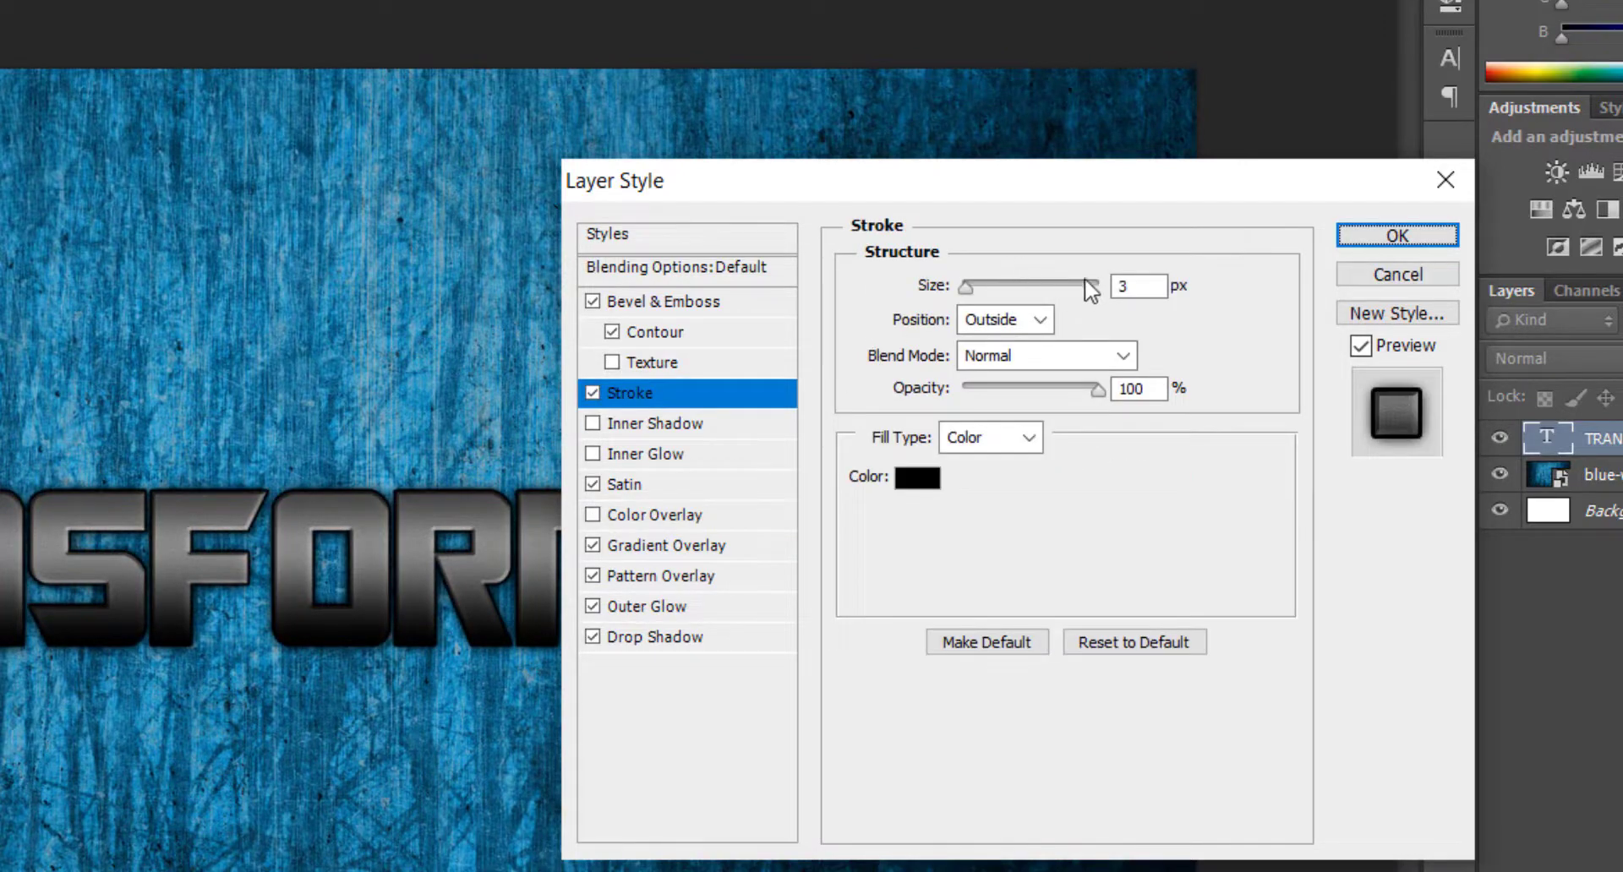
pyautogui.click(1145, 283)
pyautogui.press('Down')
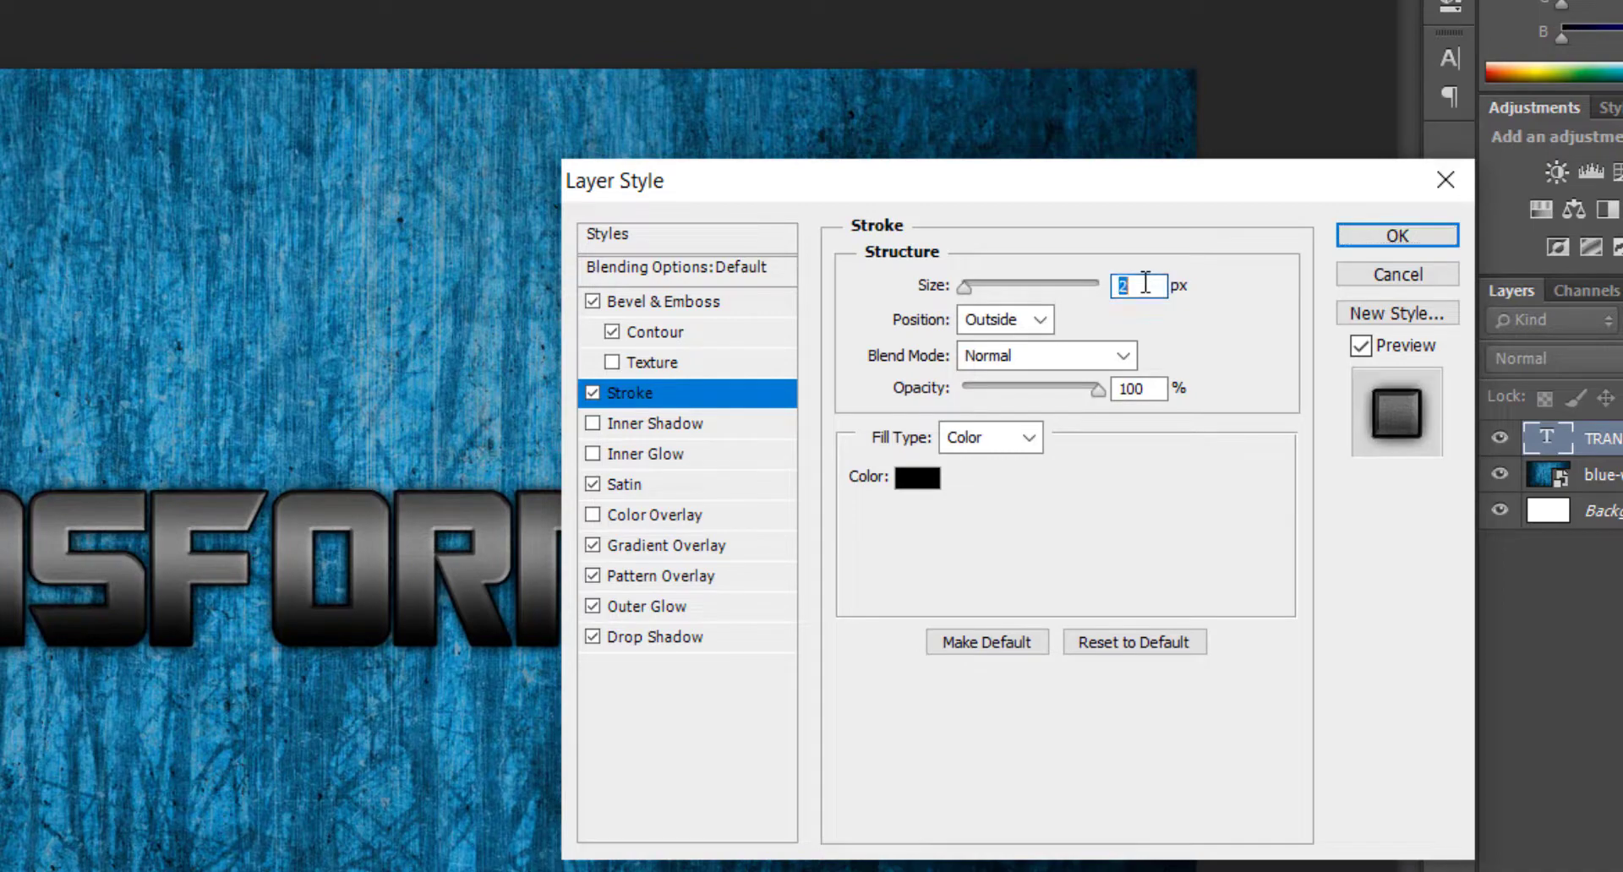
pyautogui.click(934, 479)
pyautogui.click(725, 284)
pyautogui.click(1293, 267)
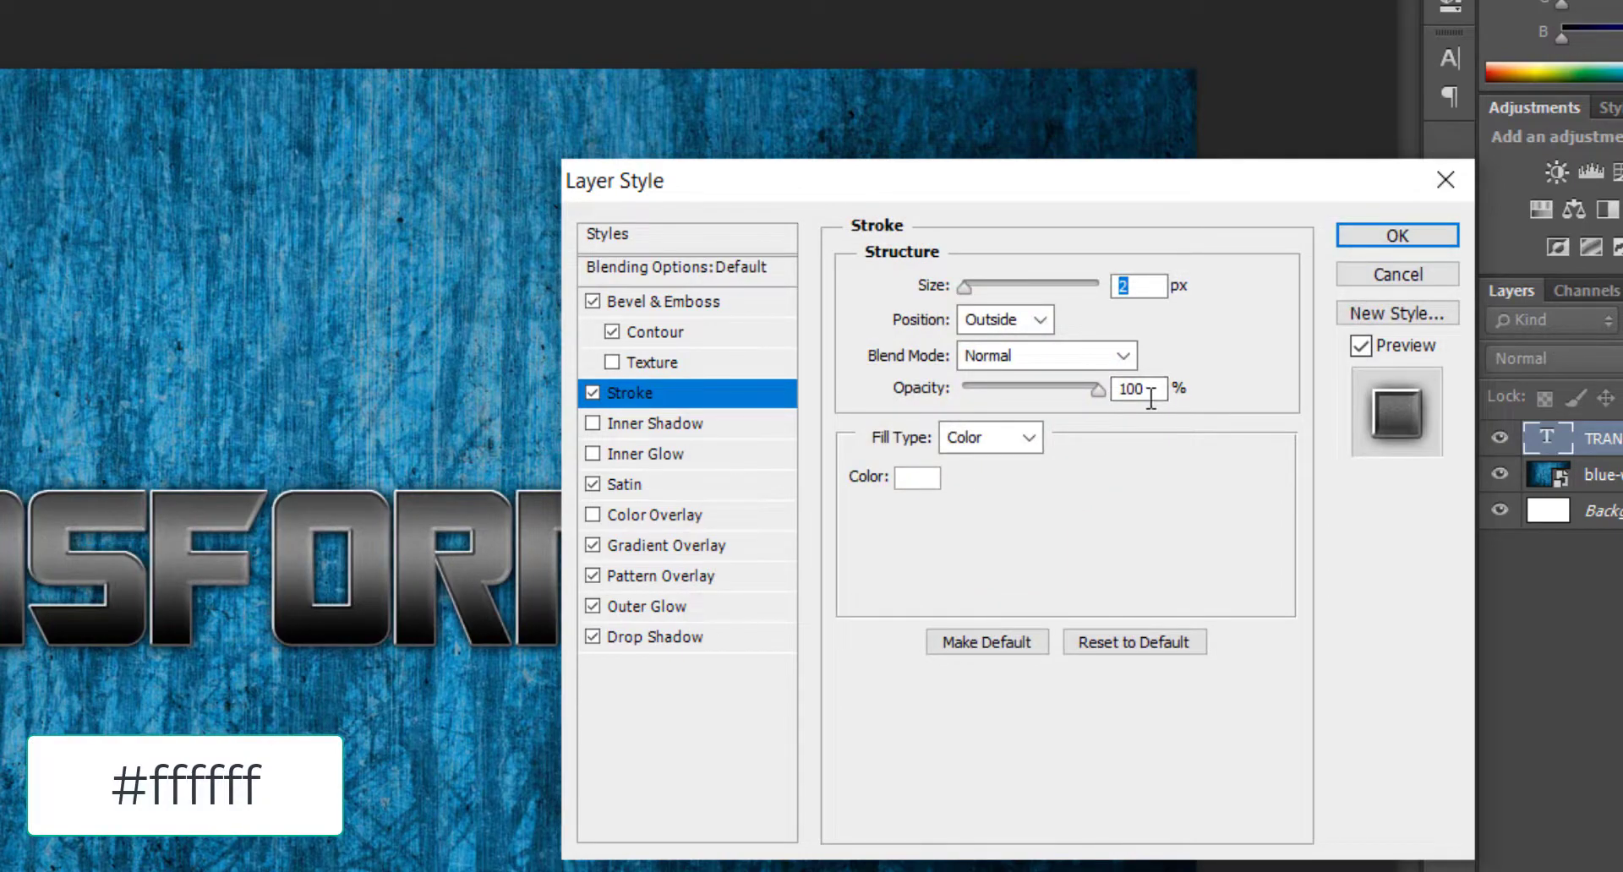
pyautogui.click(1005, 319)
pyautogui.click(997, 348)
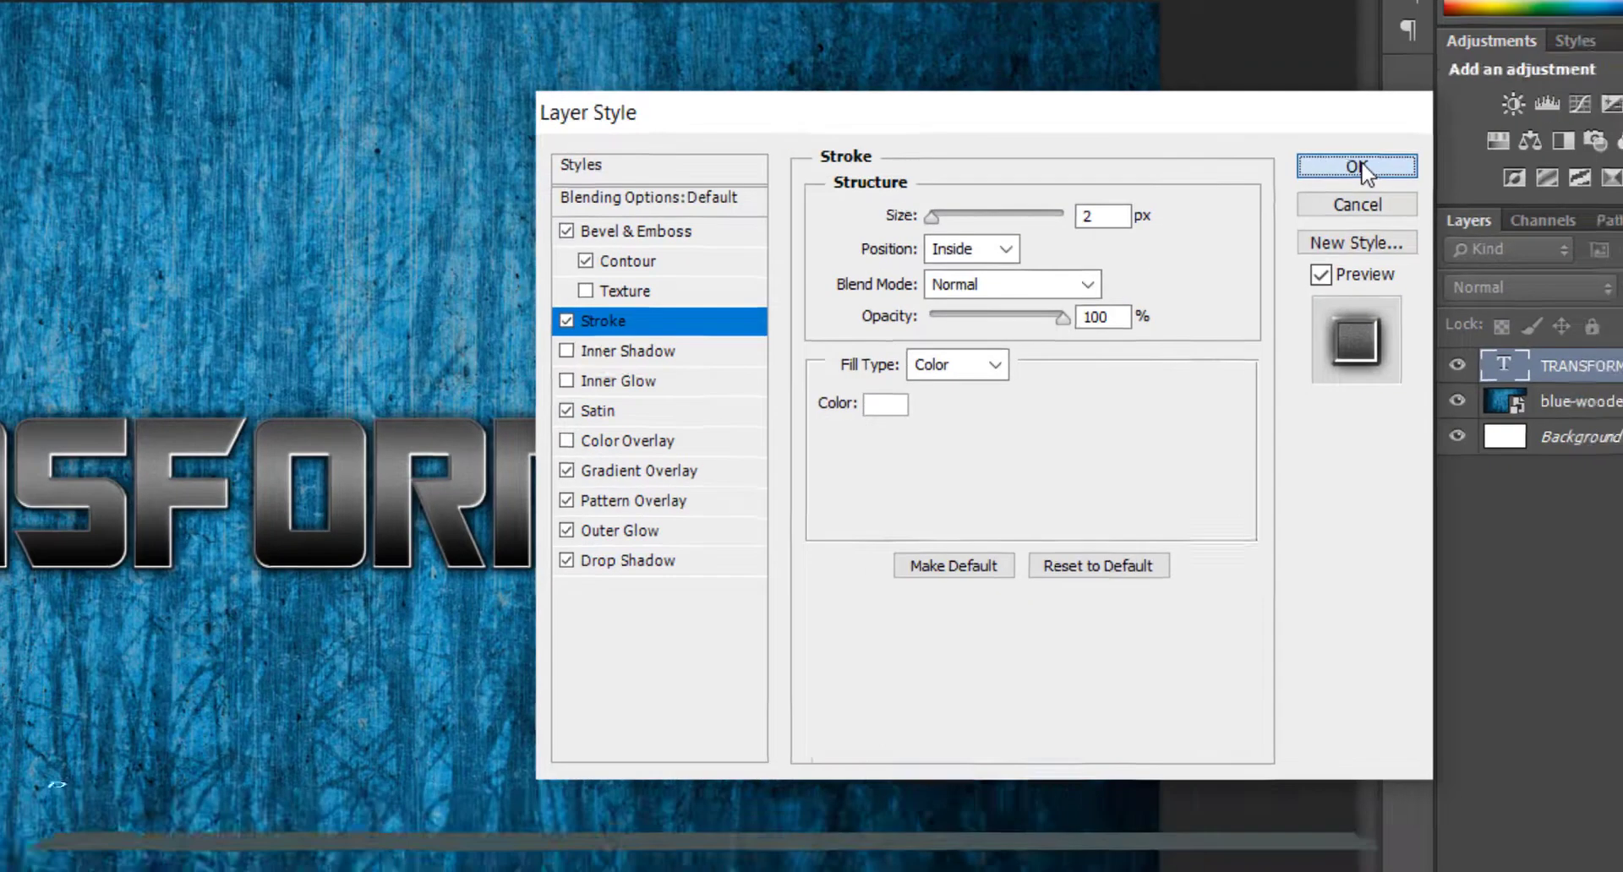
pyautogui.click(1397, 235)
pyautogui.click(1603, 385)
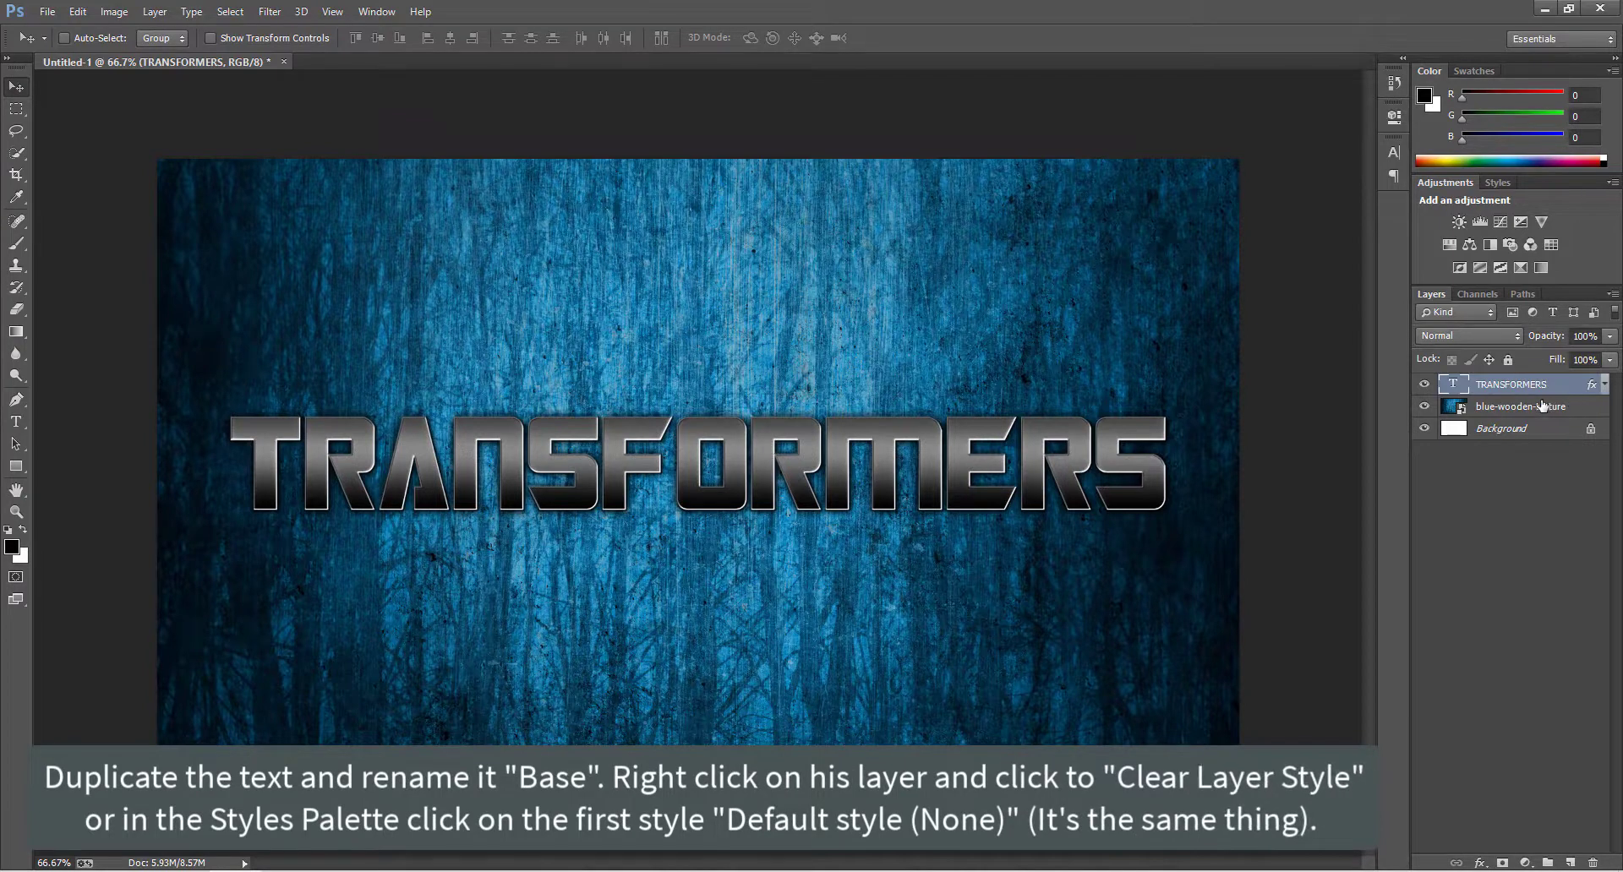
# Duplicate the TRANSFORMERS text layer and rename the copy BASE.
pyautogui.hotkey('ctrl', 'j')
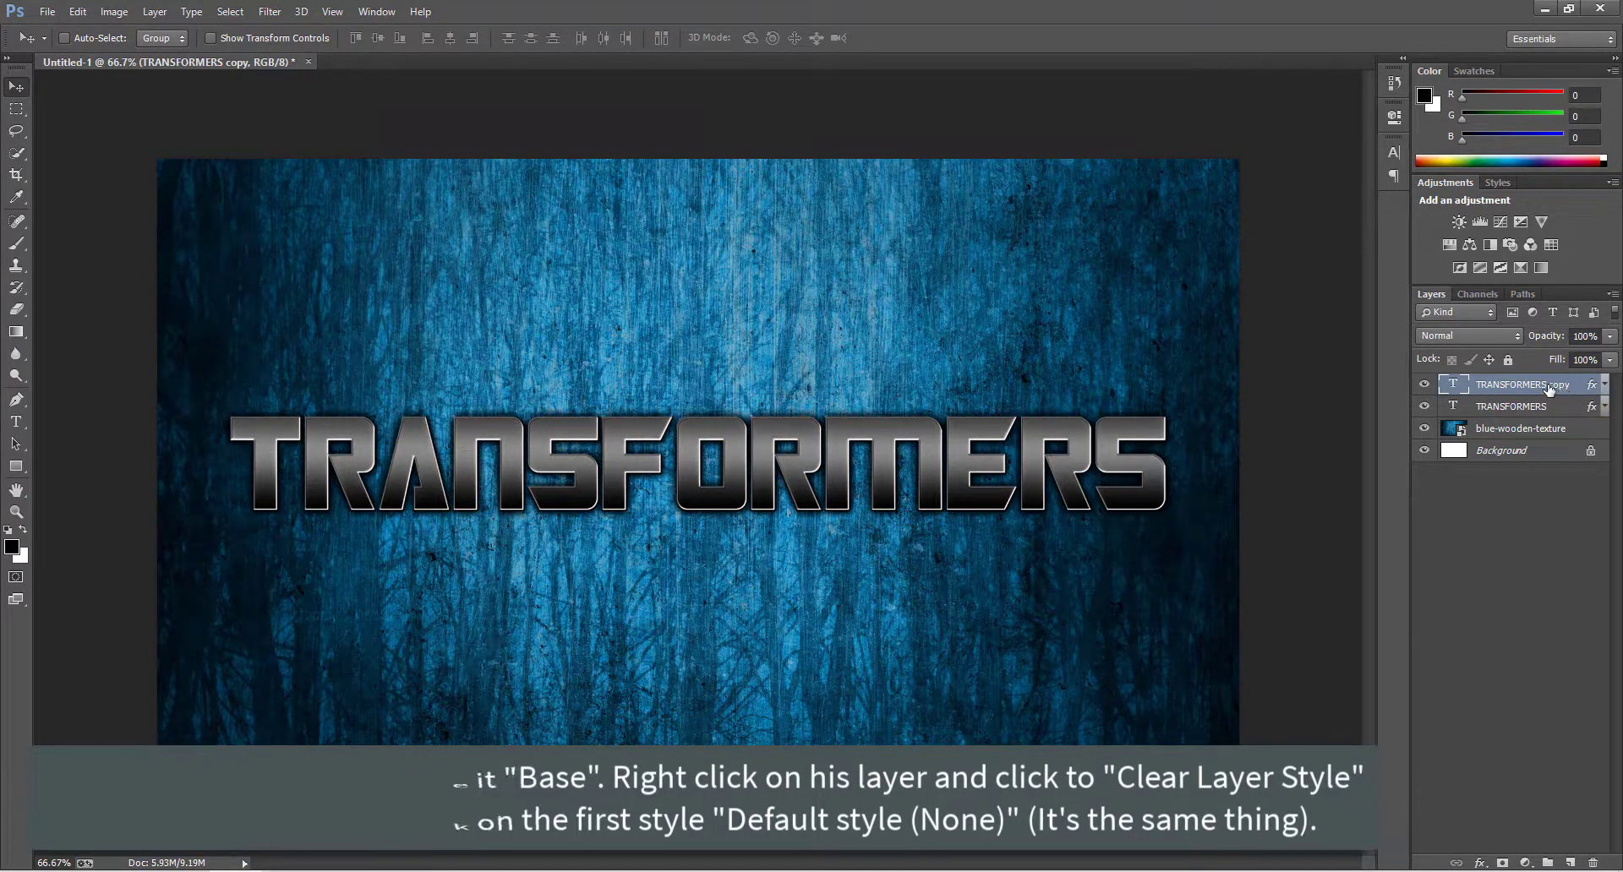
pyautogui.doubleClick(1550, 385)
pyautogui.write('BASE')
pyautogui.press('Return')
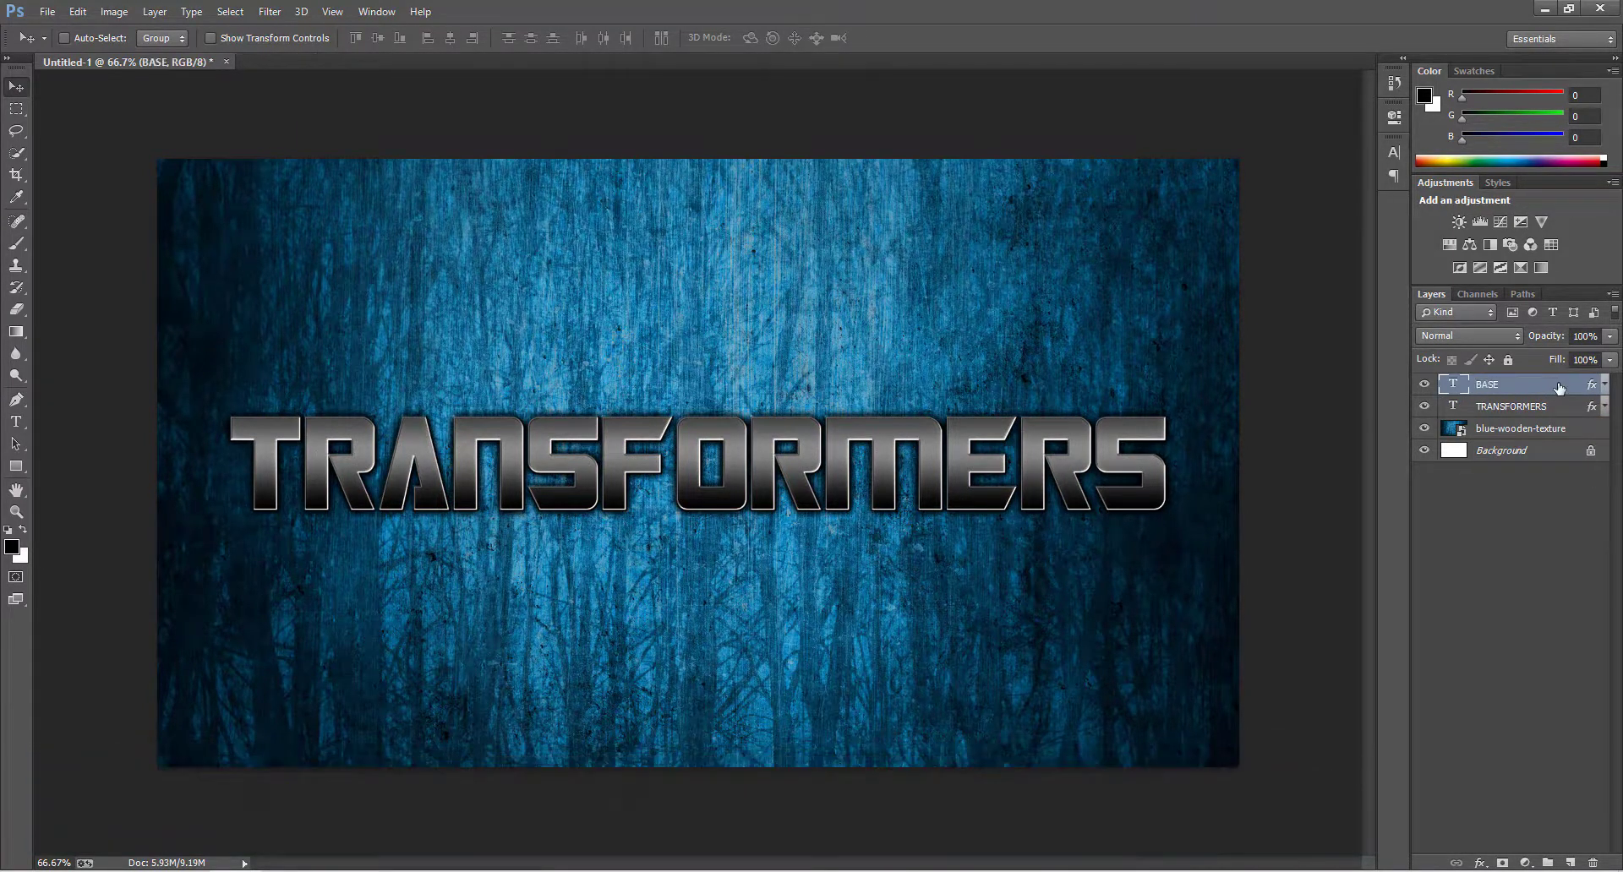
# Clear the layer style of BASE and nudge its text slightly to the right of the original text.
pyautogui.rightClick(1560, 388)
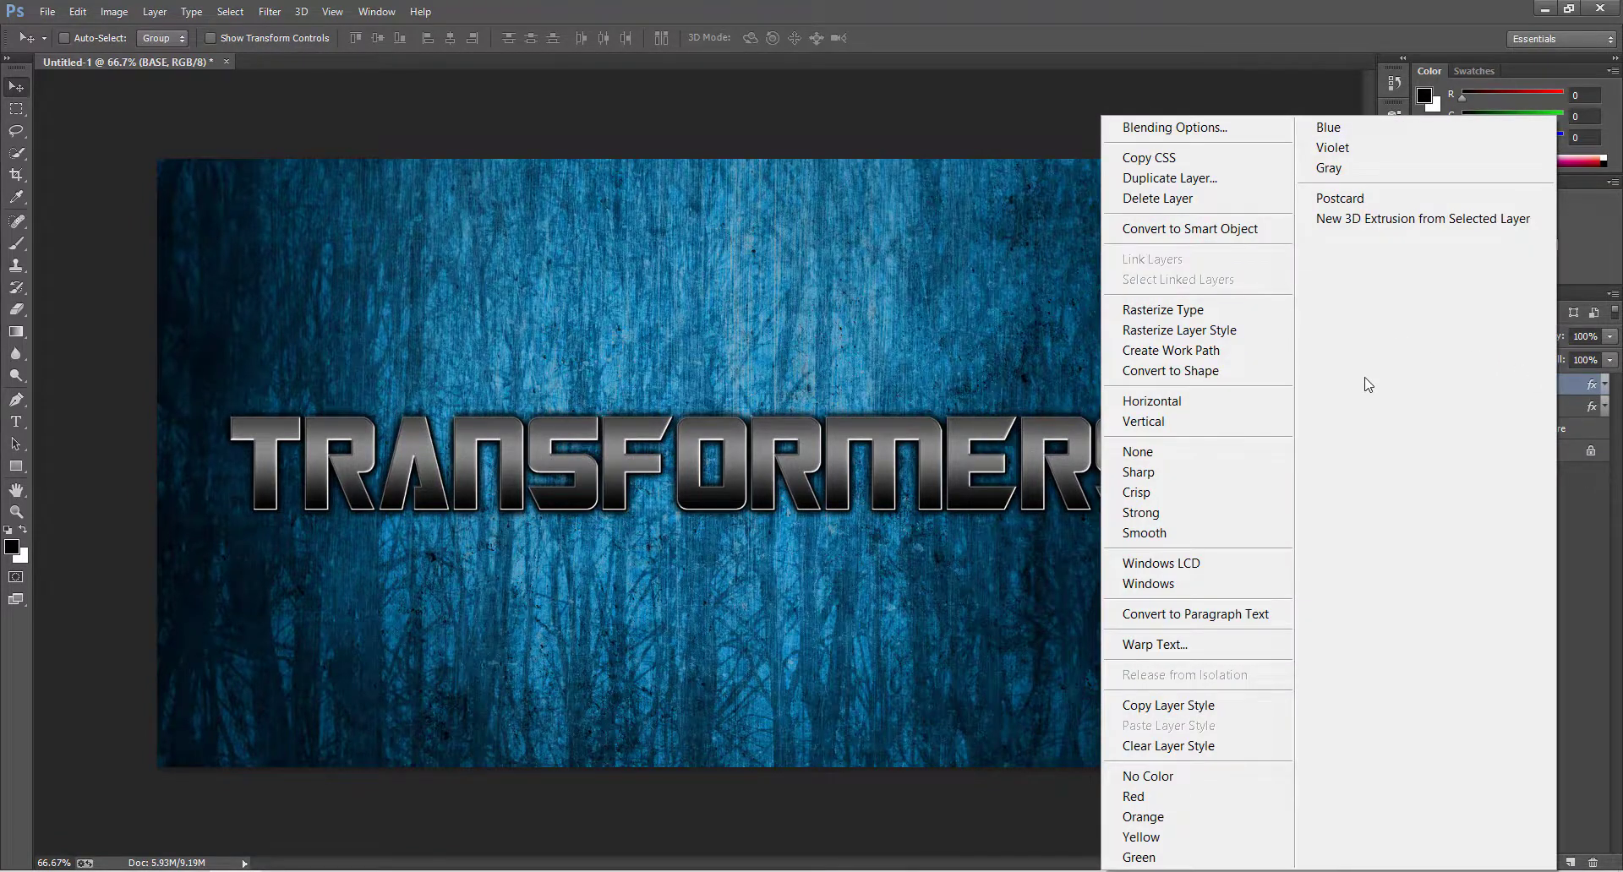
pyautogui.click(1226, 747)
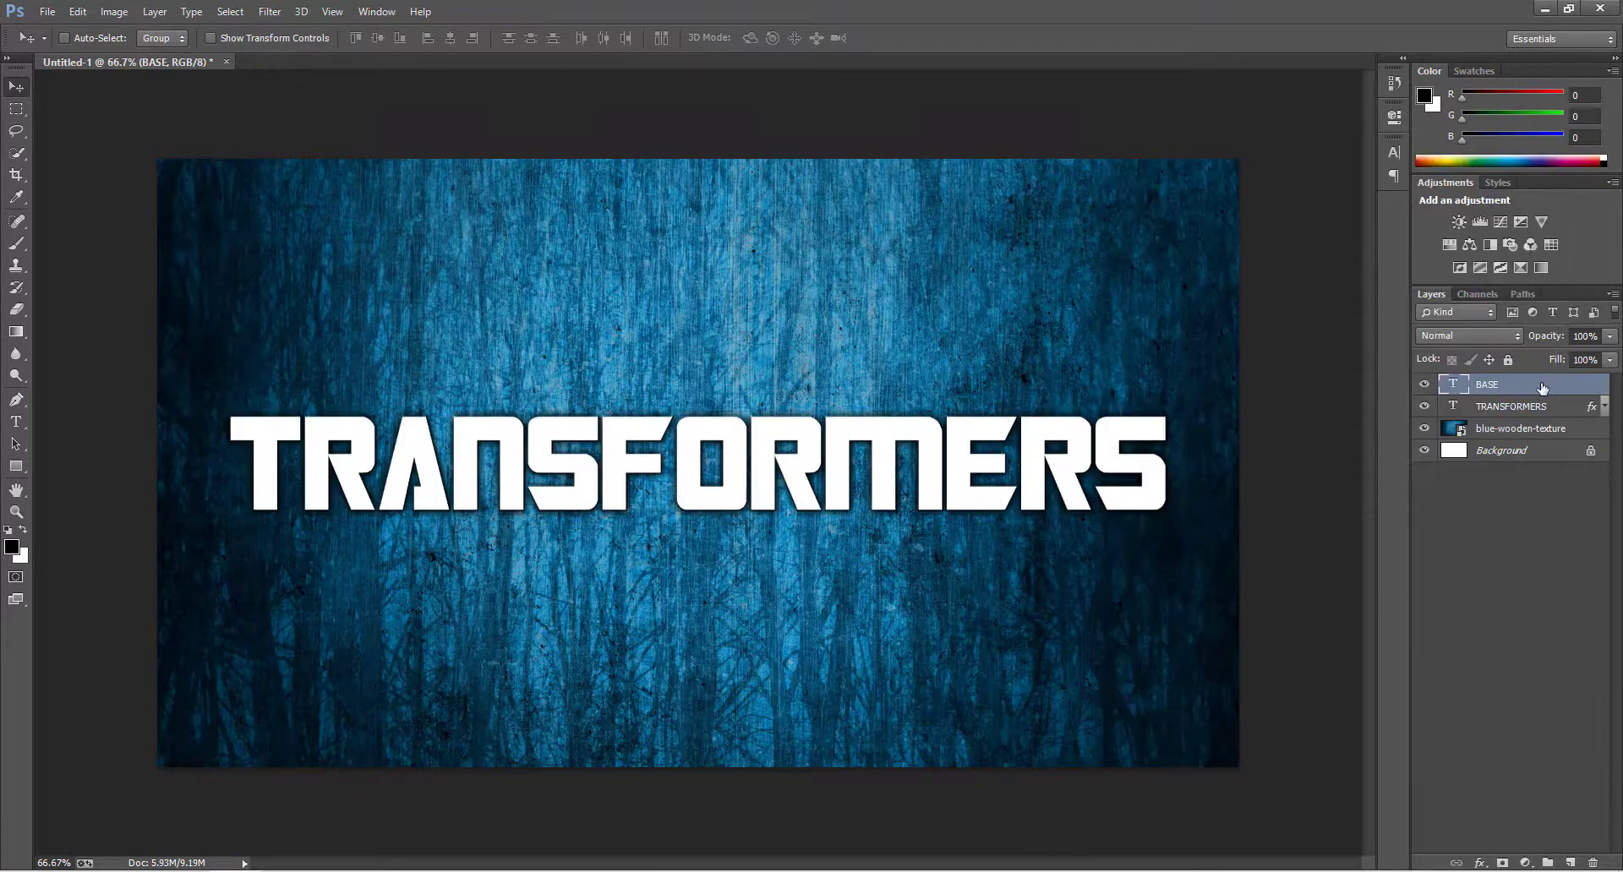
pyautogui.press('Right')
pyautogui.press('Right')
pyautogui.press('Right')
pyautogui.press('Right')
pyautogui.press('Right')
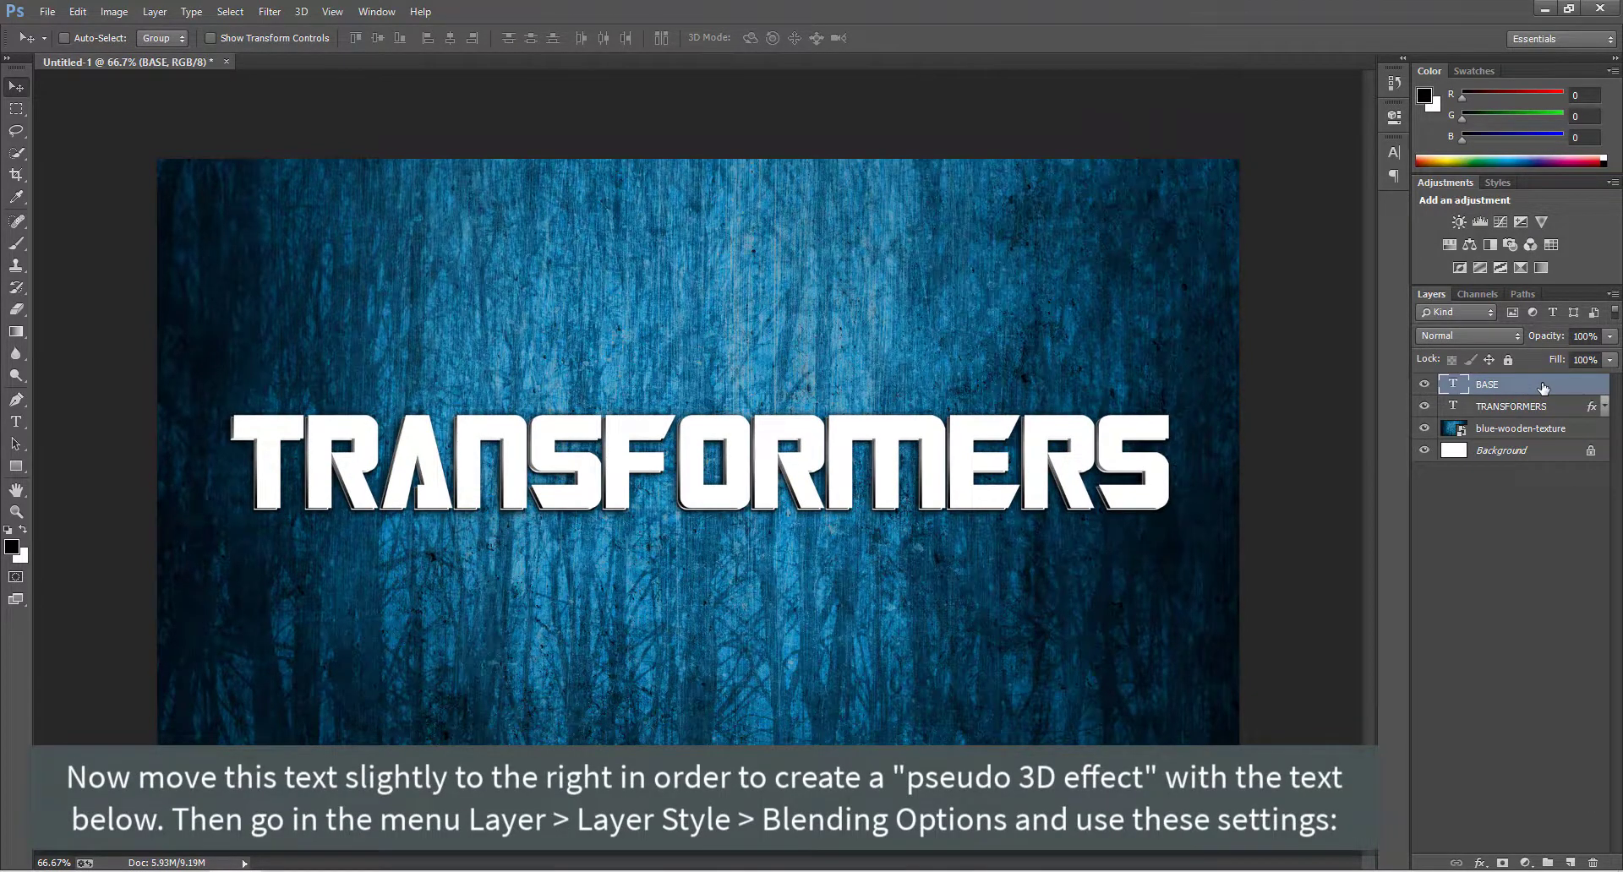
# Add a drop shadow to BASE with 100% opacity, 2 px distance and 6 px size.
pyautogui.click(1480, 863)
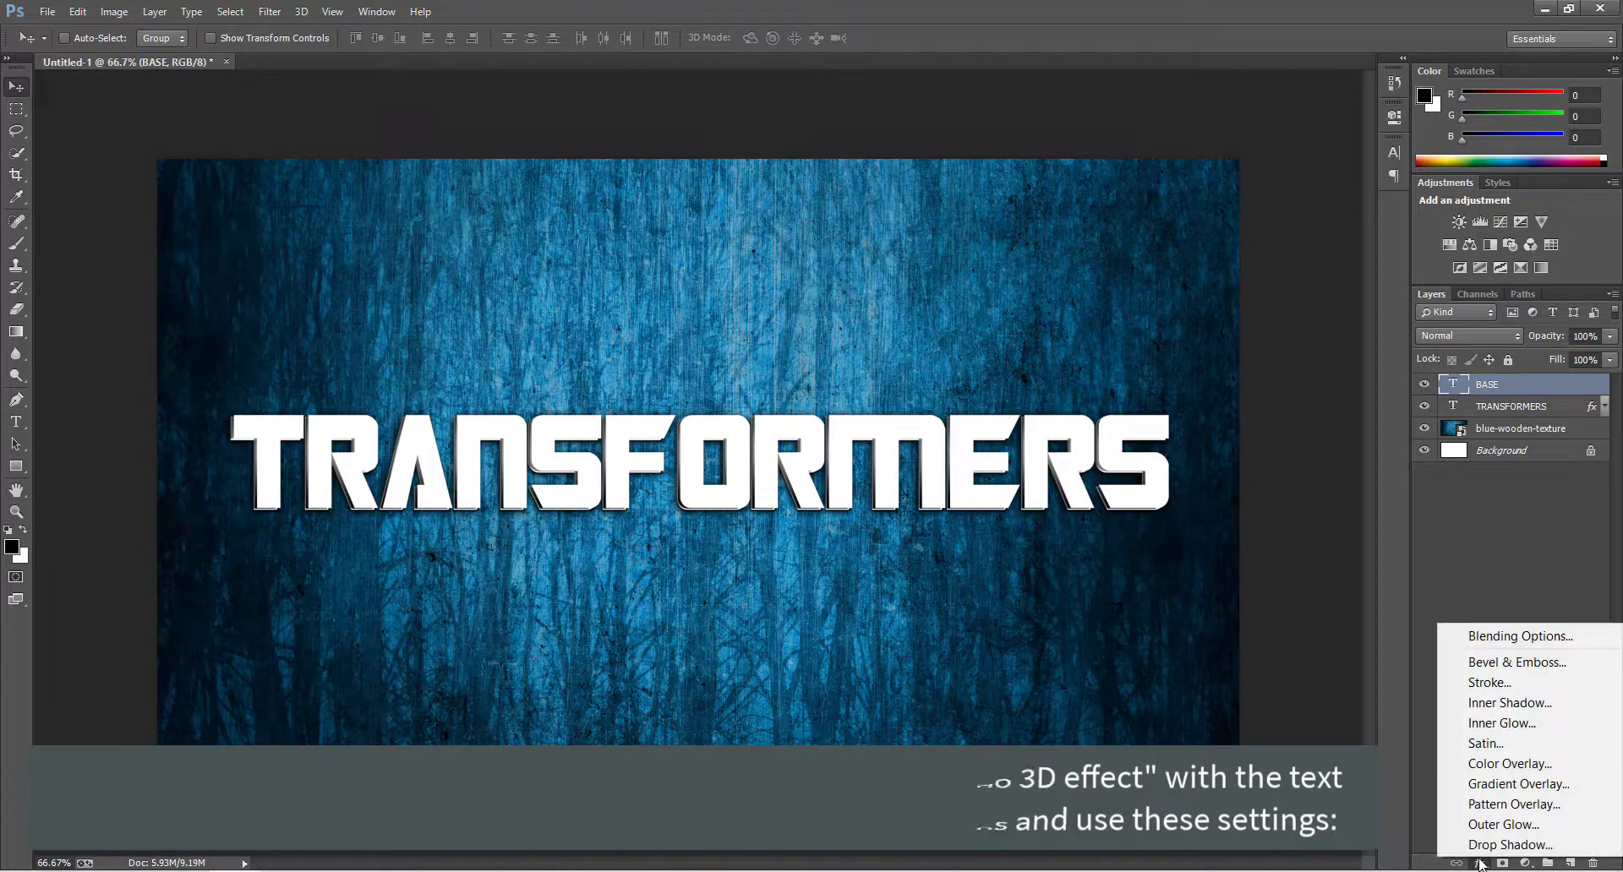
pyautogui.click(1493, 846)
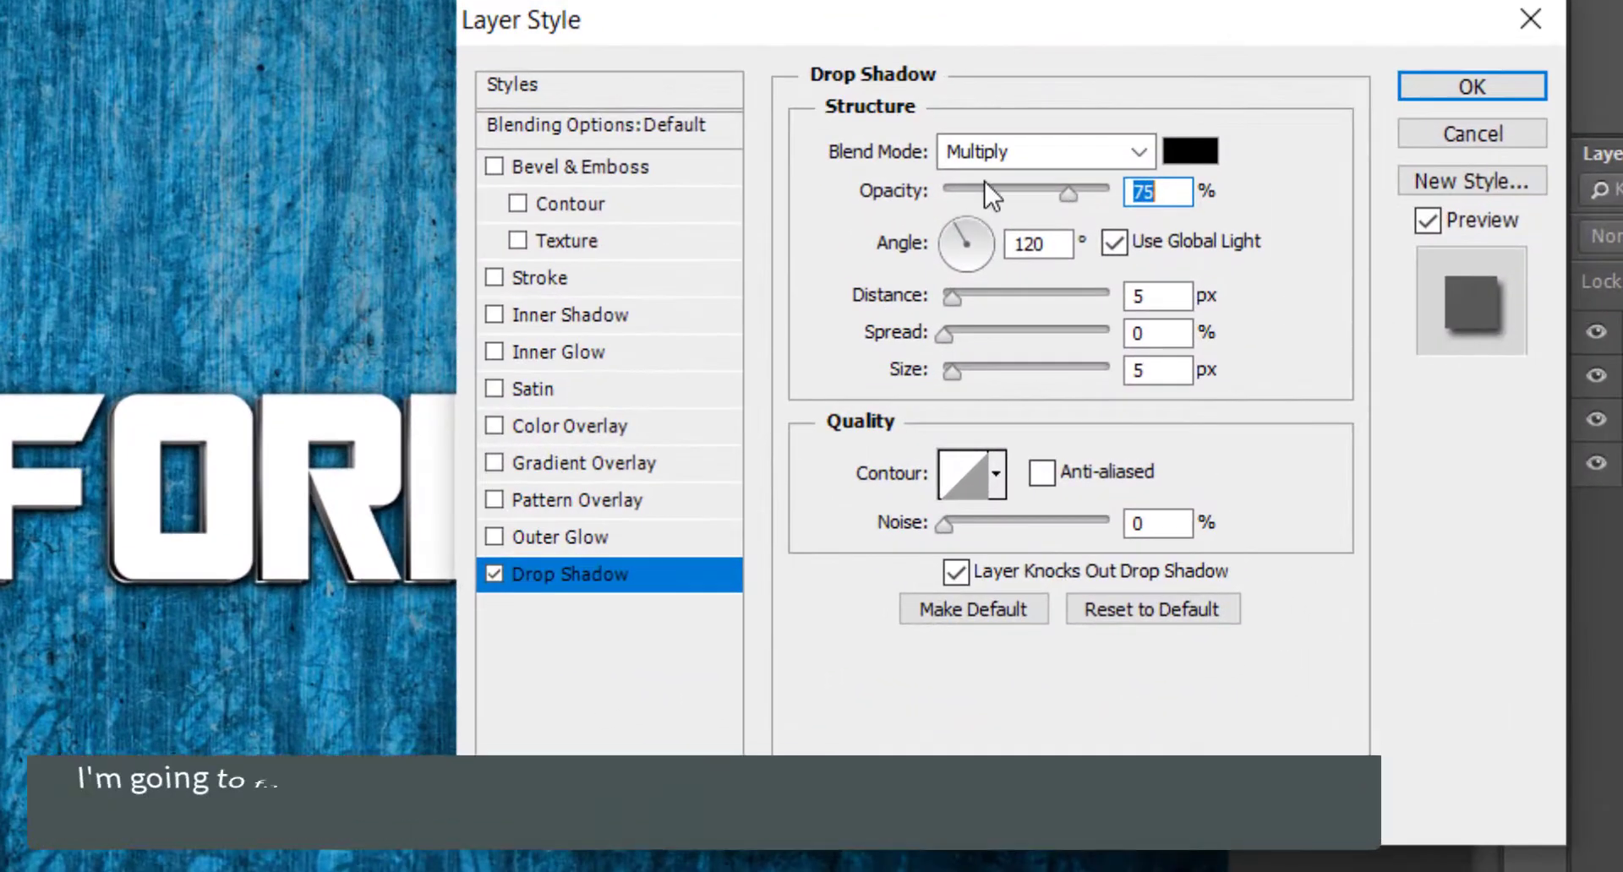
pyautogui.write('100')
pyautogui.click(1161, 295)
pyautogui.press('Down')
pyautogui.press('Down')
pyautogui.press('Down')
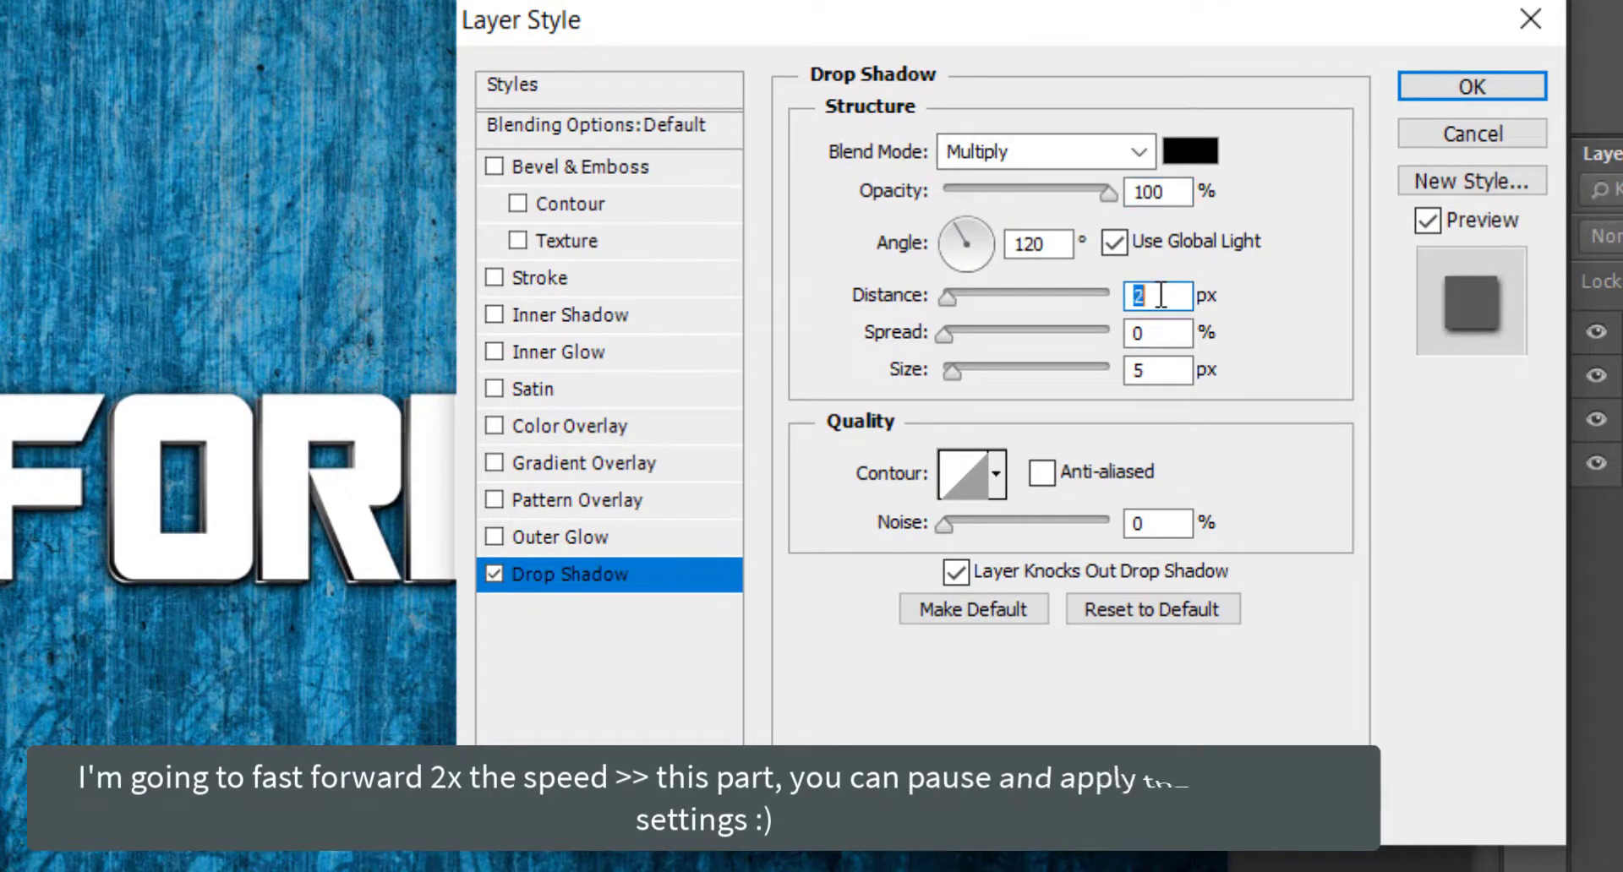
pyautogui.click(1156, 371)
pyautogui.press('Up')
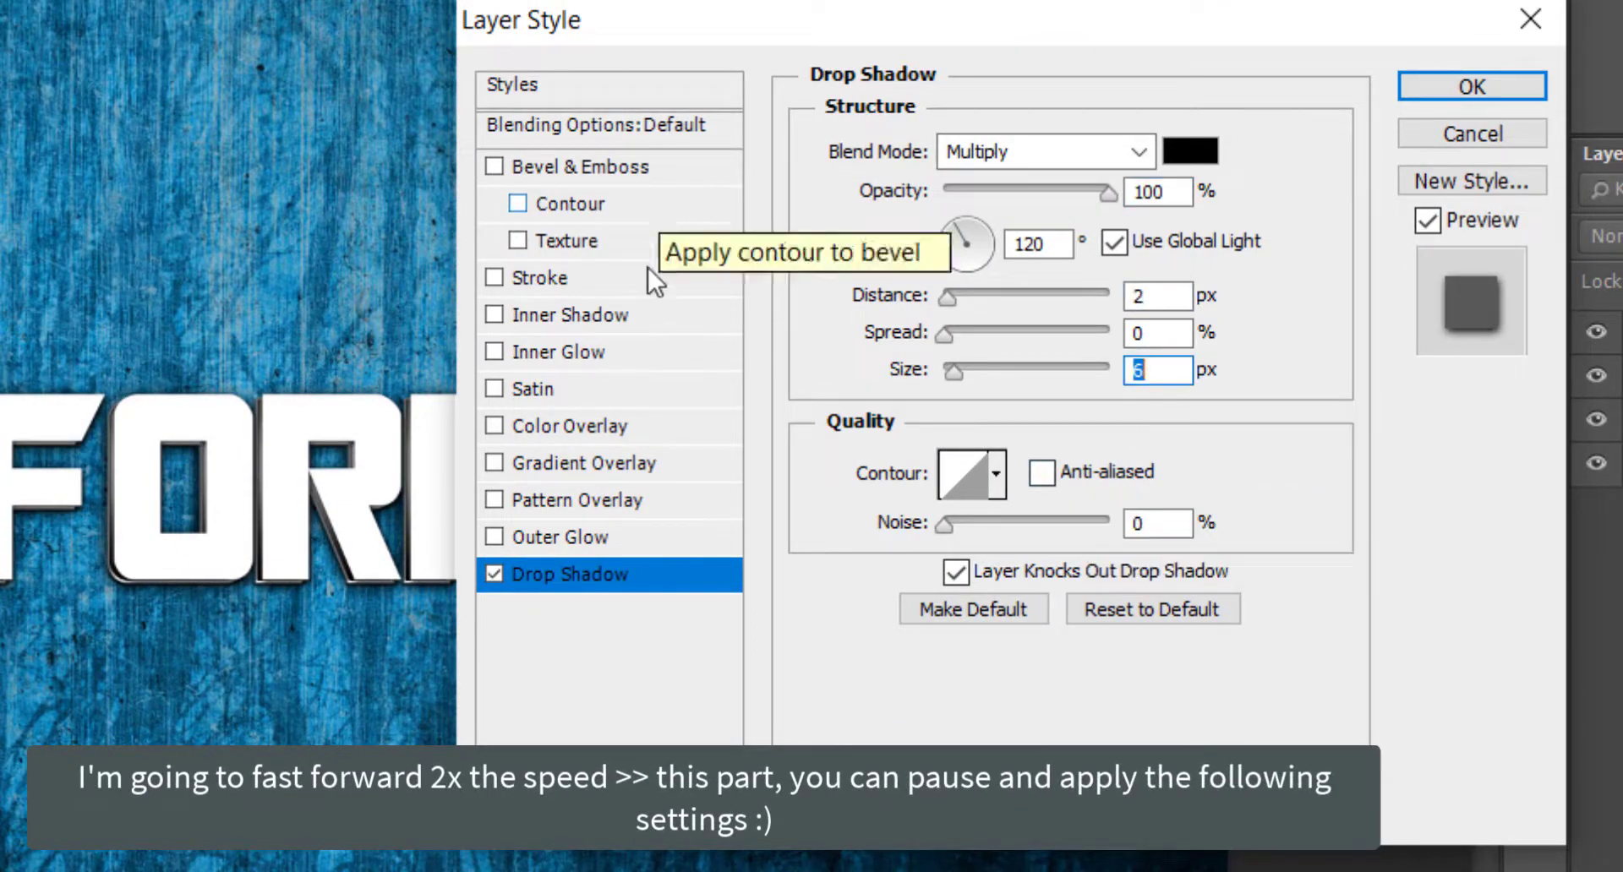
# Enable Inner Shadow at 100% opacity with global light off, a 30° angle and 9 px distance.
pyautogui.click(571, 315)
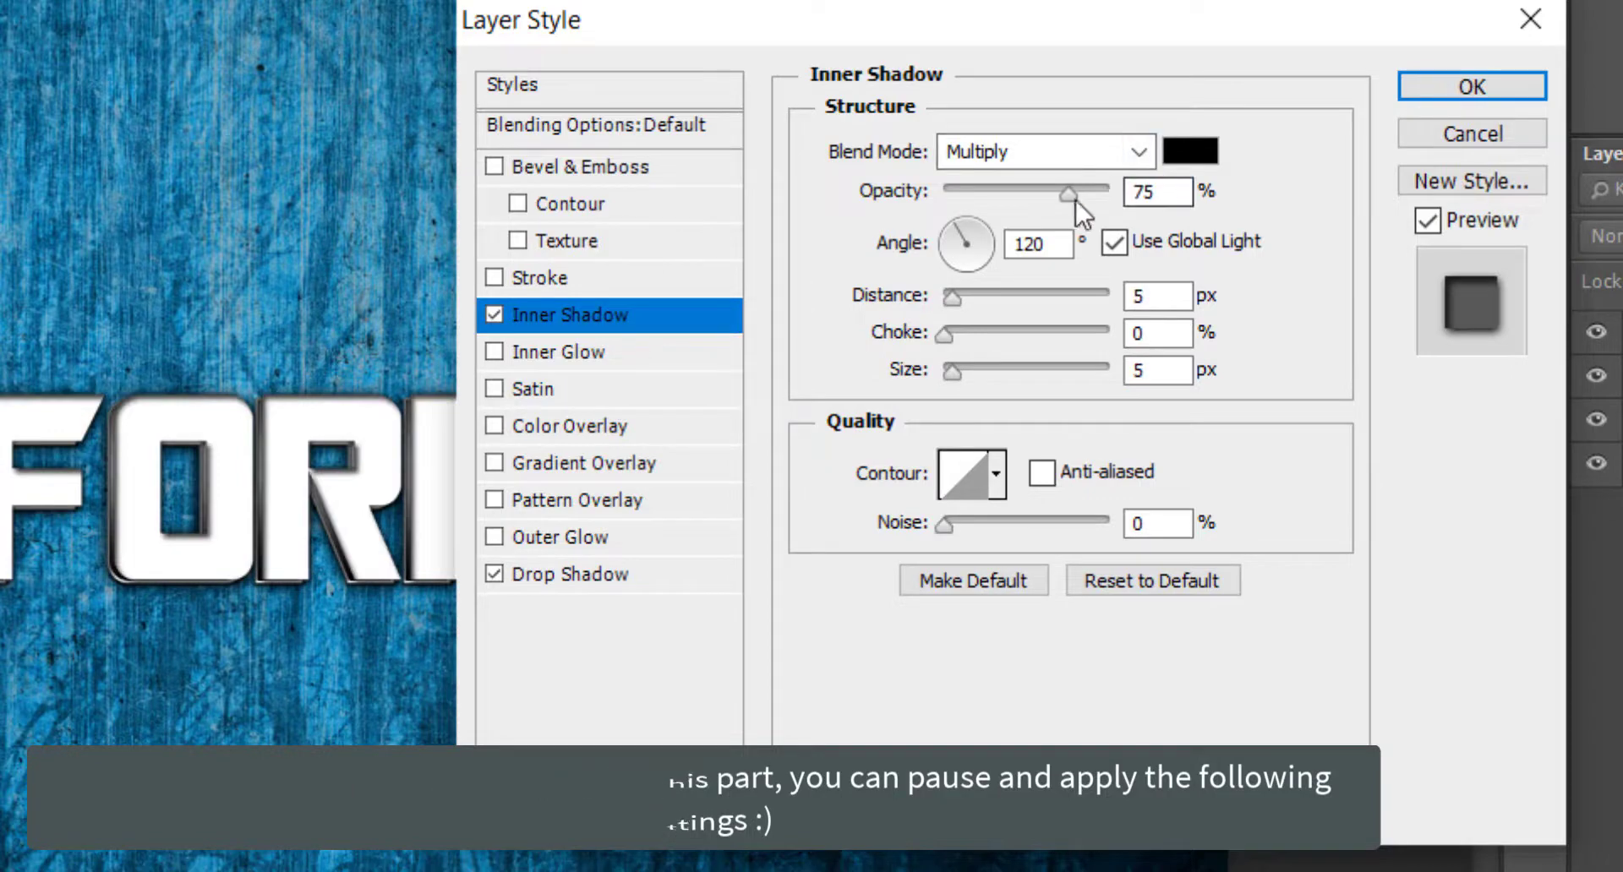
pyautogui.moveTo(1069, 194); pyautogui.dragTo(1111, 194)
pyautogui.click(1114, 243)
pyautogui.doubleClick(1029, 244)
pyautogui.write('30')
pyautogui.doubleClick(1145, 296)
pyautogui.write('9')
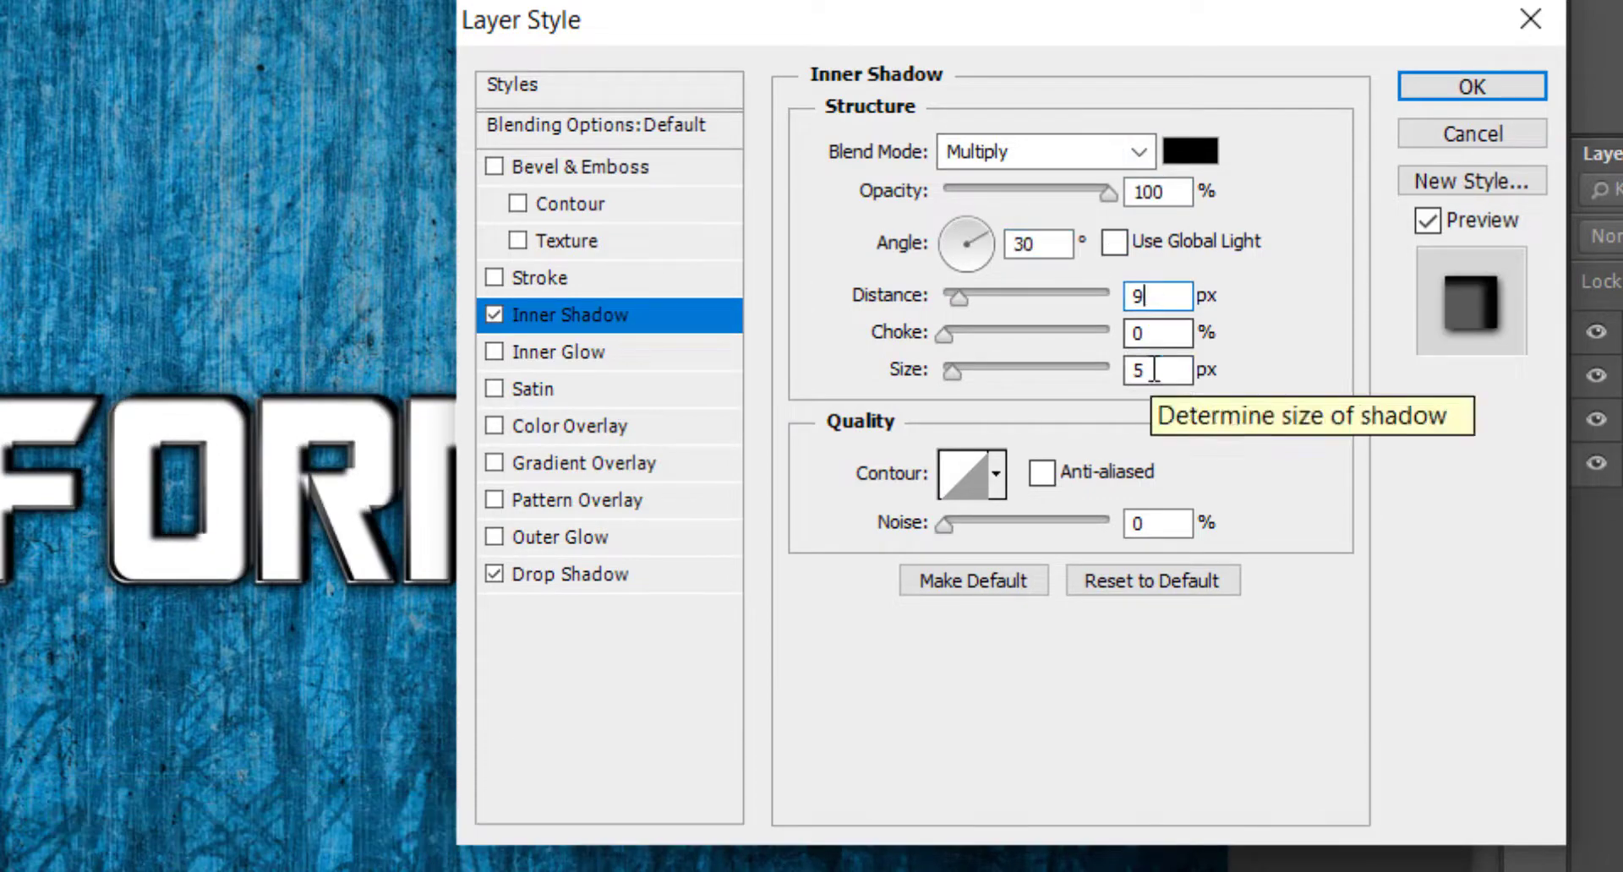
# Set the inner shadow's size to 9 px and give it the anti-aliased stepped contour.
pyautogui.doubleClick(1154, 370)
pyautogui.write('9')
pyautogui.click(995, 474)
pyautogui.doubleClick(1022, 608)
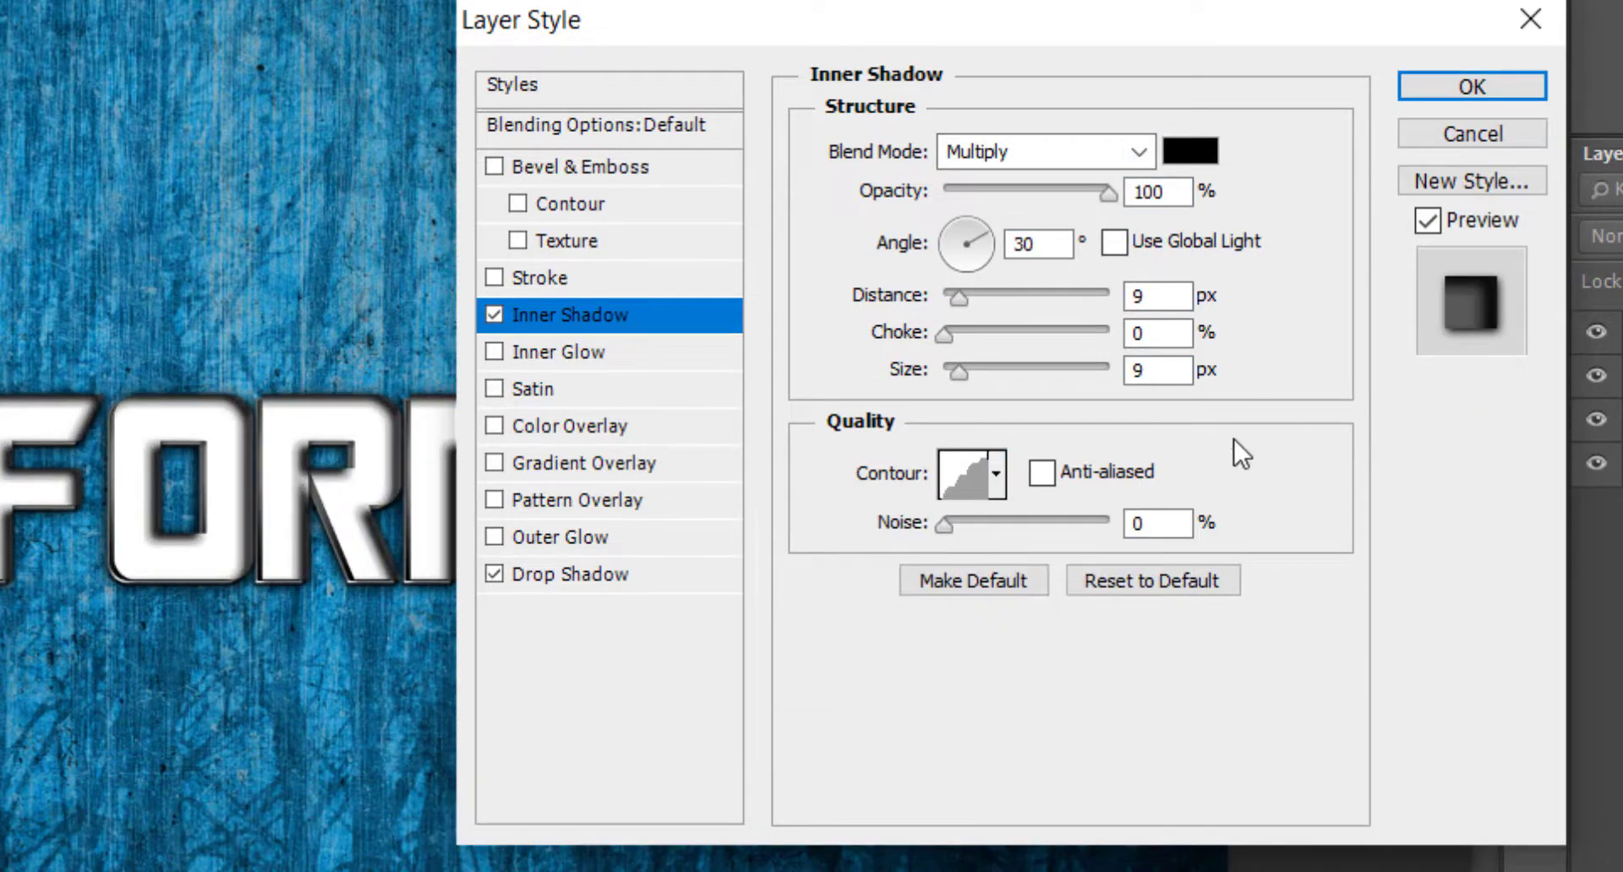
pyautogui.click(1095, 470)
# Enable Inner Glow, leaving Satin off, with the Color Dodge blend mode and 100% opacity.
pyautogui.click(665, 389)
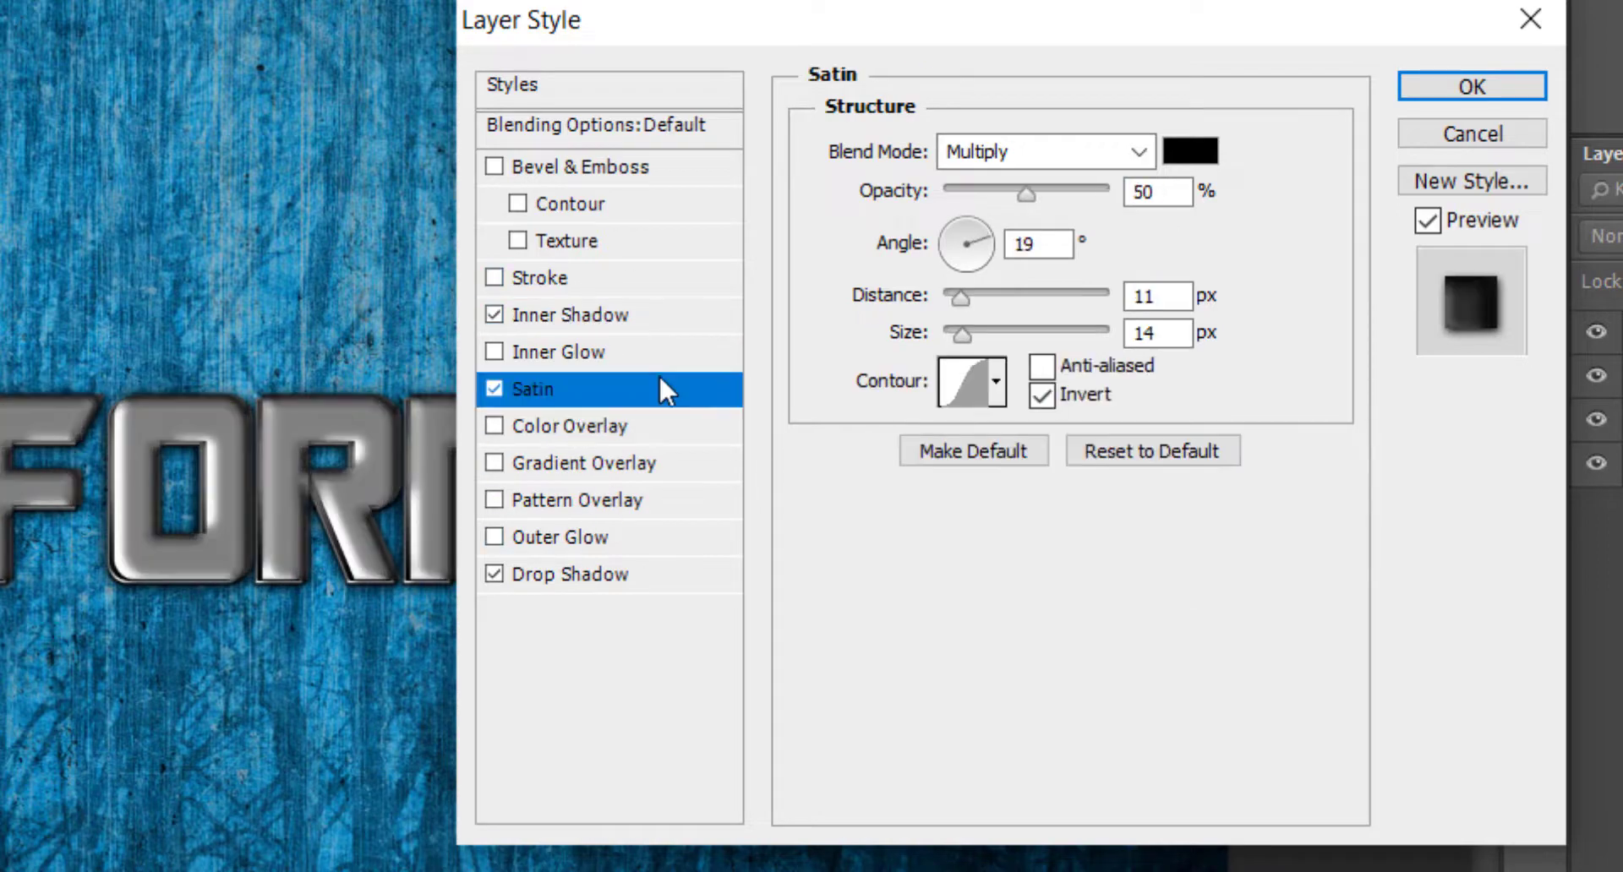
pyautogui.click(494, 389)
pyautogui.click(494, 351)
pyautogui.click(1025, 152)
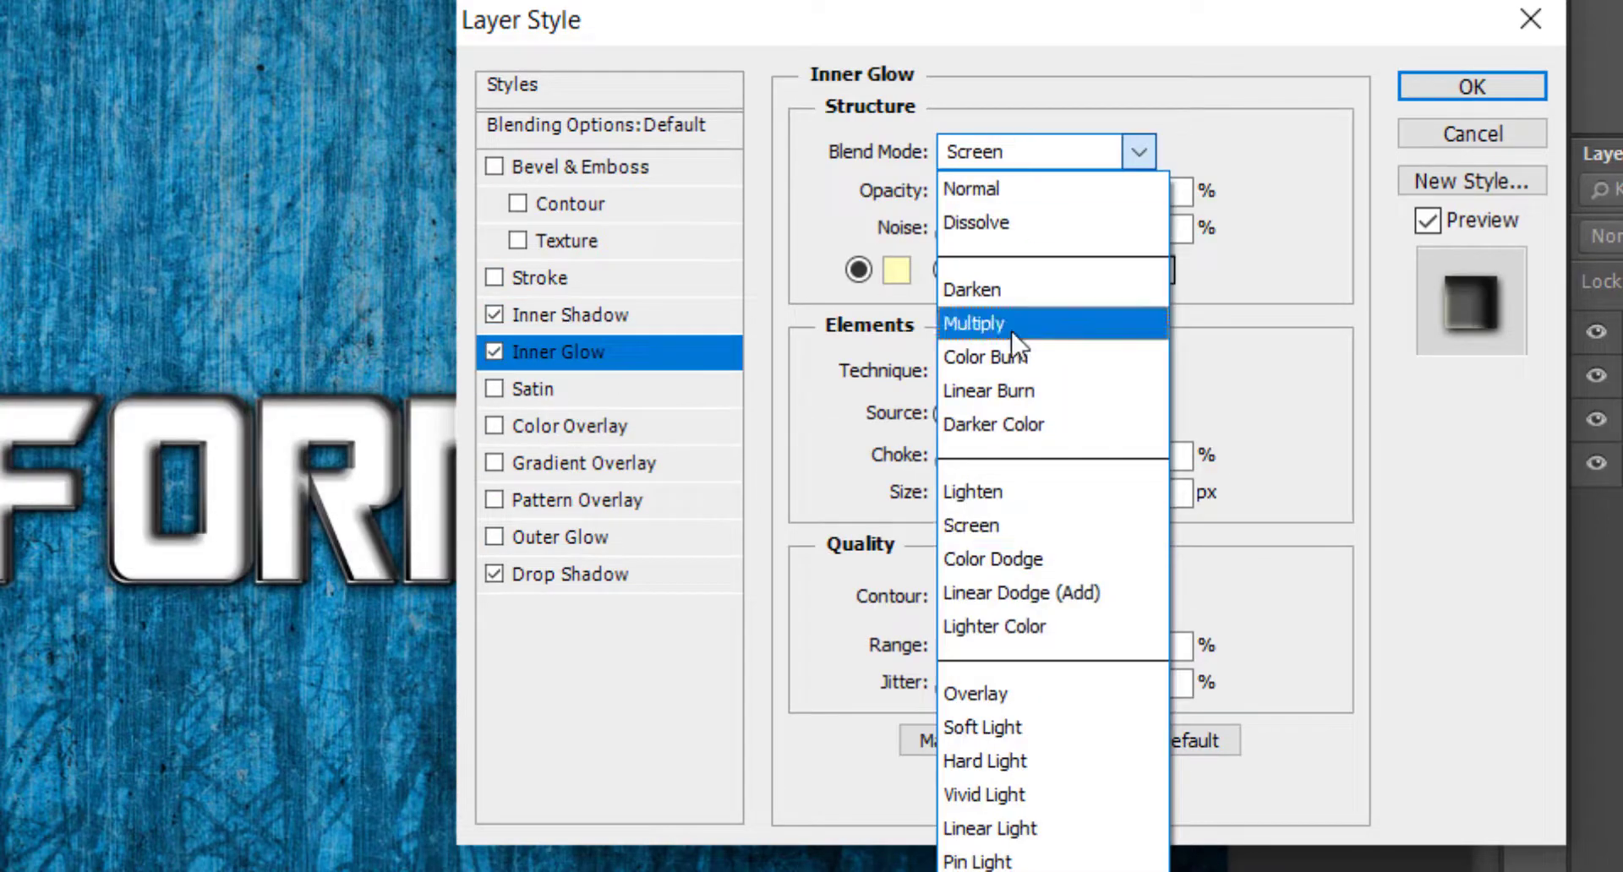
pyautogui.click(1023, 559)
pyautogui.moveTo(1068, 192); pyautogui.dragTo(1109, 192)
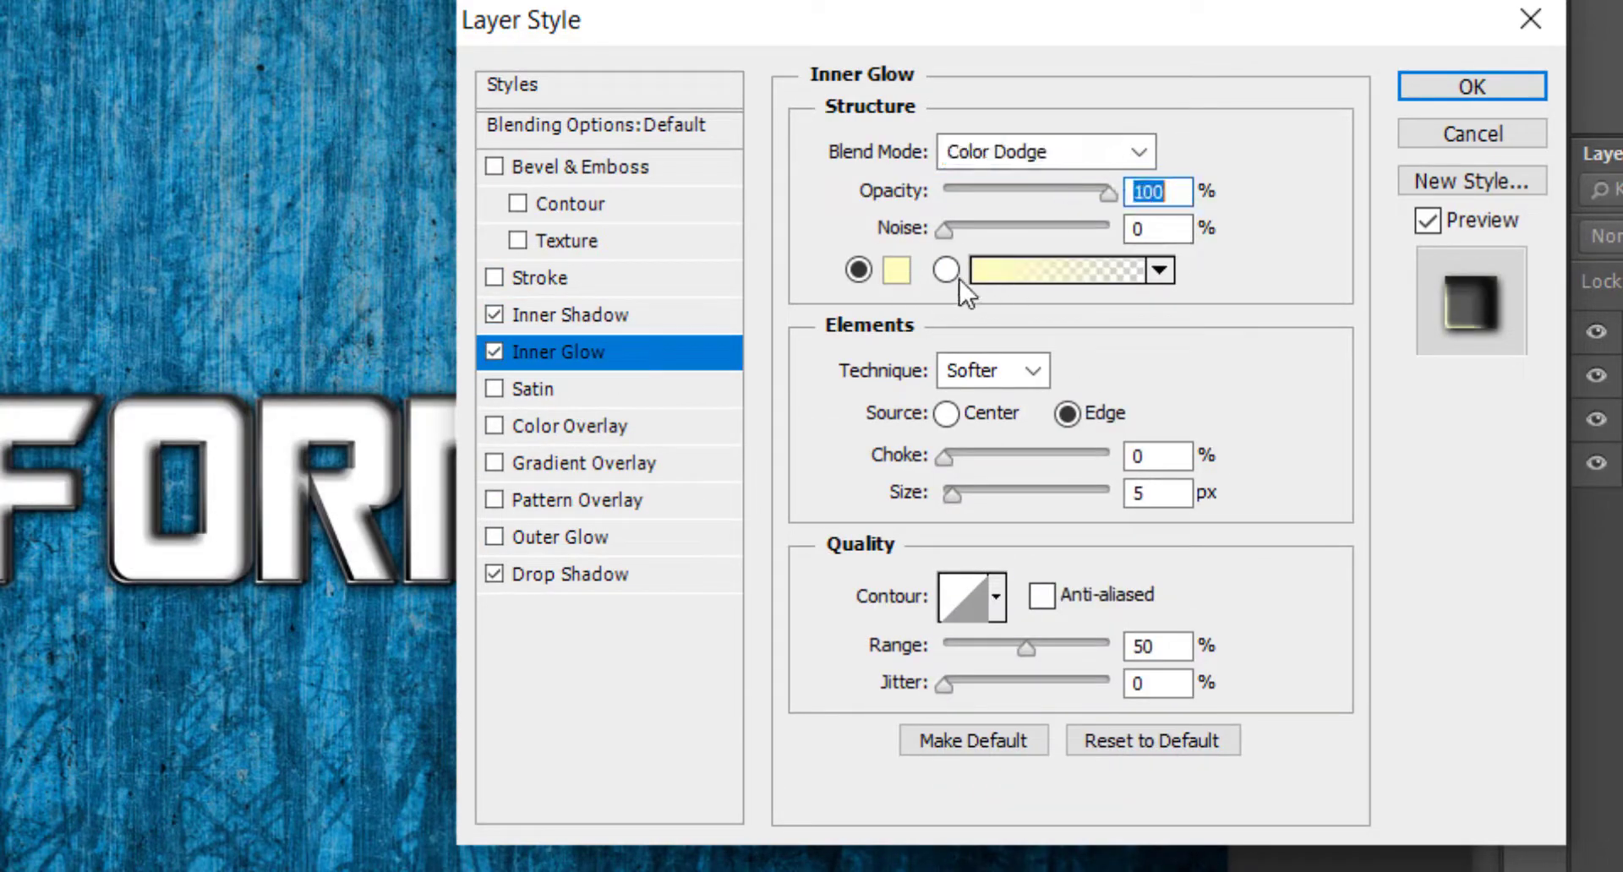
# Switch the inner glow to a black-to-white gradient and move the white stop to just past the middle.
pyautogui.click(1031, 279)
pyautogui.doubleClick(57, 463)
pyautogui.click(837, 572)
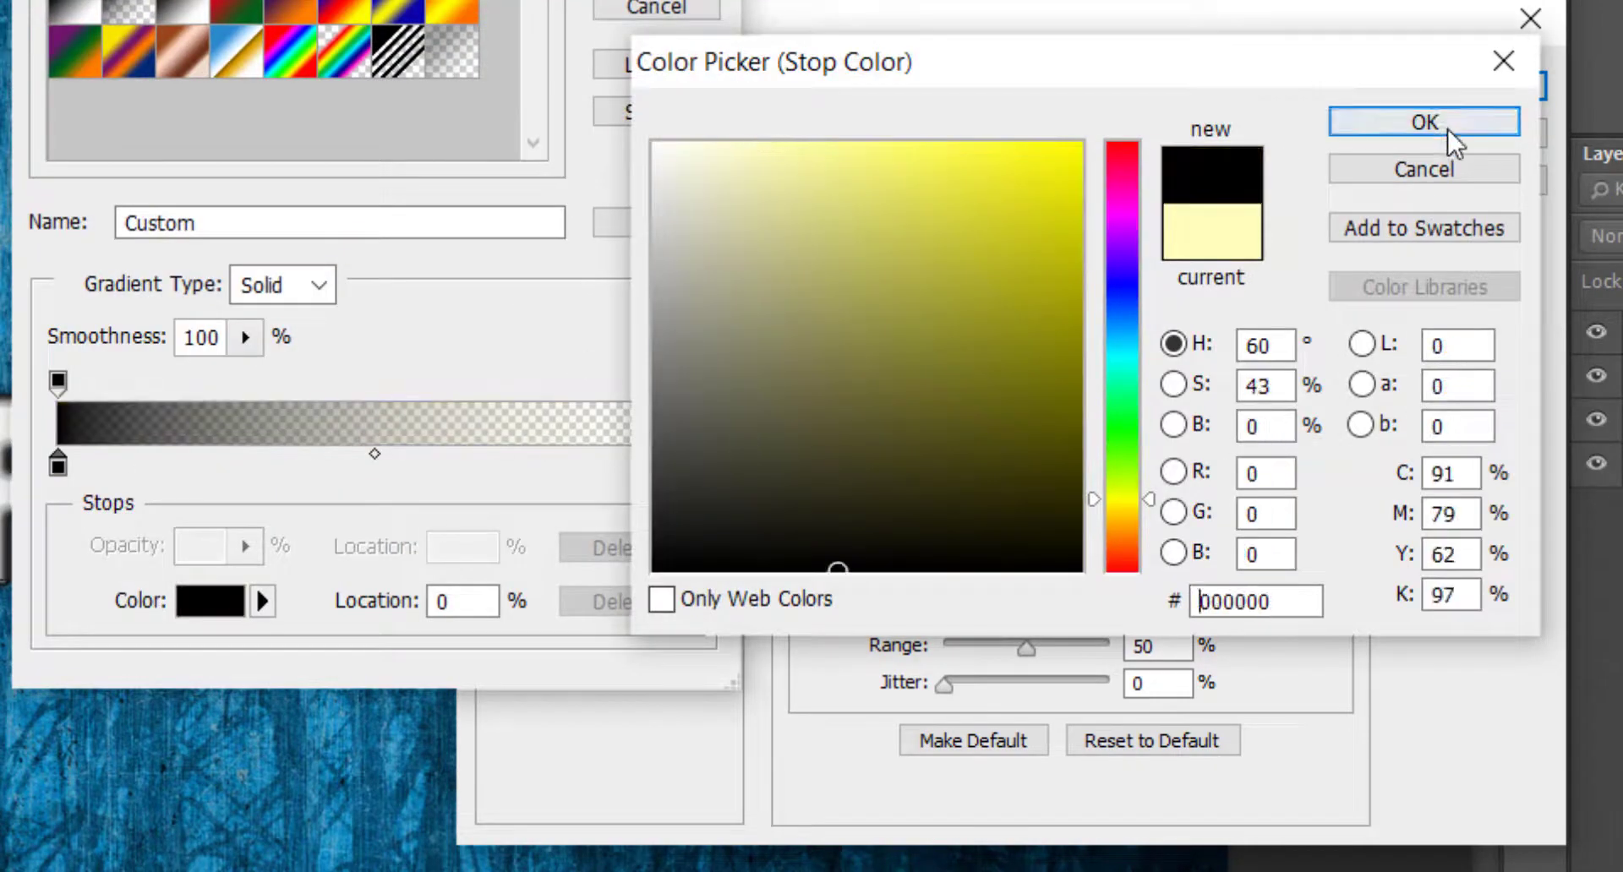
pyautogui.click(1346, 131)
pyautogui.click(174, 15)
pyautogui.moveTo(693, 464); pyautogui.dragTo(391, 475)
# Add a black stop at the gradient's far end and set the midpoint between white and that stop to 20%.
pyautogui.click(82, 466)
pyautogui.doubleClick(83, 467)
pyautogui.click(958, 571)
pyautogui.click(1424, 122)
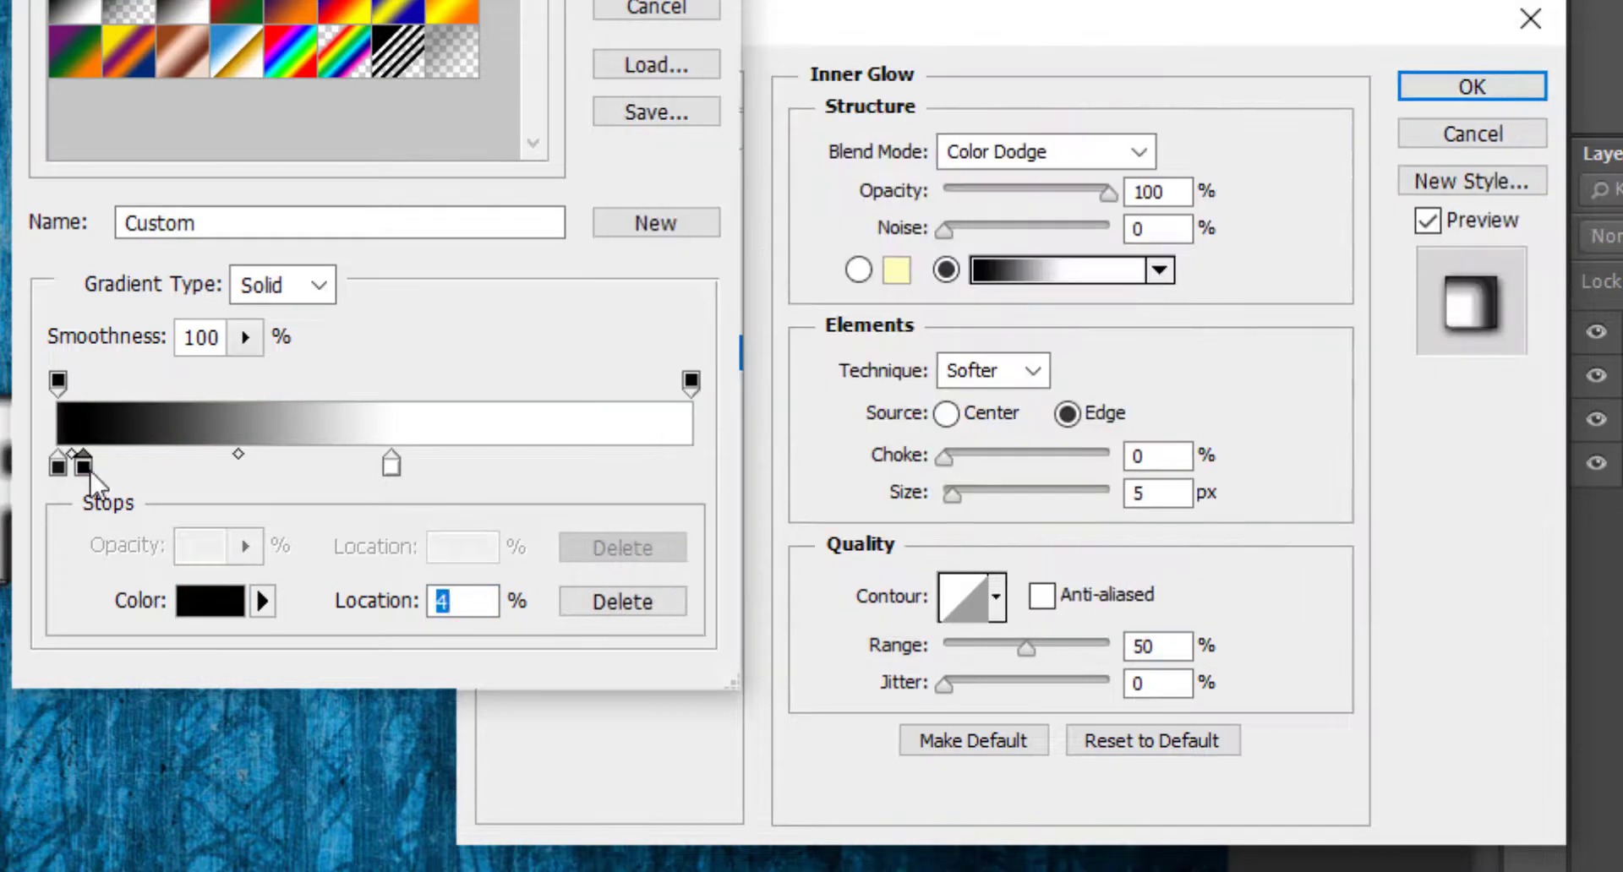
pyautogui.moveTo(82, 463); pyautogui.dragTo(693, 462)
pyautogui.moveTo(541, 456); pyautogui.dragTo(450, 456)
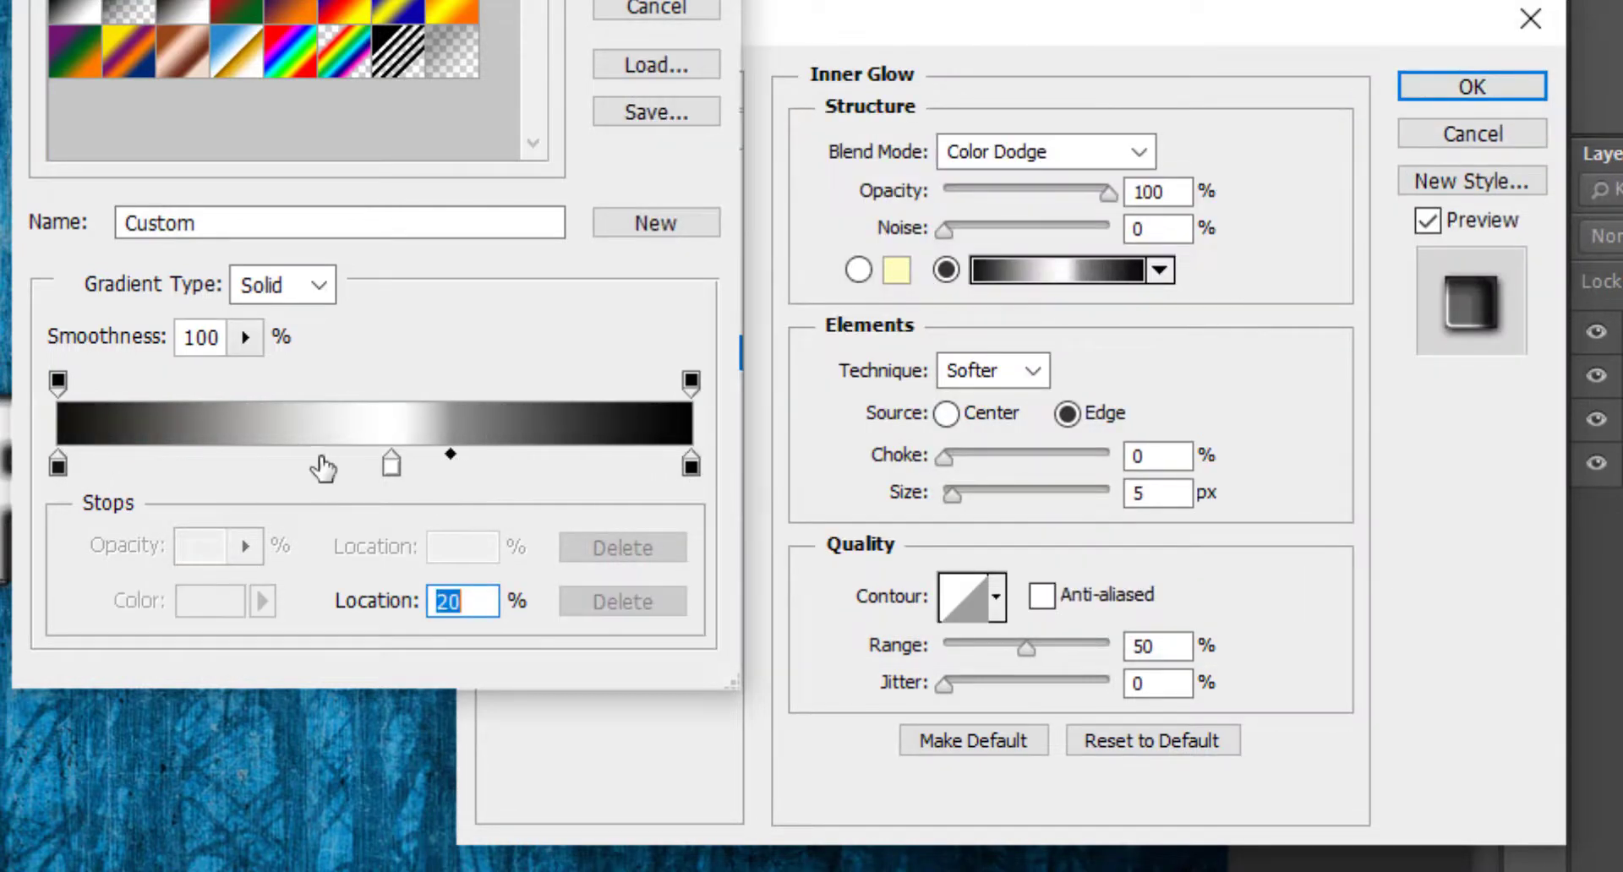
pyautogui.click(239, 467)
pyautogui.moveTo(239, 466); pyautogui.dragTo(212, 512)
pyautogui.moveTo(71, 468); pyautogui.dragTo(63, 504)
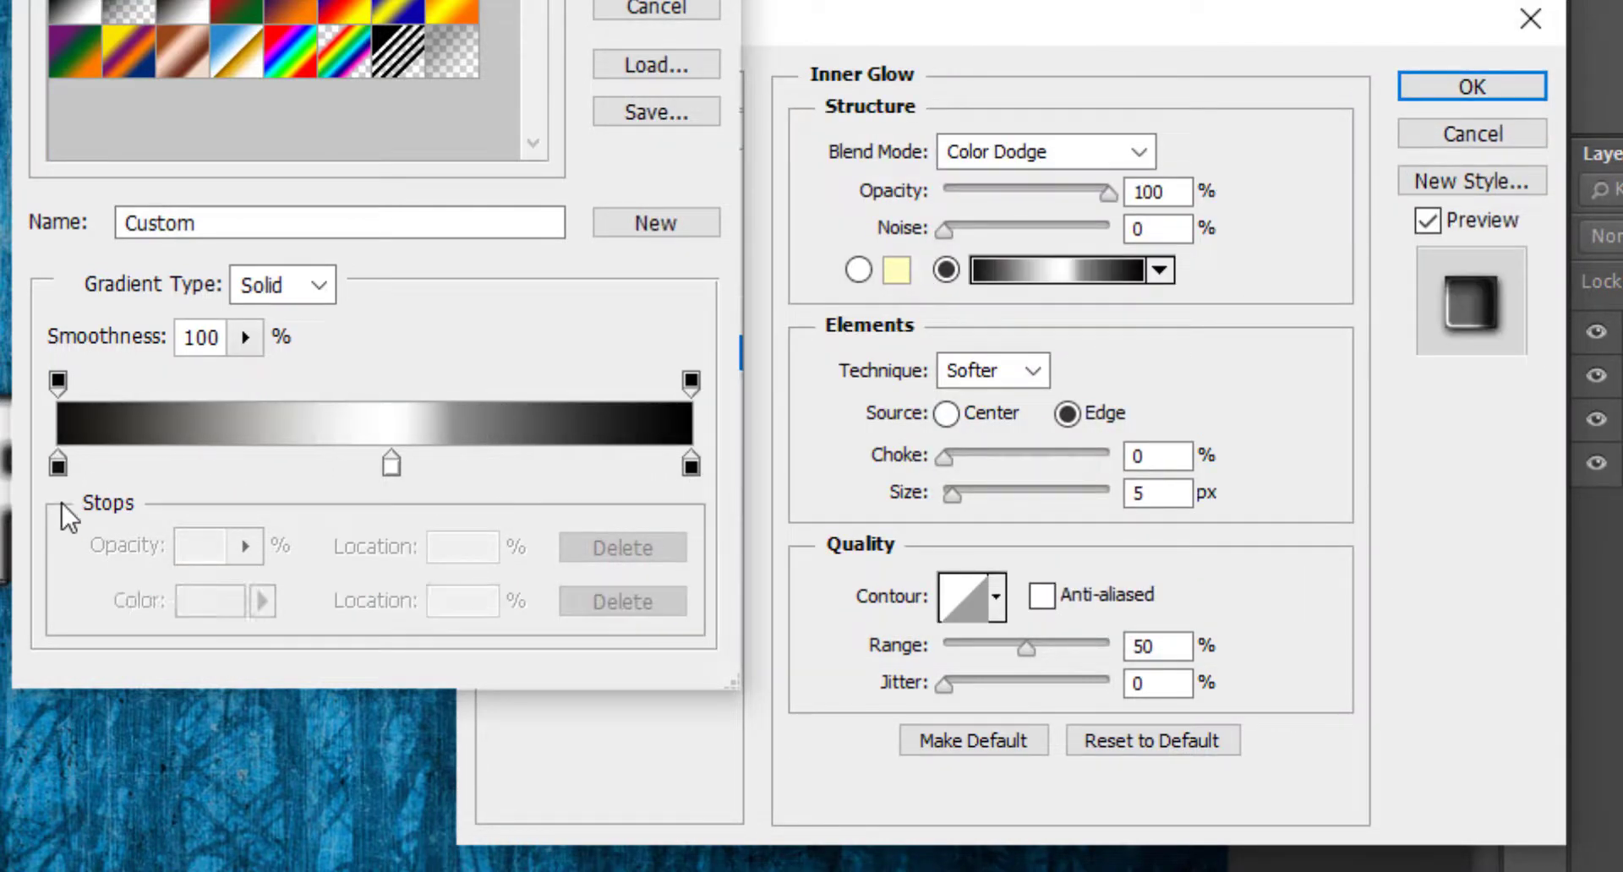
# Shift the midpoint between the first black stop and the white stop closer to white and accept the gradient.
pyautogui.click(57, 465)
pyautogui.moveTo(227, 454); pyautogui.dragTo(301, 460)
pyautogui.press('Return')
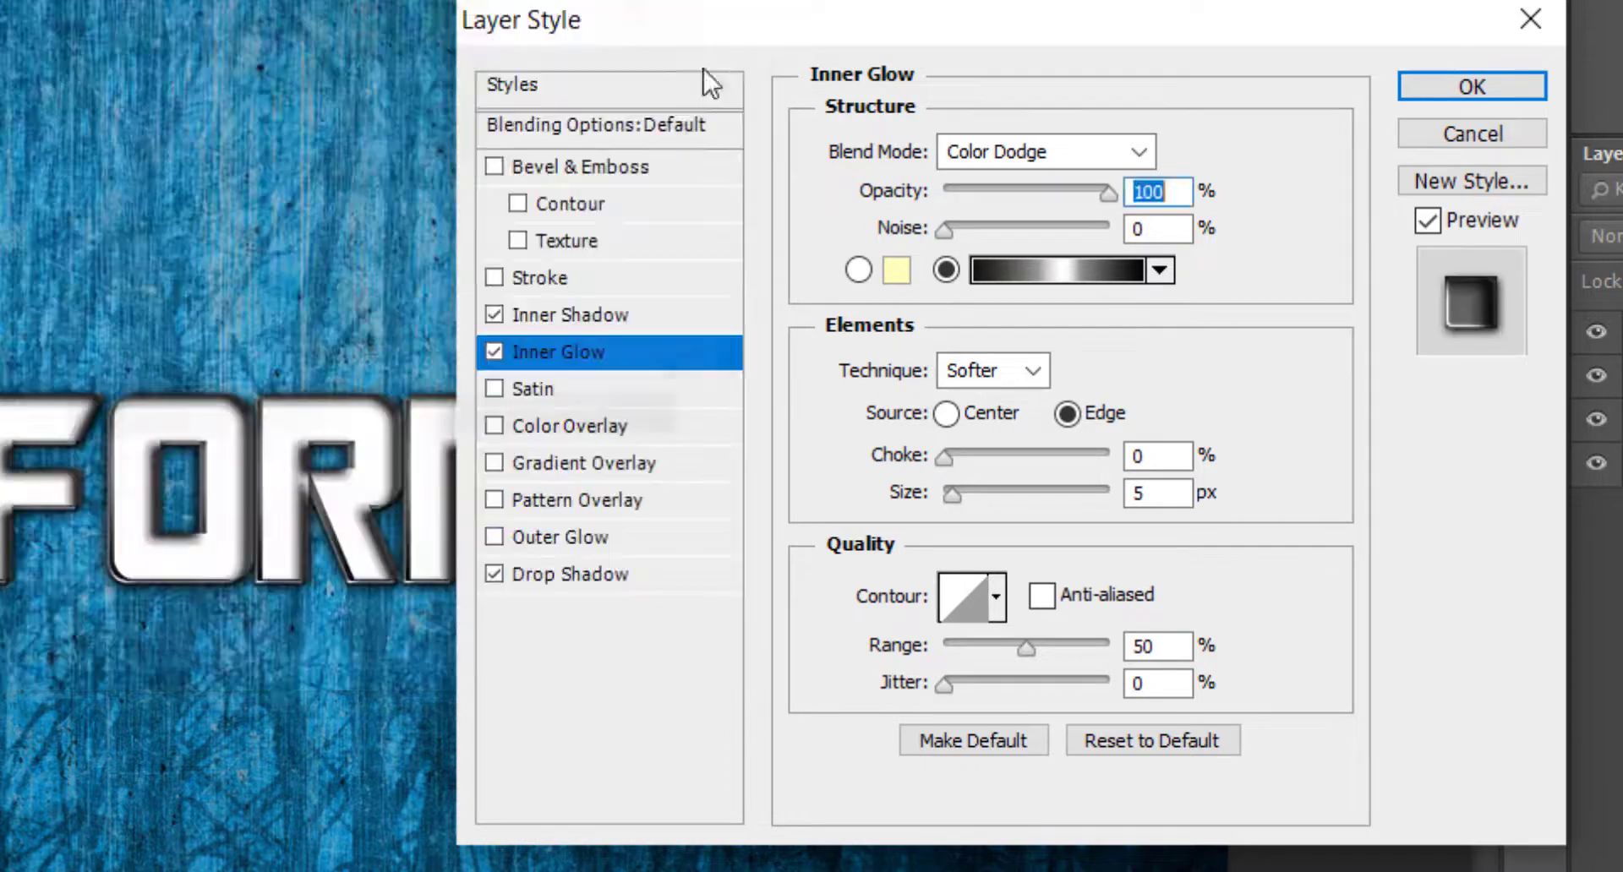
# Set the inner glow's size to 10 px, with the anti-aliased stepped contour and a 45% range.
pyautogui.doubleClick(1156, 493)
pyautogui.write('10')
pyautogui.click(997, 597)
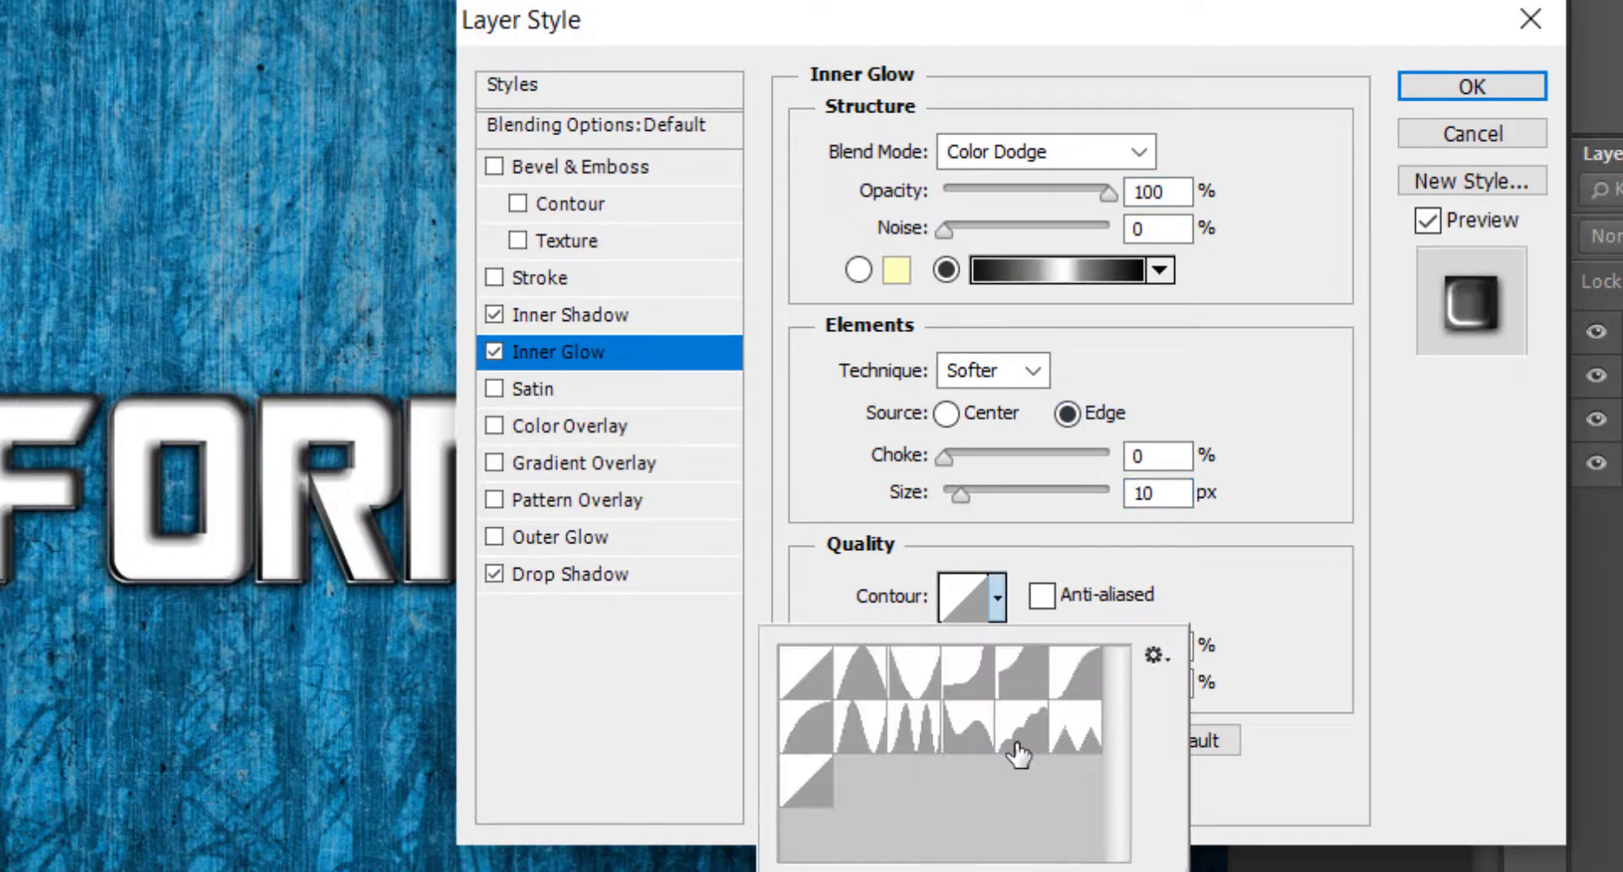
pyautogui.doubleClick(1022, 753)
pyautogui.click(1152, 597)
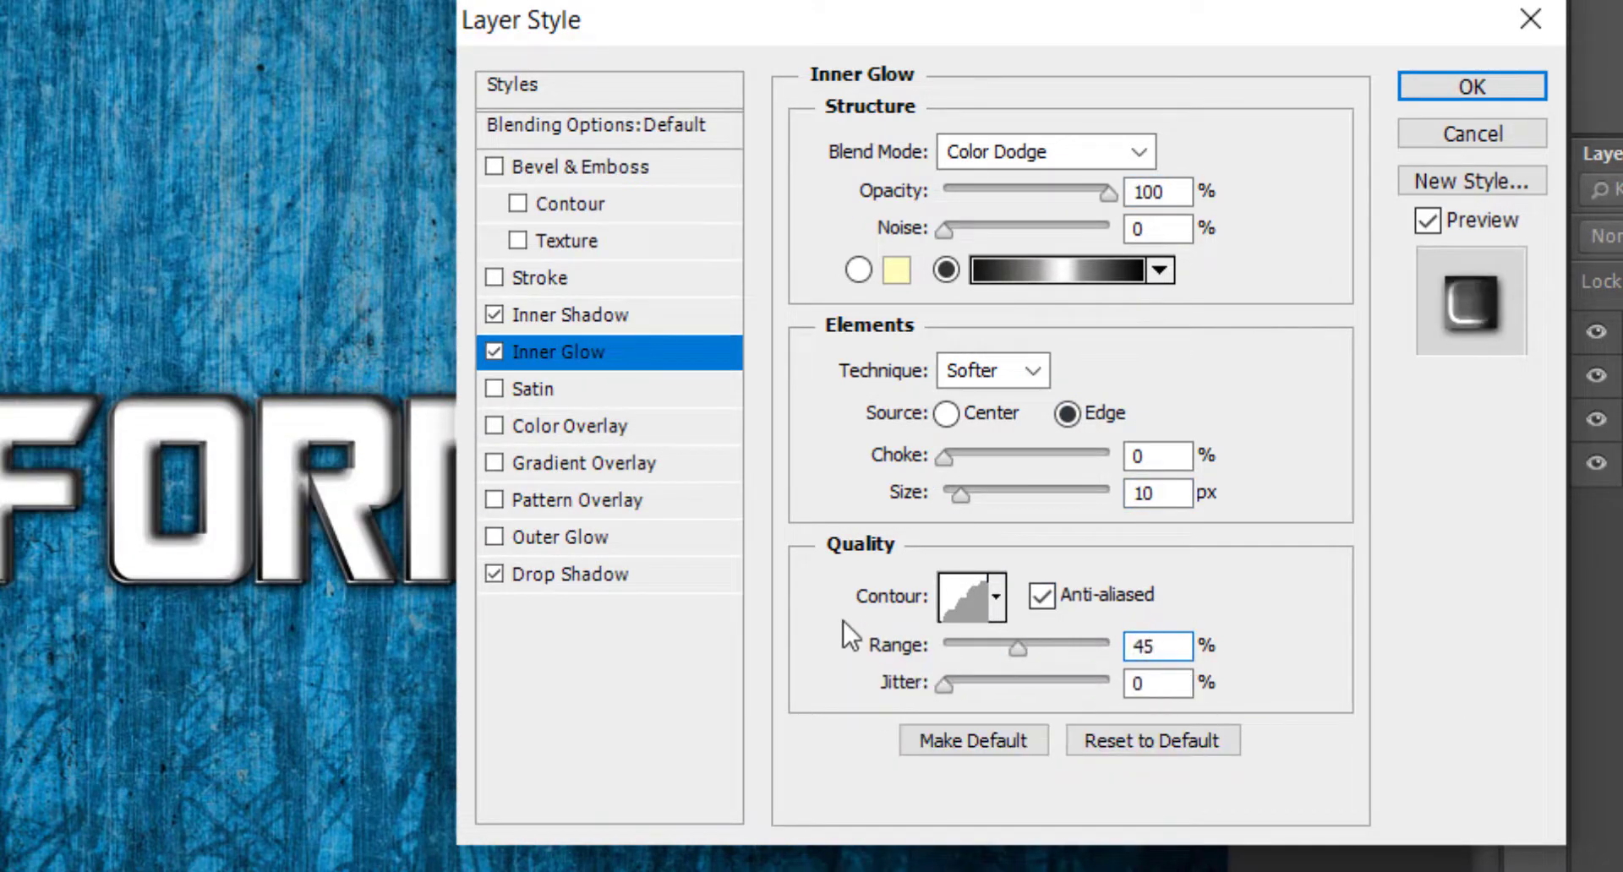
# Enable Bevel & Emboss as Pillow Emboss, Chisel Hard, with 409% depth, Down direction and 3 px size.
pyautogui.click(602, 165)
pyautogui.click(1030, 143)
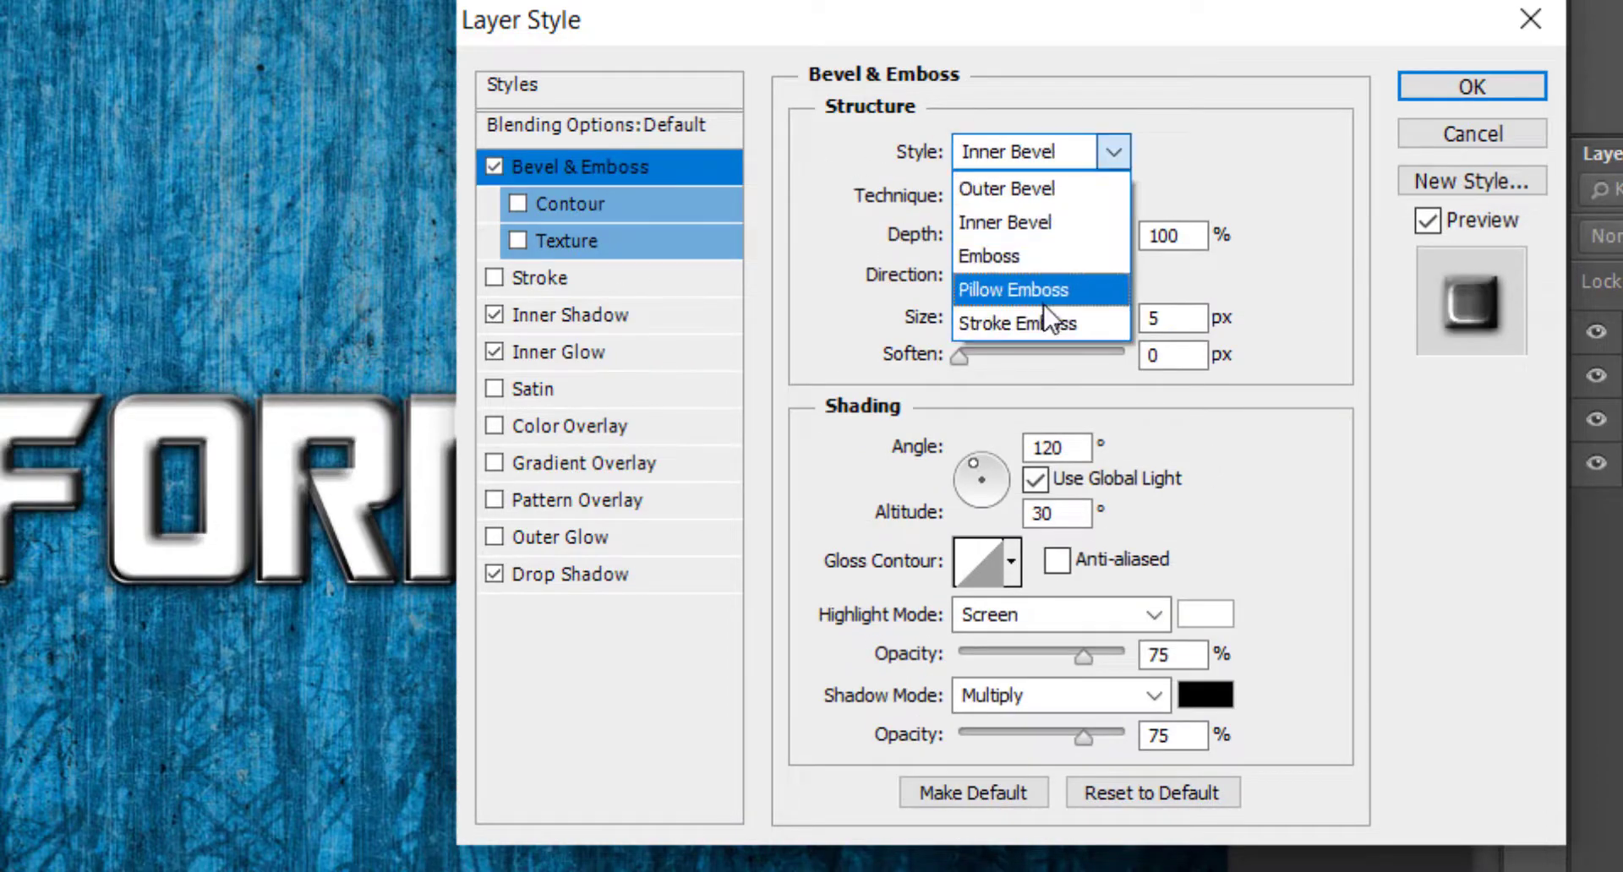
pyautogui.click(1046, 315)
pyautogui.click(1073, 197)
pyautogui.click(1031, 268)
pyautogui.doubleClick(1175, 235)
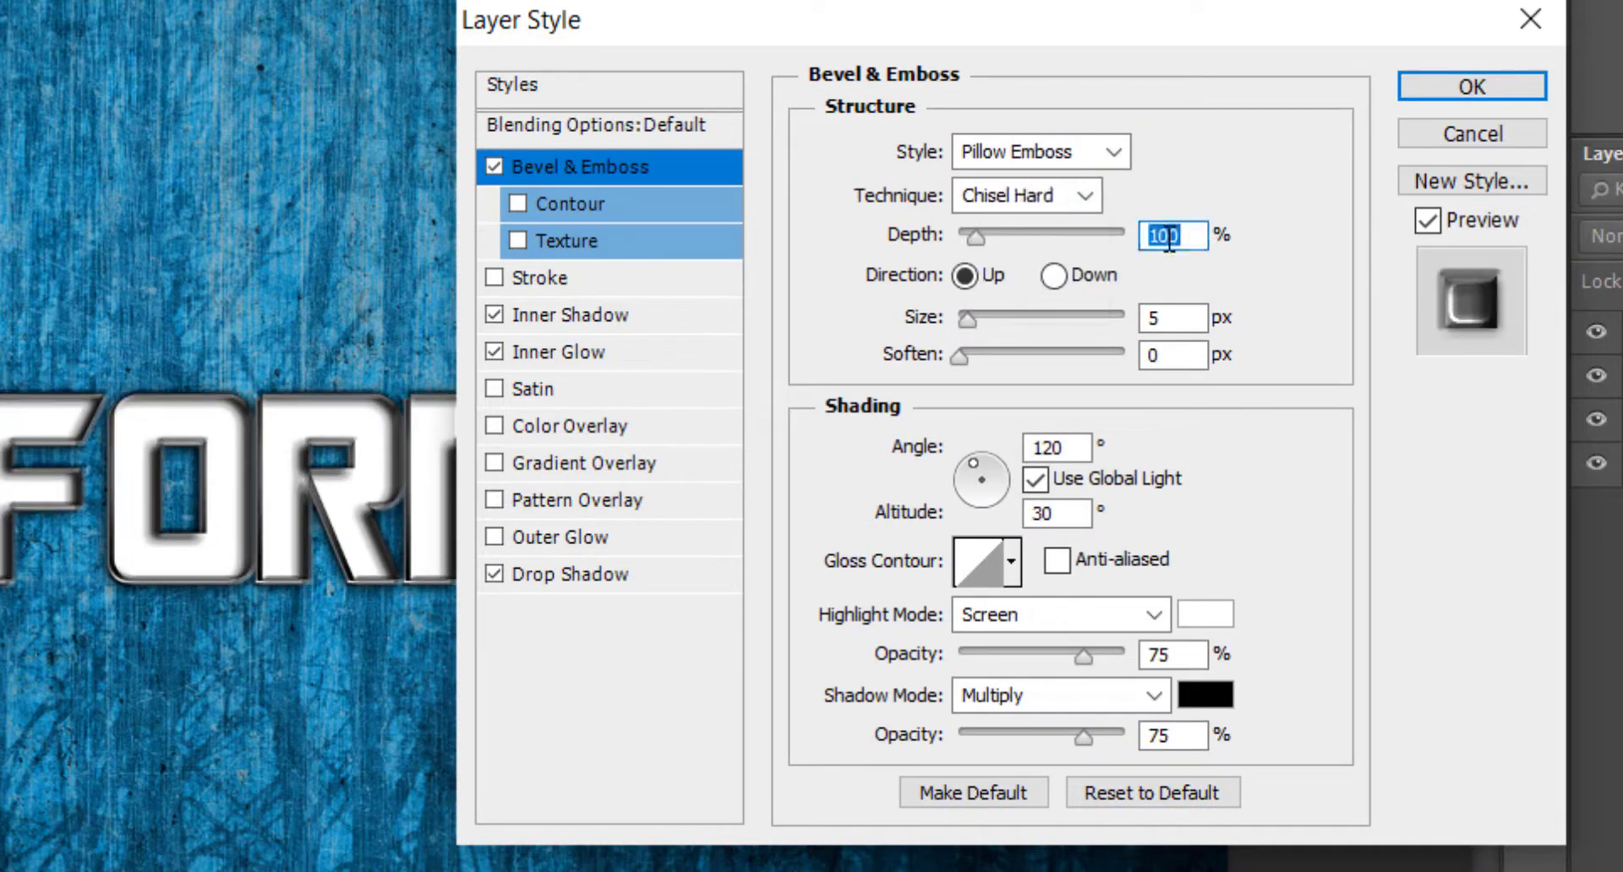
pyautogui.write('409')
pyautogui.click(1058, 276)
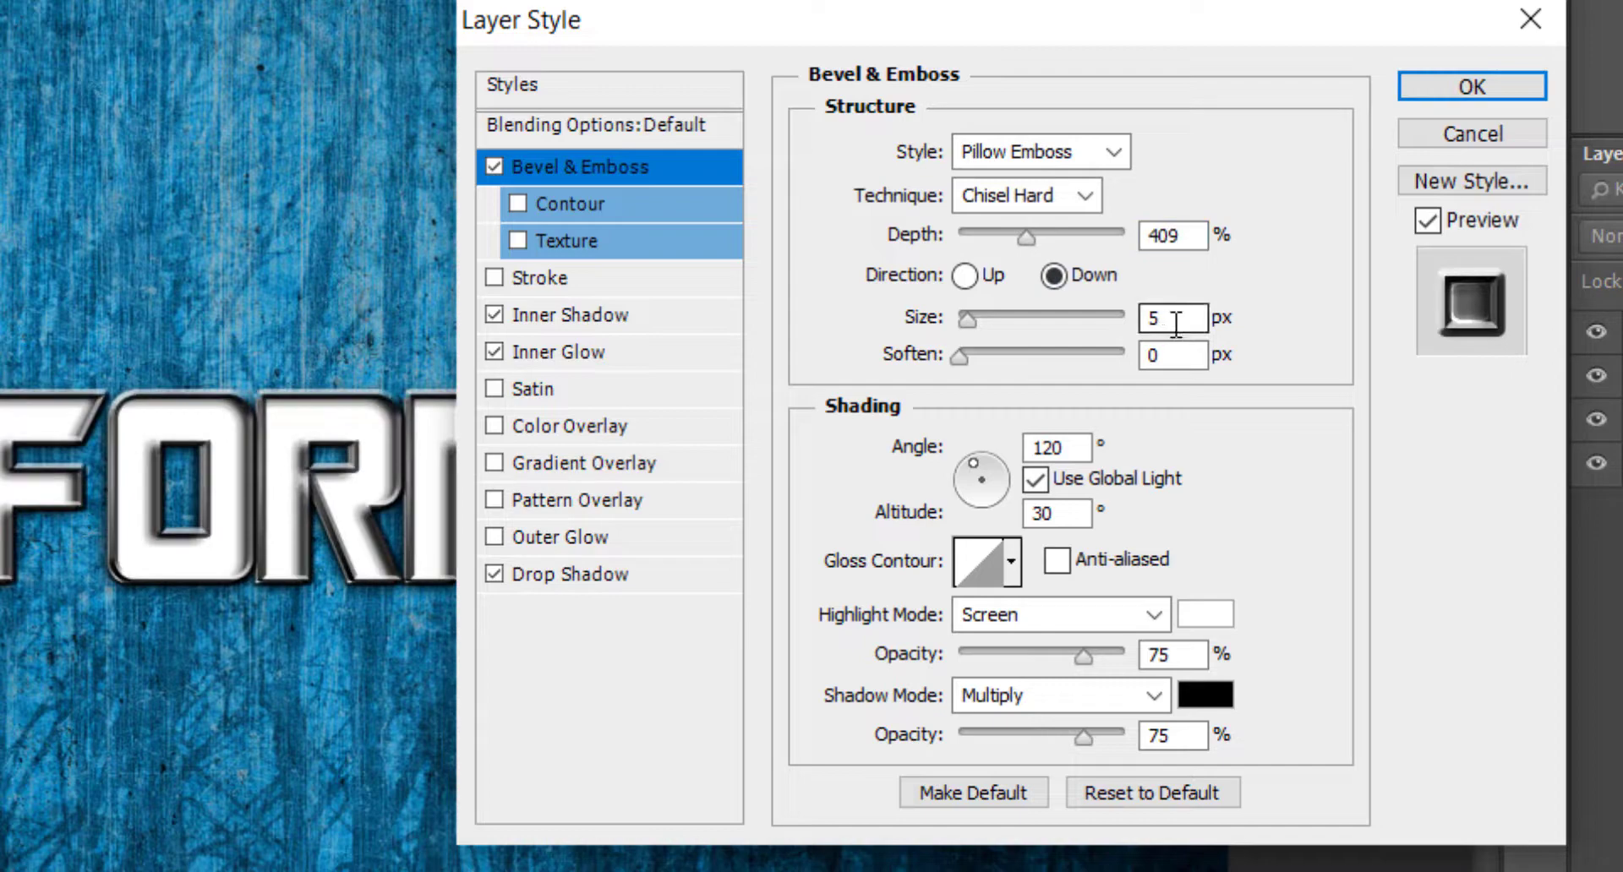
pyautogui.doubleClick(1176, 324)
pyautogui.write('3')
# Give the bevel the Ring gloss contour with anti-aliasing on.
pyautogui.click(1056, 560)
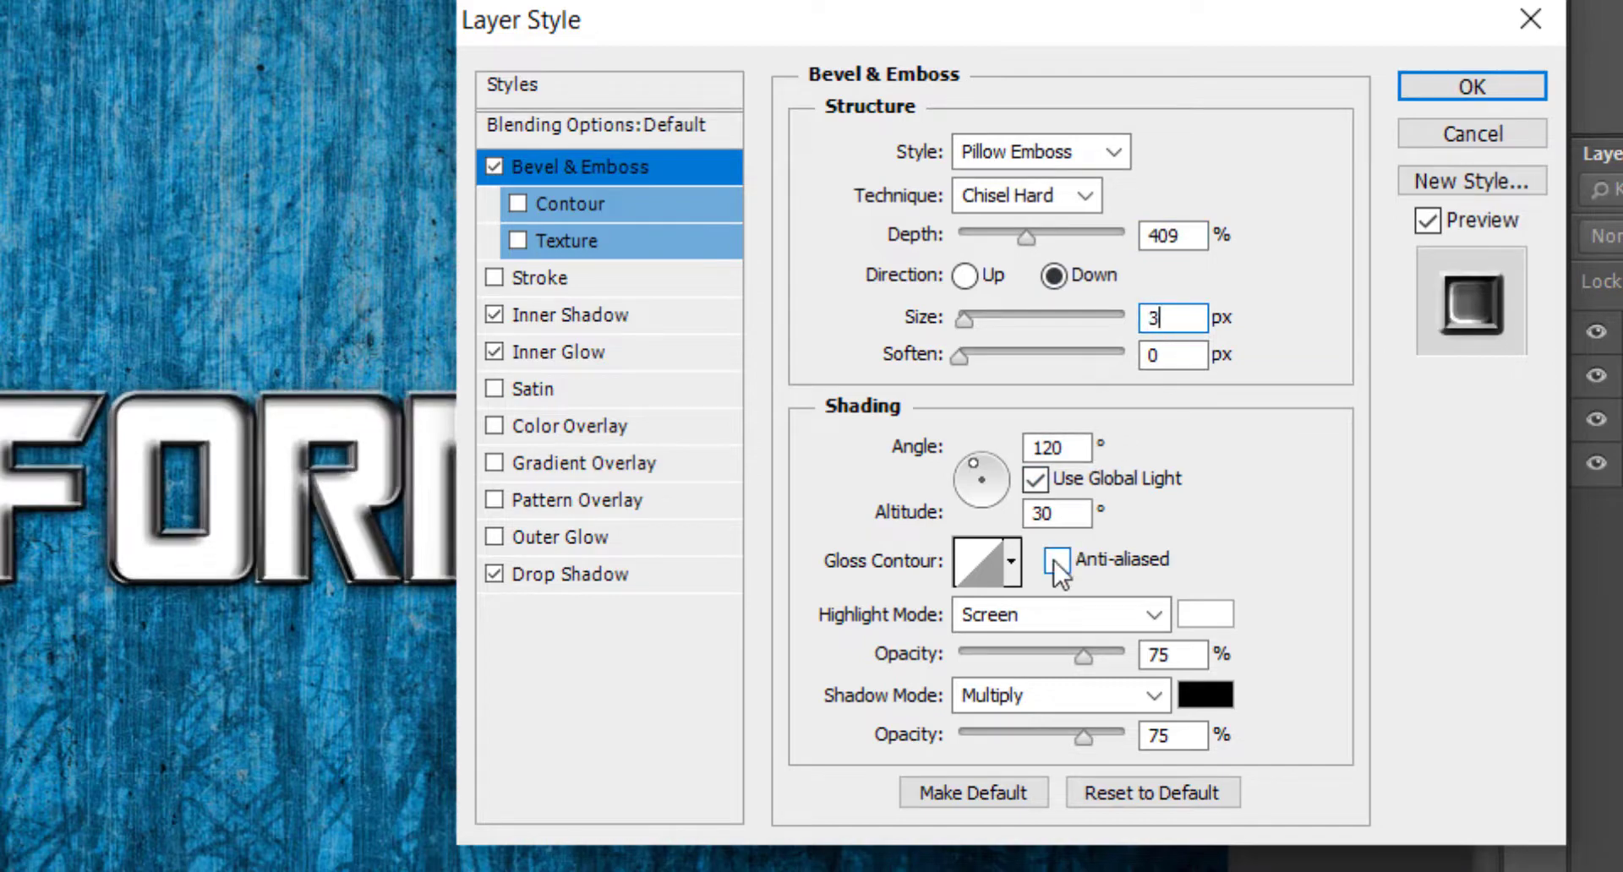
pyautogui.click(1011, 561)
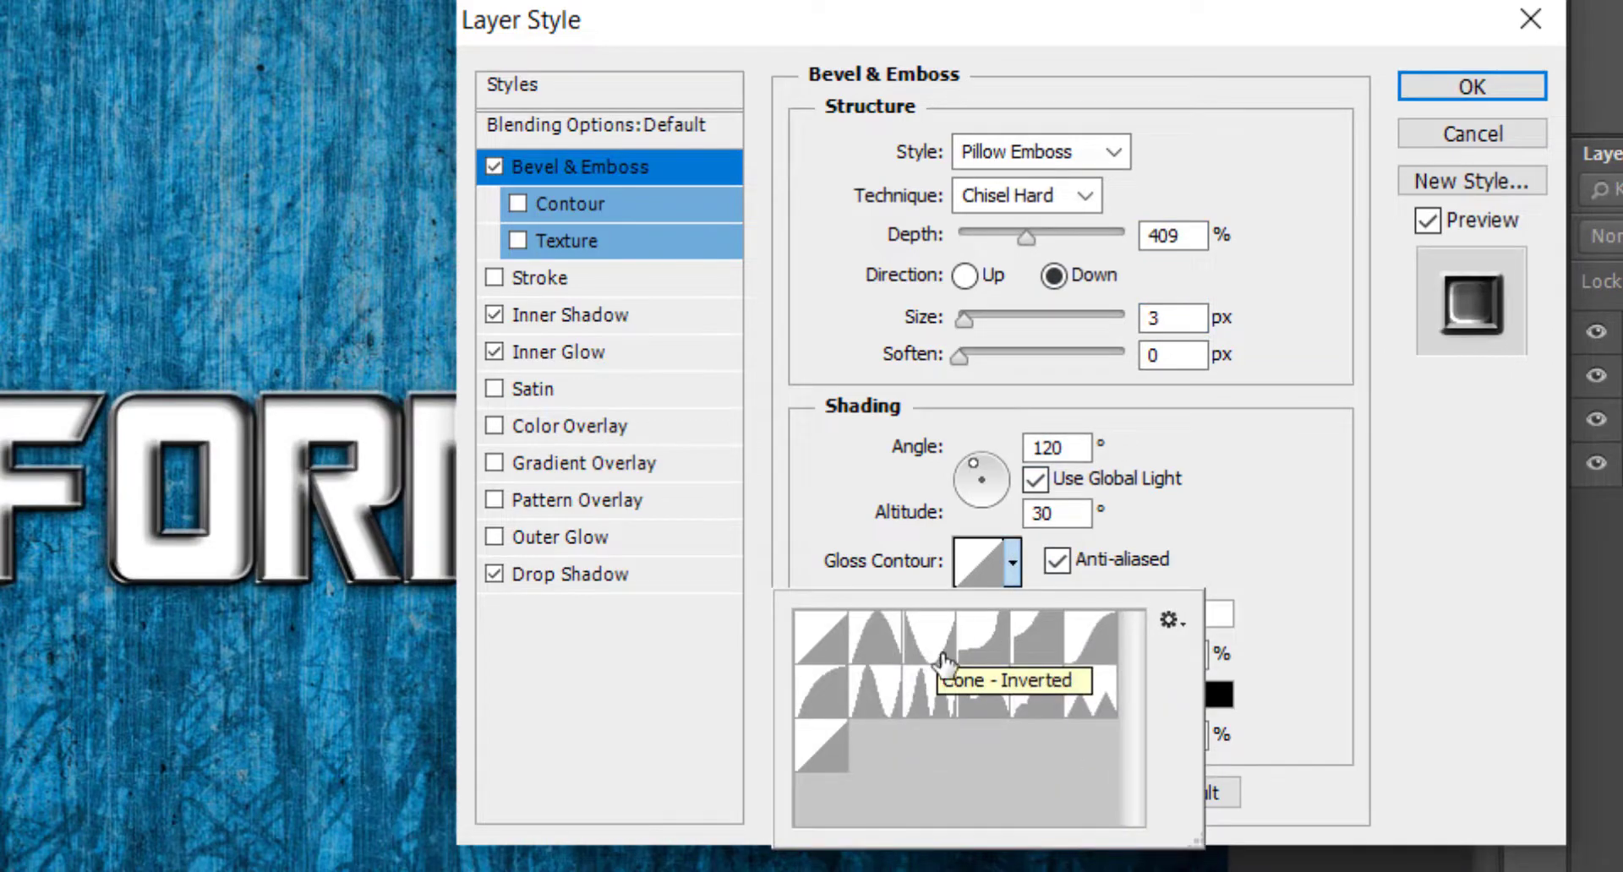
pyautogui.doubleClick(871, 715)
# Set the bevel's highlight mode to Linear Dodge (Add) with a dark grey colour and its shadow opacity to 46%.
pyautogui.click(1038, 617)
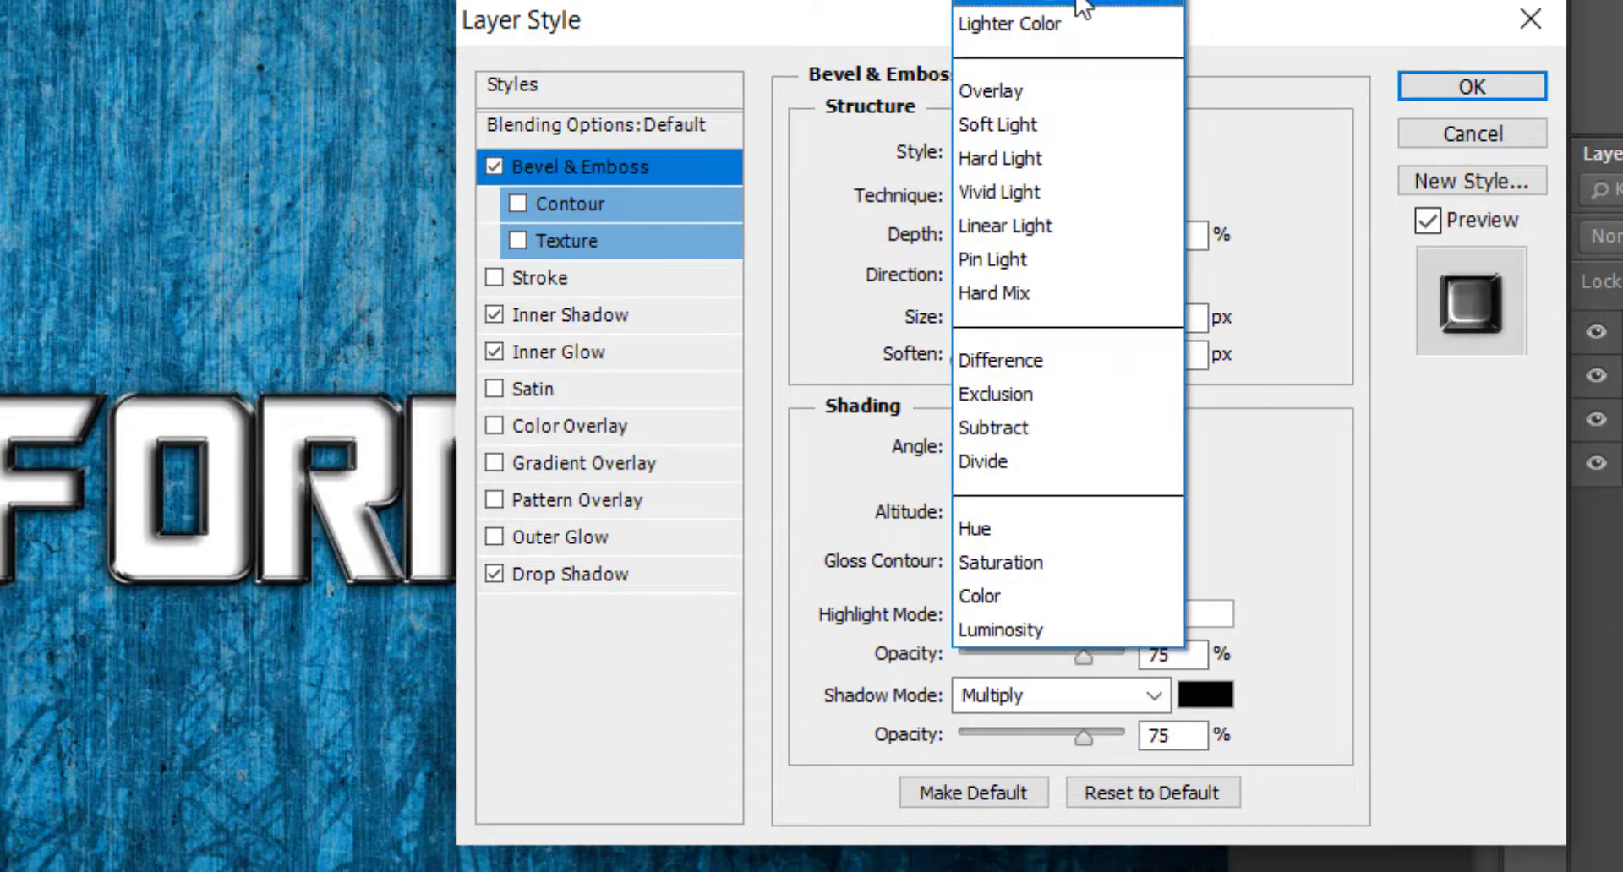
pyautogui.click(1015, 7)
pyautogui.click(1206, 615)
pyautogui.press('Return')
pyautogui.doubleClick(1183, 736)
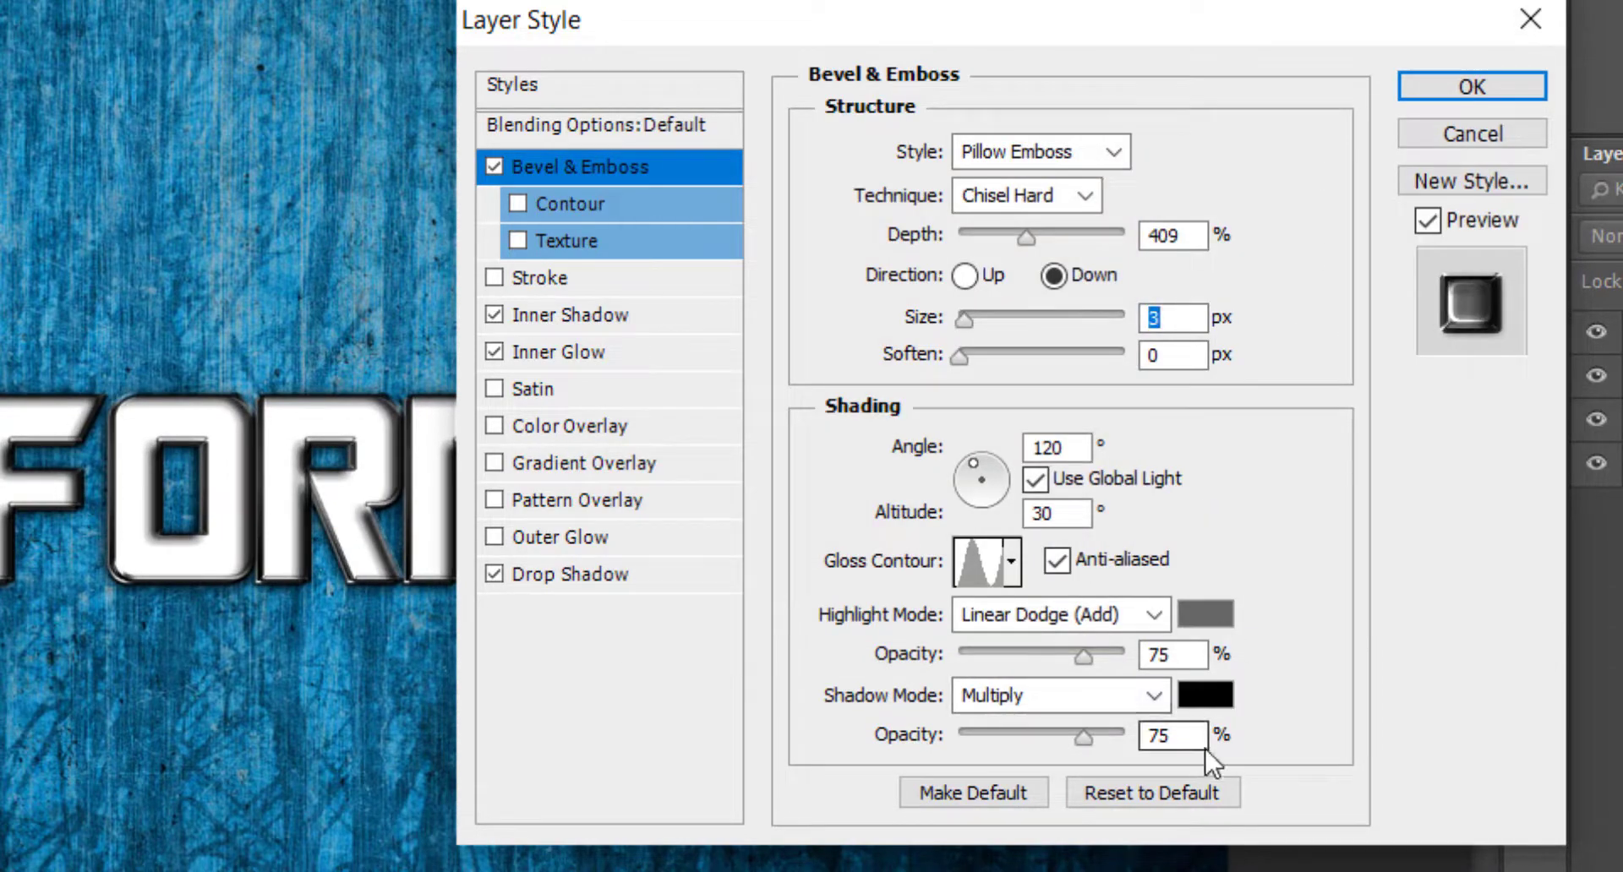
pyautogui.write('46')
# Add a cone-shaped contour with anti-aliasing to the bevel.
pyautogui.click(600, 205)
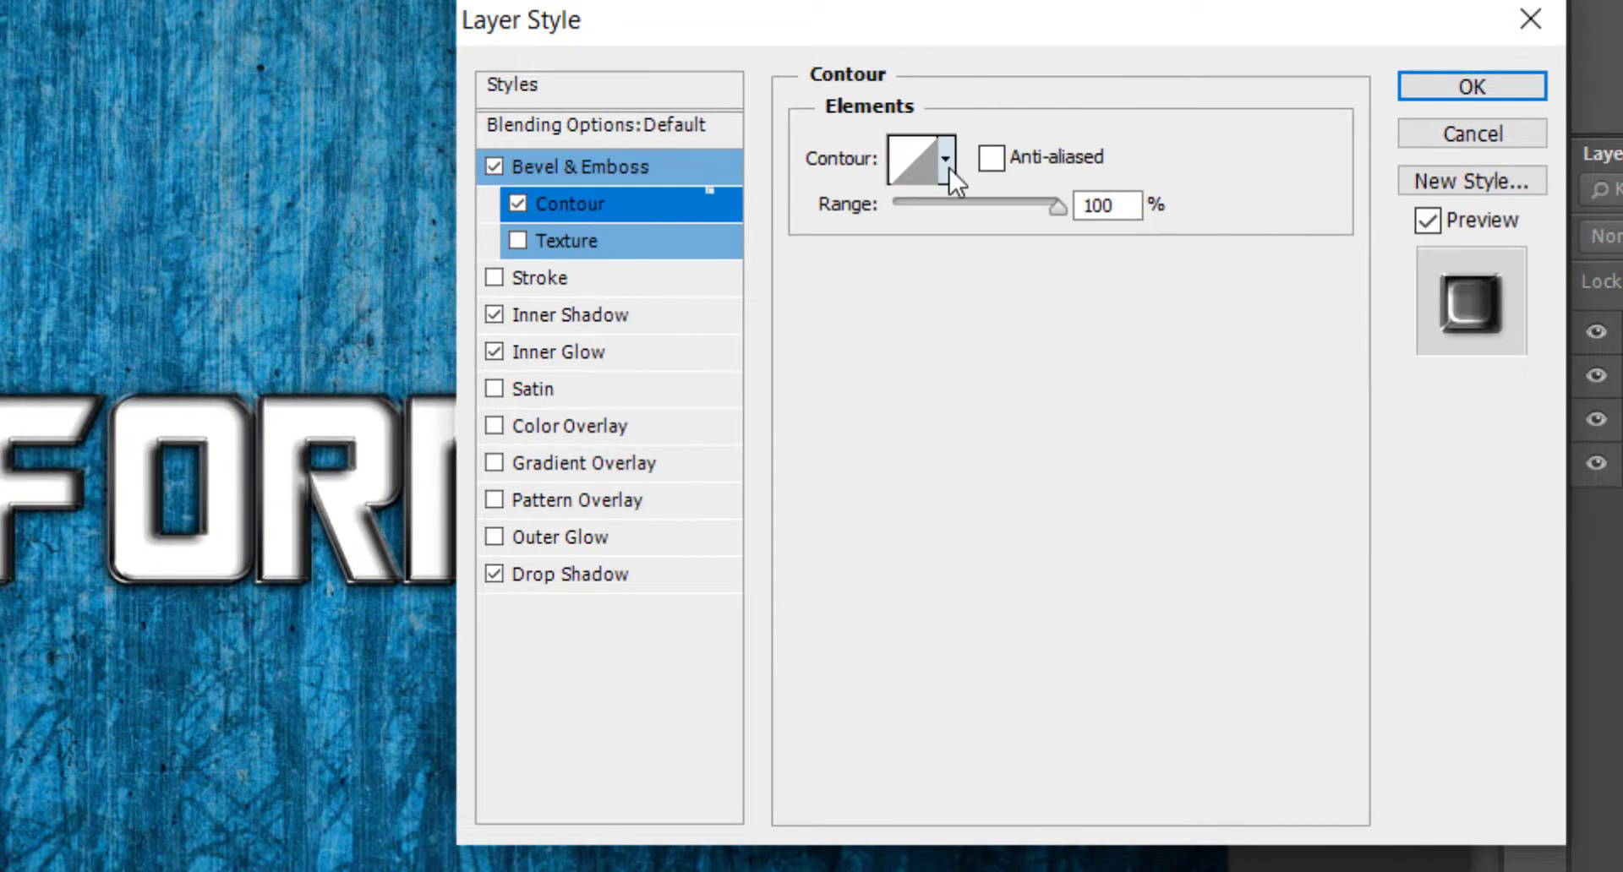
pyautogui.click(947, 161)
pyautogui.doubleClick(1017, 237)
pyautogui.click(1038, 157)
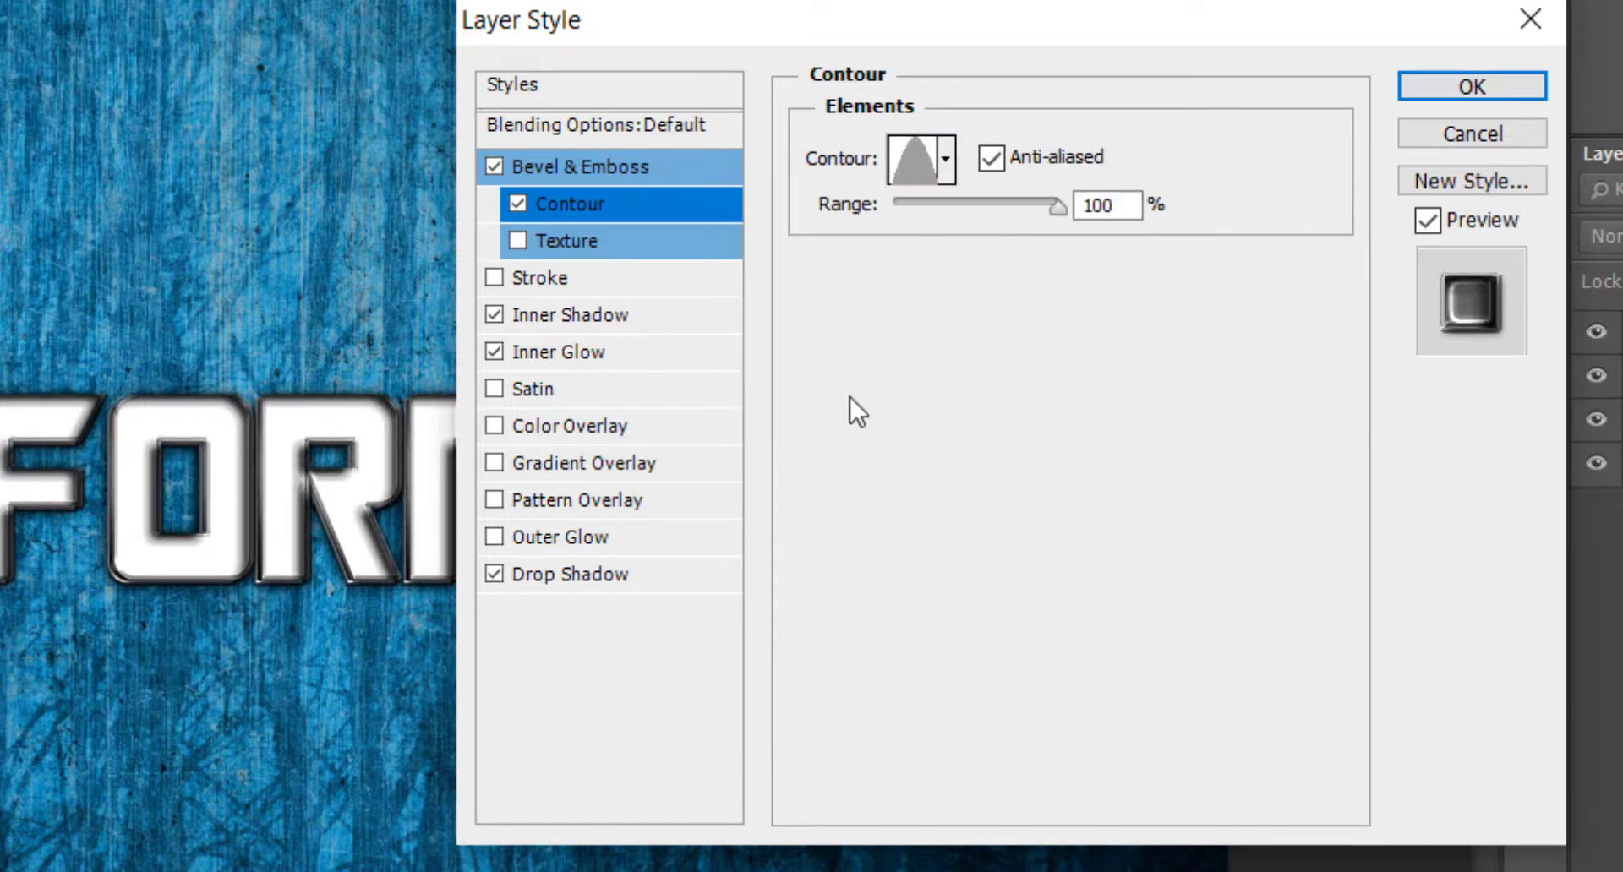
# Add a dark grey Color Overlay in Normal mode at 60% opacity.
pyautogui.click(636, 425)
pyautogui.click(1191, 150)
pyautogui.press('Return')
pyautogui.write('60')
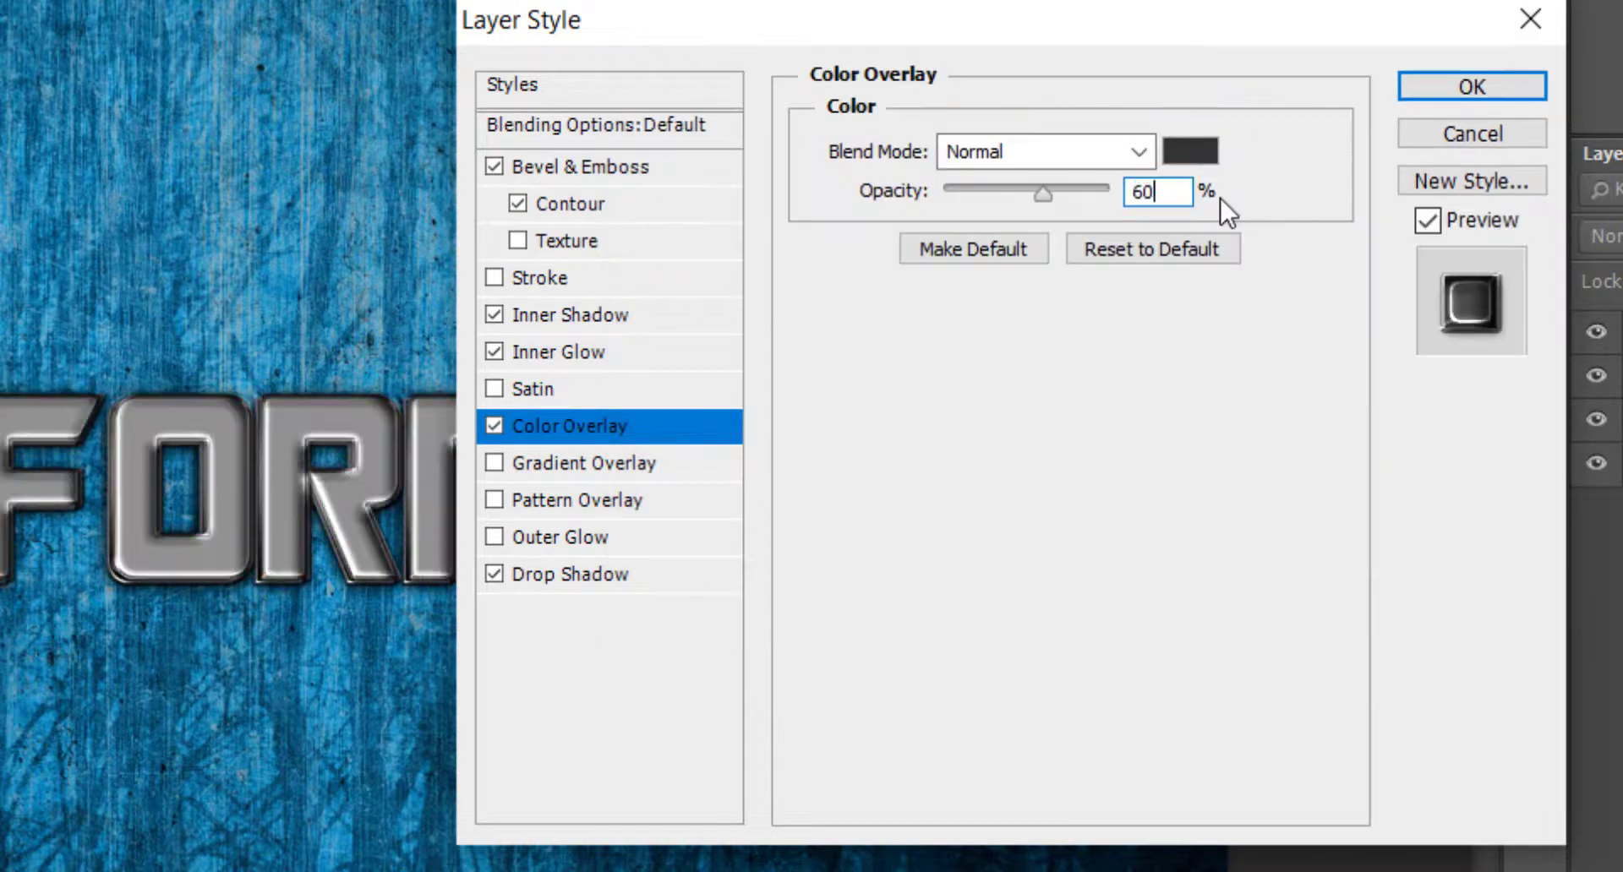
# Add a Pattern Overlay using the fine grey textured pattern, scaled to 87%.
pyautogui.click(619, 509)
pyautogui.click(1050, 267)
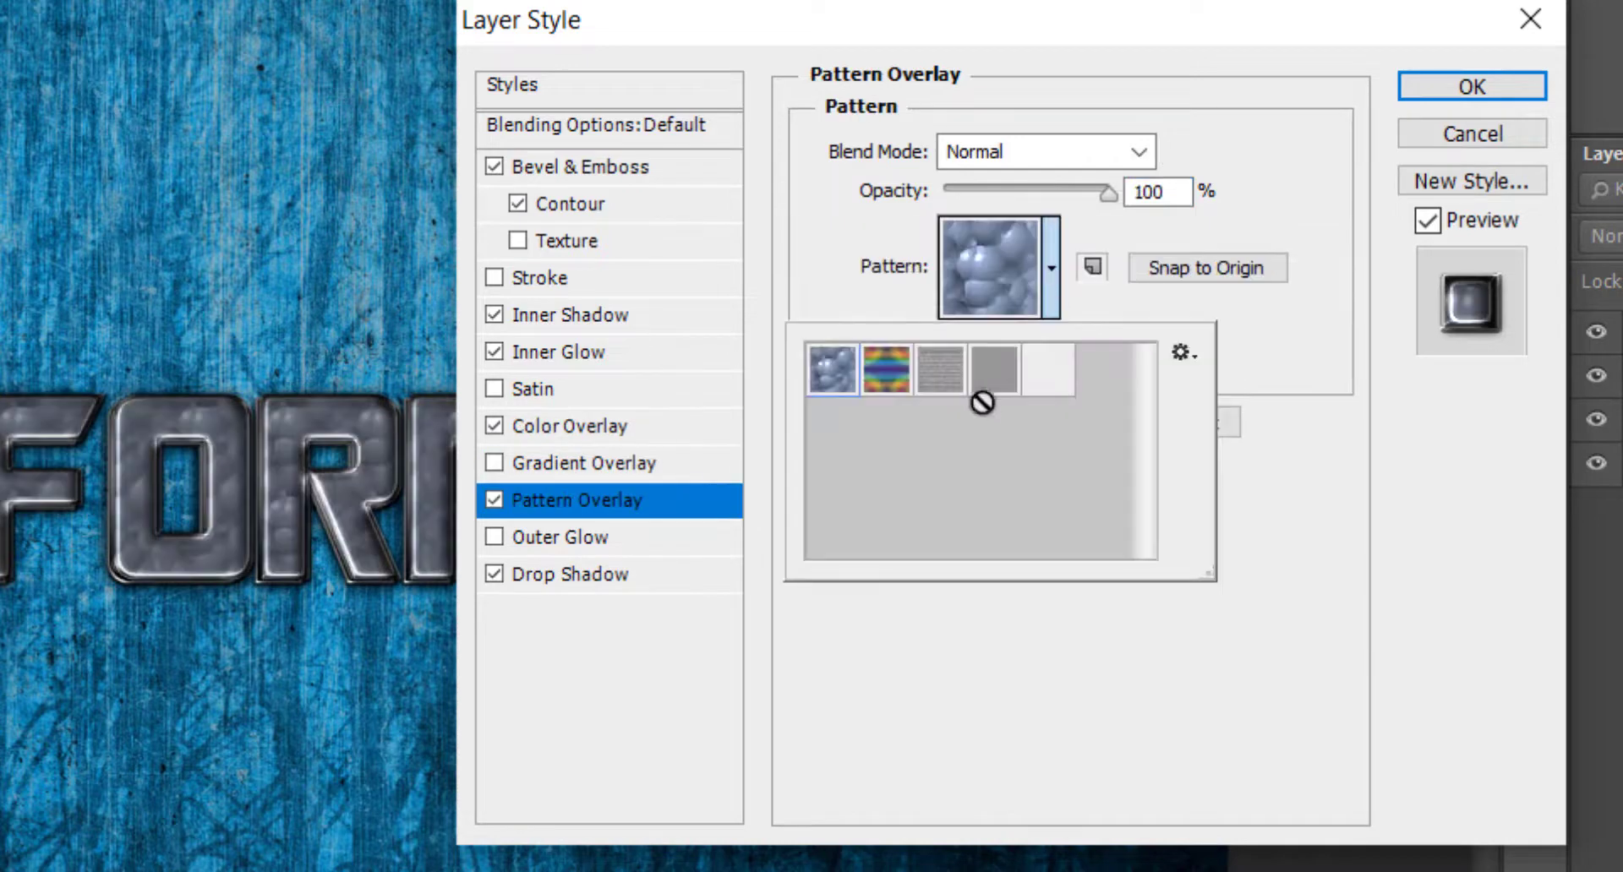
pyautogui.click(993, 374)
pyautogui.click(1246, 159)
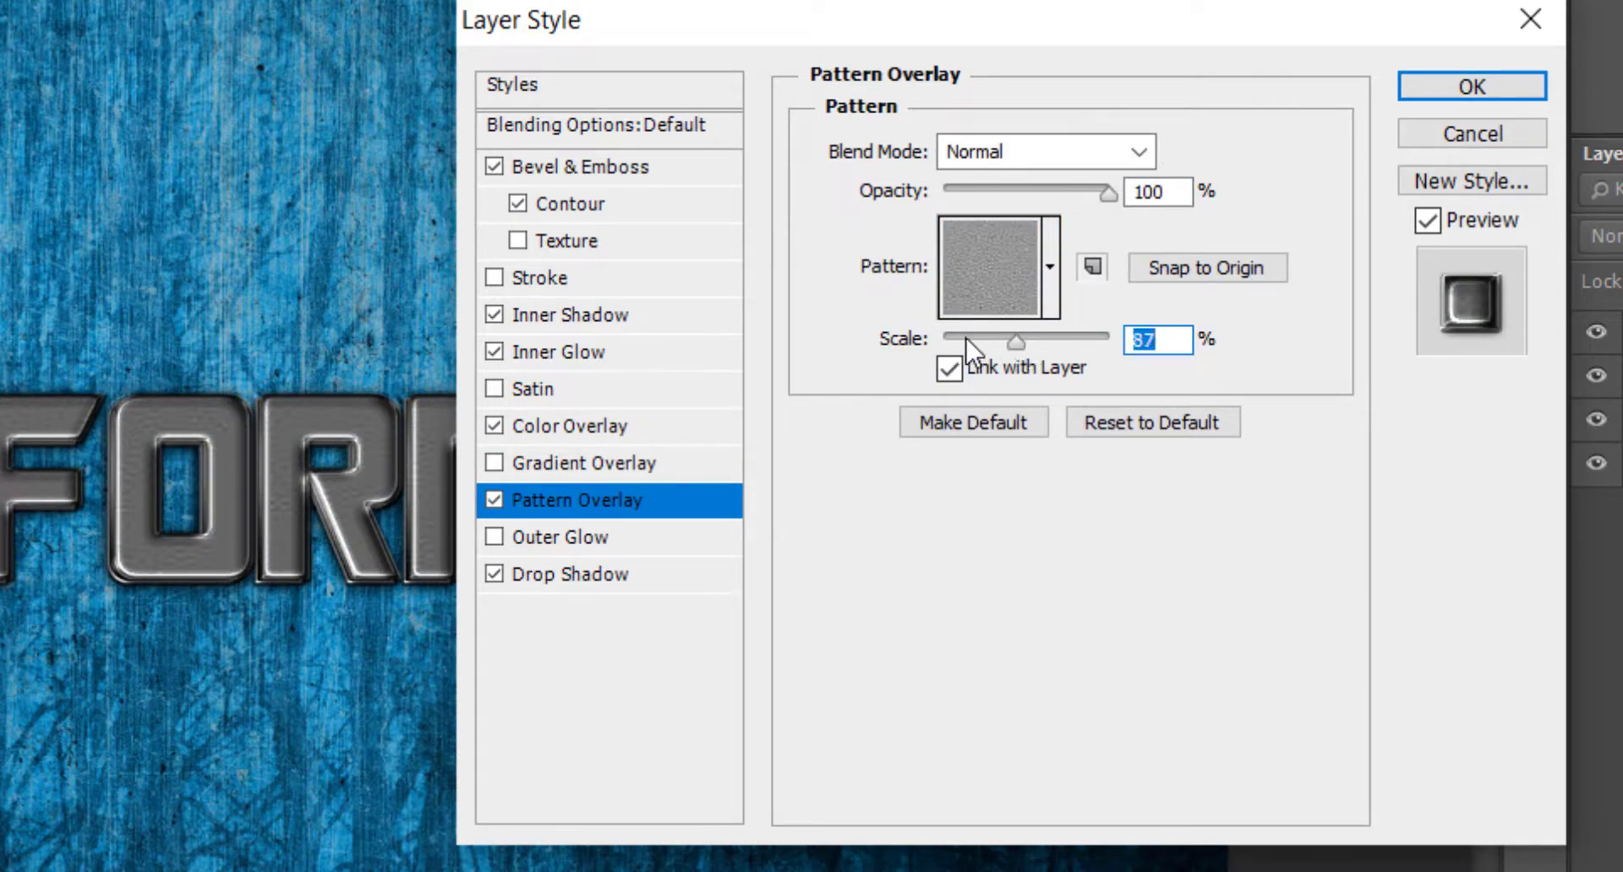
# Add a 3 px Stroke positioned inside the letters with a gradient fill.
pyautogui.click(600, 277)
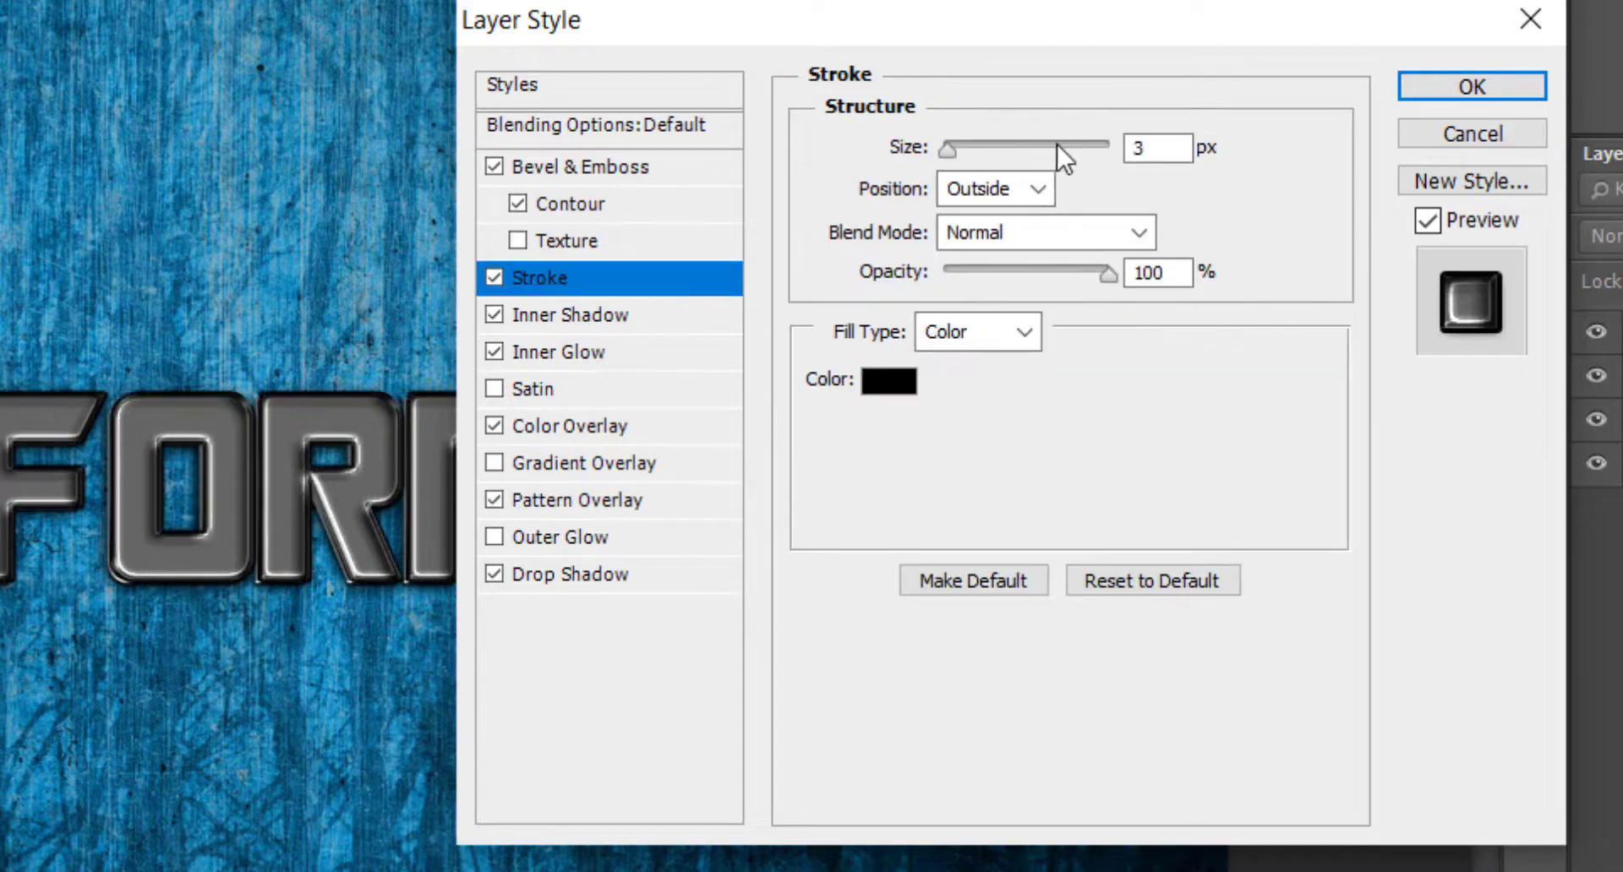
pyautogui.click(1023, 201)
pyautogui.click(1023, 258)
pyautogui.click(964, 334)
pyautogui.click(981, 396)
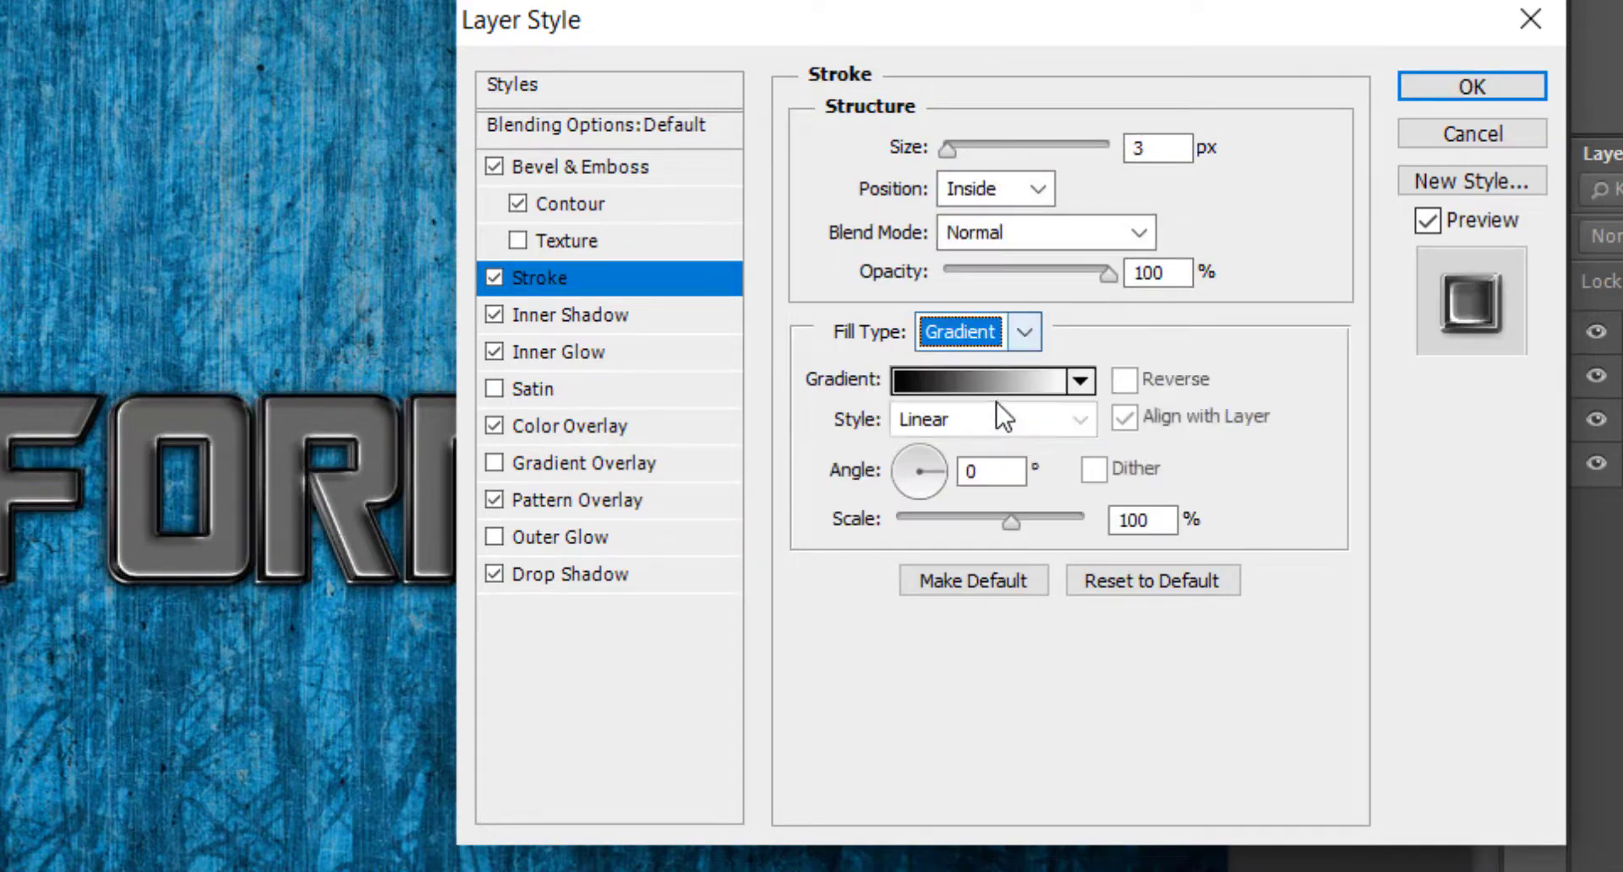
# Edit the stroke's gradient to run black to white to black, with the white stop near the middle.
pyautogui.click(1009, 382)
pyautogui.moveTo(689, 466); pyautogui.dragTo(328, 465)
pyautogui.click(678, 466)
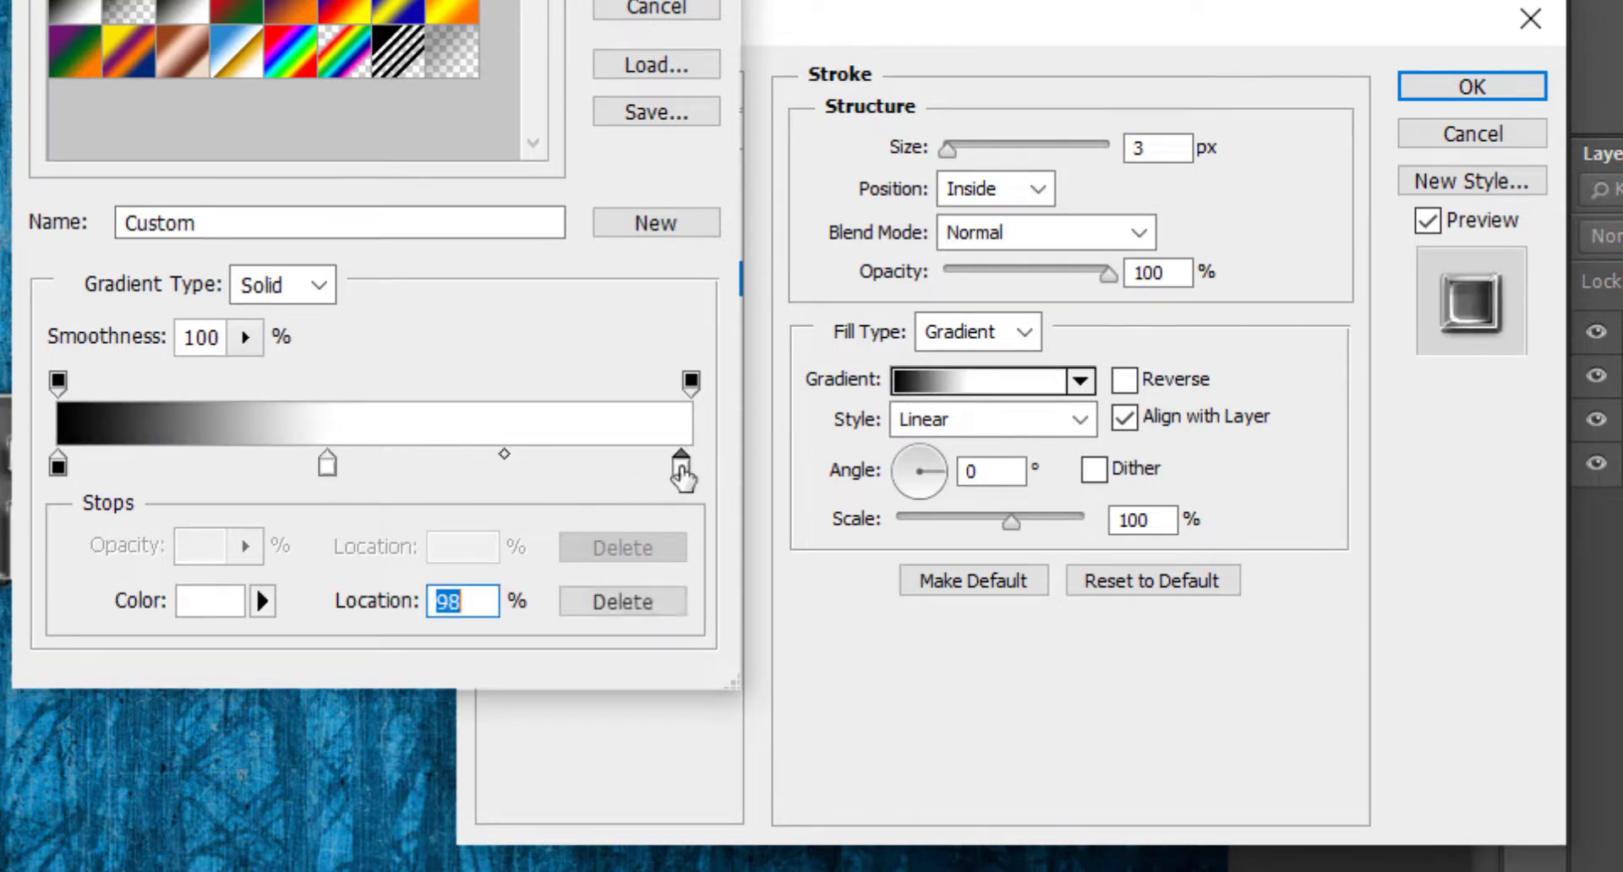
pyautogui.doubleClick(678, 465)
pyautogui.click(1424, 121)
pyautogui.press('Return')
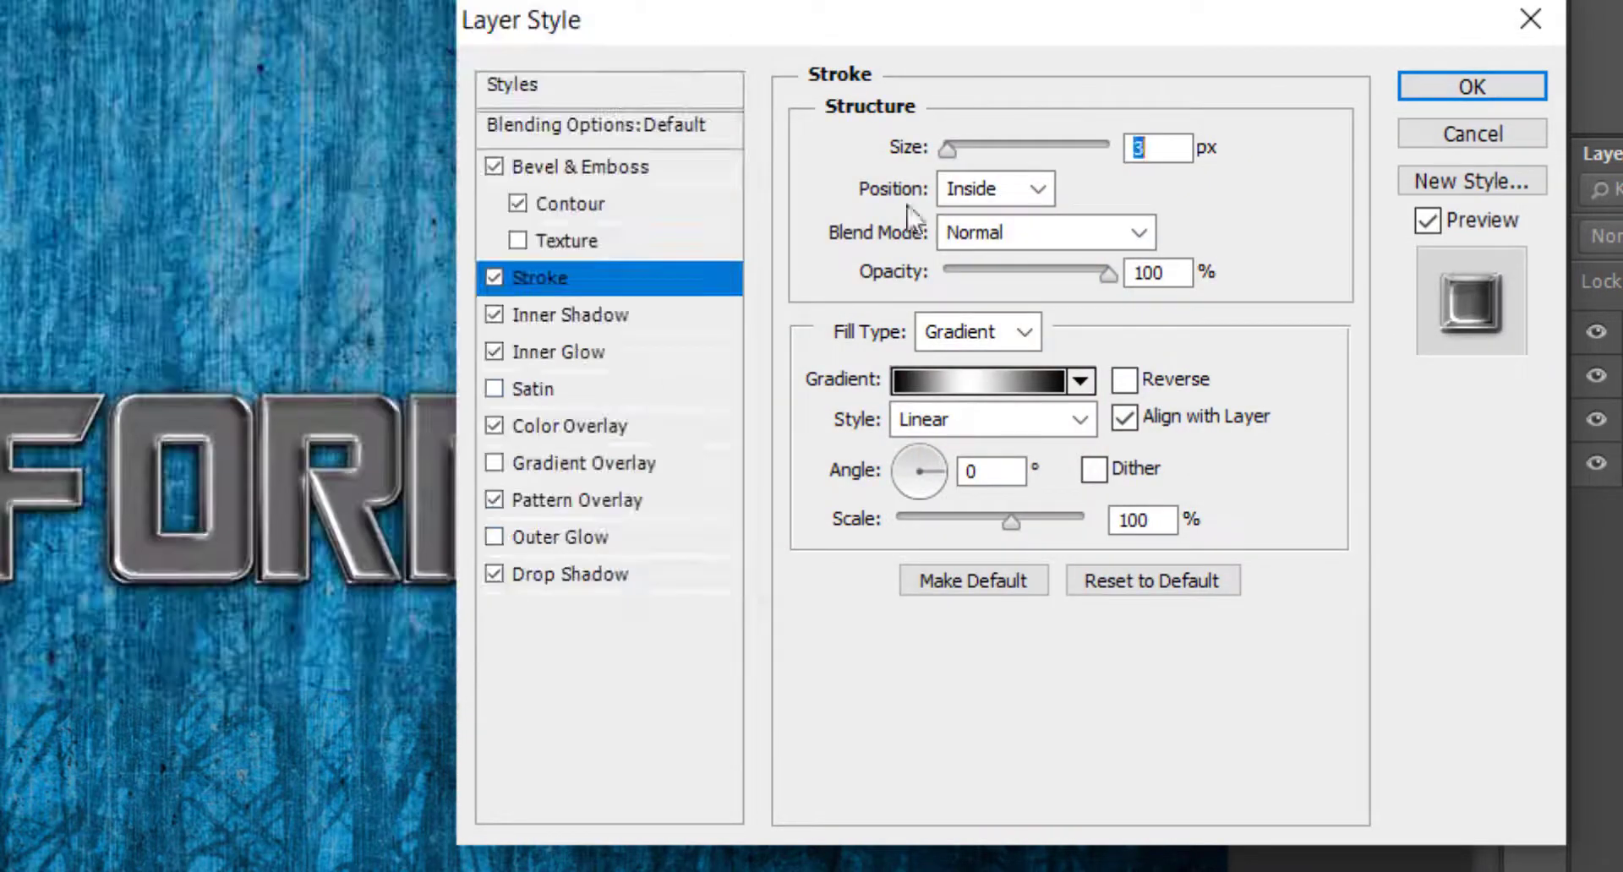
# Reverse the stroke's gradient and set its angle to 90°.
pyautogui.click(1124, 379)
pyautogui.doubleClick(991, 471)
pyautogui.write('90')
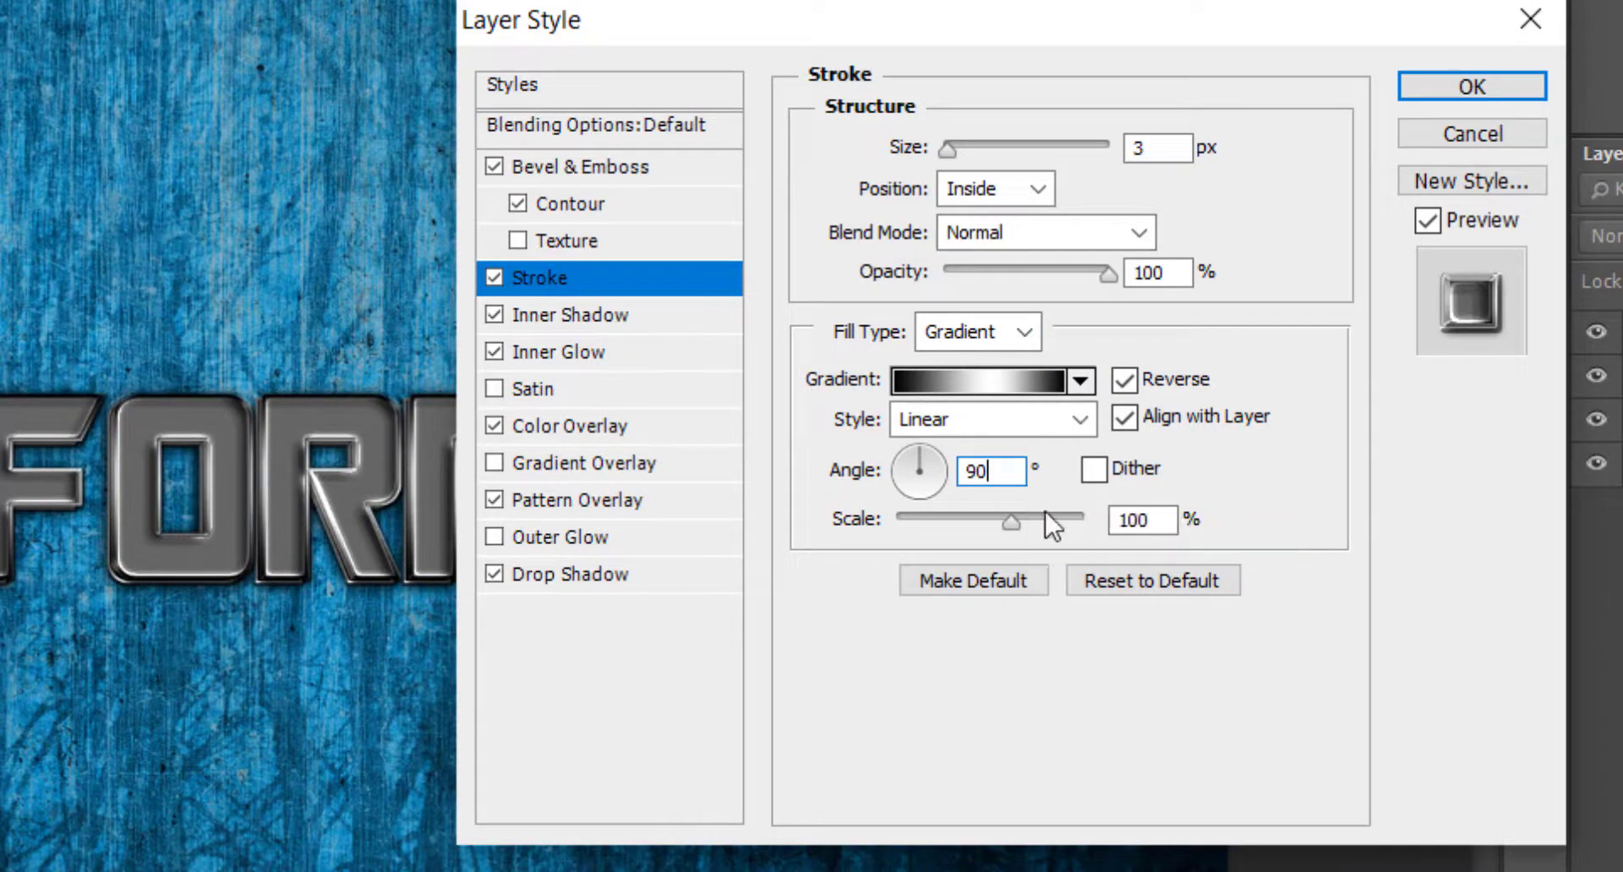
# Set the Pattern Overlay scale to 43% and the Color Overlay opacity to 80%, then apply the layer style.
pyautogui.click(605, 503)
pyautogui.moveTo(1056, 348); pyautogui.dragTo(980, 344)
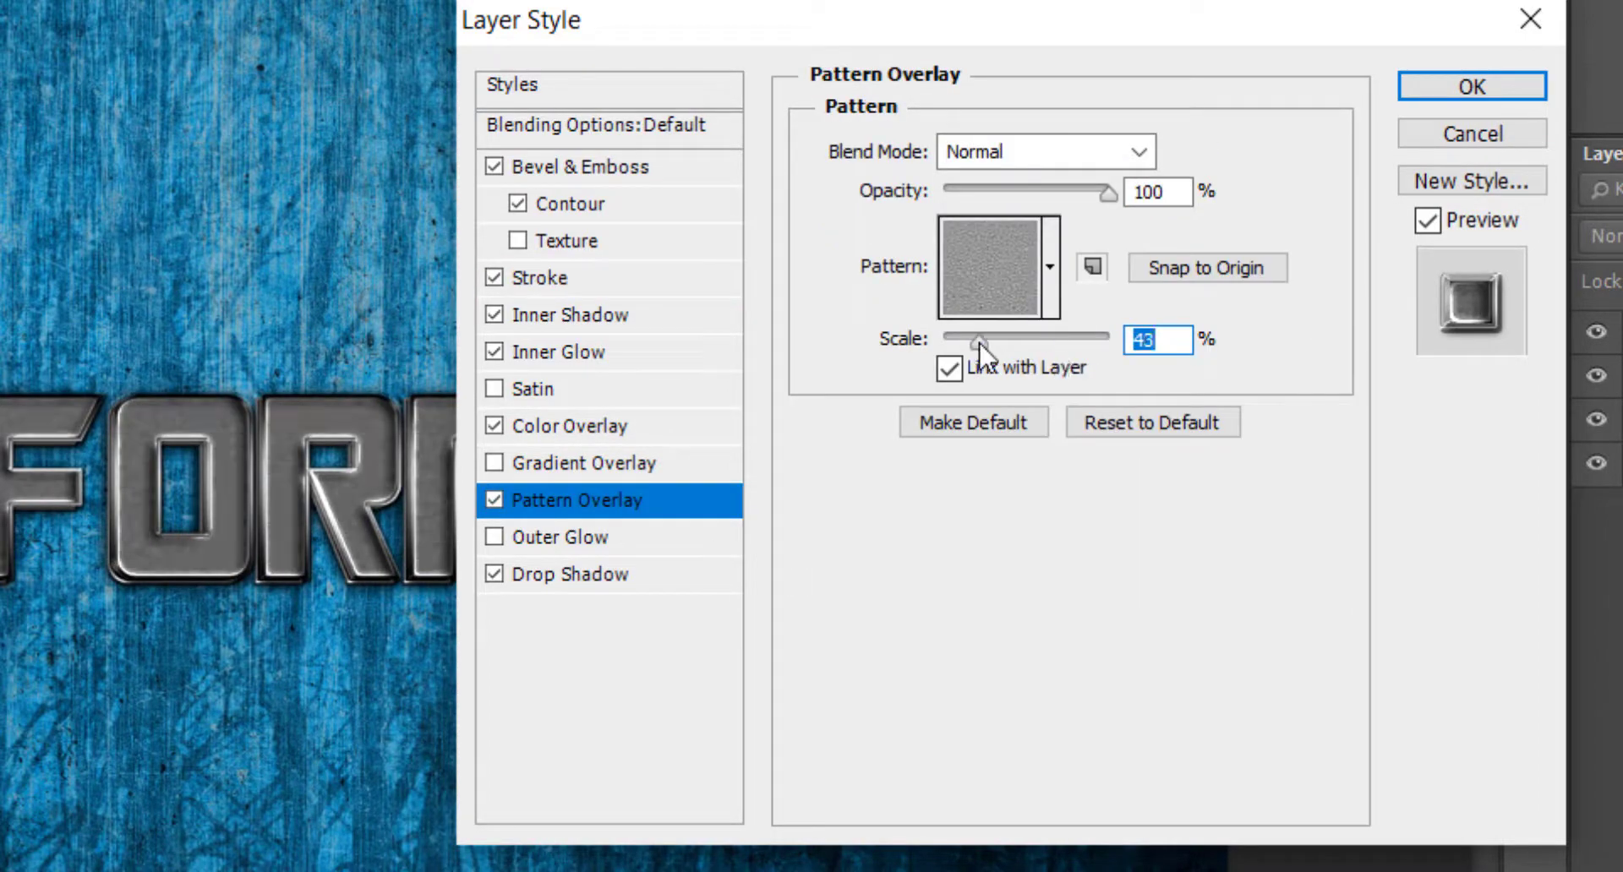
pyautogui.click(592, 426)
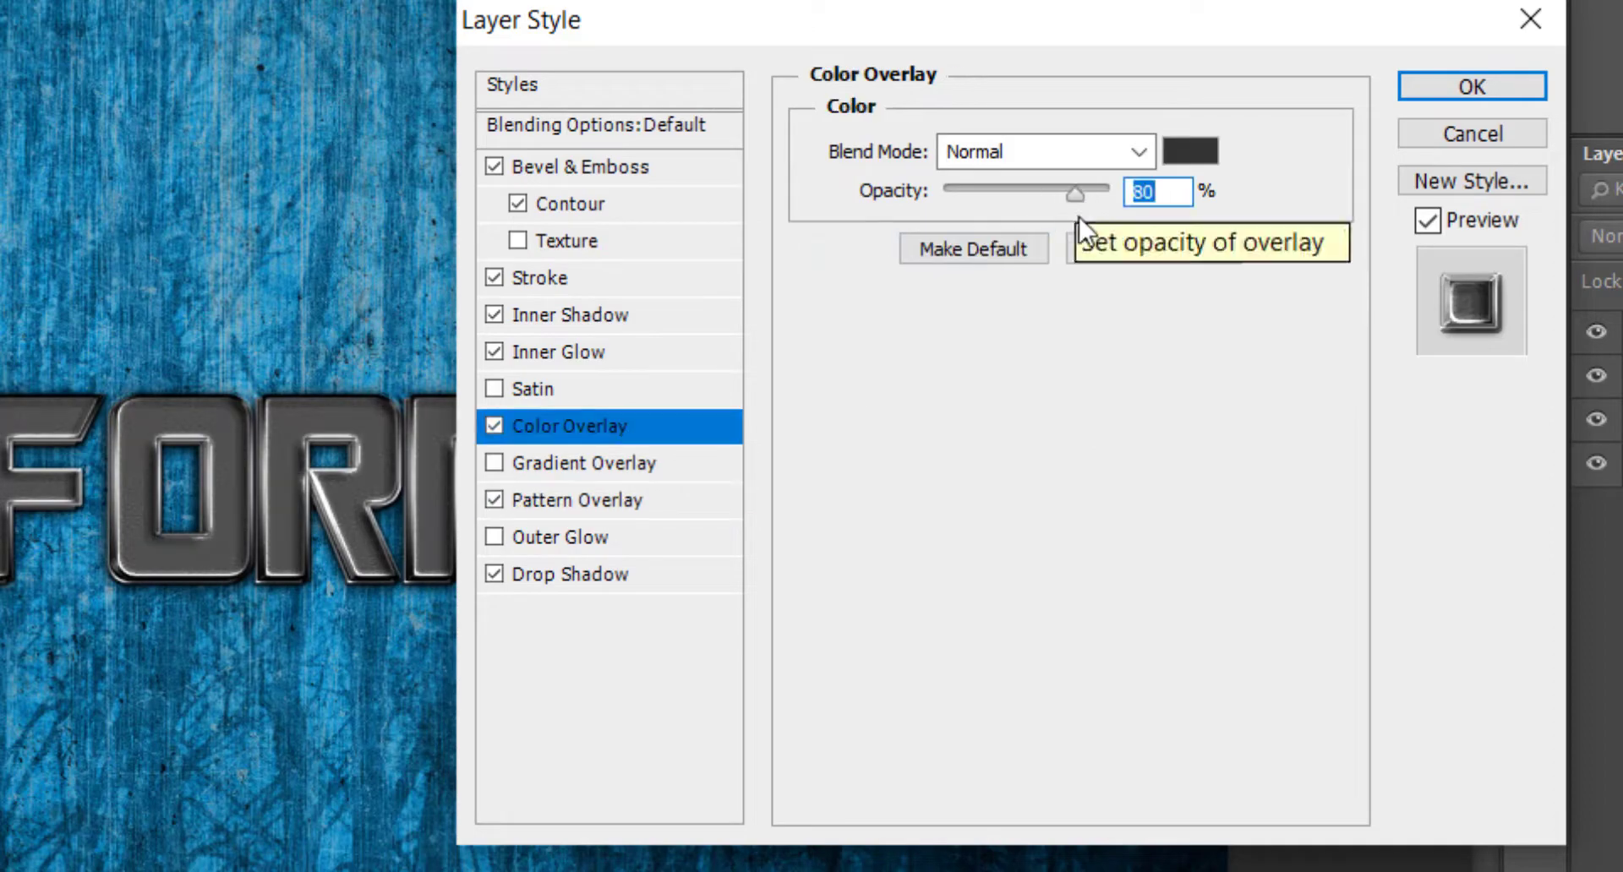
pyautogui.click(1471, 87)
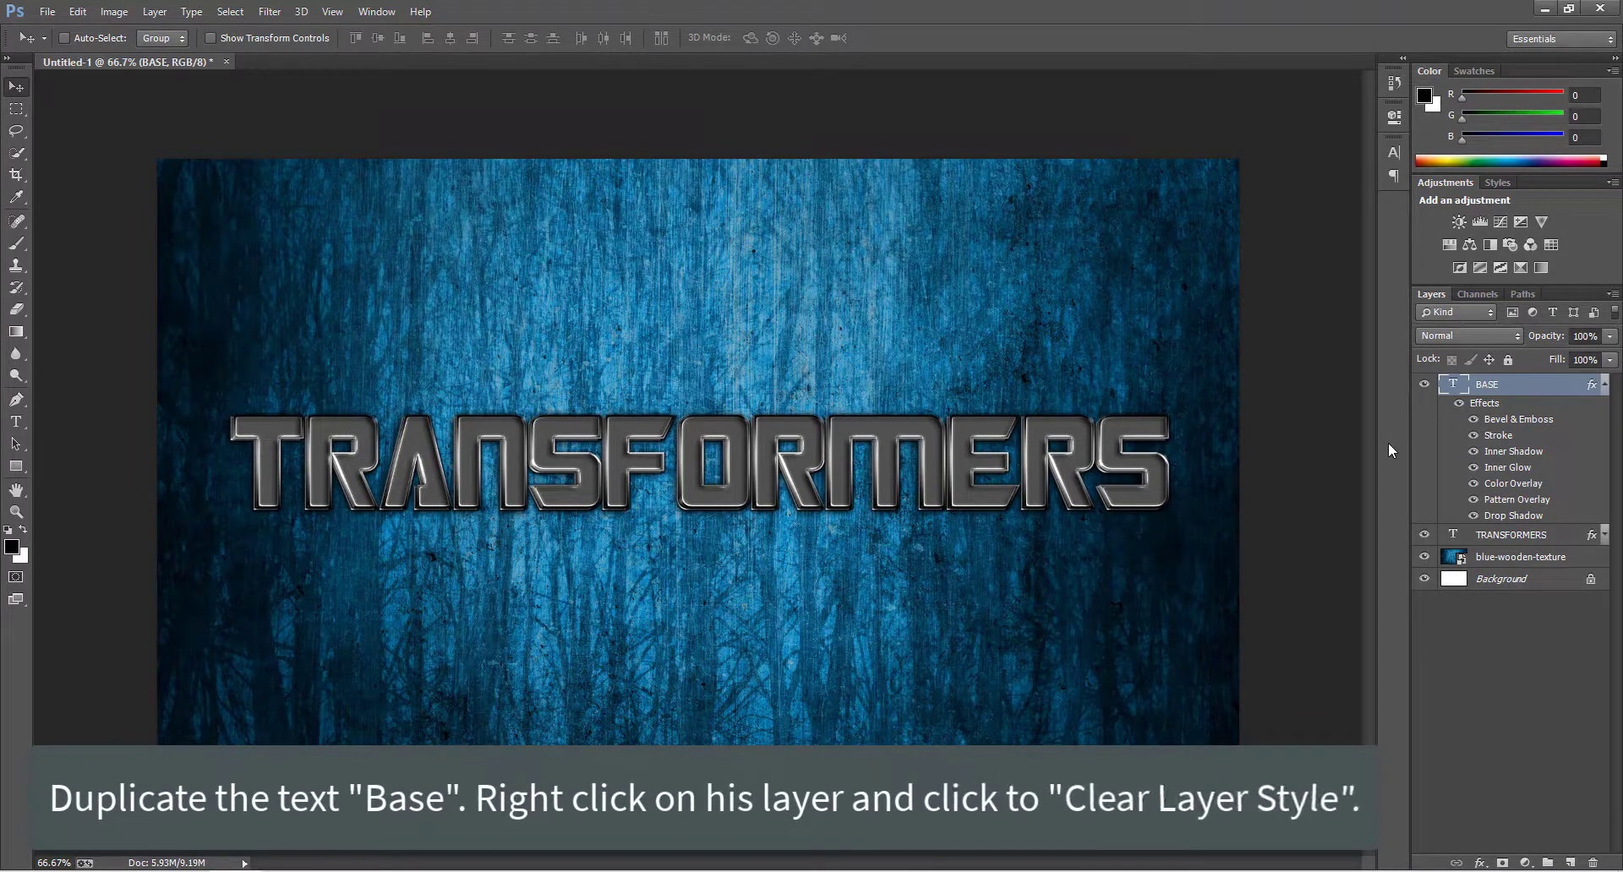
# Duplicate the BASE text layer and clear the layer style of the copy.
pyautogui.click(1606, 386)
pyautogui.hotkey('ctrl', 'j')
pyautogui.rightClick(1572, 385)
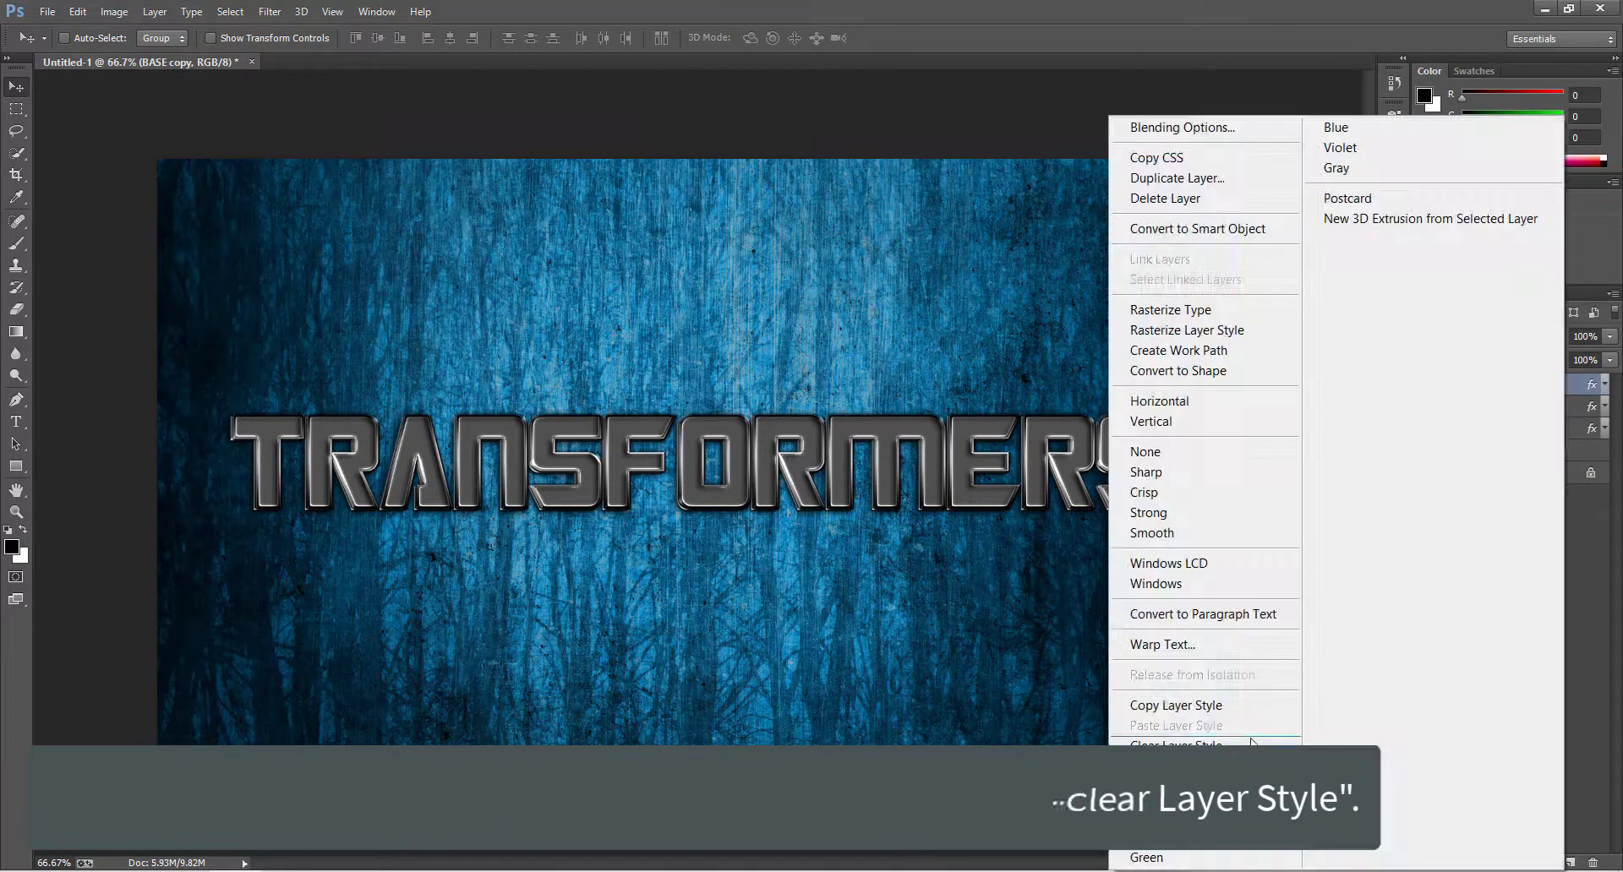
pyautogui.click(1260, 745)
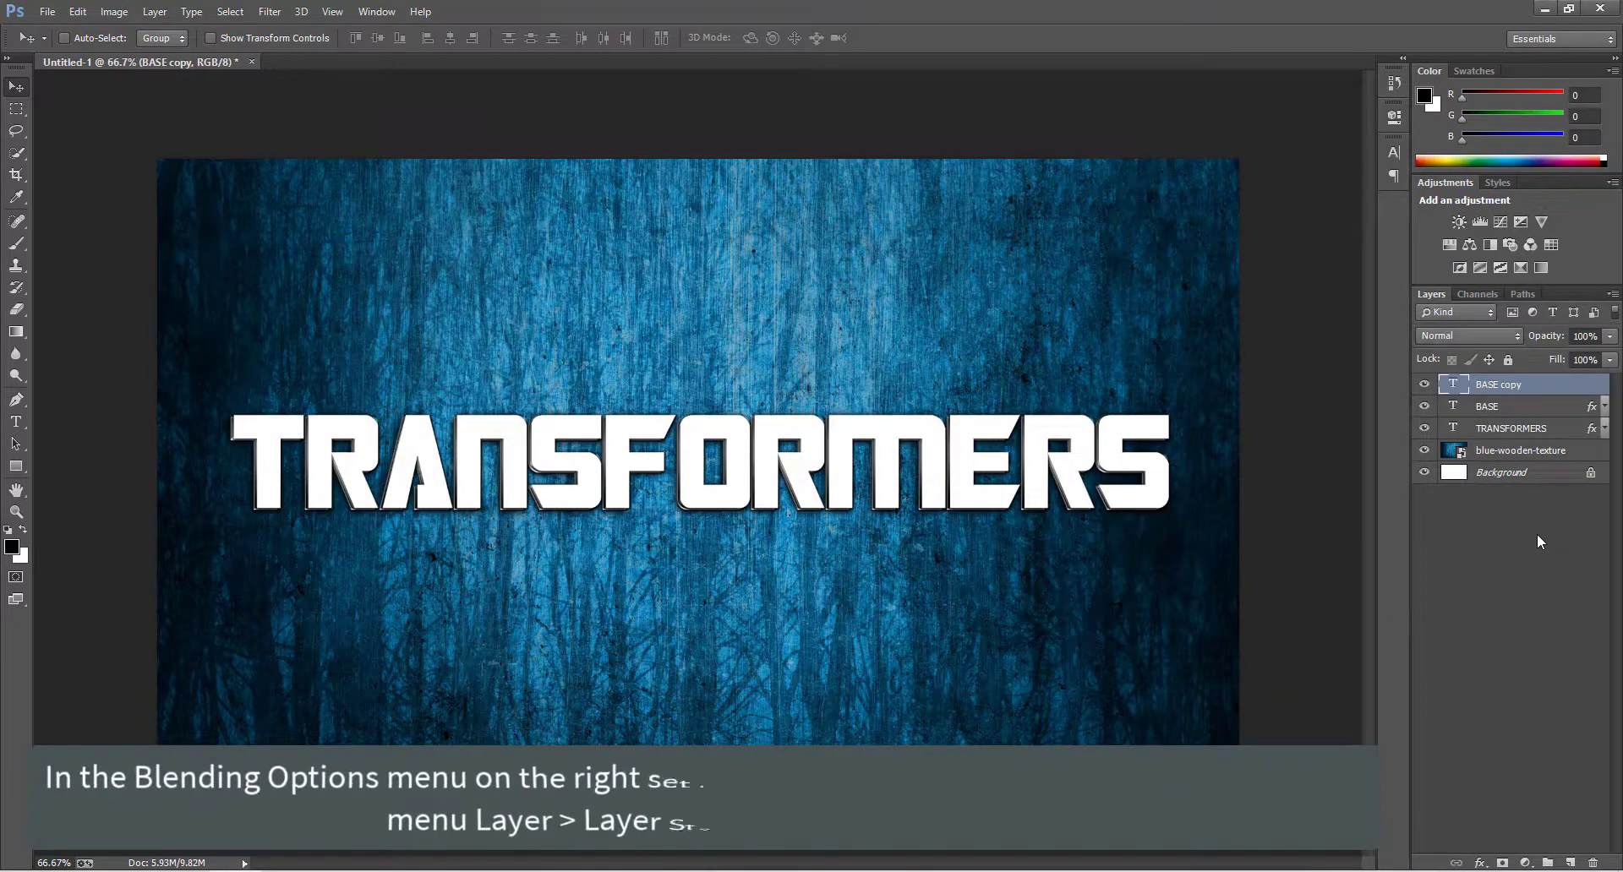
# Set the BASE copy's fill to 0% and add a Drop Shadow with a 90° angle and 1 px distance.
pyautogui.moveTo(1557, 361); pyautogui.dragTo(1473, 396)
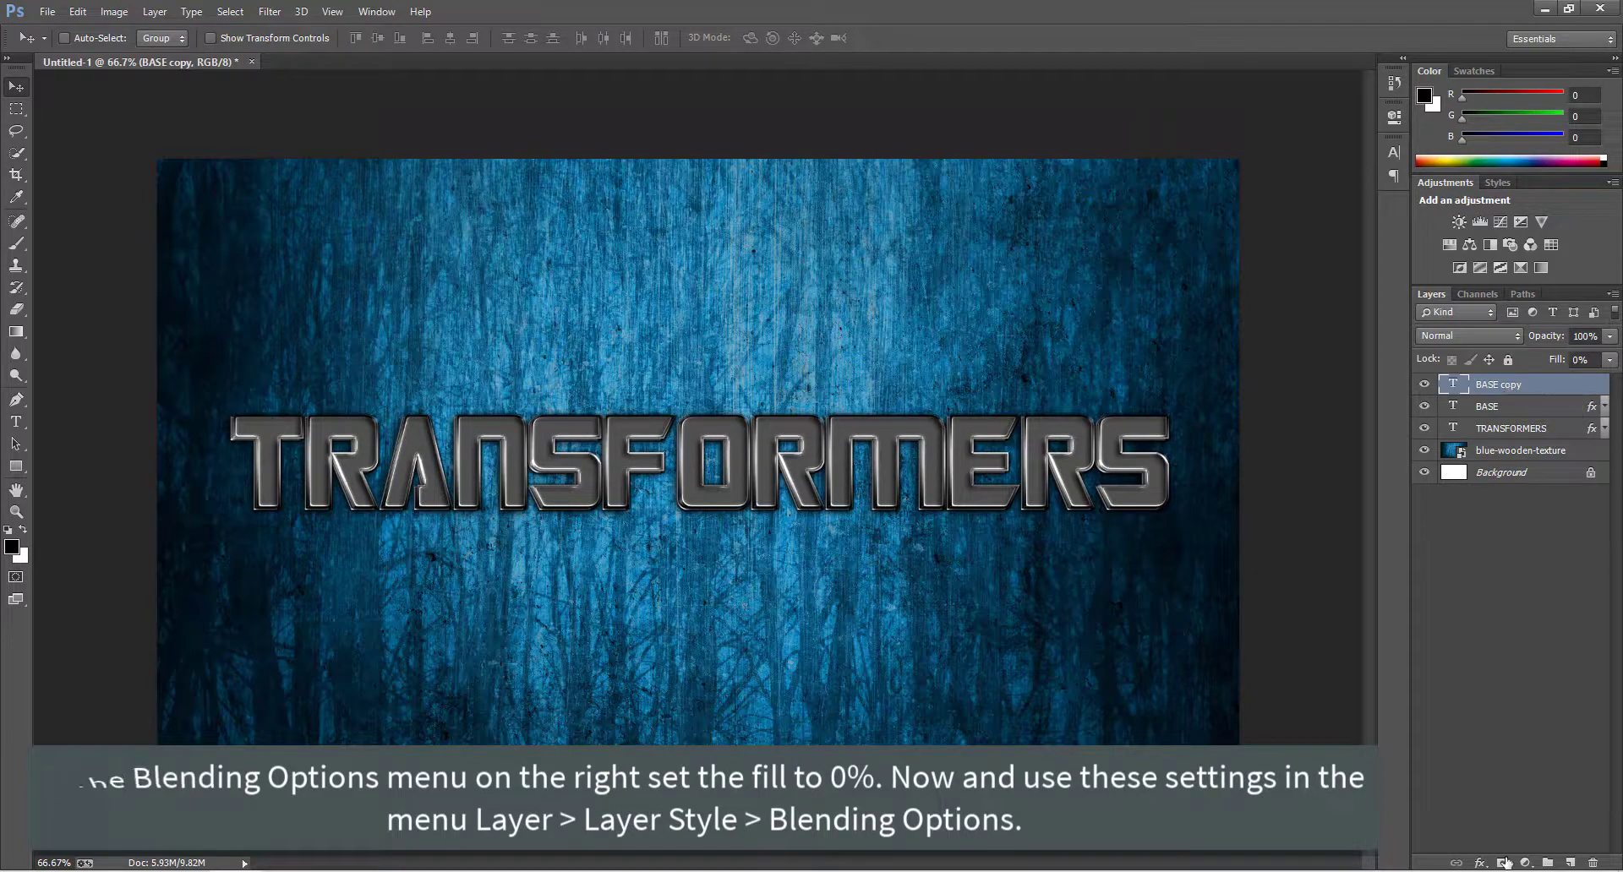
pyautogui.click(1480, 863)
pyautogui.click(1494, 850)
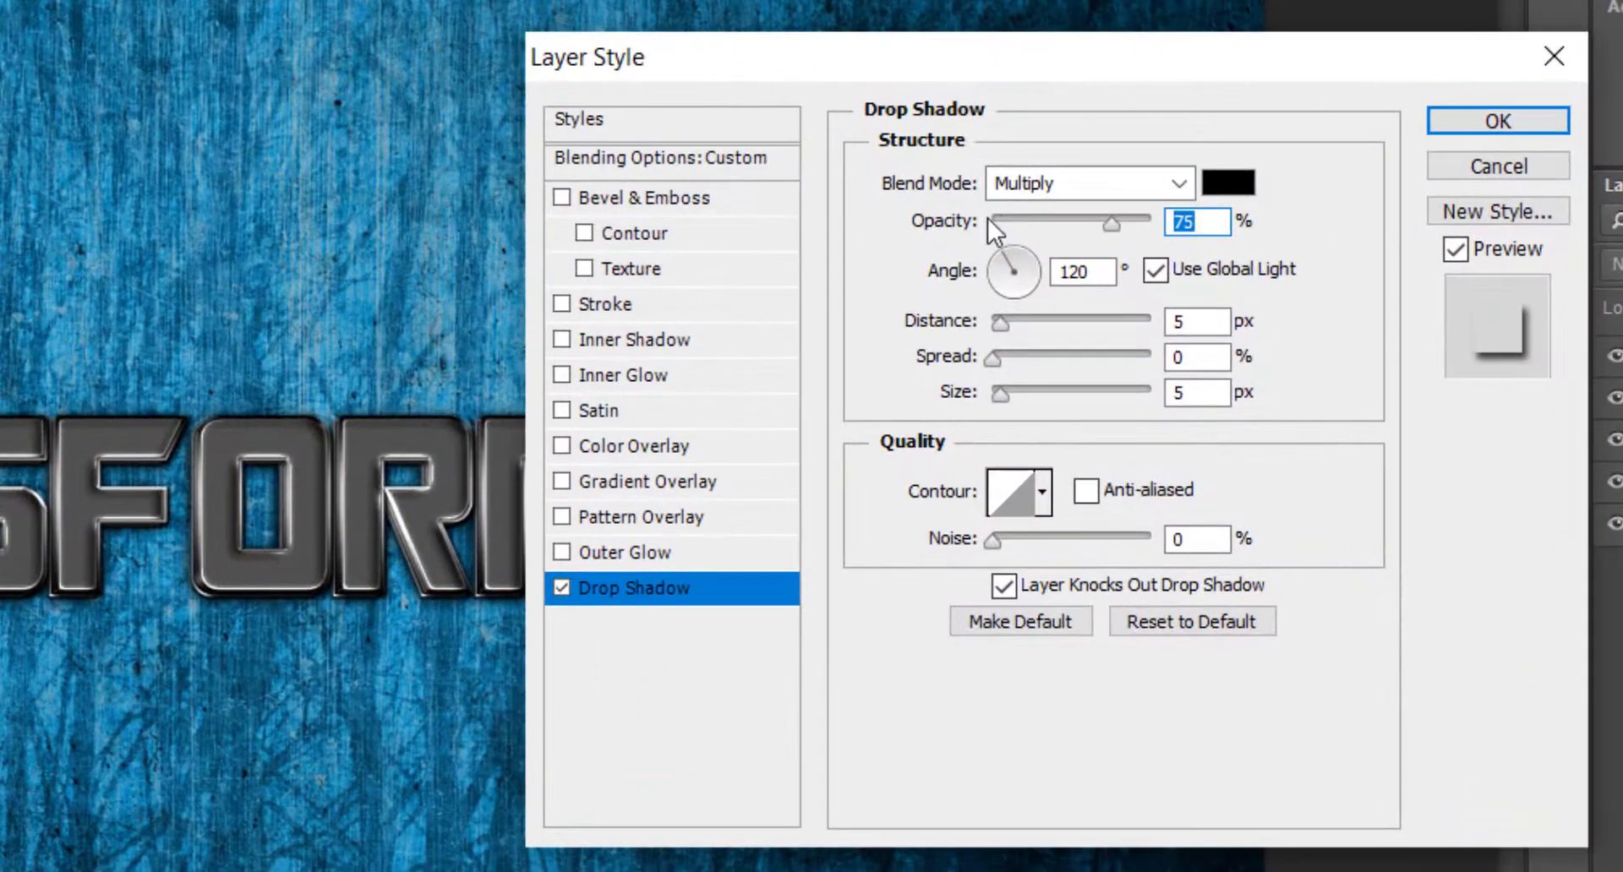
pyautogui.doubleClick(1109, 275)
pyautogui.write('90')
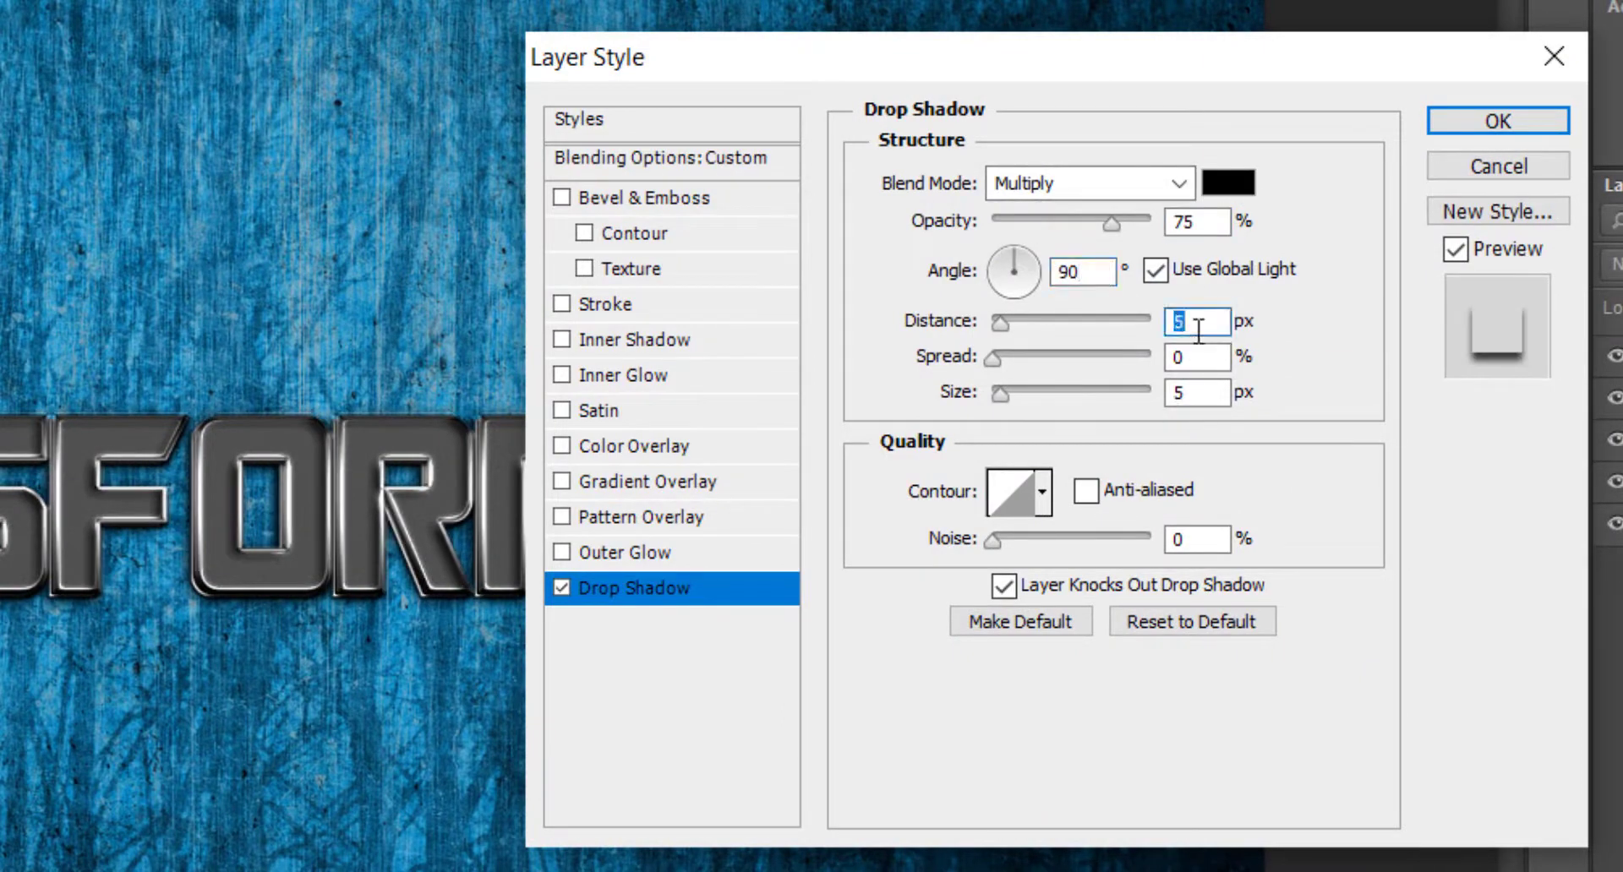
pyautogui.write('1')
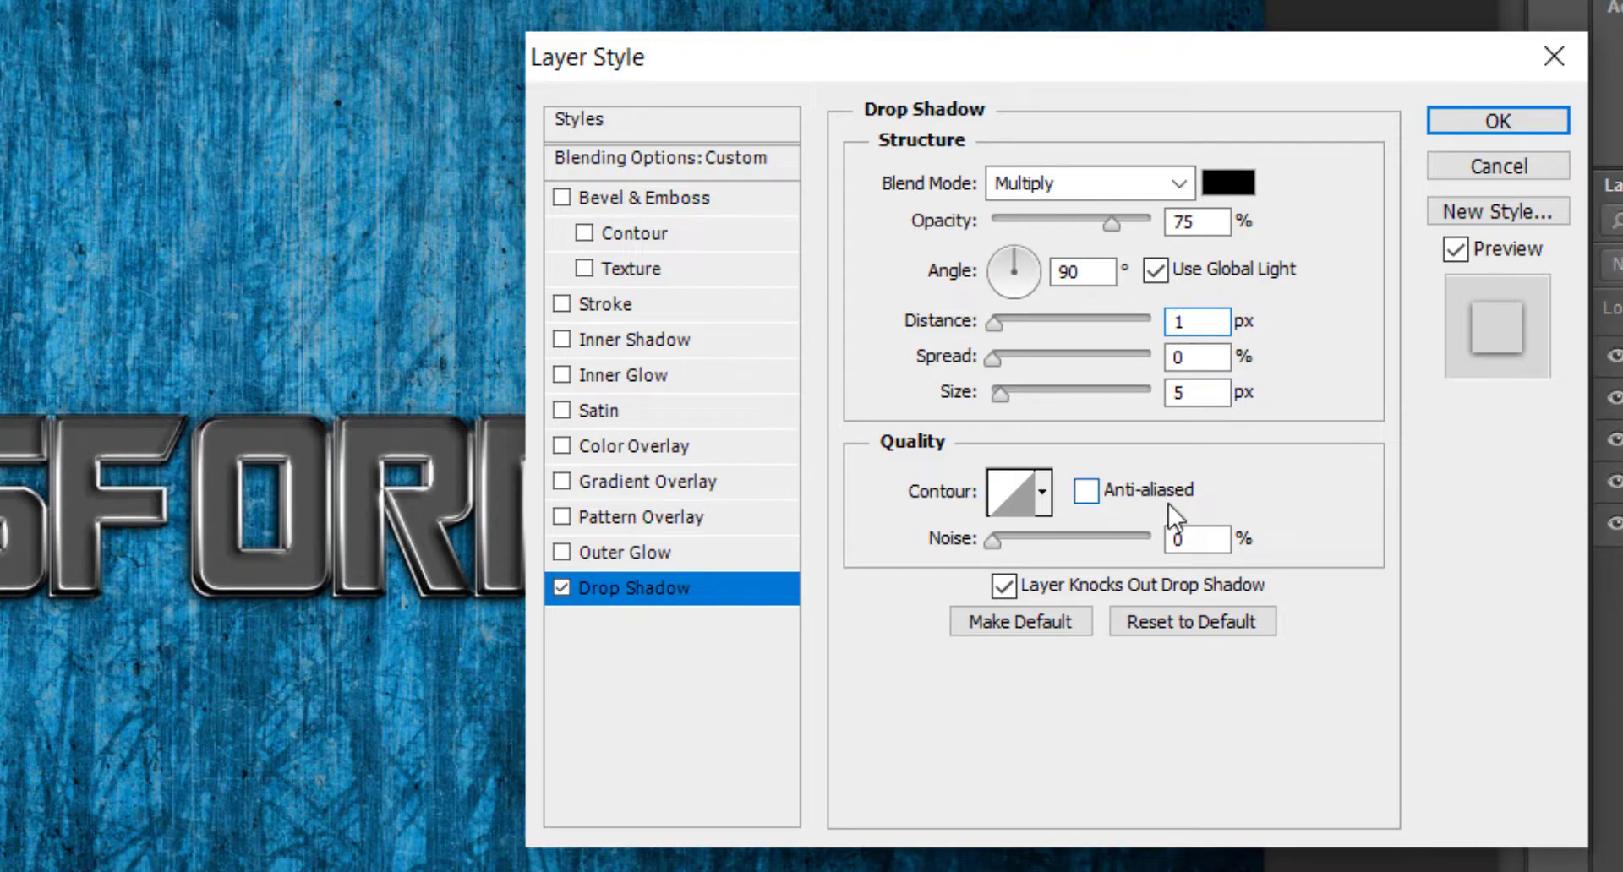
# Add an Inner Shadow with a 120° angle, 6 px distance and 10 px size.
pyautogui.click(677, 348)
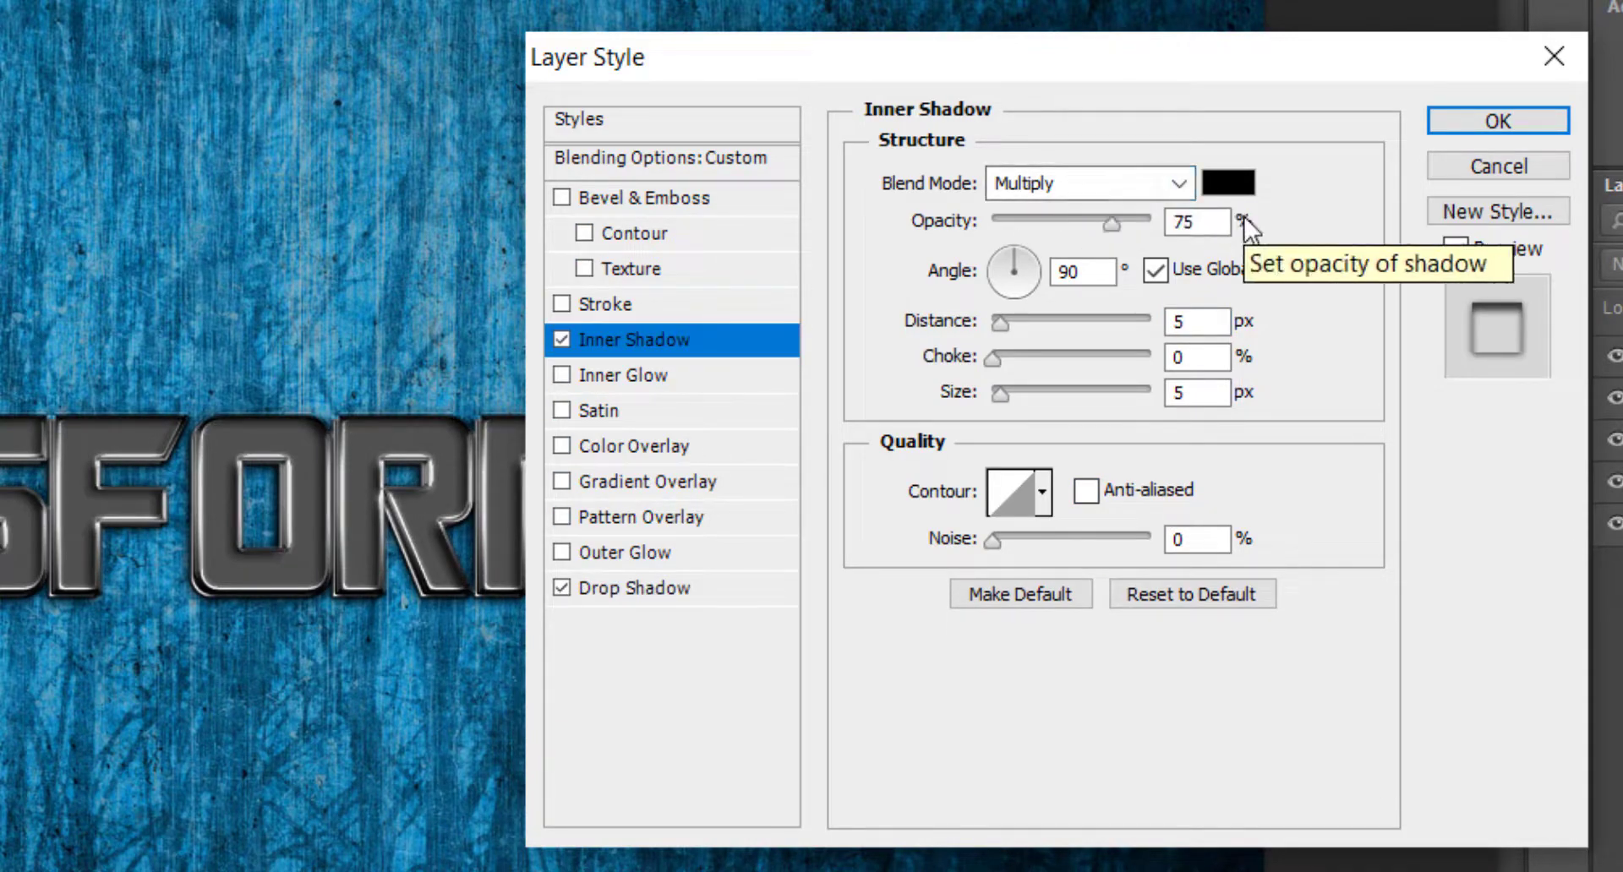
pyautogui.doubleClick(1070, 272)
pyautogui.write('120')
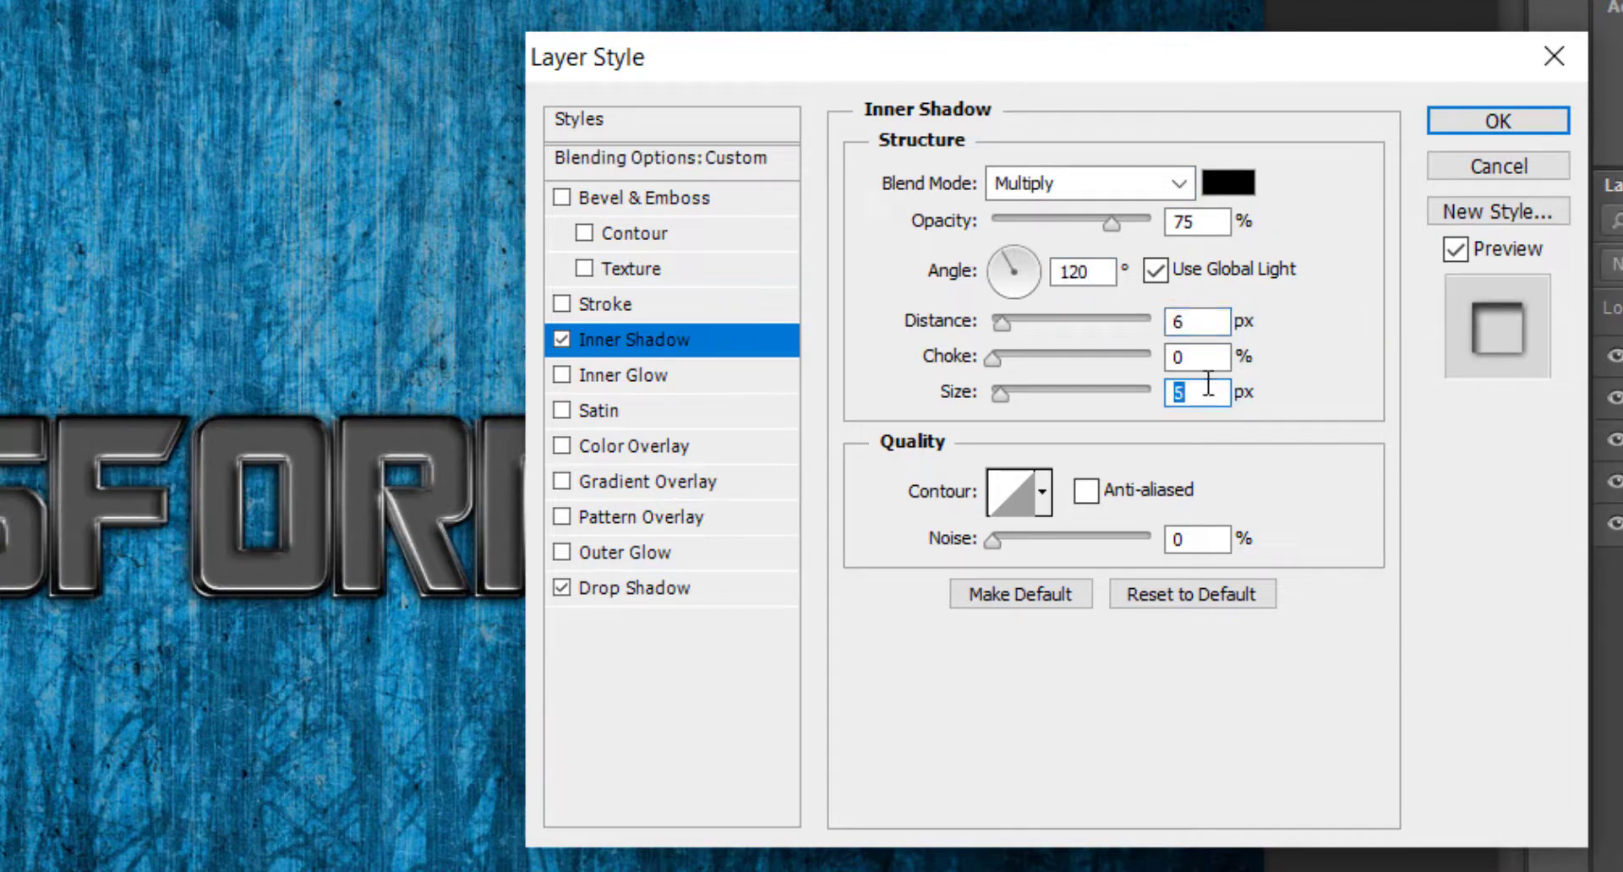
pyautogui.write('10')
# Enable Bevel & Emboss as Stroke Emboss with 1000% depth and 4 px size.
pyautogui.click(702, 200)
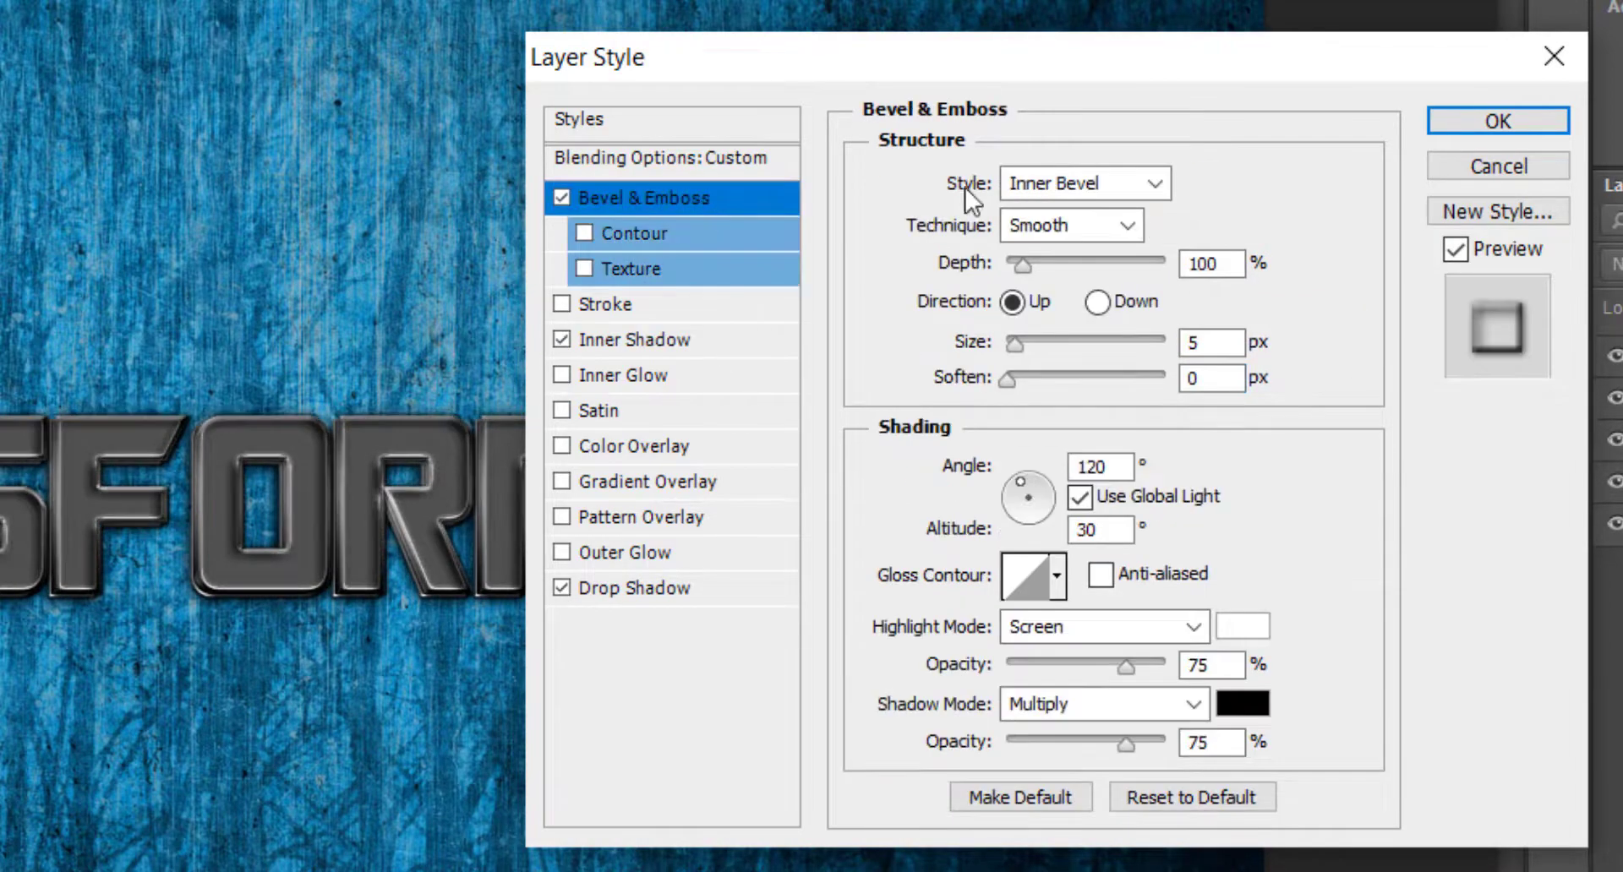
pyautogui.click(1090, 184)
pyautogui.click(1099, 342)
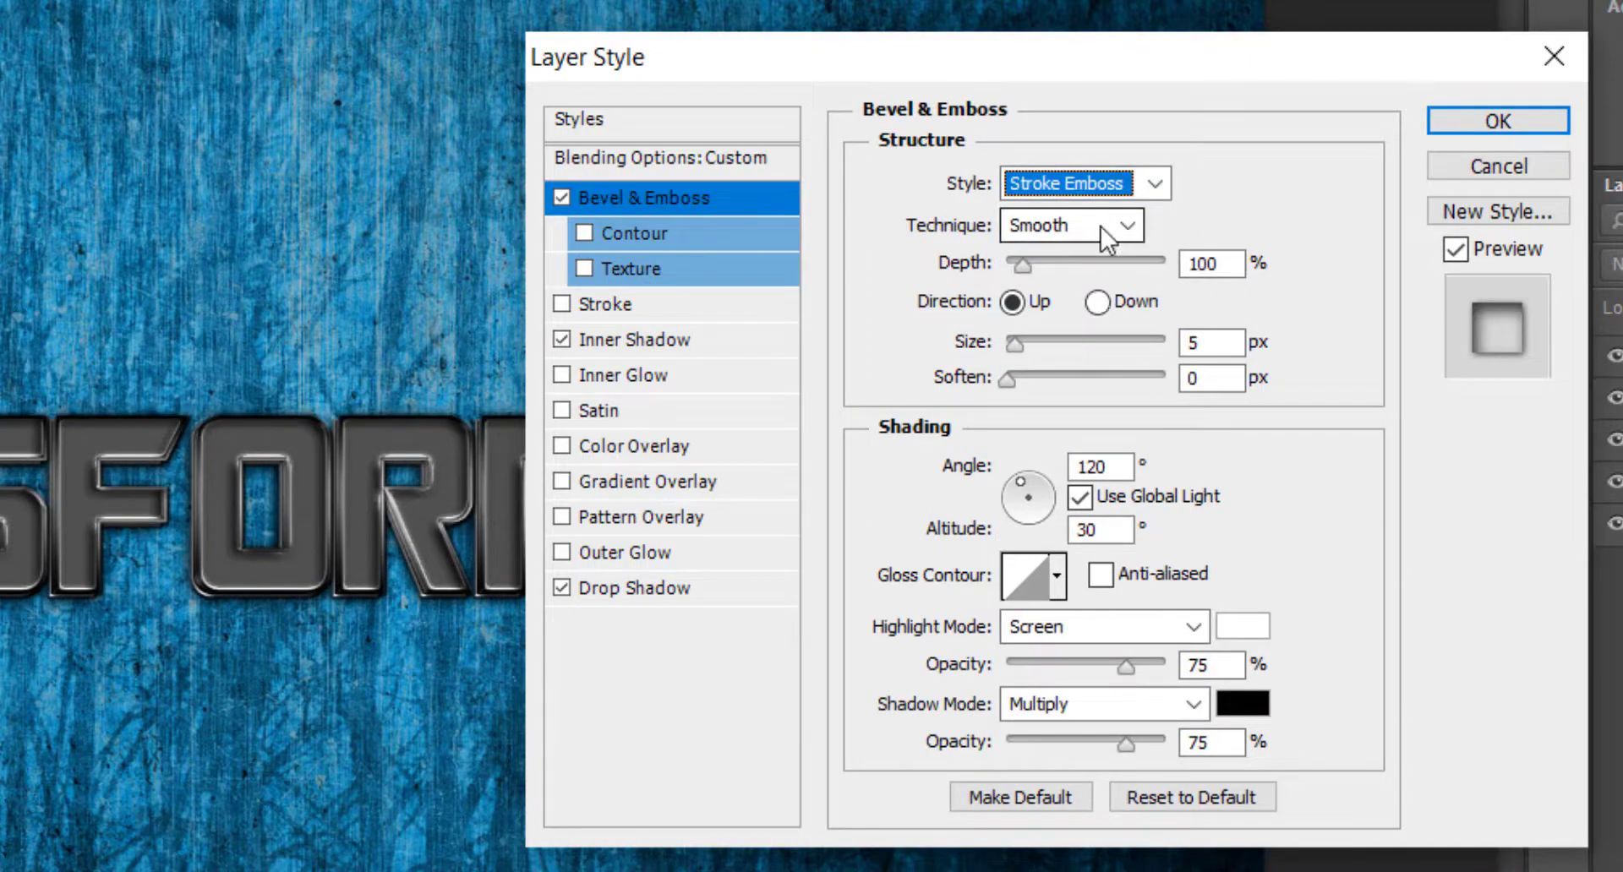
pyautogui.doubleClick(1214, 271)
pyautogui.write('1')
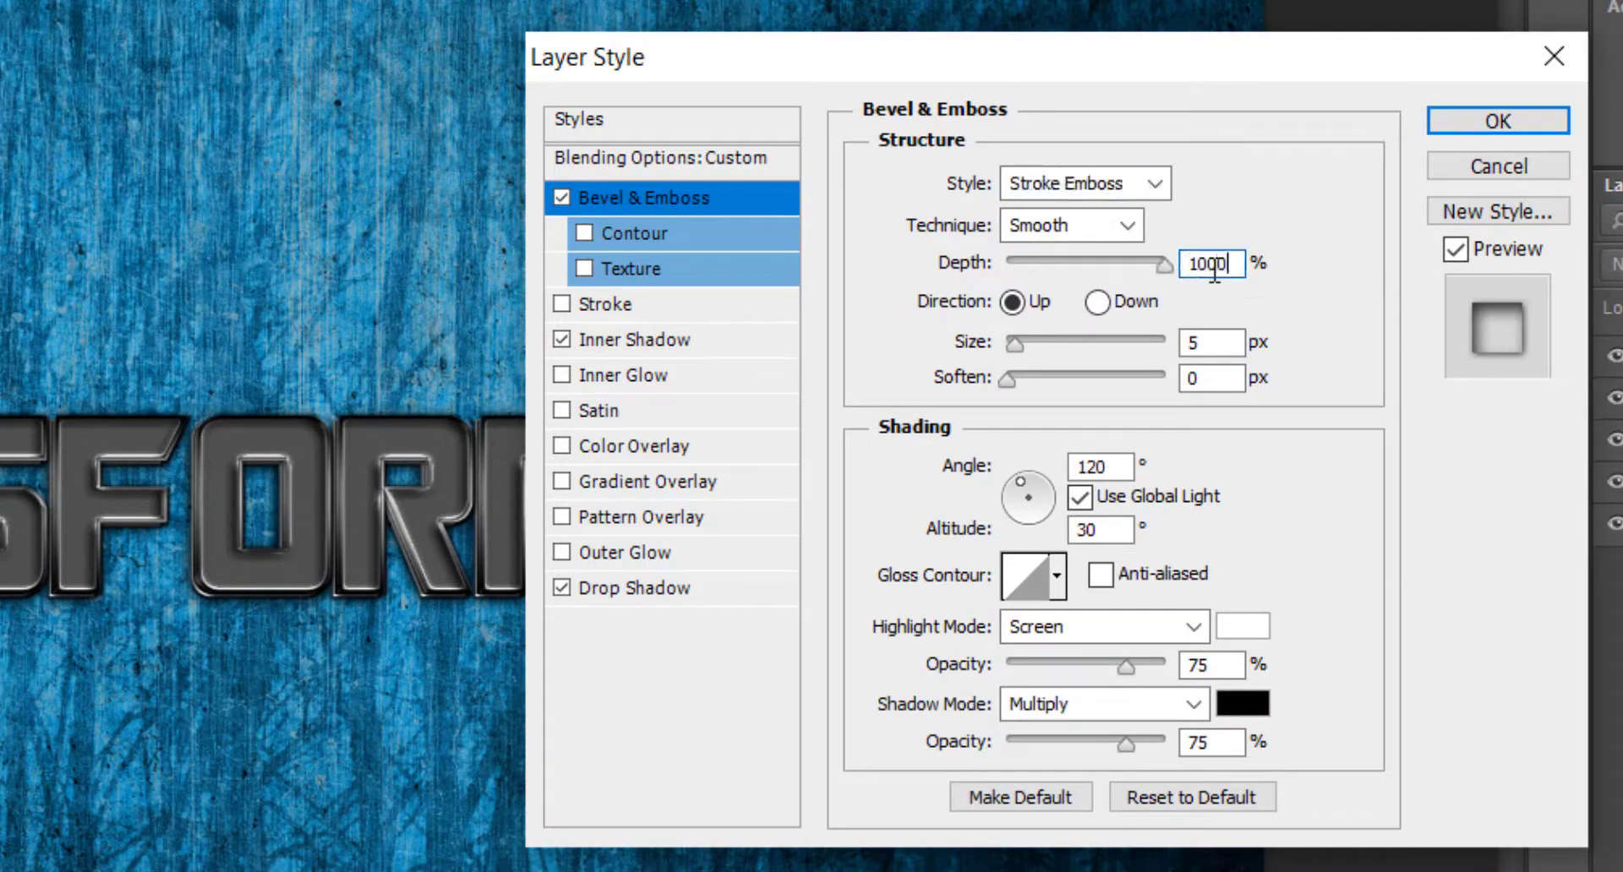
pyautogui.press('Down')
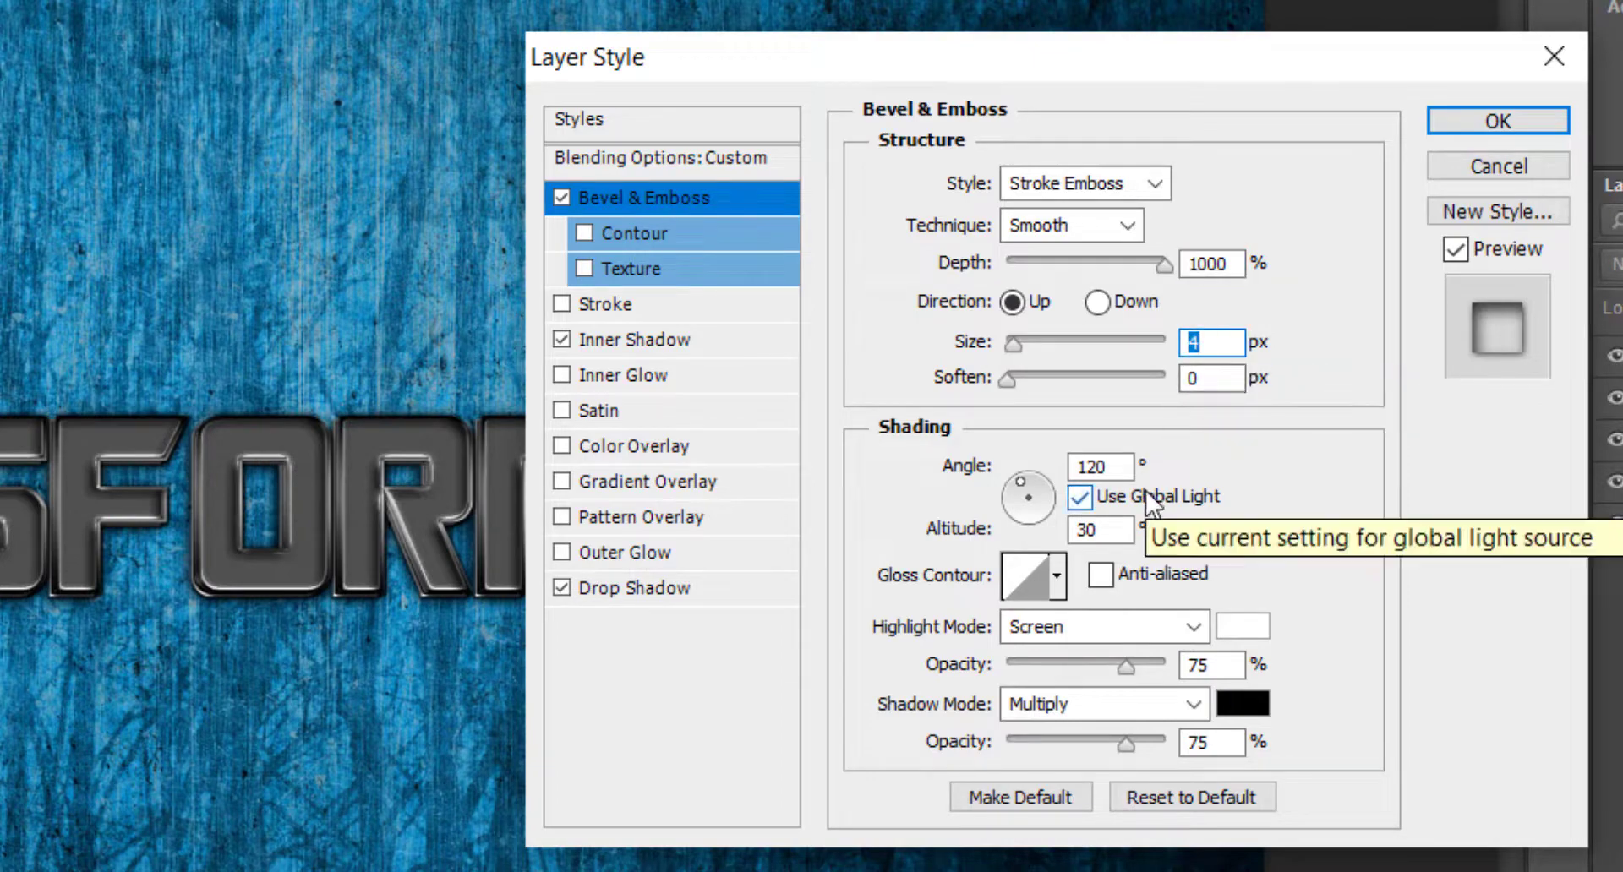
# Give the bevel the Ring gloss contour and set its shadow opacity to 53%.
pyautogui.click(1055, 578)
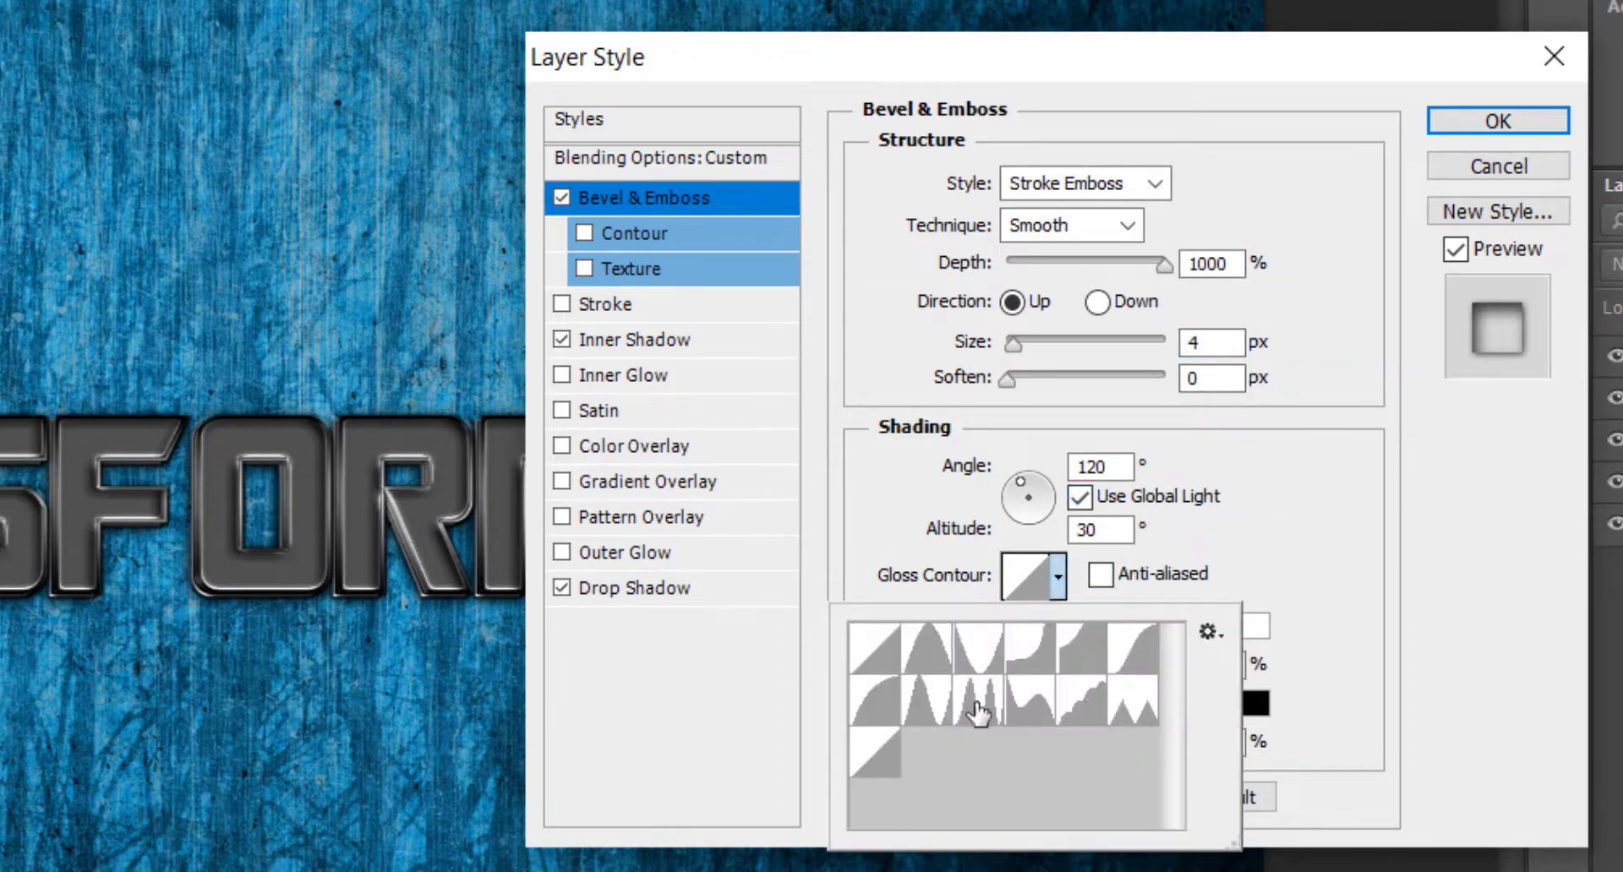
pyautogui.click(1374, 482)
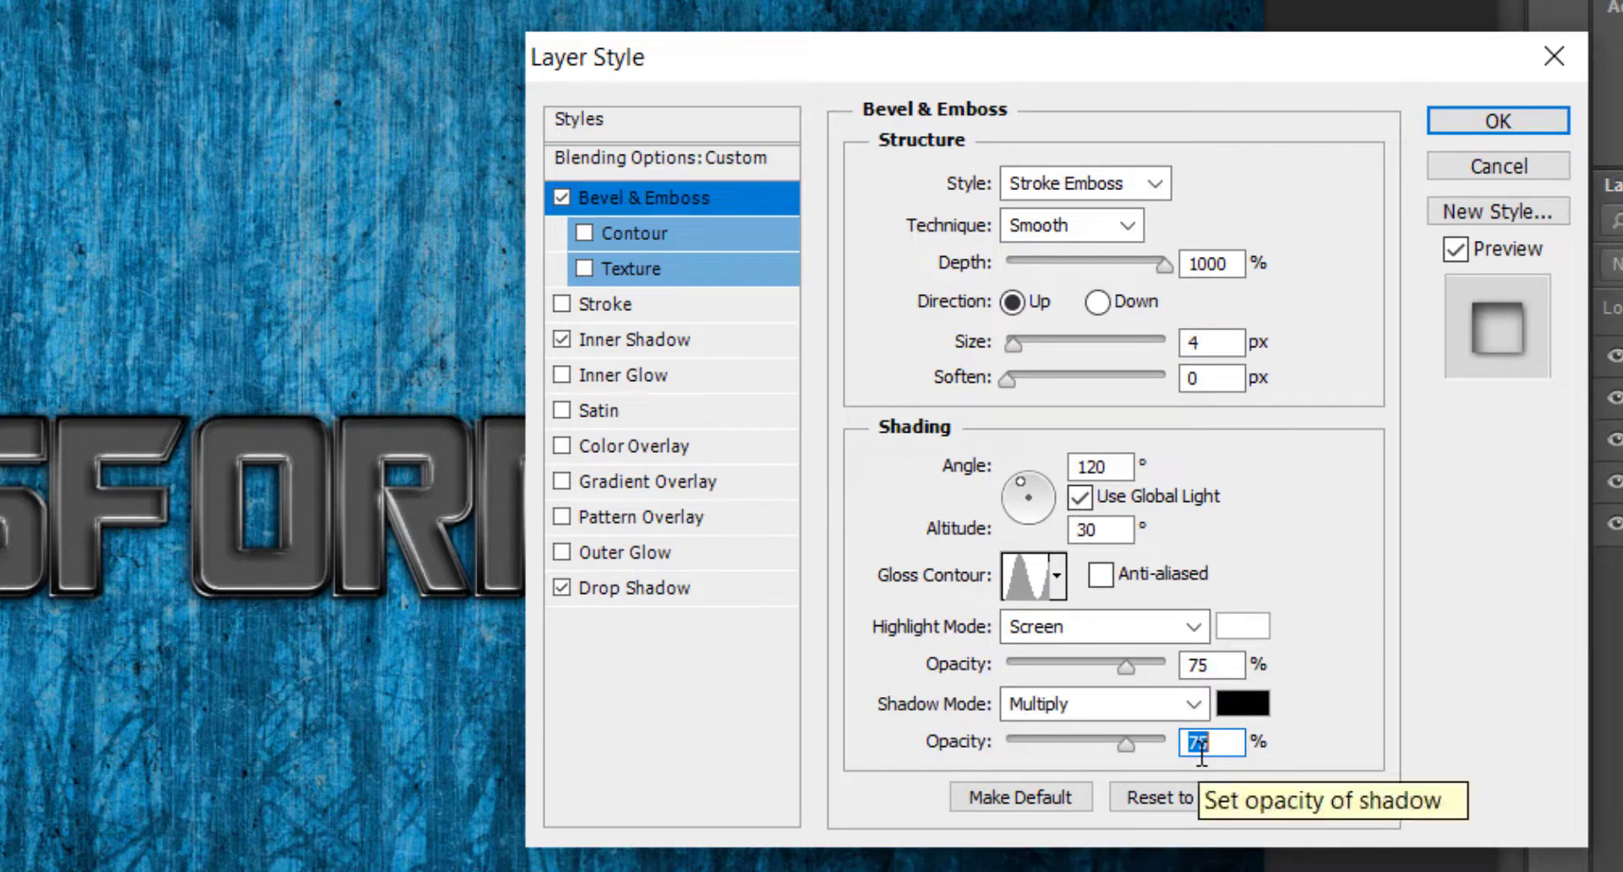
pyautogui.write('53')
# Add a Color Overlay in colour #336666 at 22% opacity.
pyautogui.click(643, 446)
pyautogui.click(1226, 183)
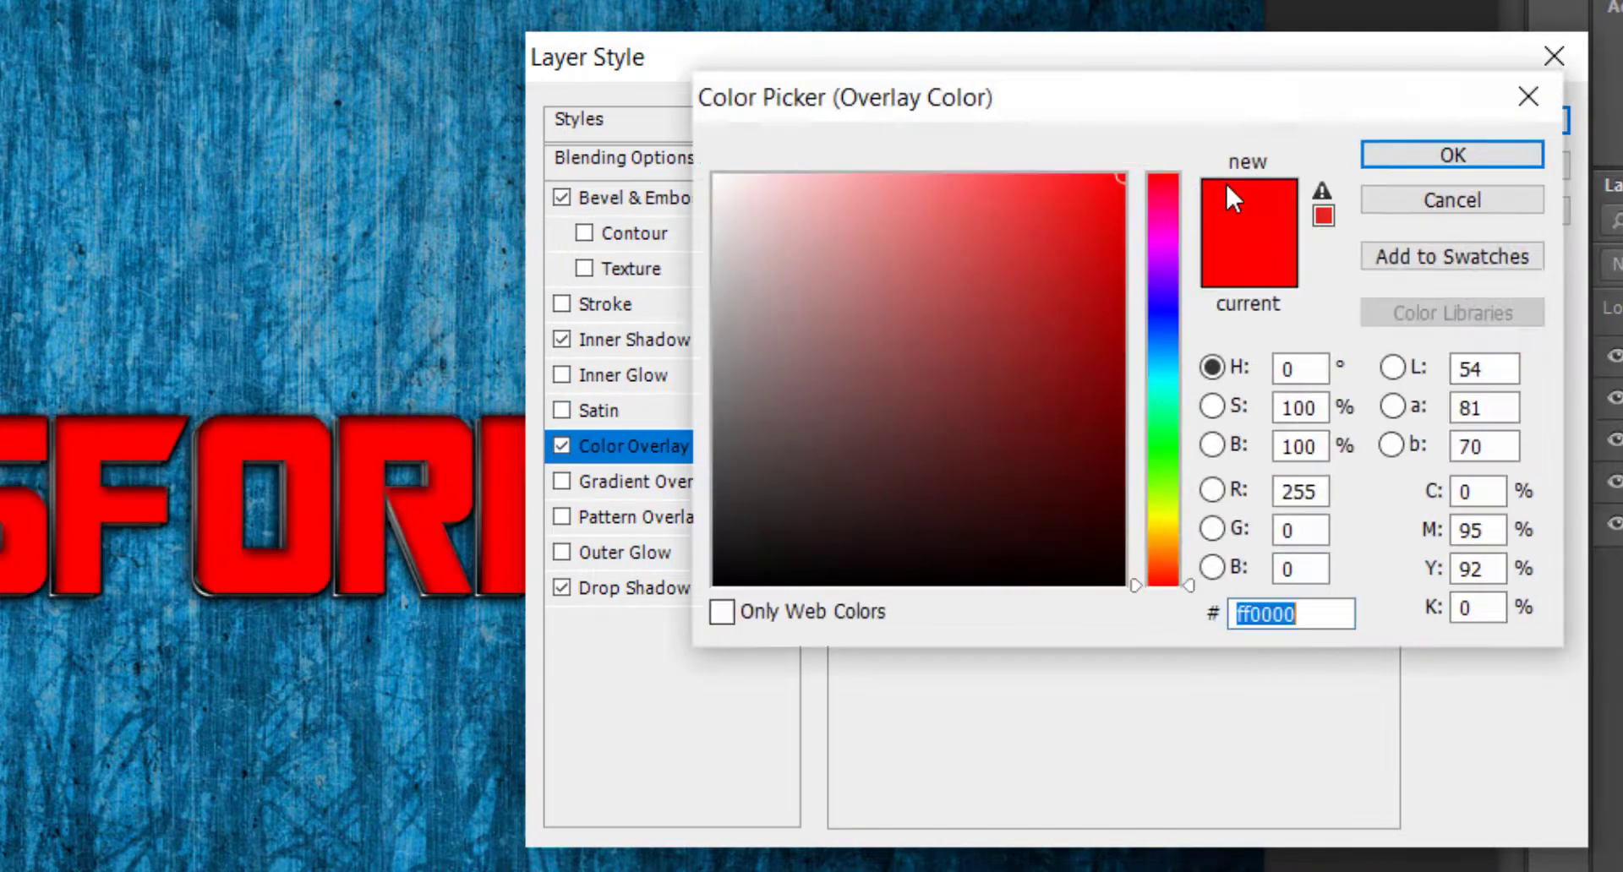
pyautogui.write('336666')
pyautogui.press('Return')
pyautogui.write('12')
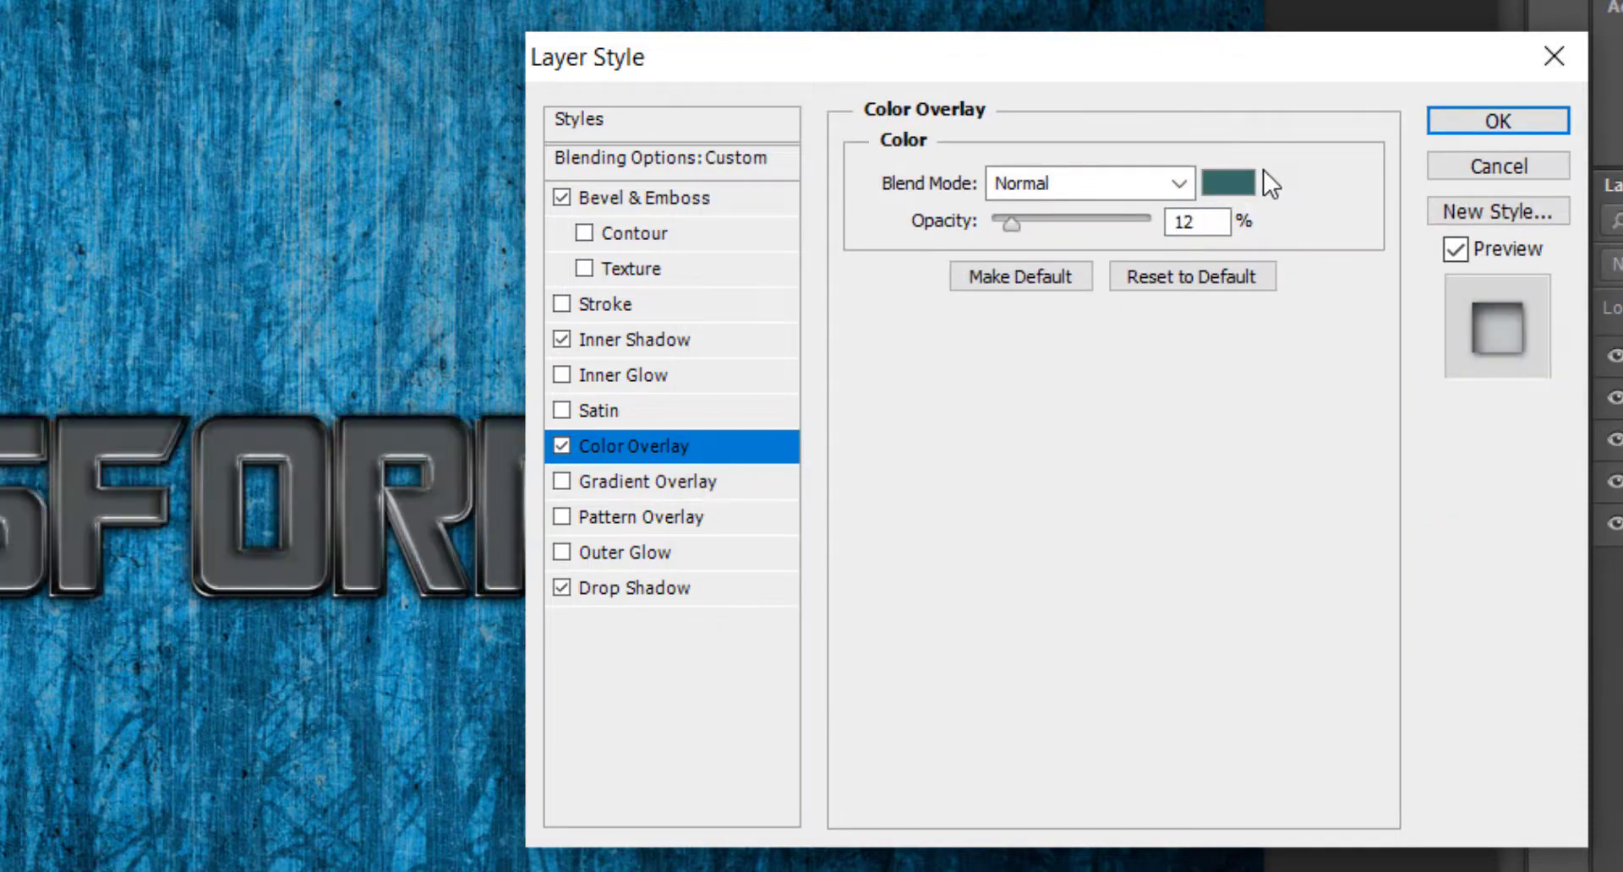
pyautogui.press('Up')
pyautogui.press('Up')
pyautogui.press('Up')
pyautogui.press('Up')
pyautogui.press('Up')
pyautogui.press('Up')
pyautogui.press('Up')
pyautogui.press('Up')
pyautogui.press('Up')
pyautogui.press('Up')
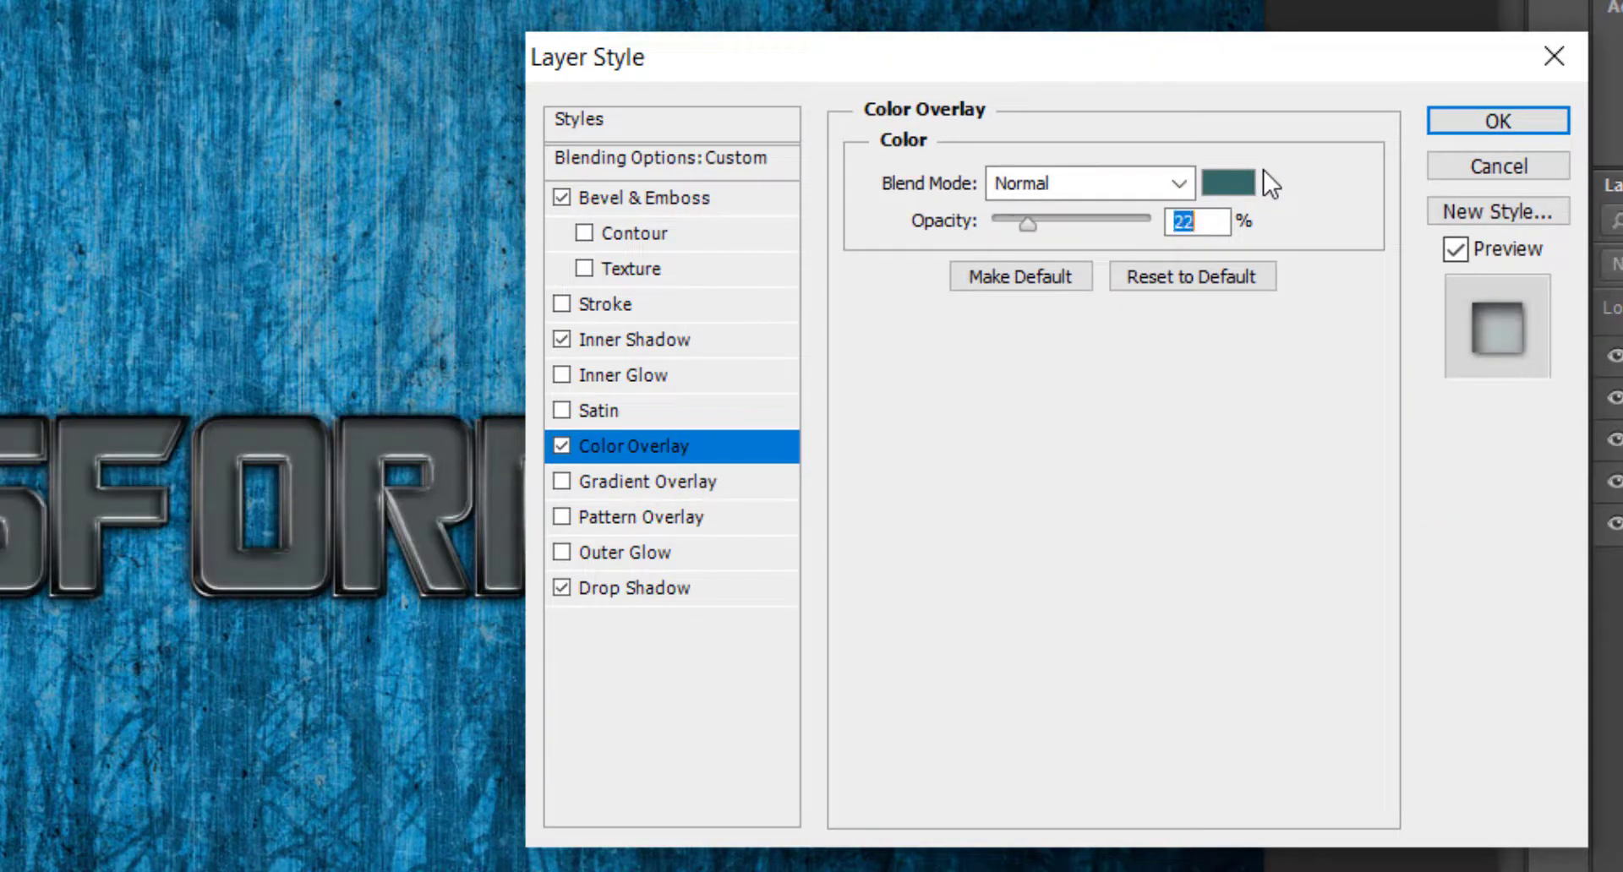
# Add a 4 px Stroke to the BASE copy text, positioned Inside with the Soft Light blend mode.
pyautogui.click(604, 304)
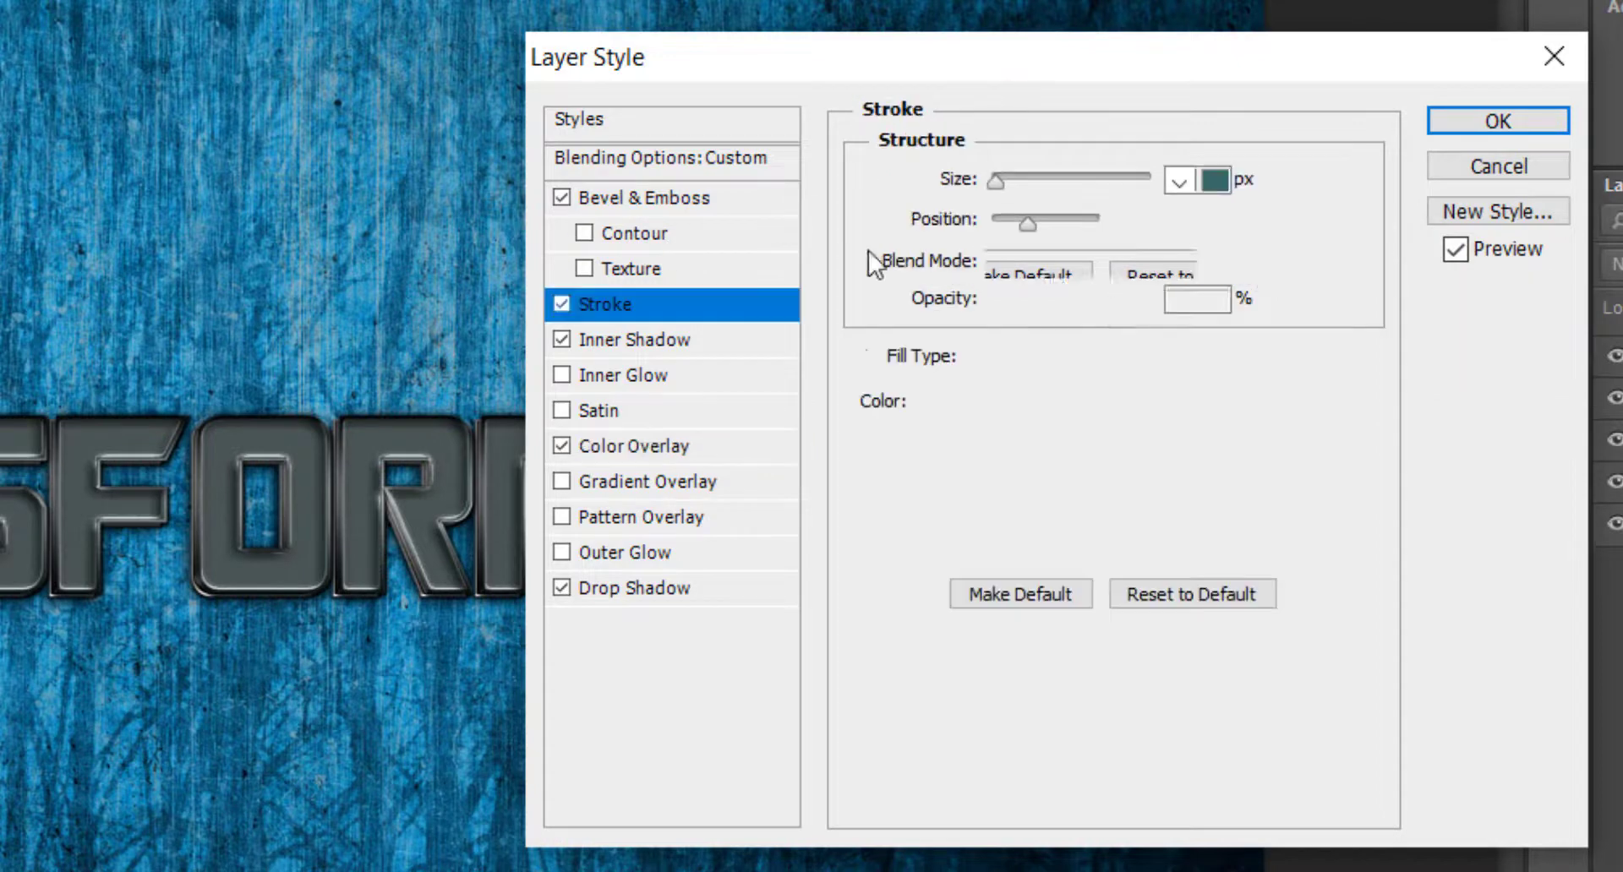
pyautogui.click(1212, 177)
pyautogui.press('Up')
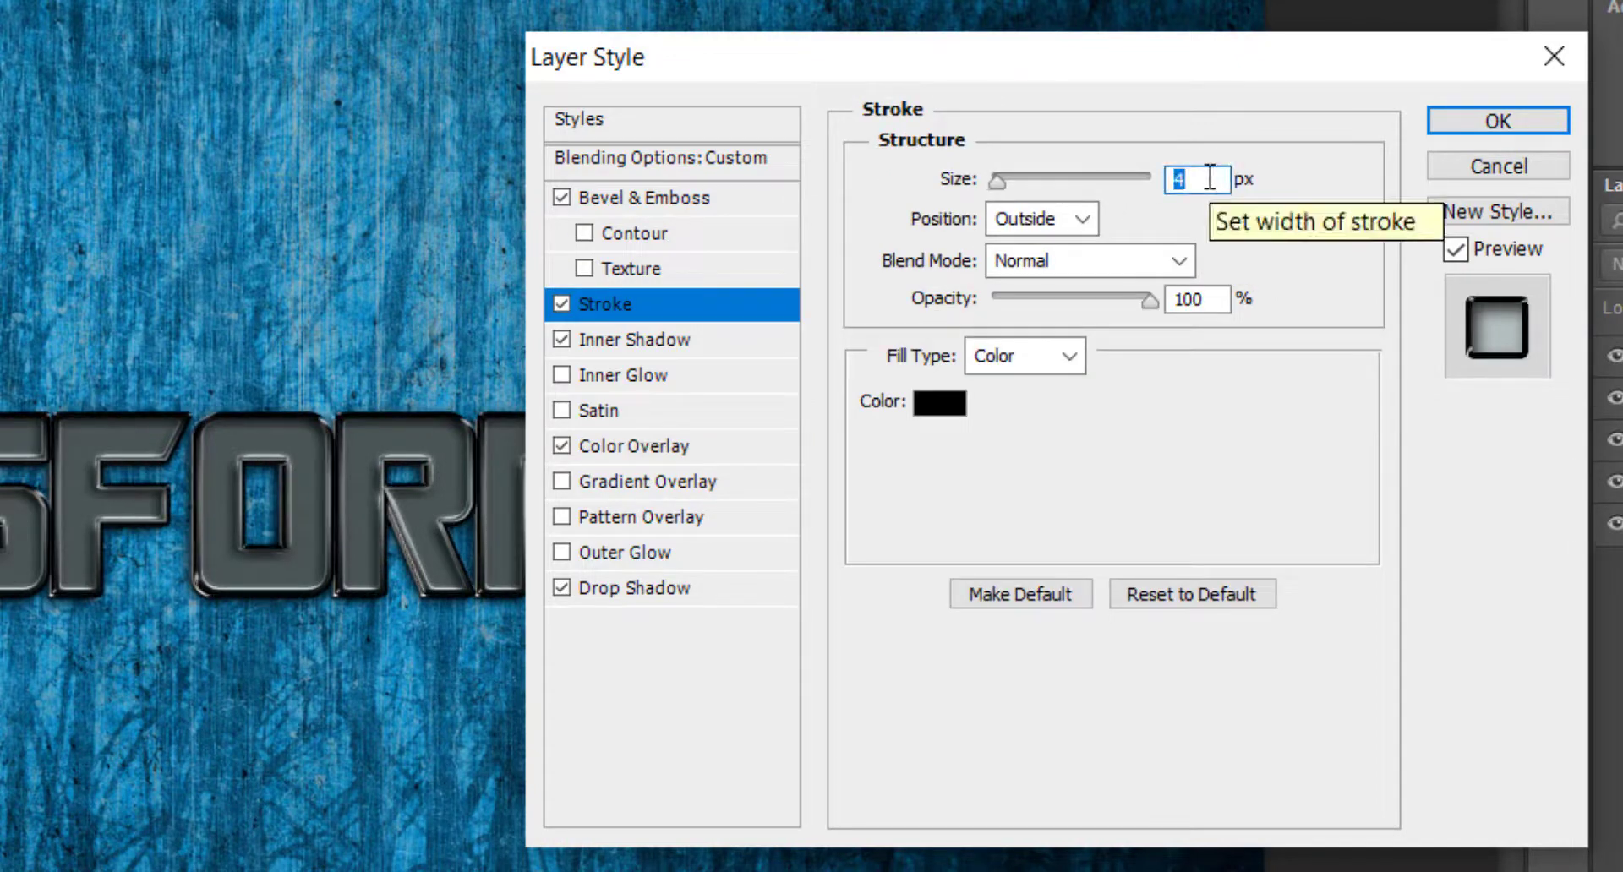
pyautogui.click(1082, 218)
pyautogui.click(1047, 288)
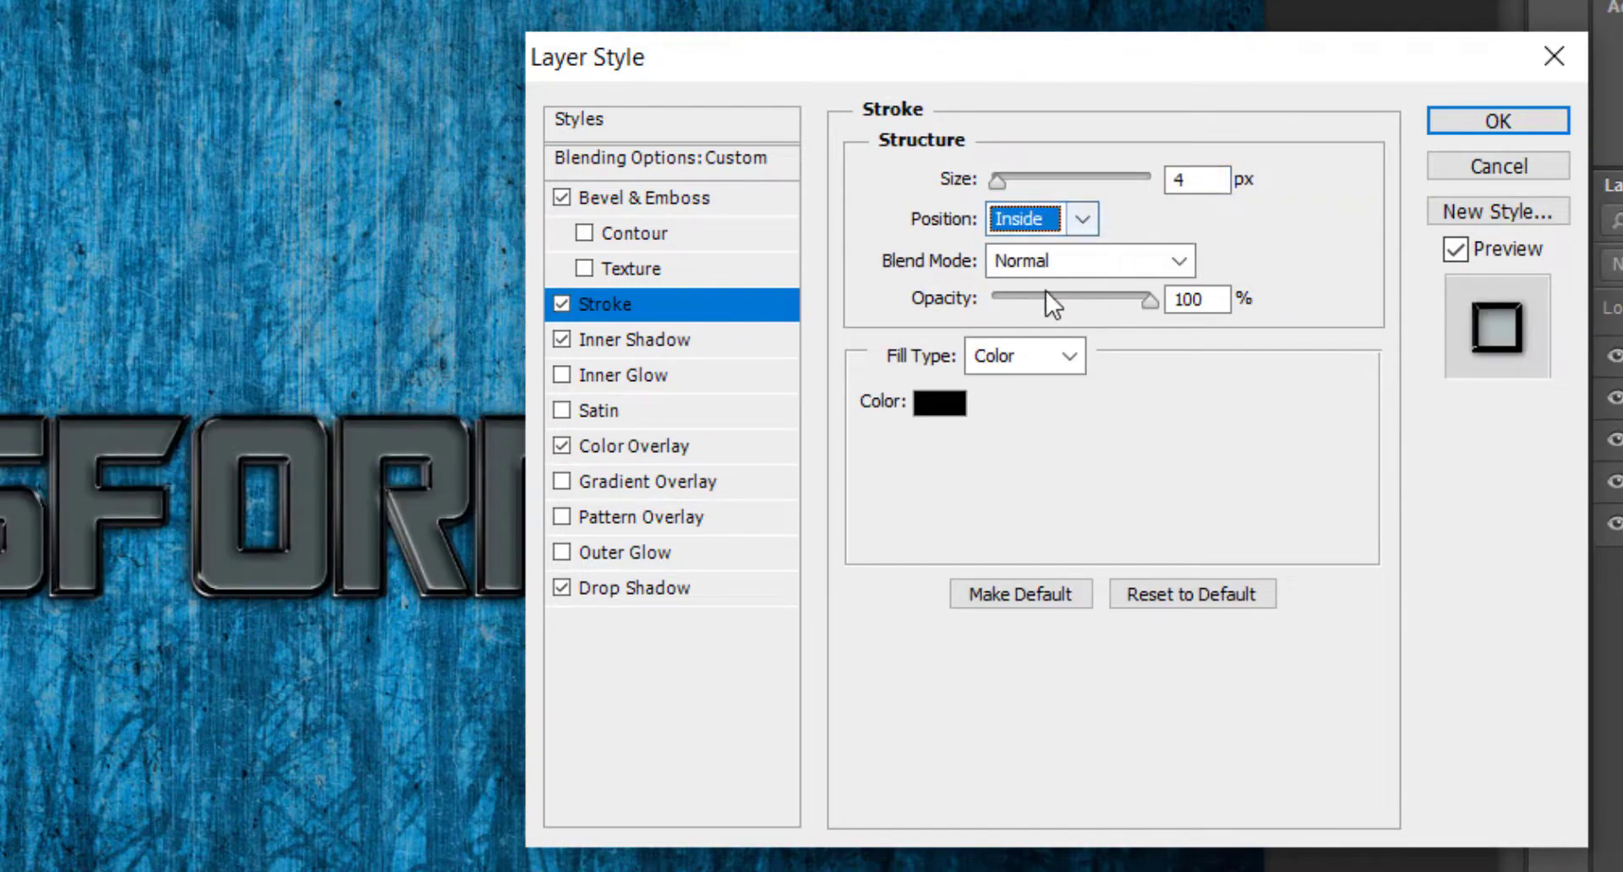
pyautogui.click(1094, 267)
pyautogui.click(1066, 807)
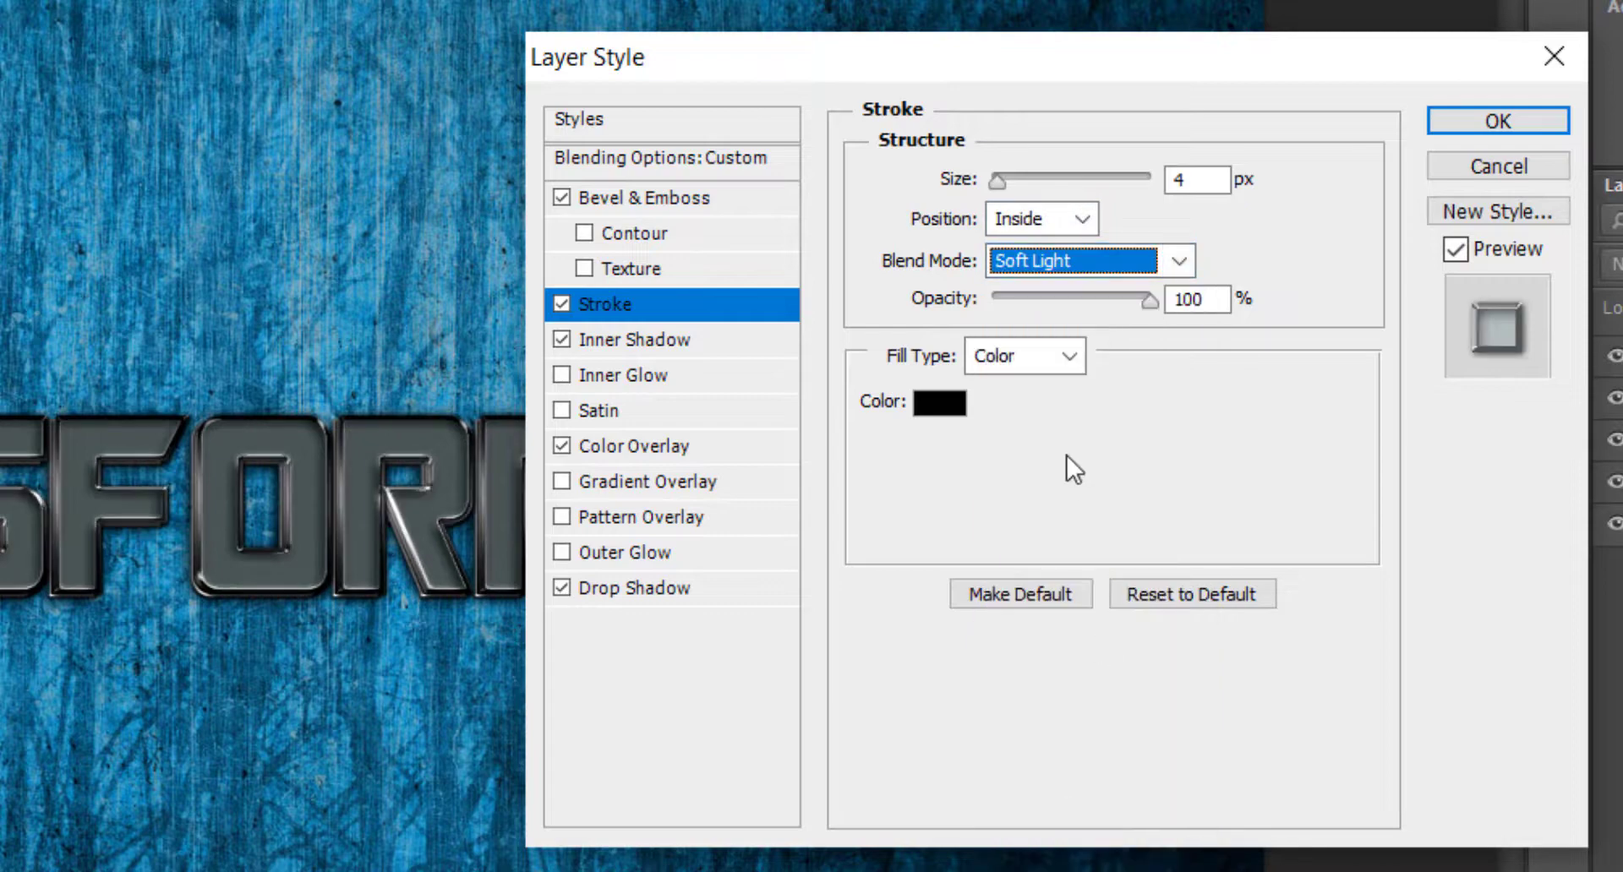
# Fill the stroke with the plain grey texture pattern at 10% scale, apply the layer style and collapse the effects list.
pyautogui.click(1053, 359)
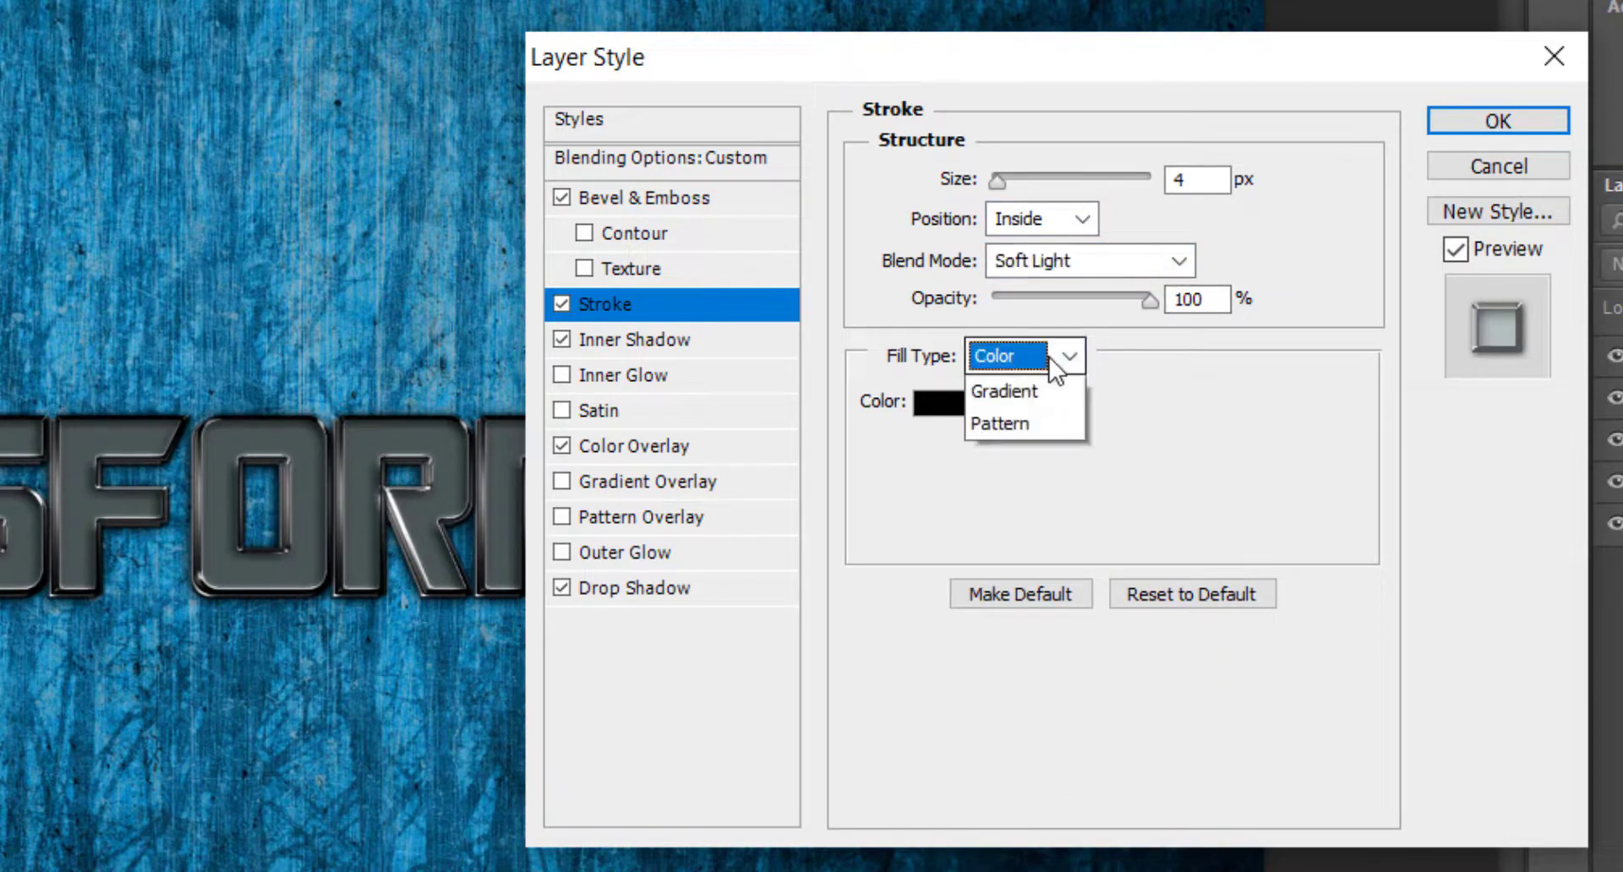
pyautogui.click(1025, 456)
pyautogui.click(1019, 440)
pyautogui.click(985, 537)
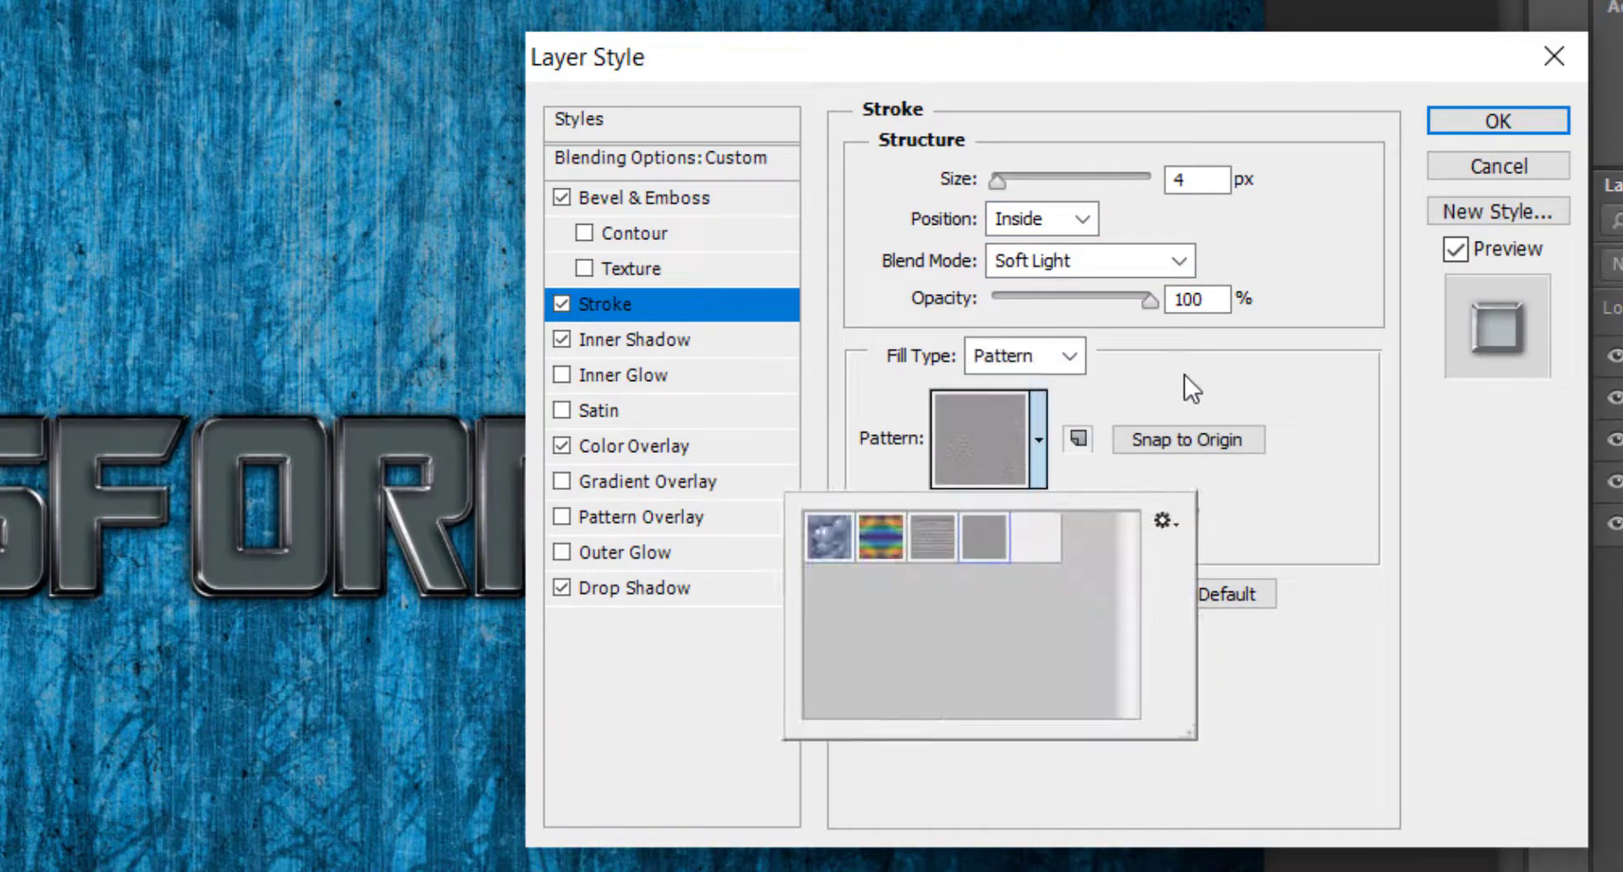
pyautogui.click(1192, 372)
pyautogui.doubleClick(1147, 510)
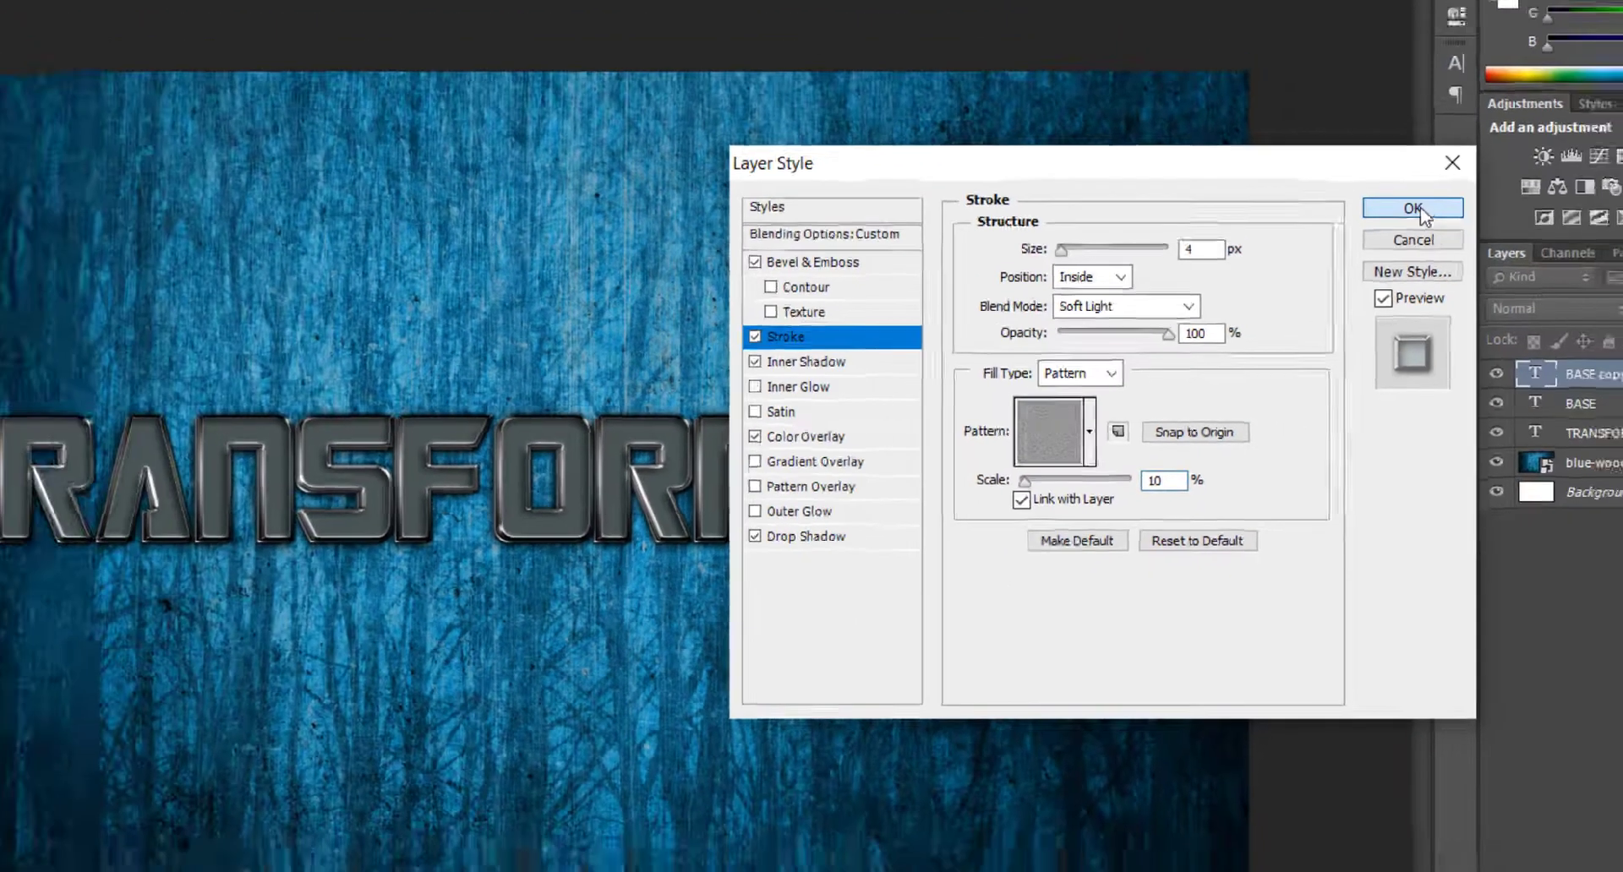
pyautogui.click(1503, 120)
pyautogui.hotkey('ctrl', '+')
pyautogui.hotkey('ctrl', '+')
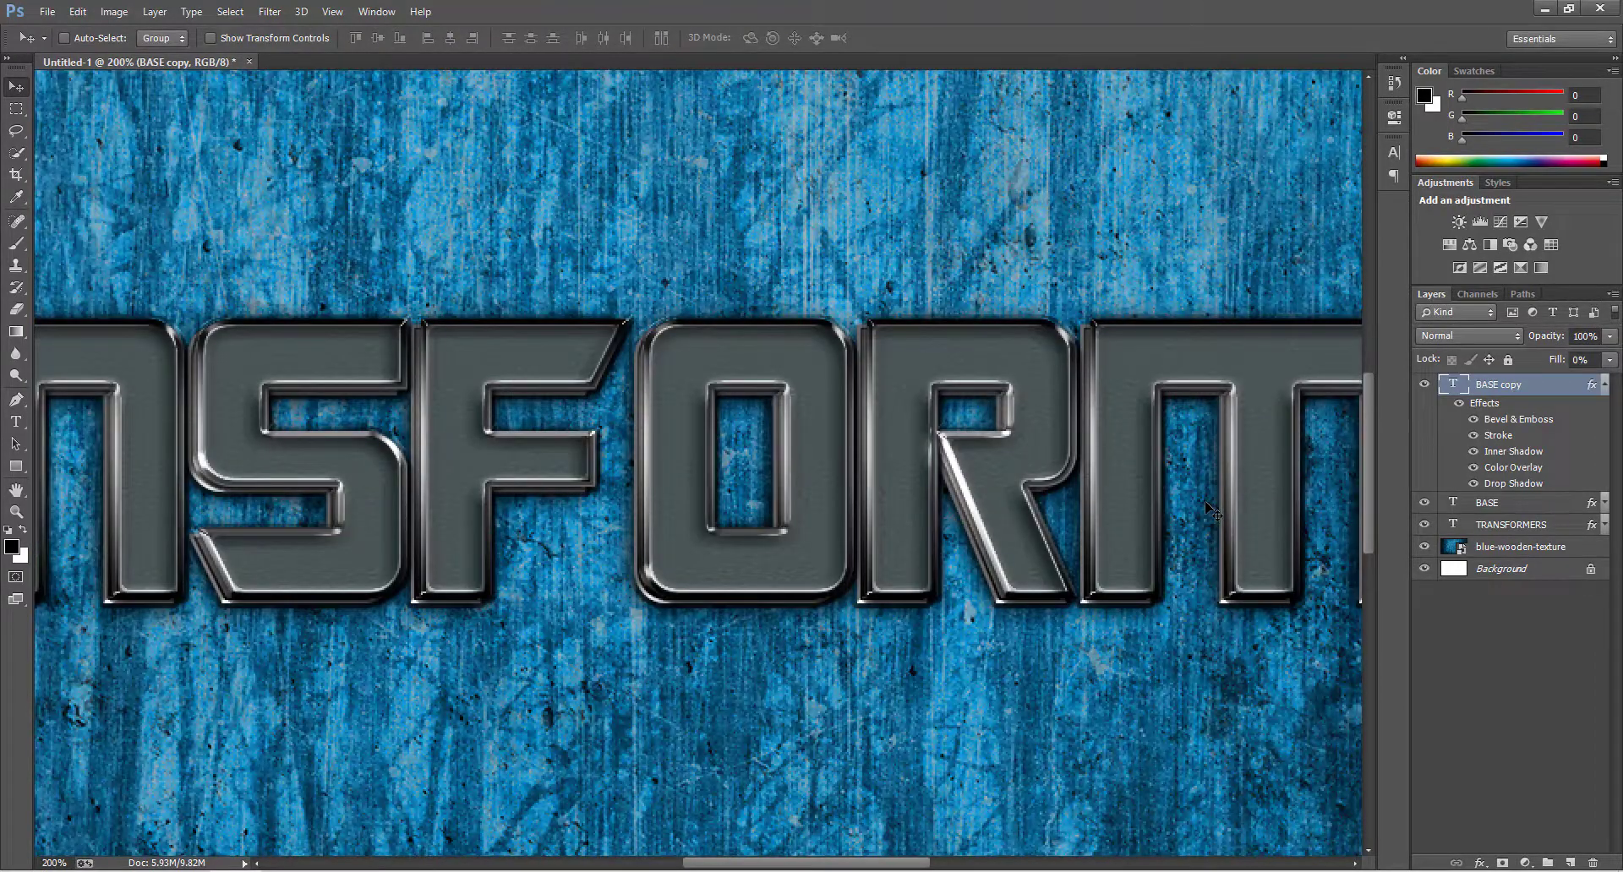
pyautogui.hotkey('ctrl', '0')
pyautogui.click(1604, 385)
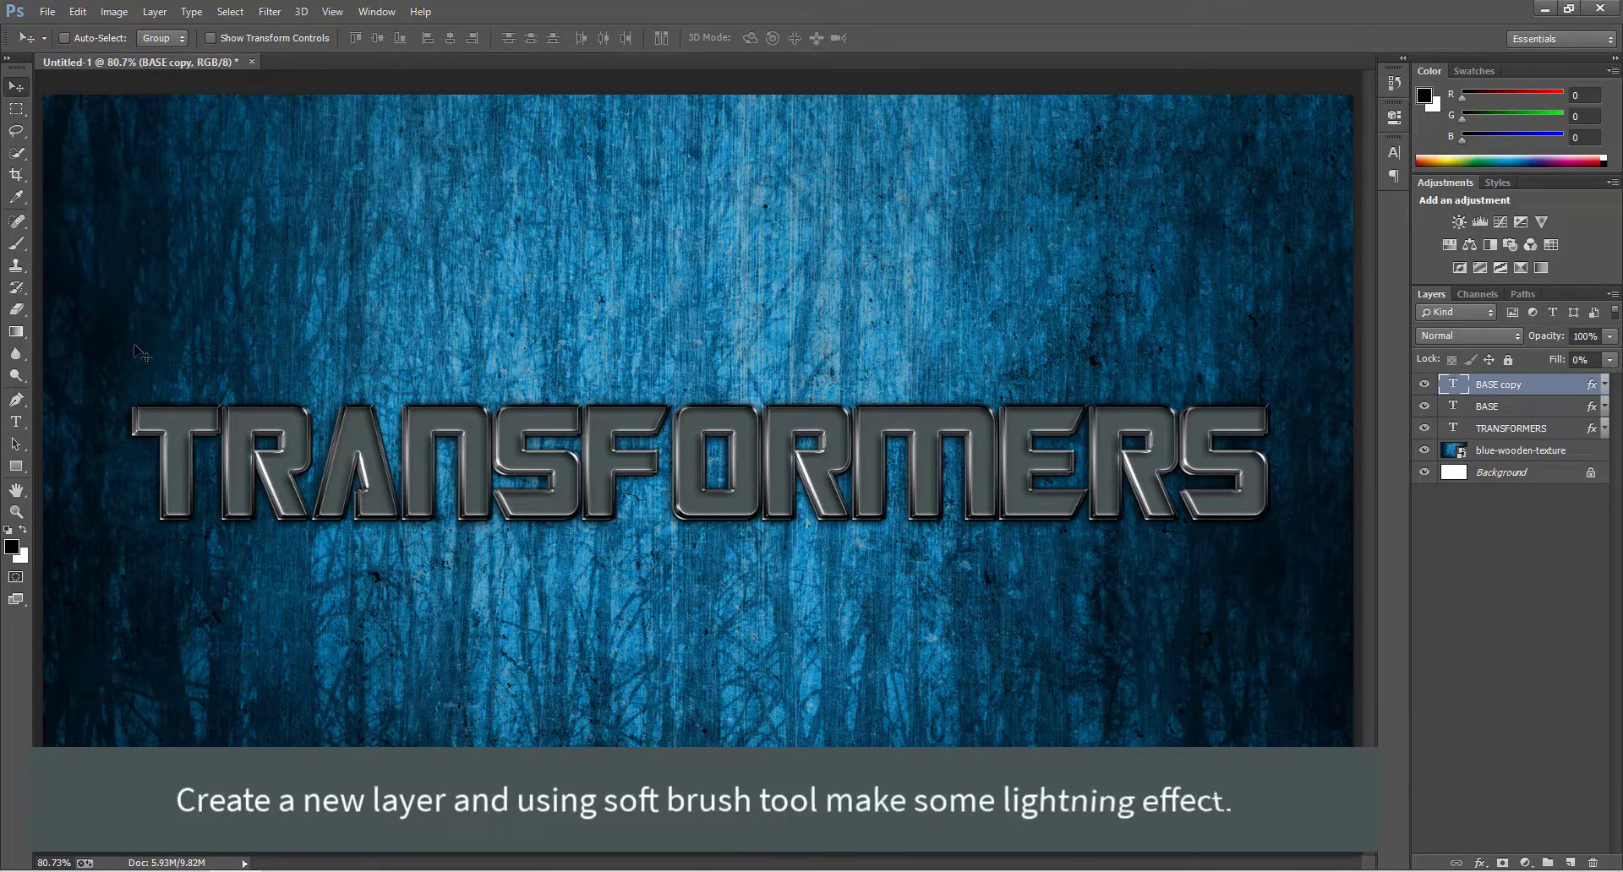
# Create a new layer above BASE copy and ready the Brush tool with white as the foreground colour.
pyautogui.click(1569, 861)
pyautogui.press('x')
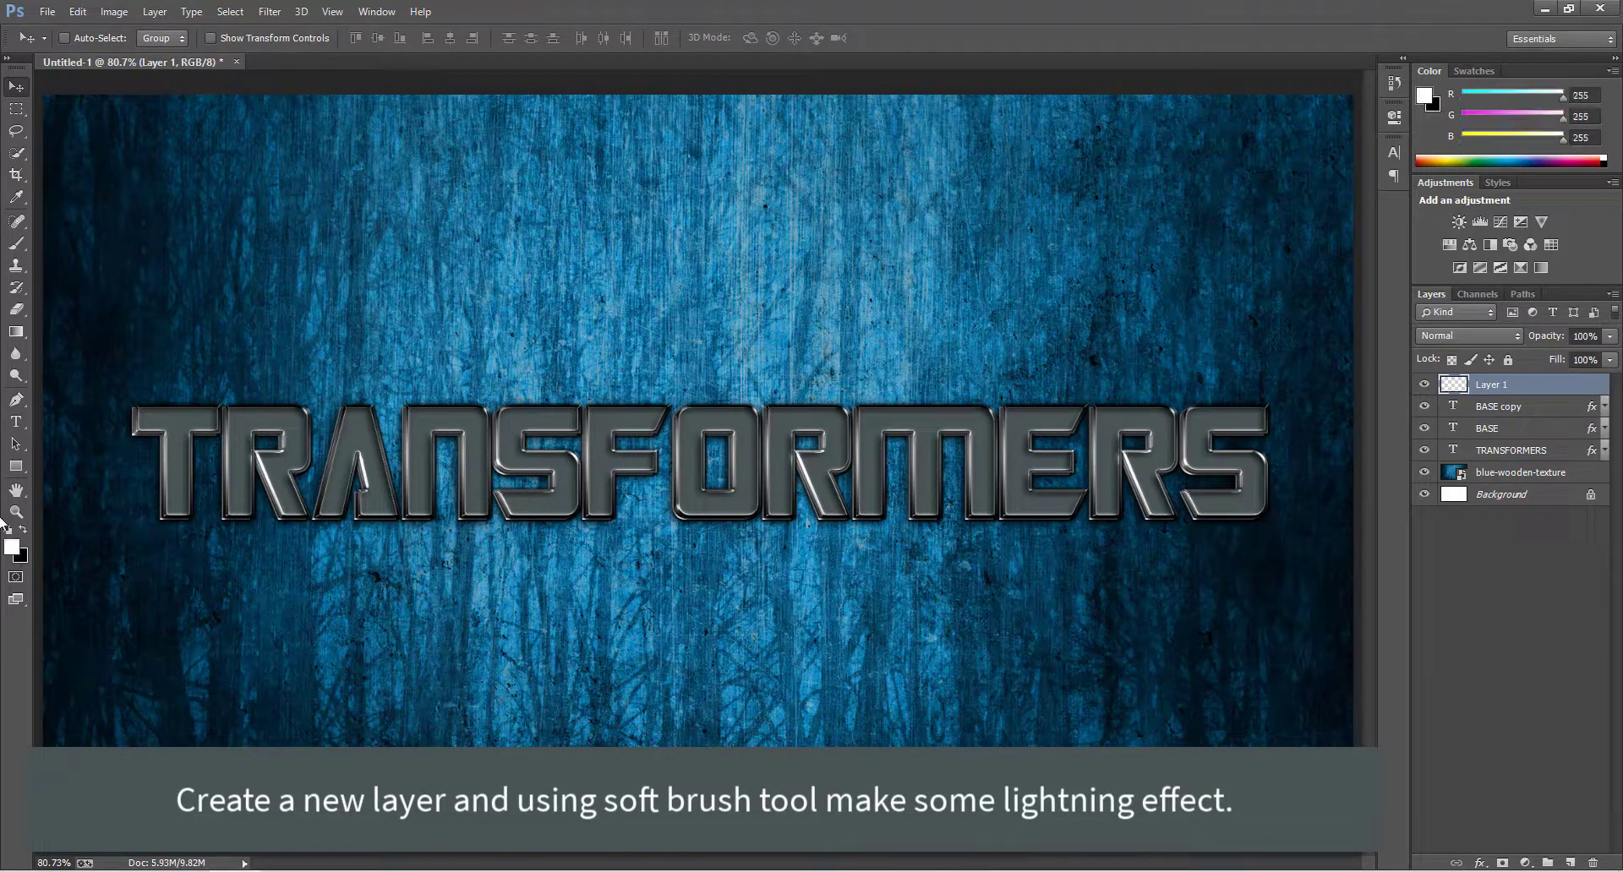
pyautogui.press('b')
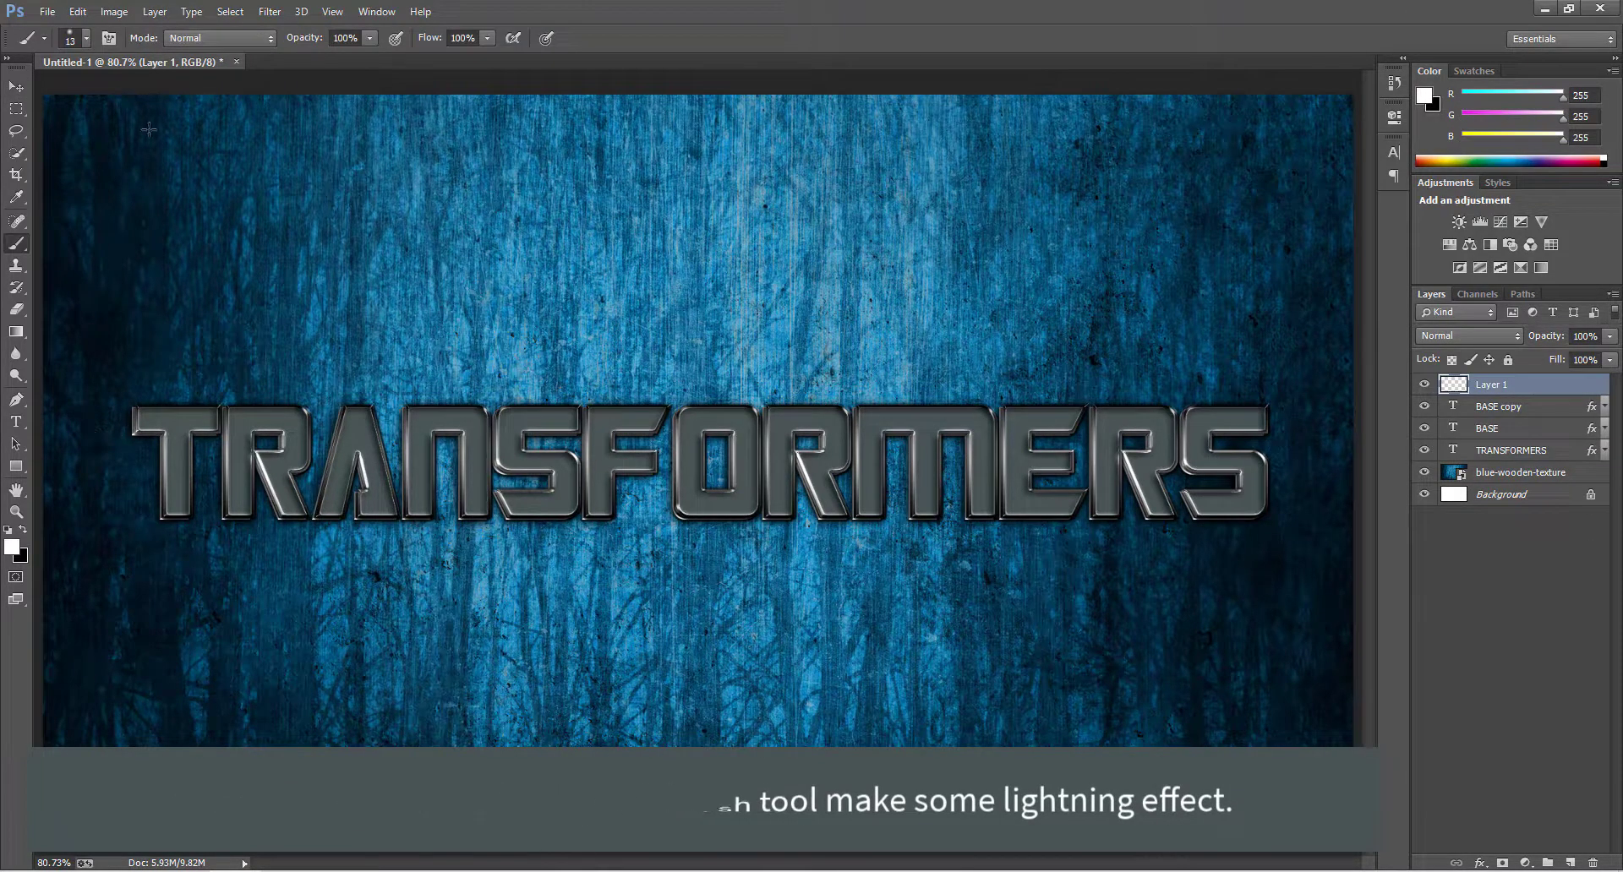
# Try a 150 px soft white brush dab on the background above the text and undo it.
pyautogui.press(']')
pyautogui.press(']')
pyautogui.press(']')
pyautogui.press(']')
pyautogui.press(']')
pyautogui.press(']')
pyautogui.press(']')
pyautogui.press(']')
pyautogui.press(']')
pyautogui.press(']')
pyautogui.press(']')
pyautogui.press(']')
pyautogui.click(203, 189)
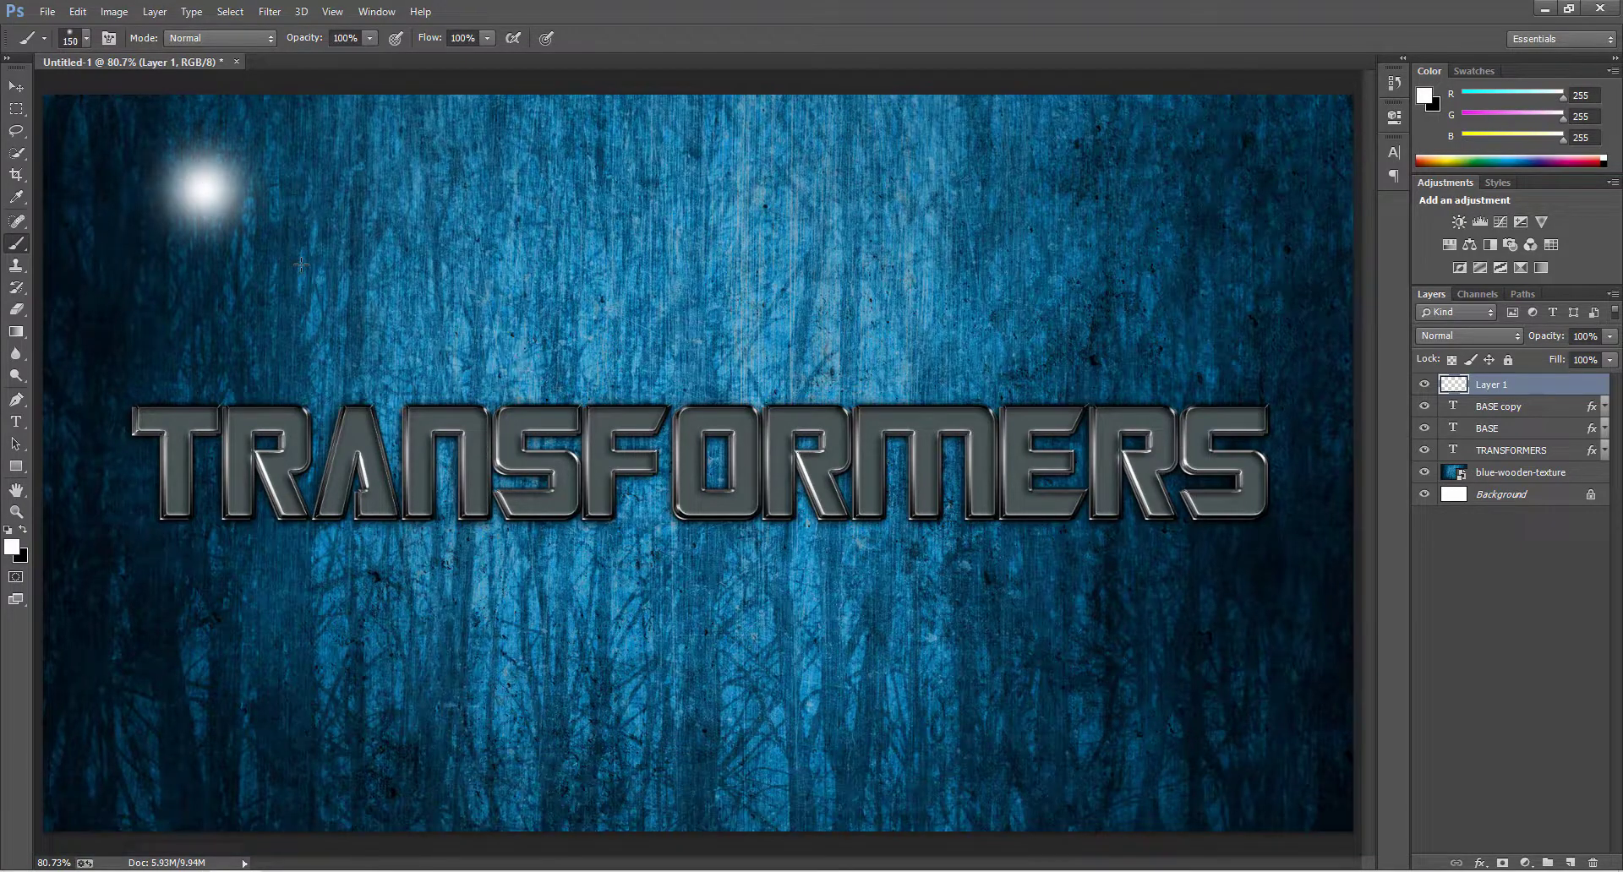
pyautogui.hotkey('ctrl', 'z')
# Paint four 70 px soft white light spots on the top corners of both Rs, between S and F, and on the final S.
pyautogui.click(85, 39)
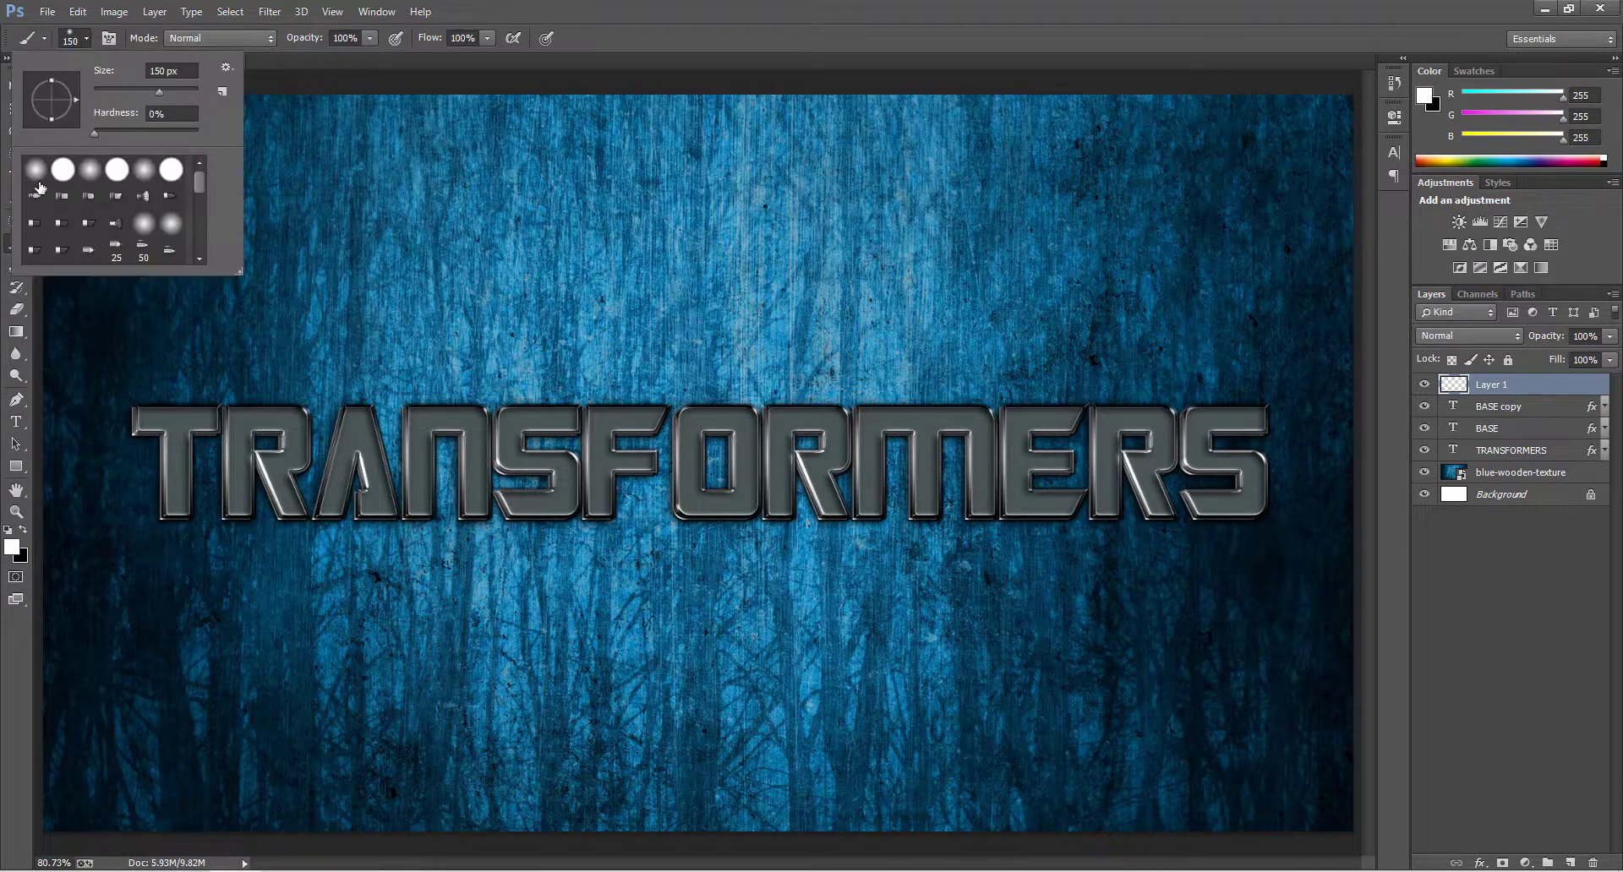
pyautogui.click(615, 42)
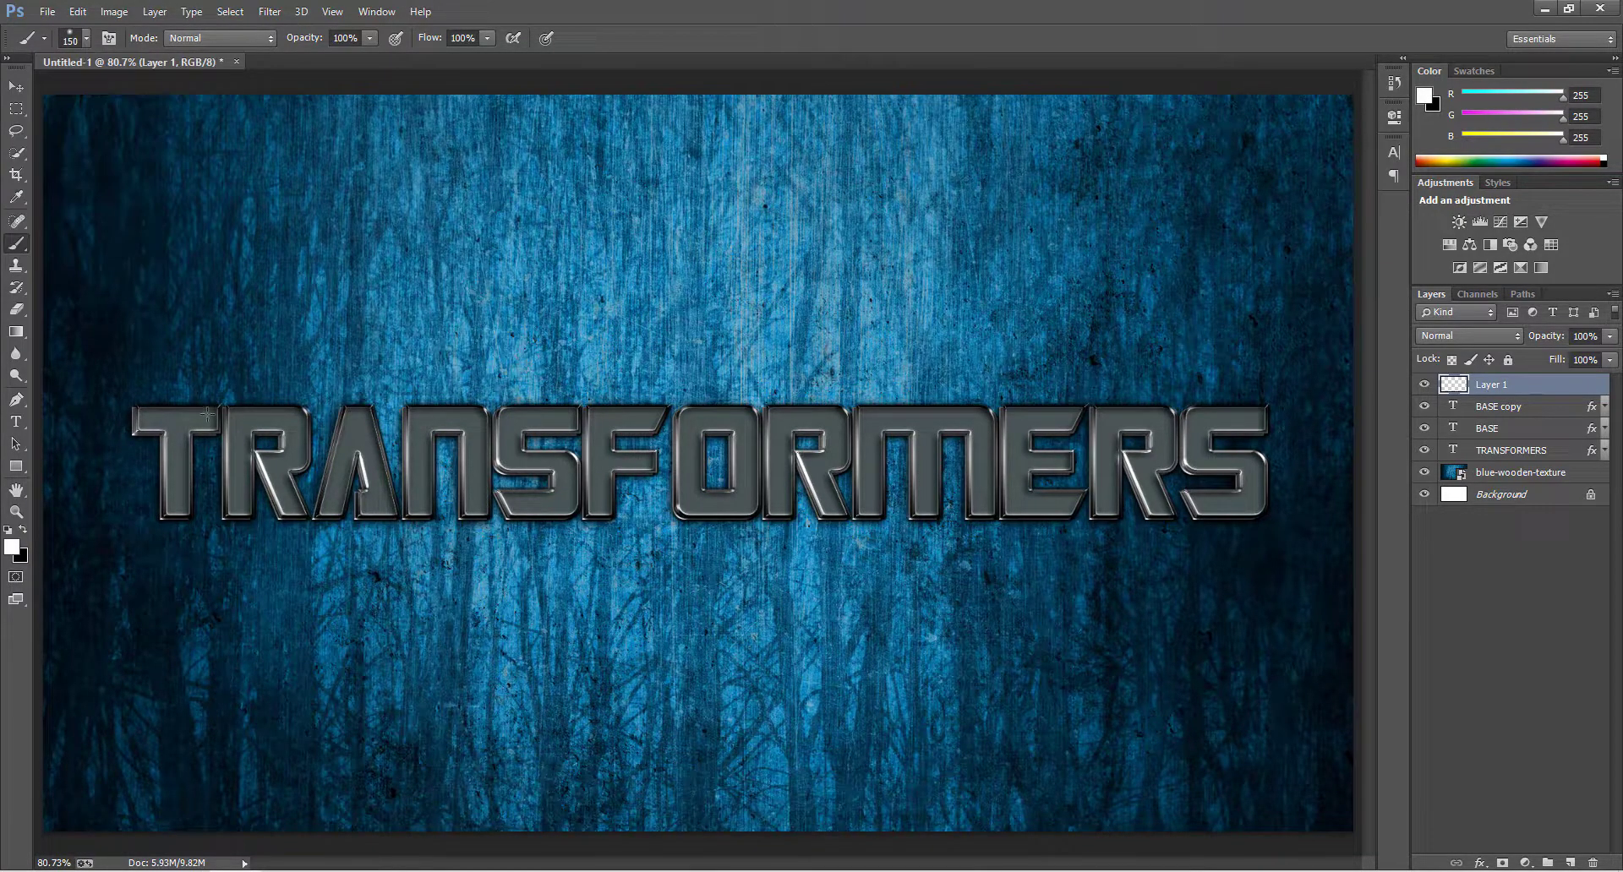
pyautogui.click(306, 411)
pyautogui.click(572, 457)
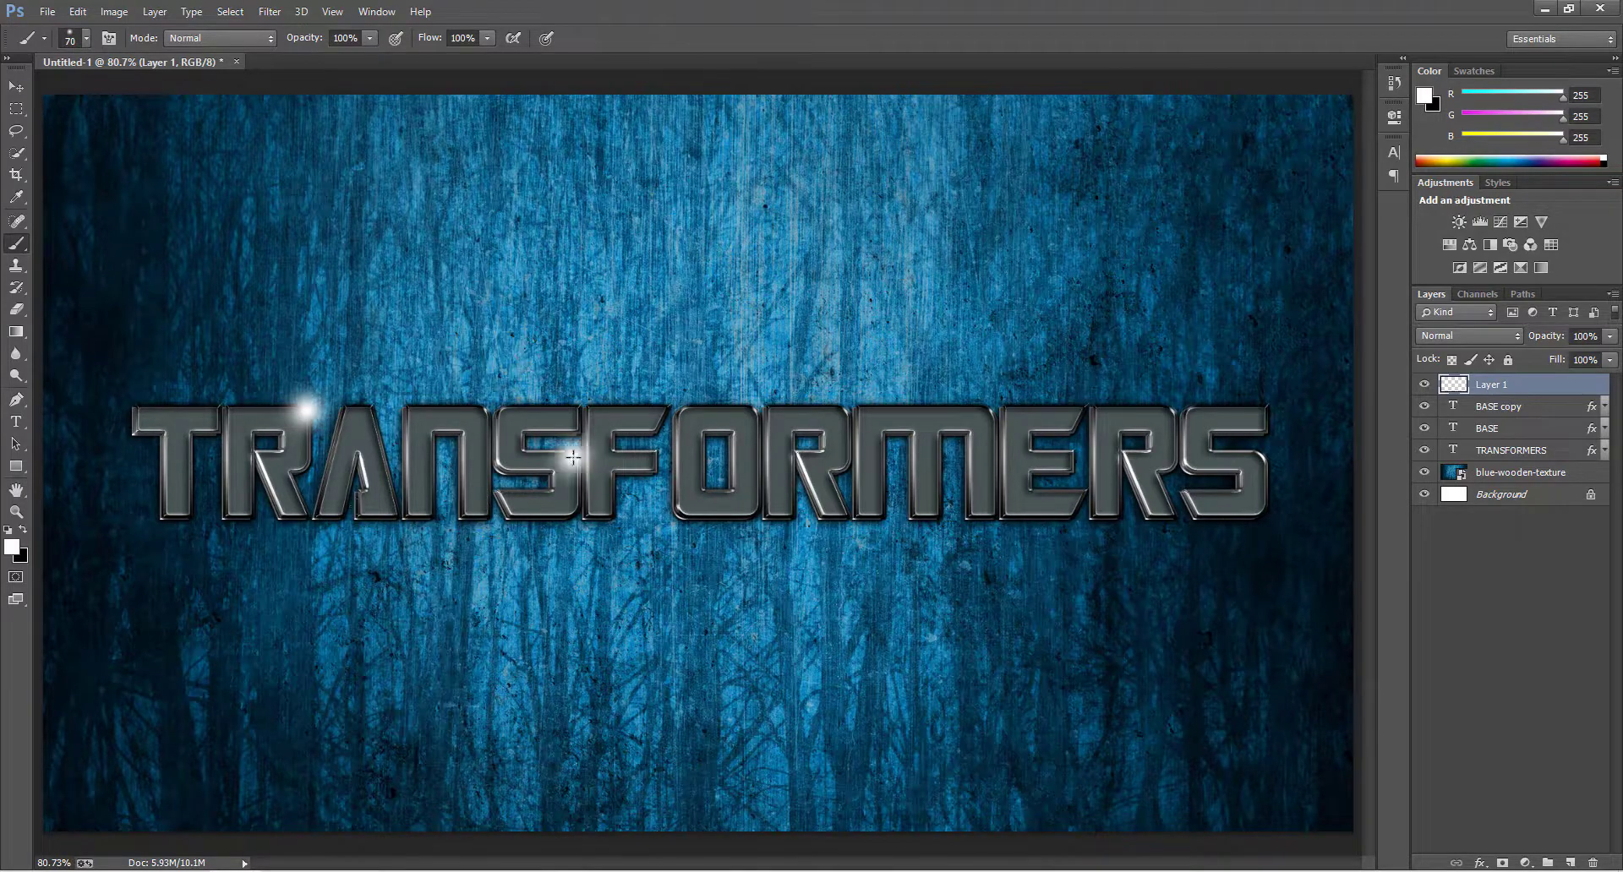
pyautogui.click(843, 410)
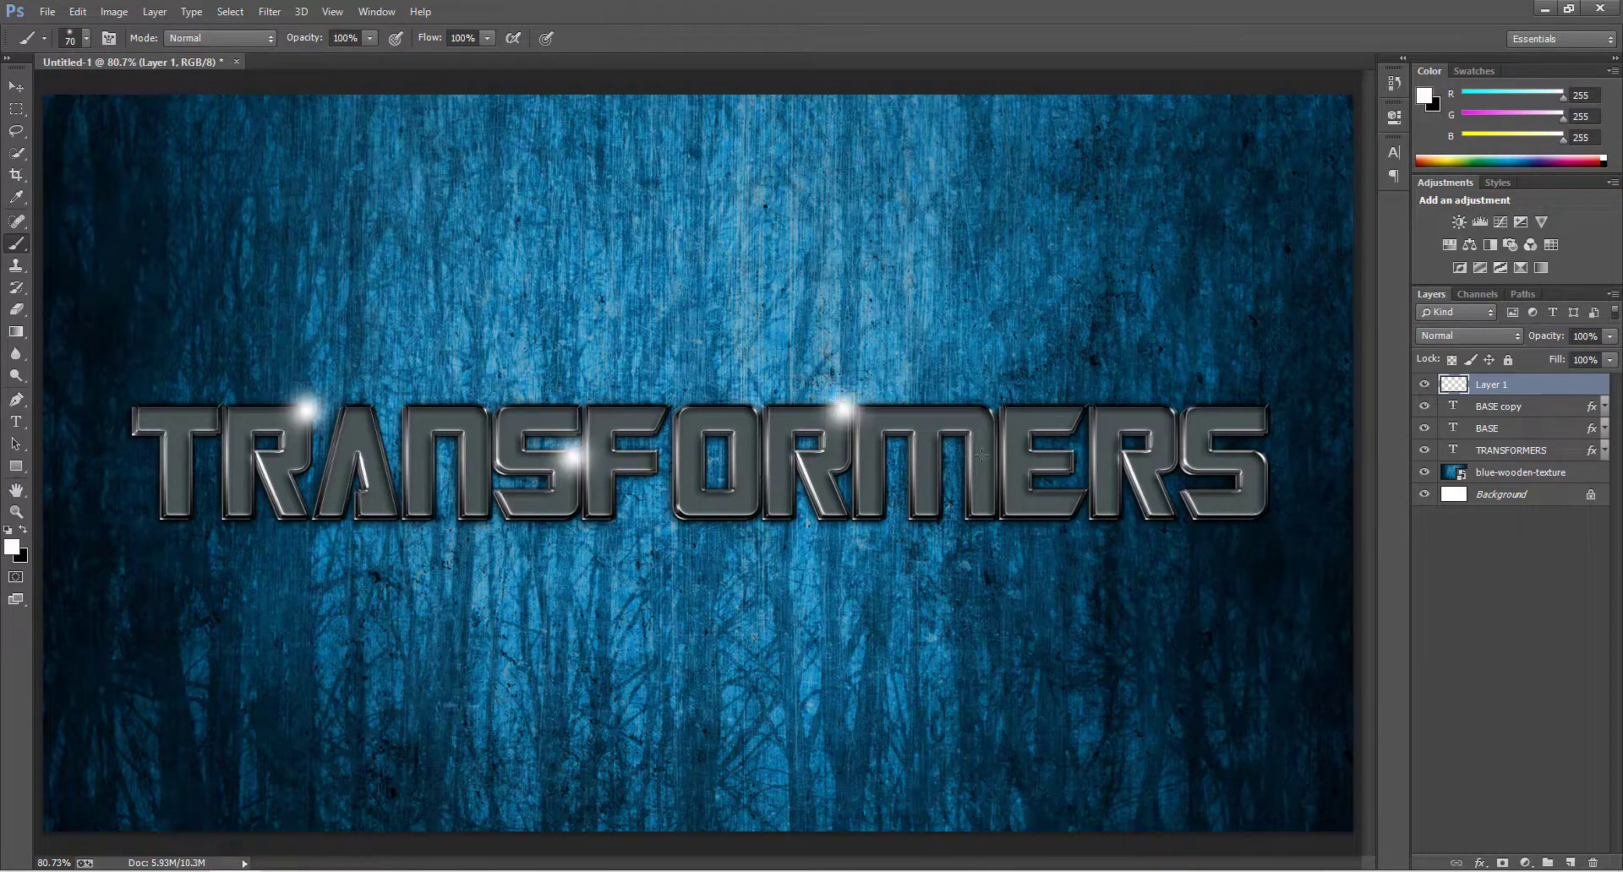
pyautogui.click(1260, 457)
# Set the light spot layer's blend mode to Soft Light.
pyautogui.hotkey('ctrl', '-')
pyautogui.click(1478, 335)
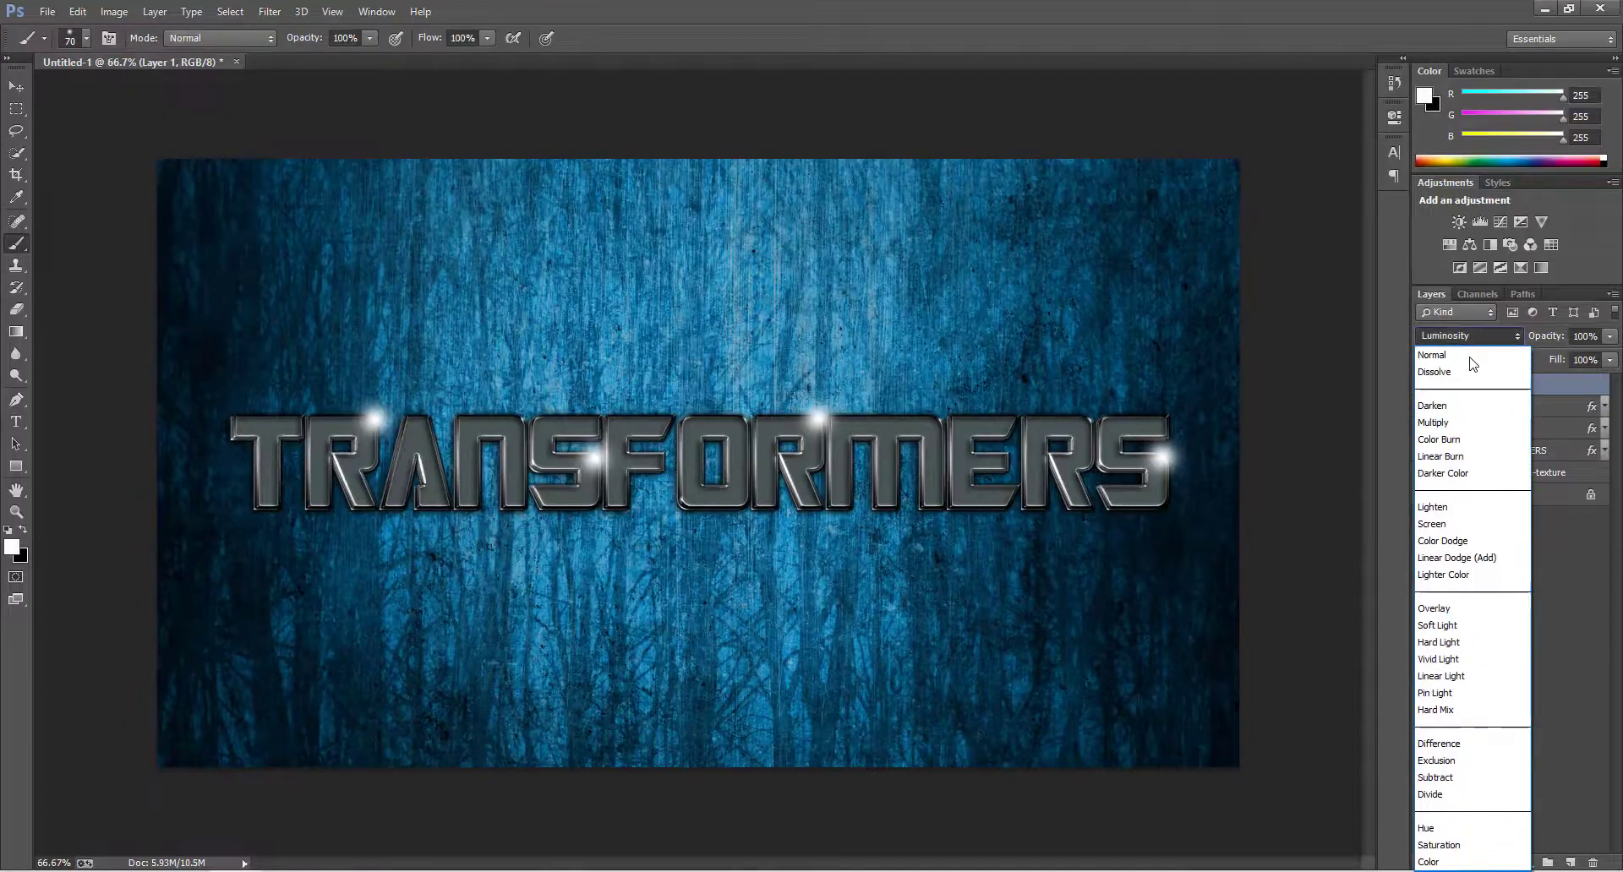
pyautogui.click(1476, 627)
# Duplicate the light spot layer, set the copy to Normal at 50% opacity and toggle its visibility to compare.
pyautogui.hotkey('ctrl', 'j')
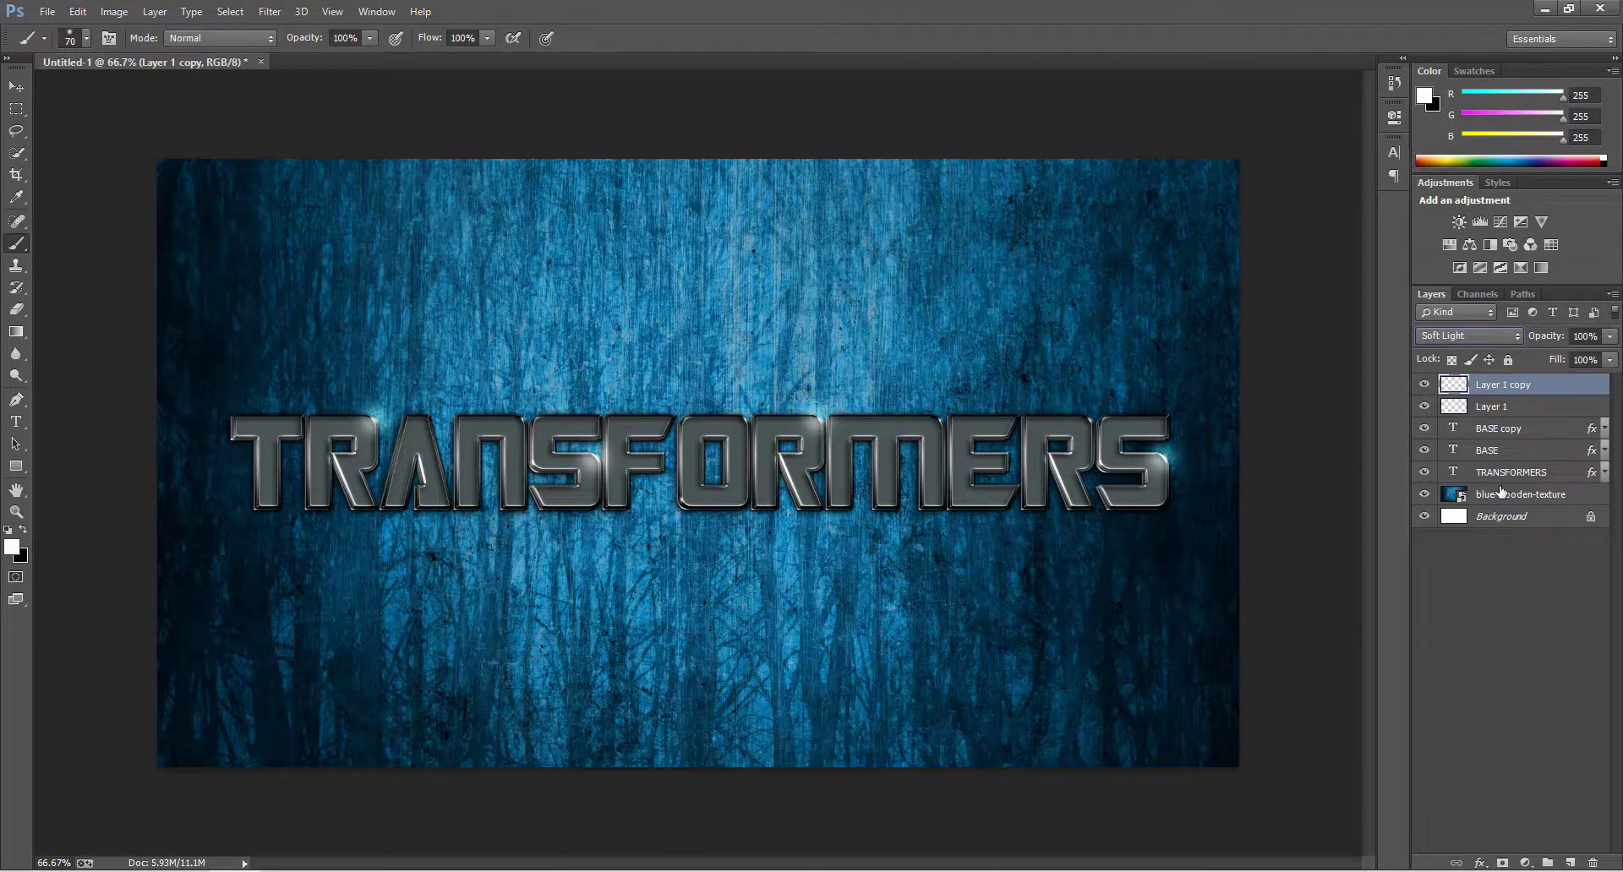
pyautogui.click(1474, 337)
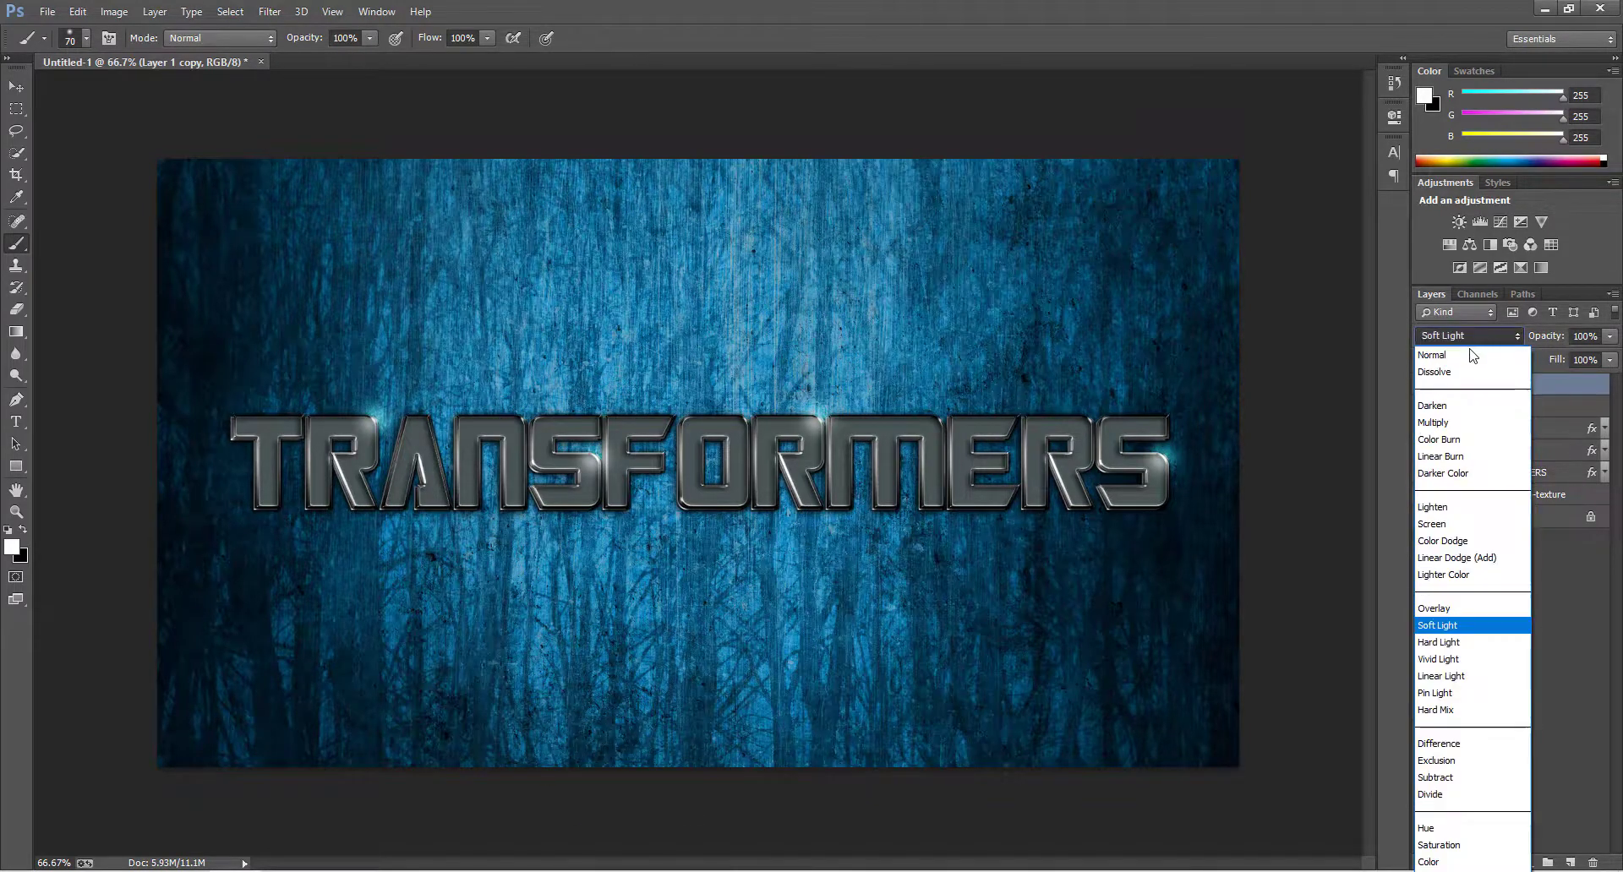
pyautogui.click(1472, 355)
pyautogui.moveTo(1558, 338); pyautogui.dragTo(1543, 344)
pyautogui.doubleClick(1584, 338)
pyautogui.write('50')
pyautogui.press('Return')
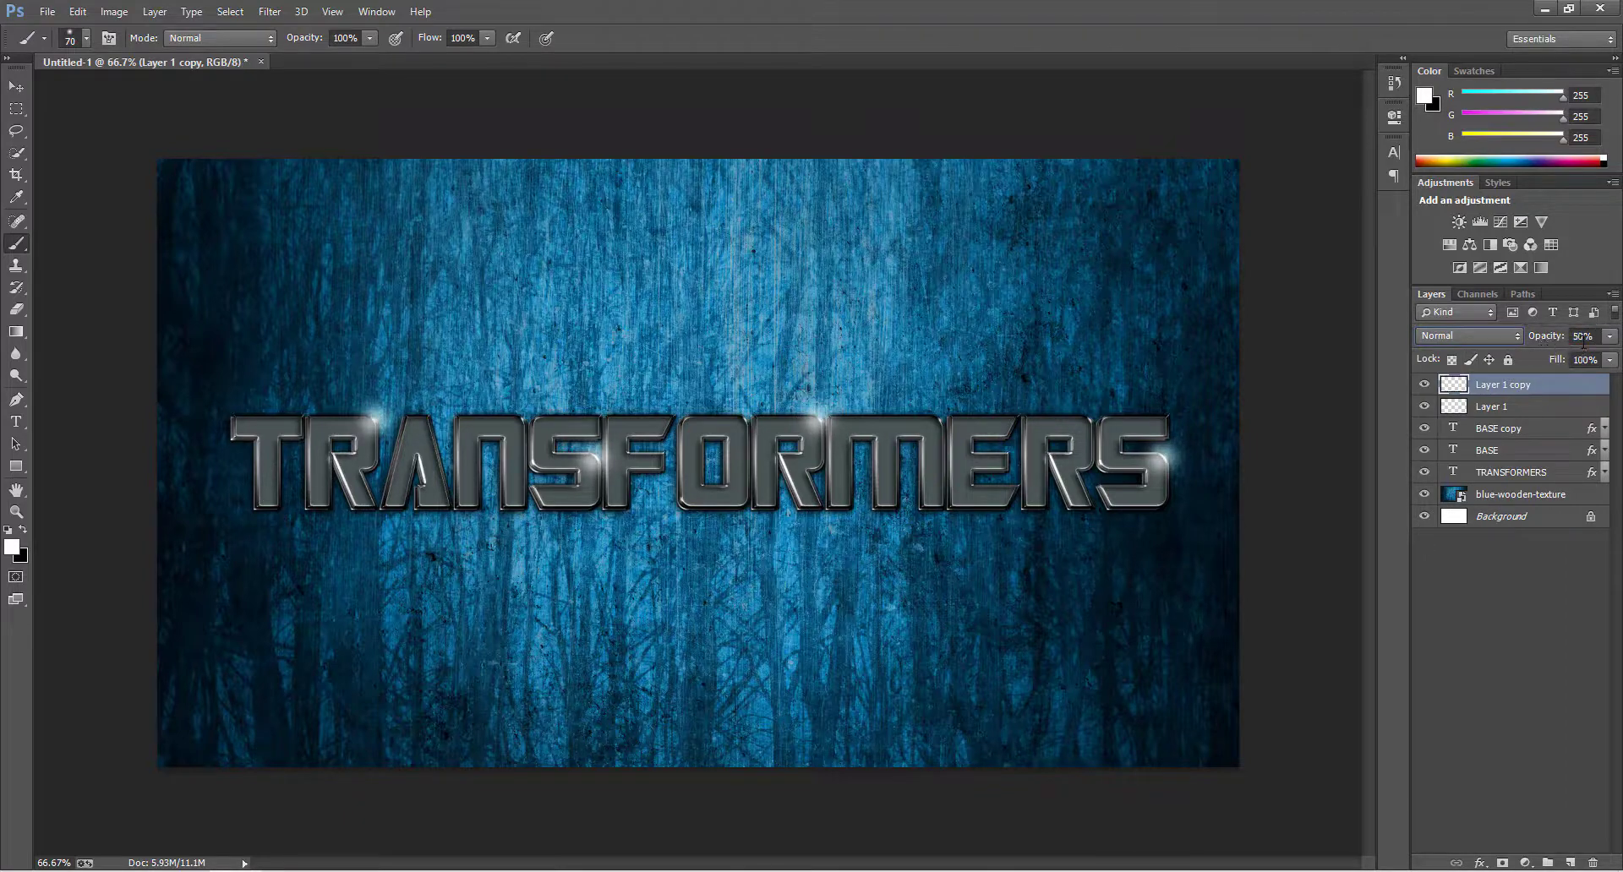
pyautogui.click(1424, 385)
pyautogui.click(1424, 385)
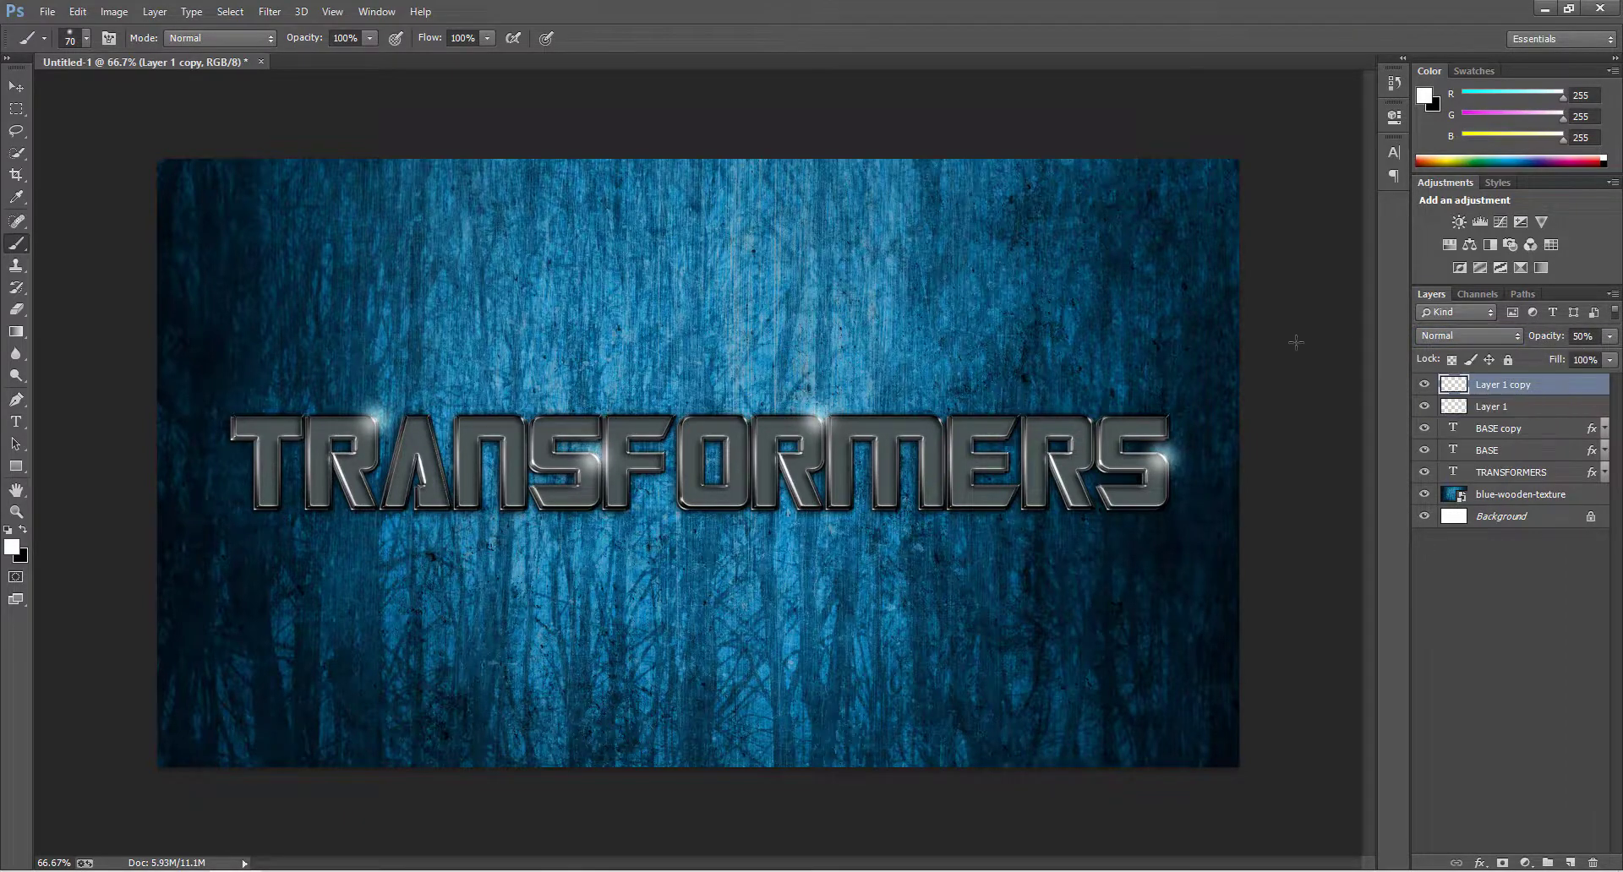